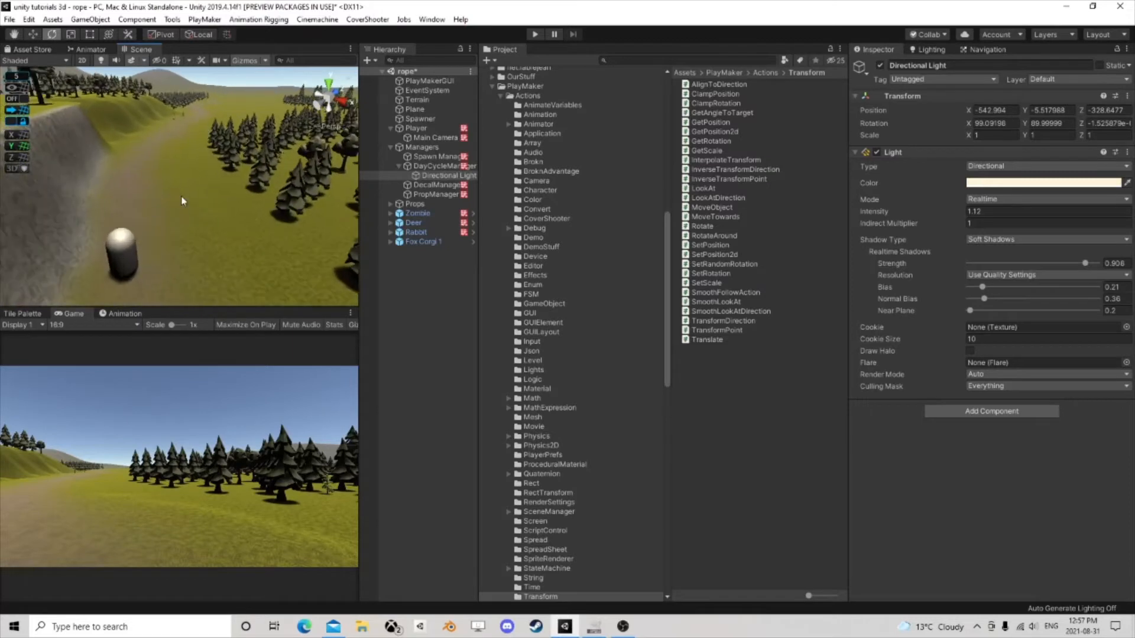
Step: Play-test the scene with the Spawn Manager selected to watch the day-night cycle, and end the run
click(429, 157)
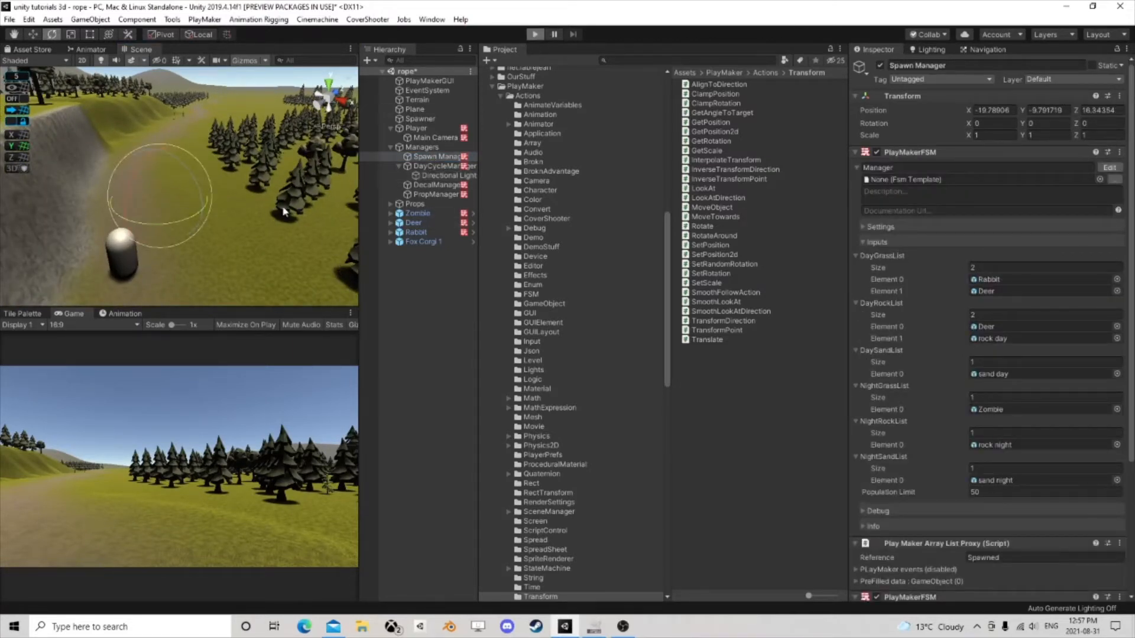
key(ctrl+p)
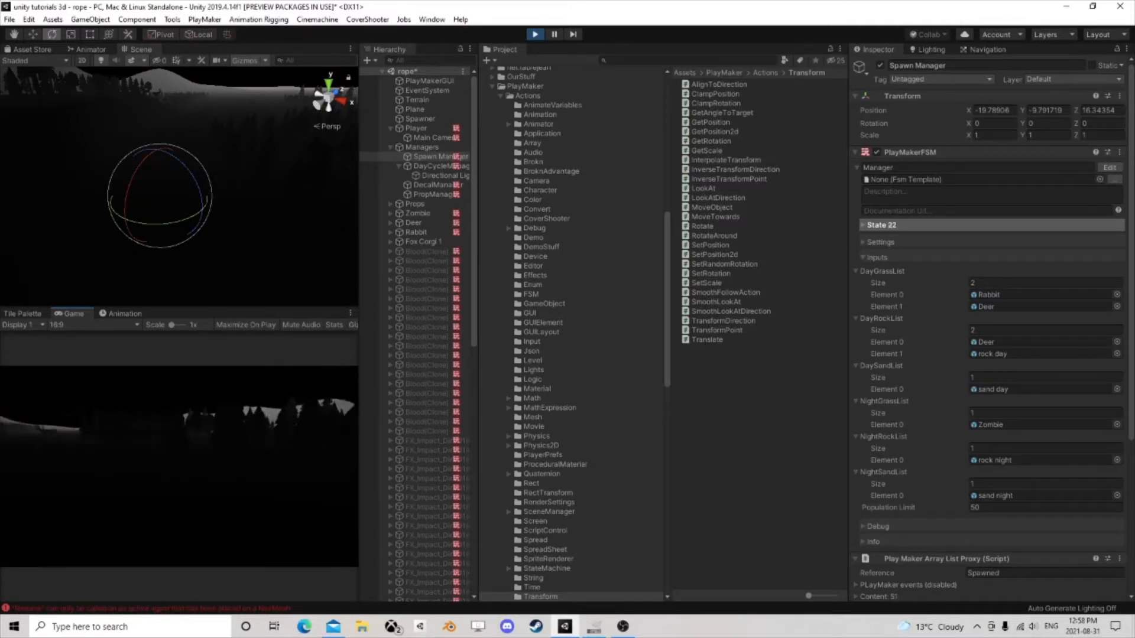
click(535, 35)
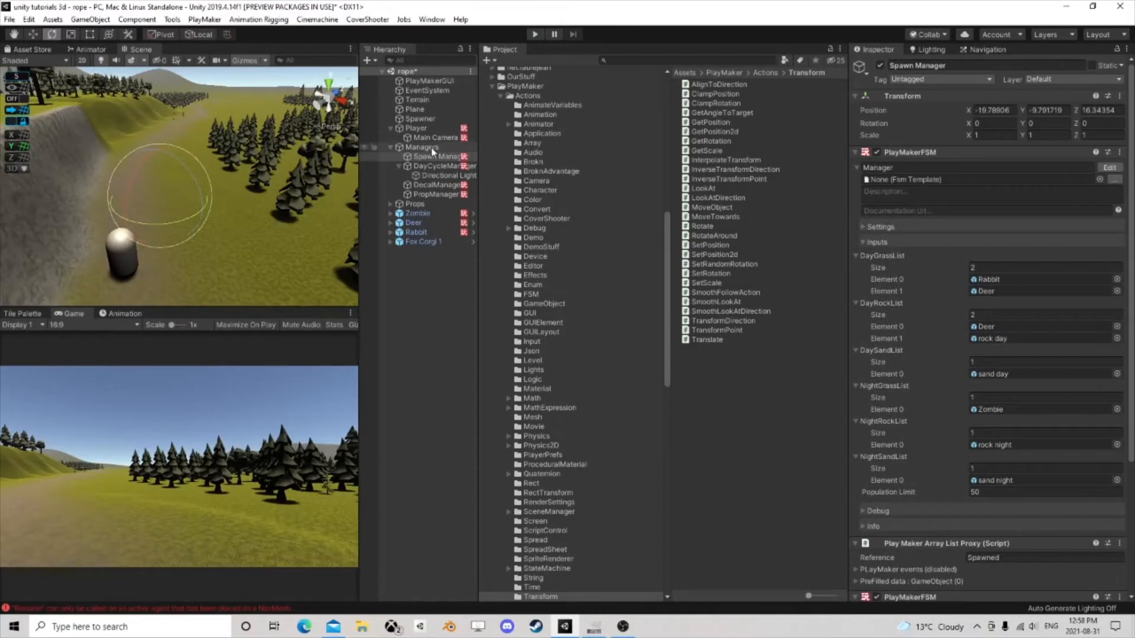
Step: Open the DayCycleManager's two state machines for viewing, ending on State 2 of the Time FSM
click(437, 166)
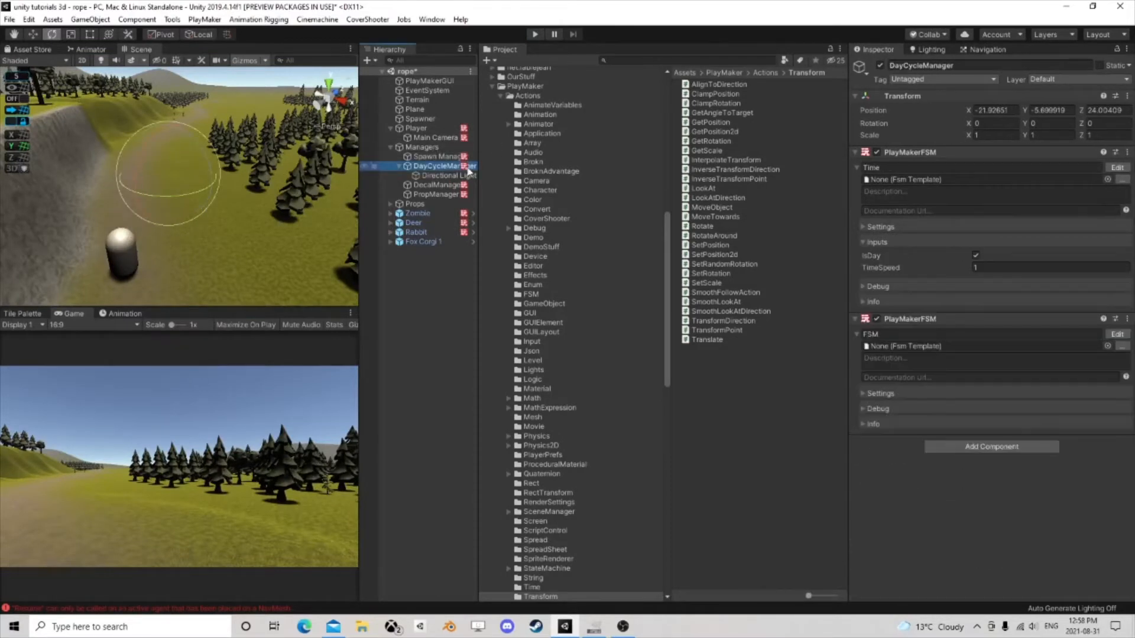
click(1118, 334)
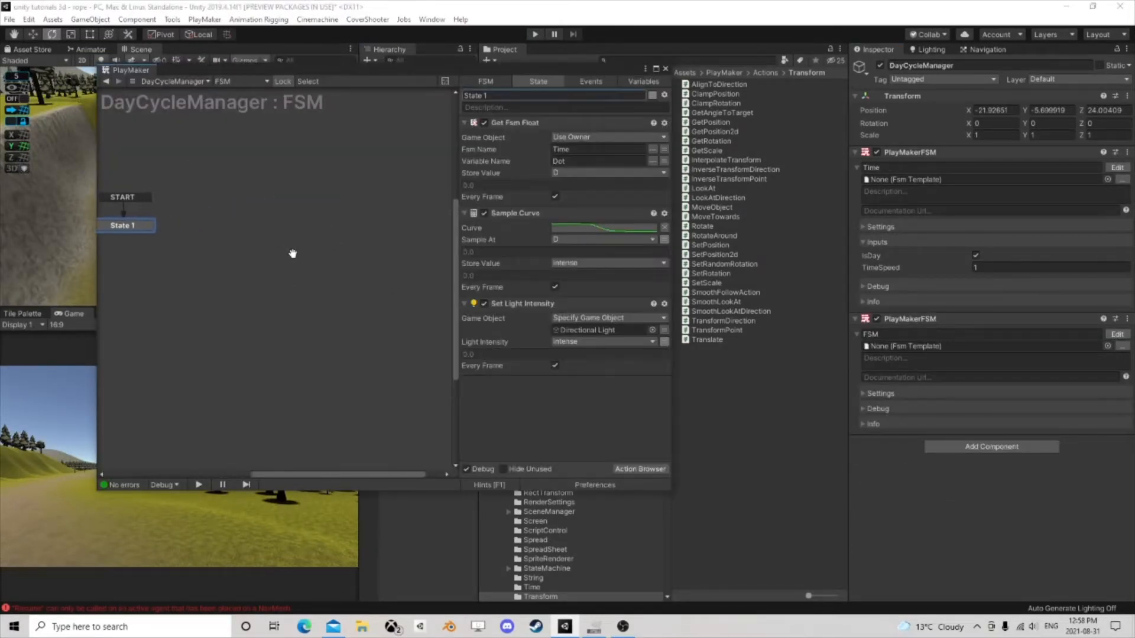
click(1119, 168)
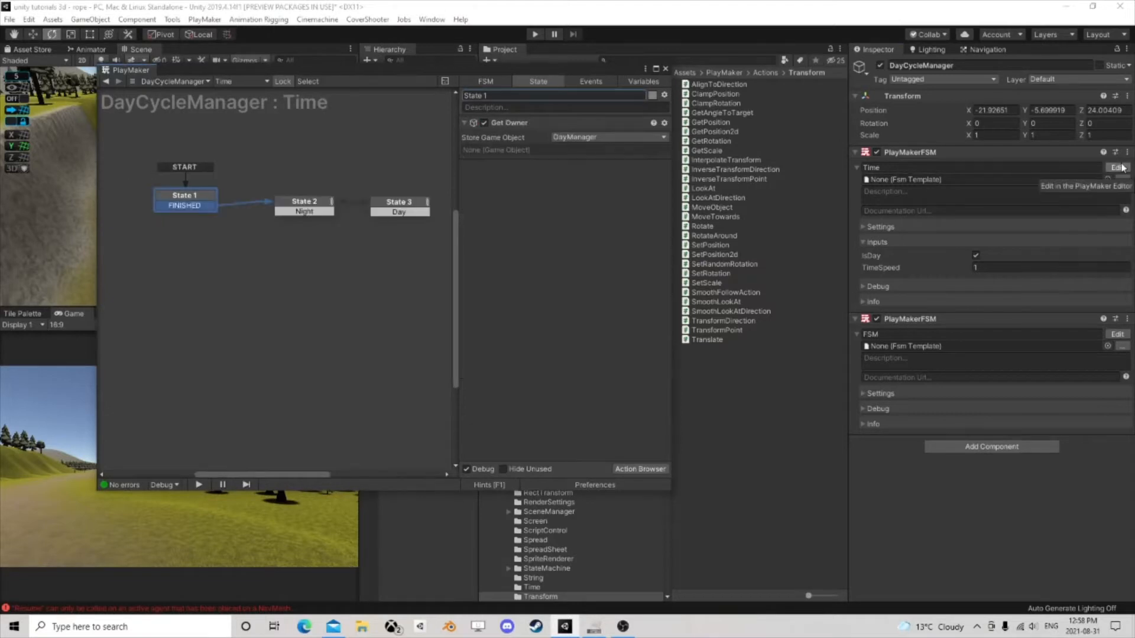
click(311, 206)
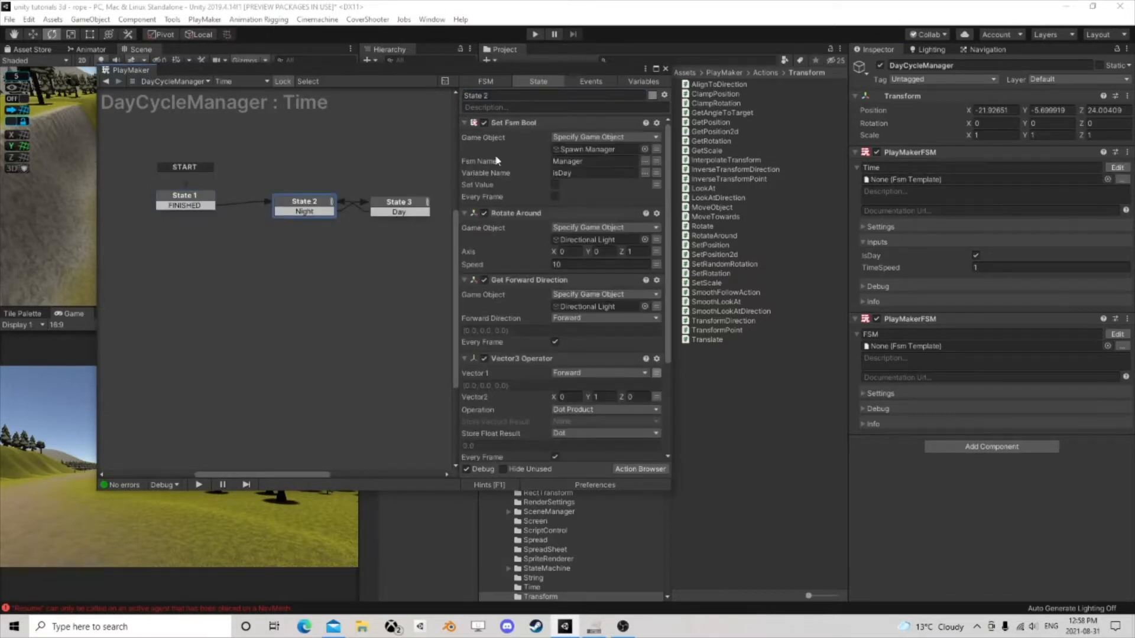
Step: Compare the Set Fsm Bool actions in State 2 and State 3 of the Time FSM against the Spawn Manager's inputs
drag(544, 73, 566, 196)
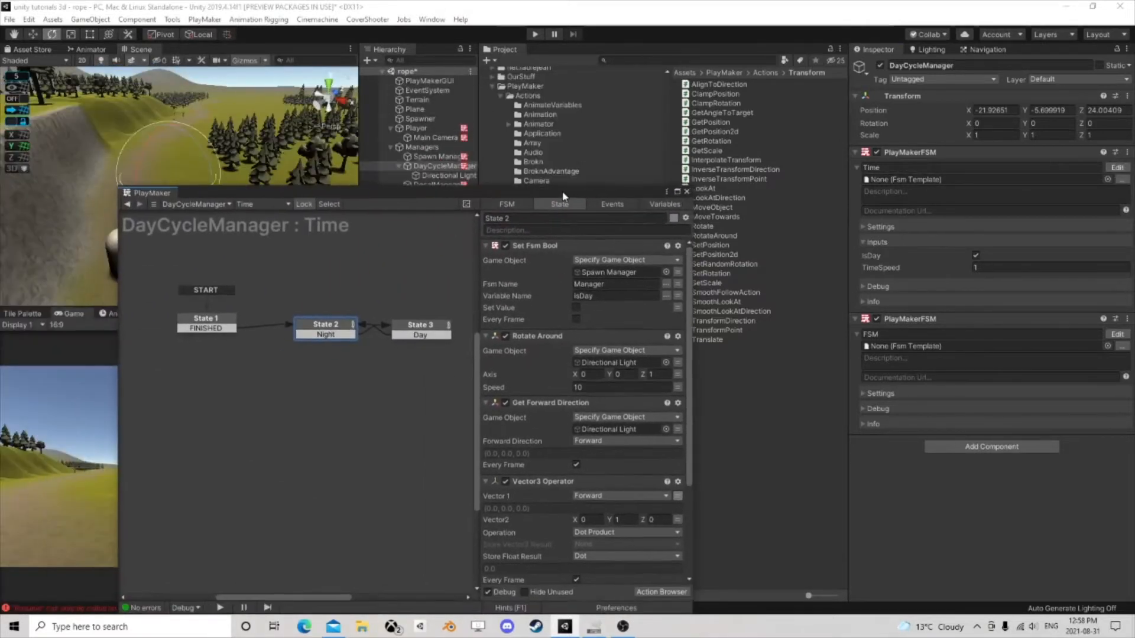
click(431, 156)
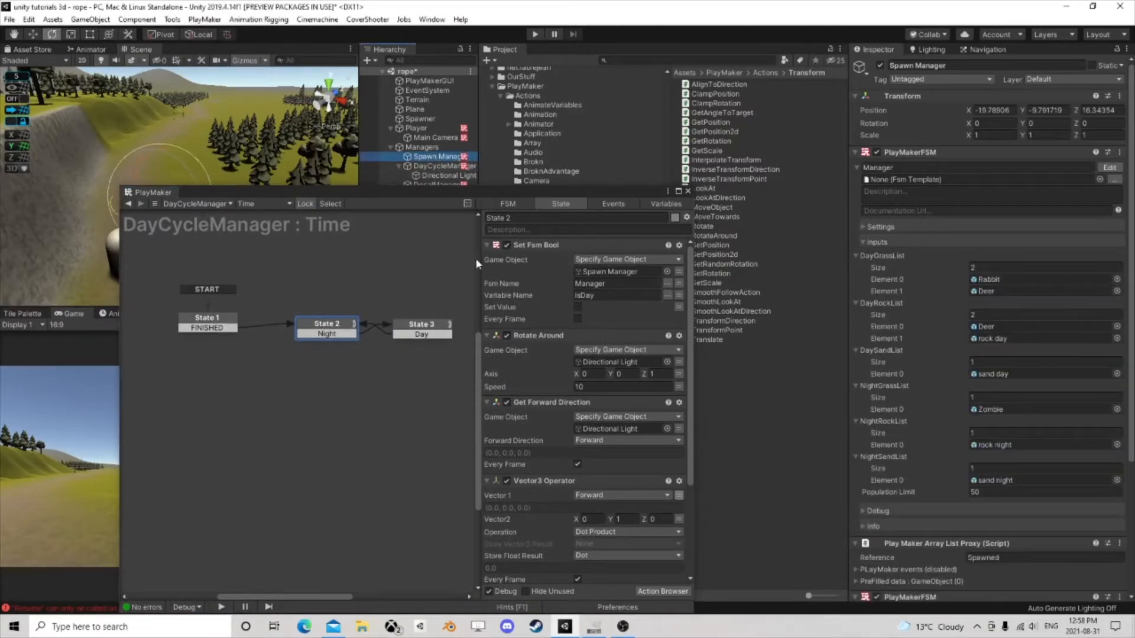
click(416, 332)
click(328, 329)
click(413, 330)
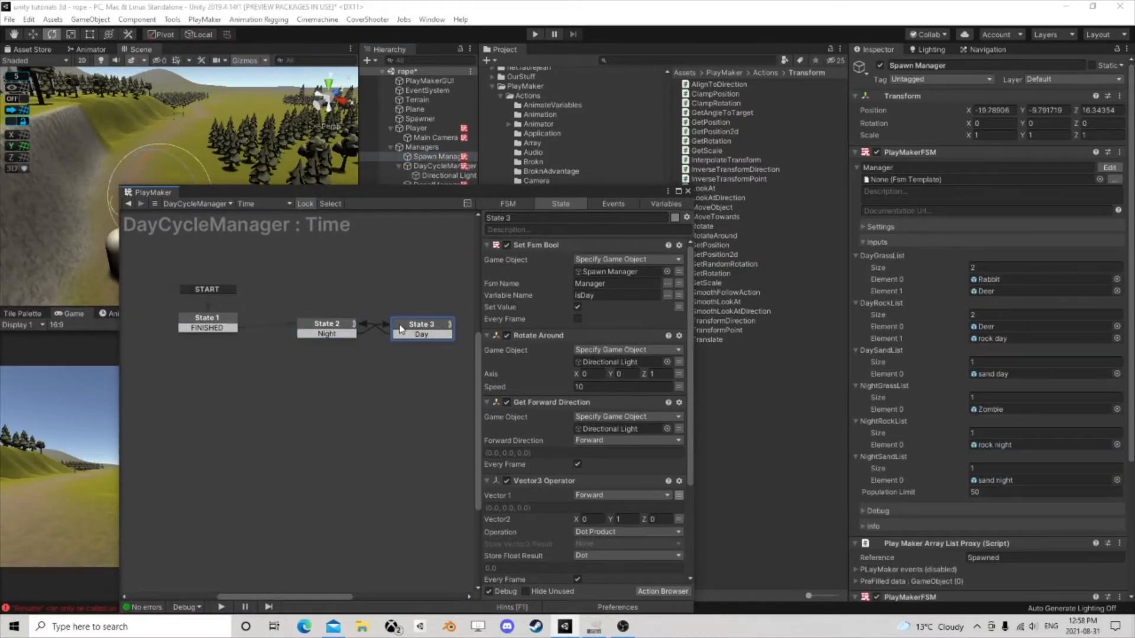
click(346, 330)
click(532, 248)
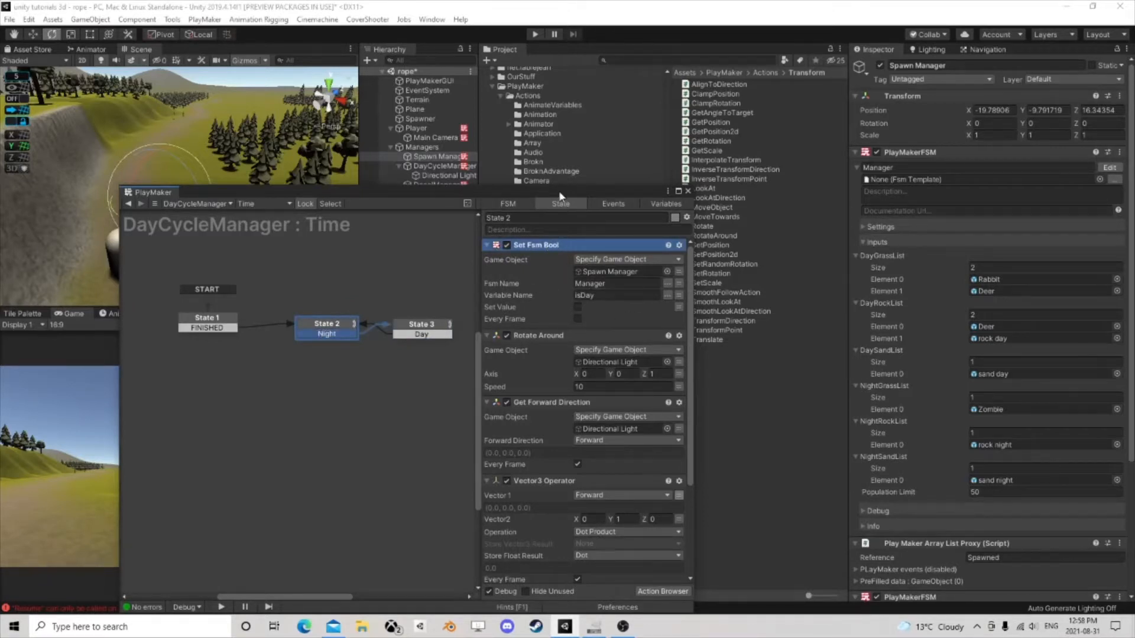
Step: Open the script of State 2's Rotate Around action in the code editor
drag(560, 197, 505, 102)
click(494, 243)
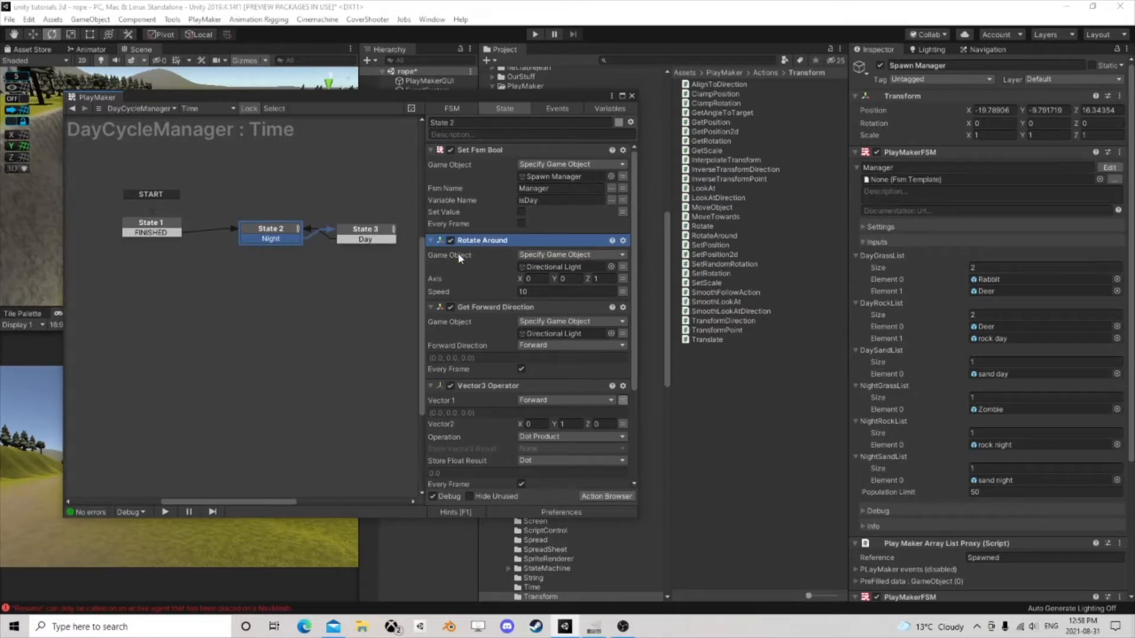
right_click(481, 247)
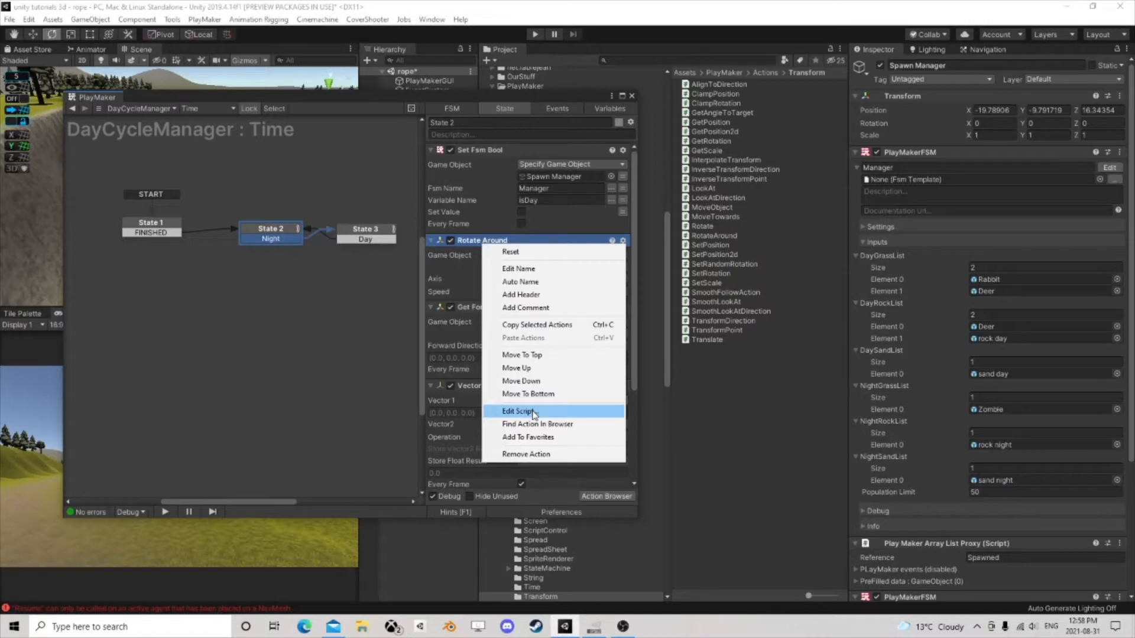
click(471, 270)
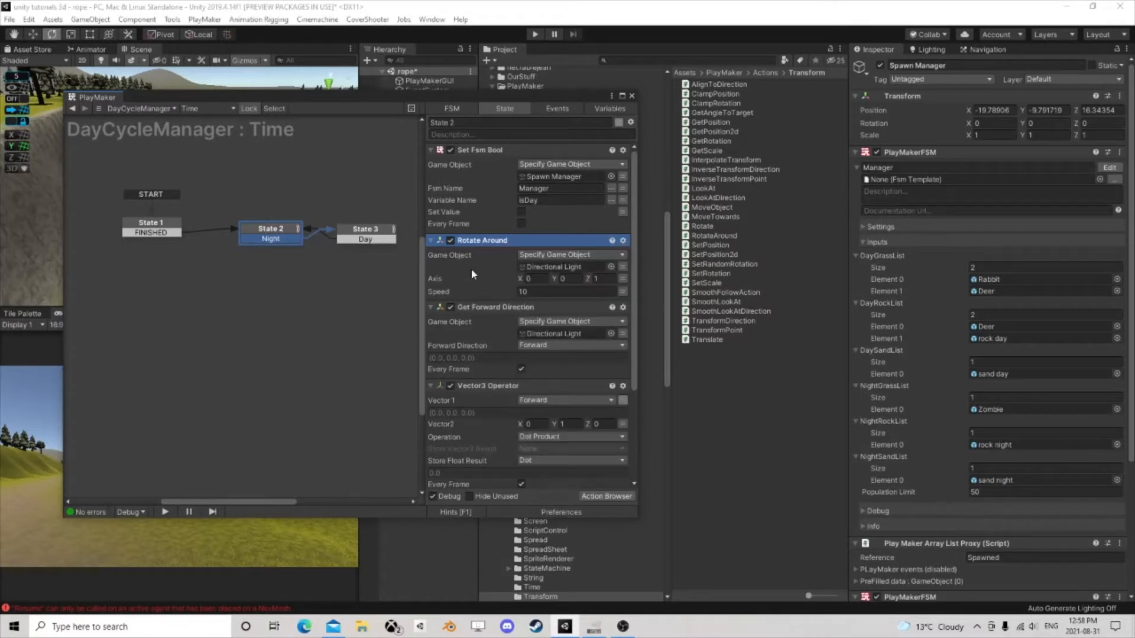
right_click(488, 240)
click(539, 407)
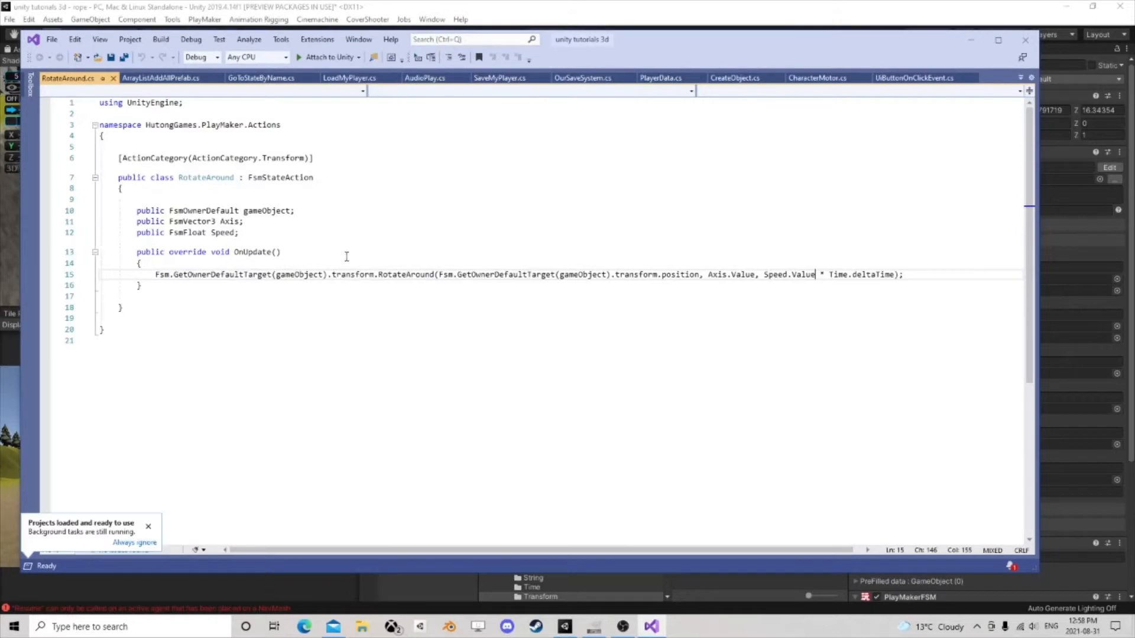
Step: Examine the gameObject, Axis and Speed variable declarations in RotateAround.cs
click(292, 249)
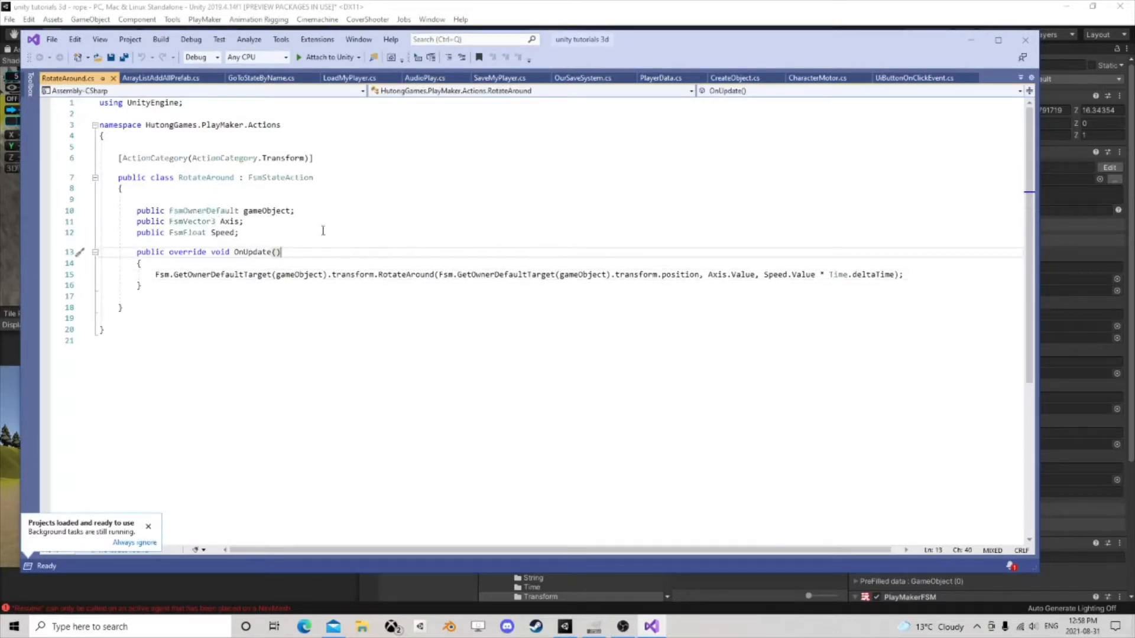
click(301, 213)
drag(300, 214, 134, 211)
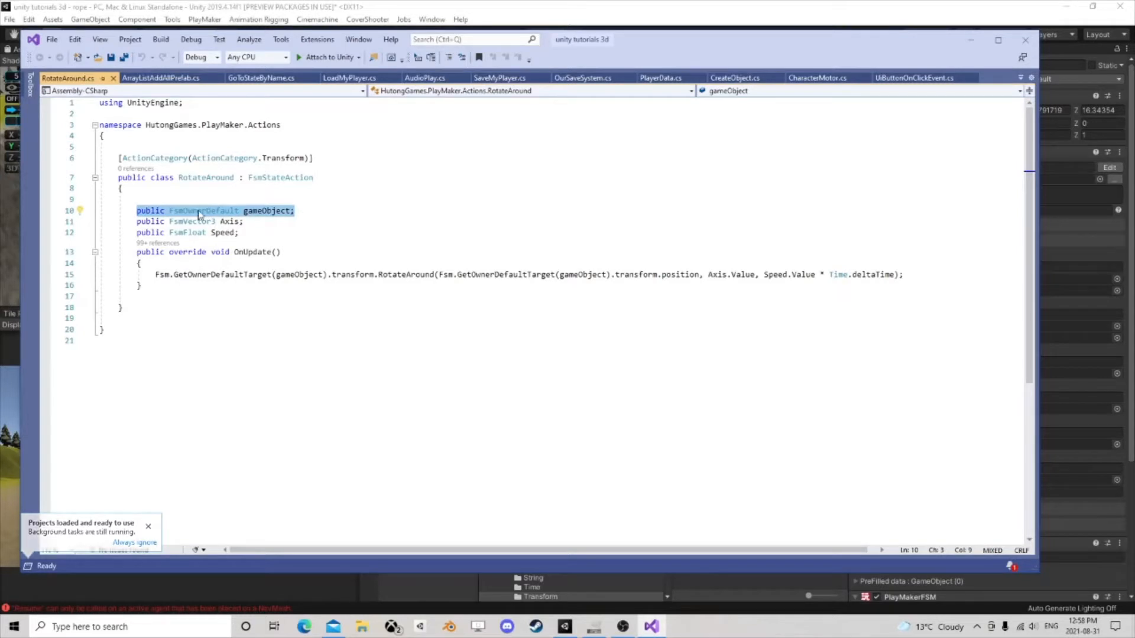
click(244, 221)
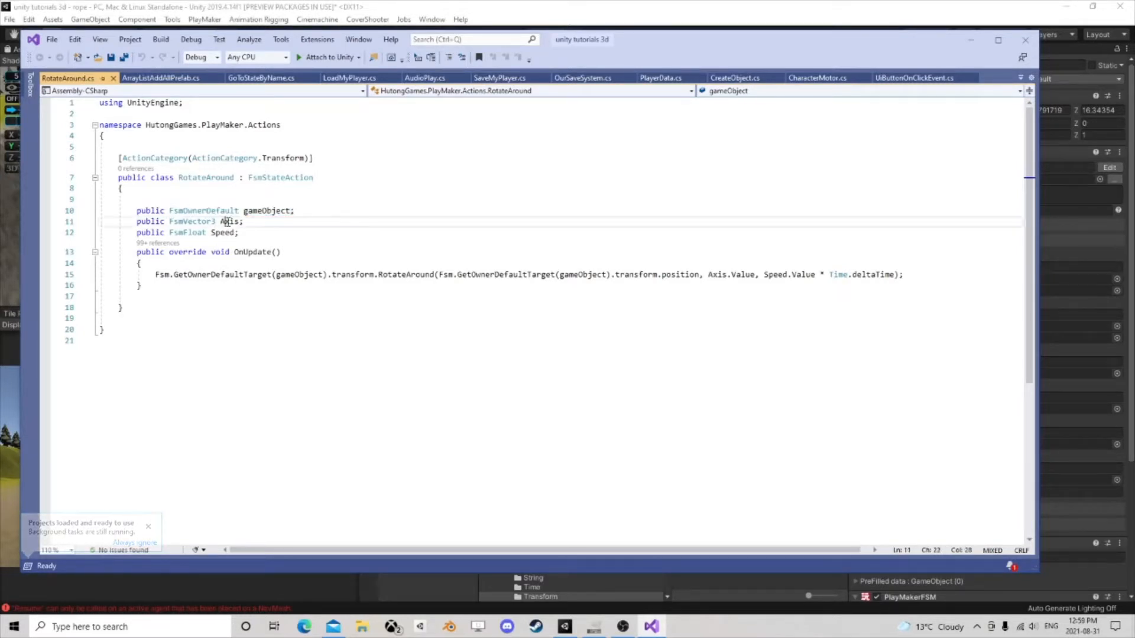
drag(244, 221, 133, 221)
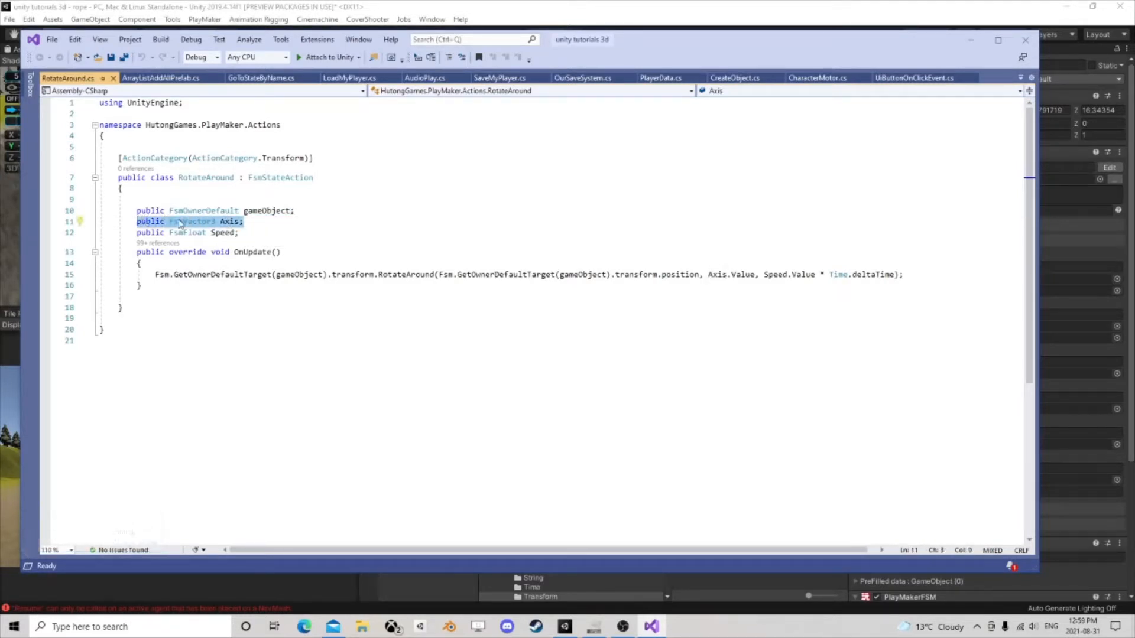
click(249, 231)
drag(239, 233, 134, 233)
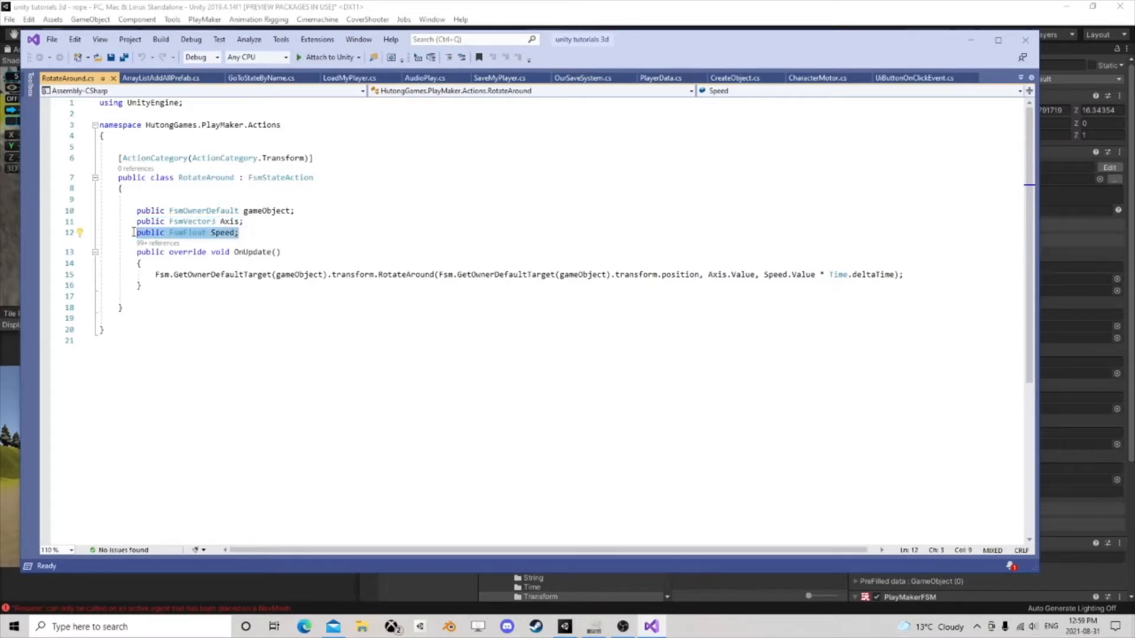
click(243, 234)
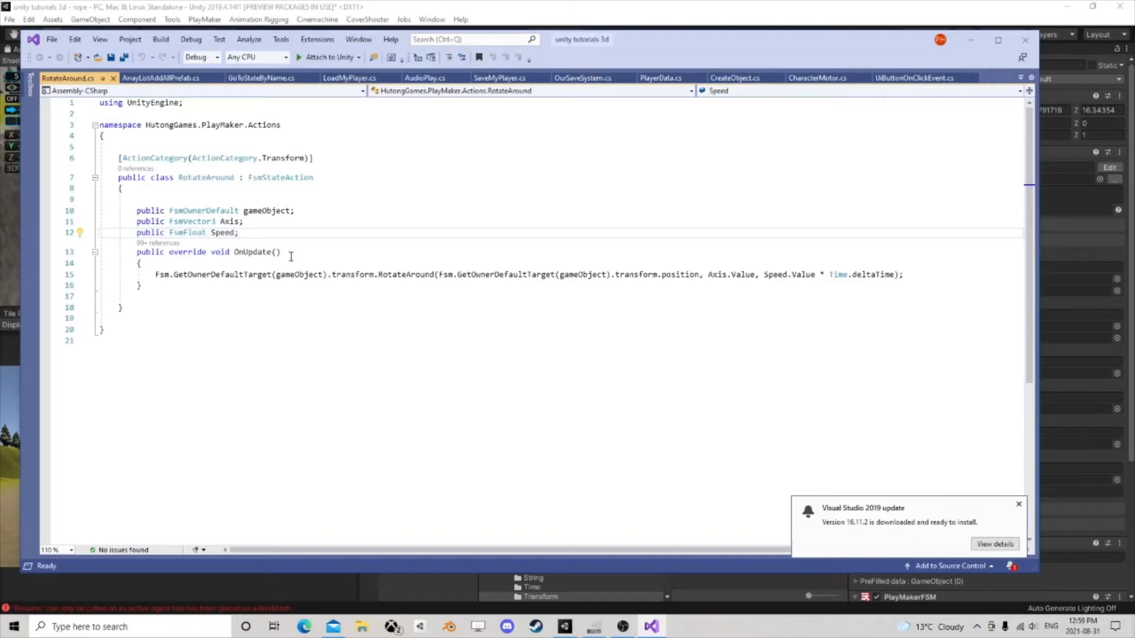
Step: Examine the owner target and the transform.RotateAround call inside the OnUpdate method
drag(154, 274, 332, 276)
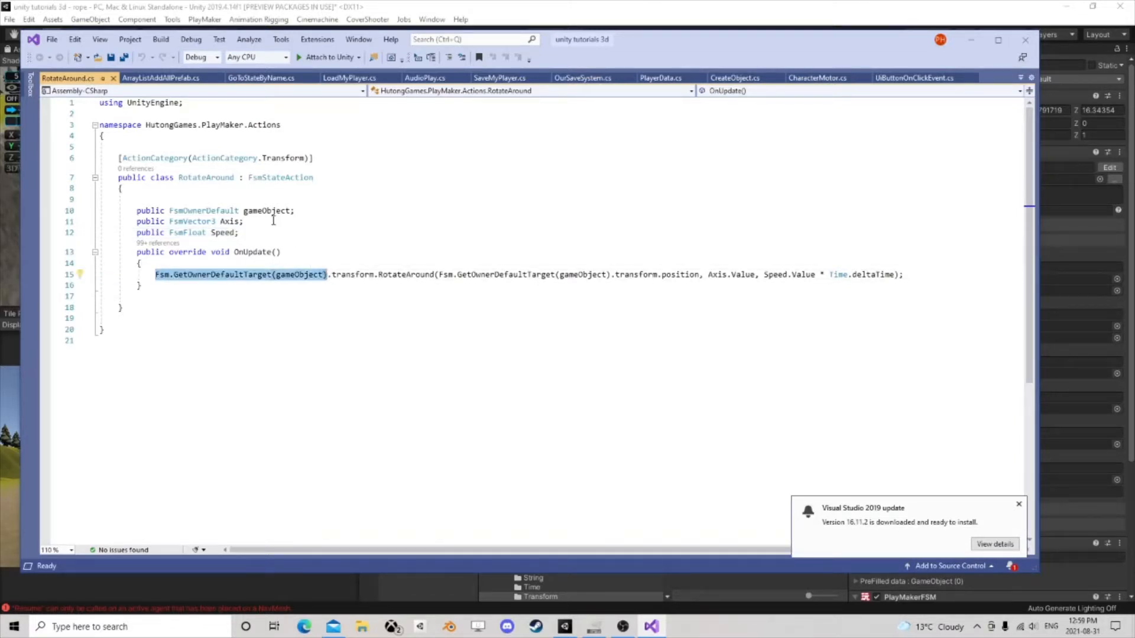
click(332, 274)
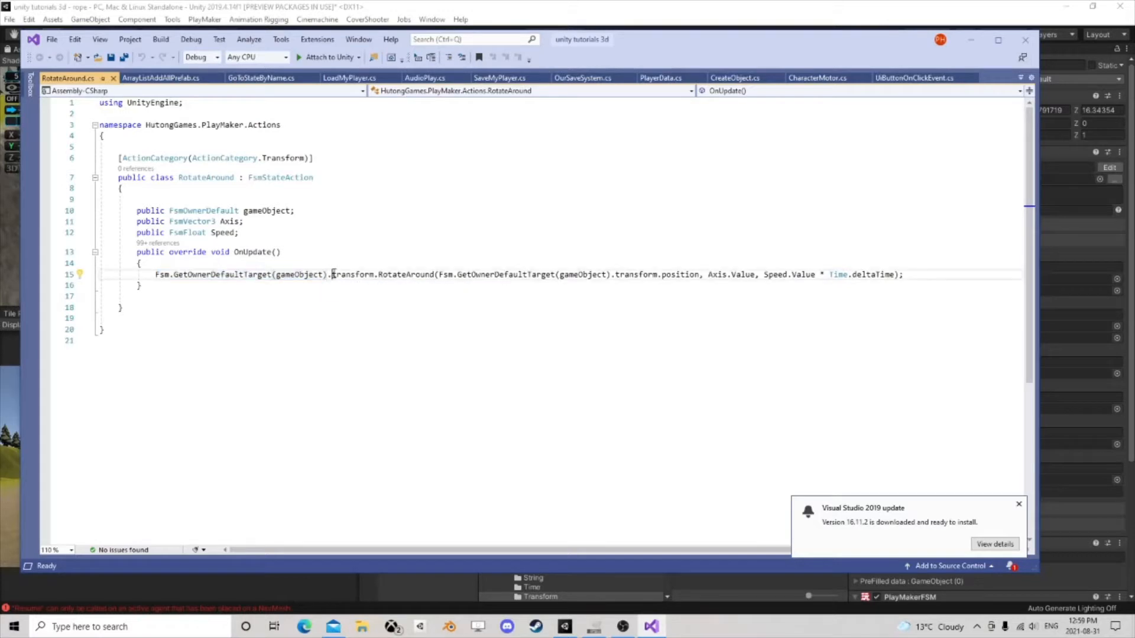
click(393, 296)
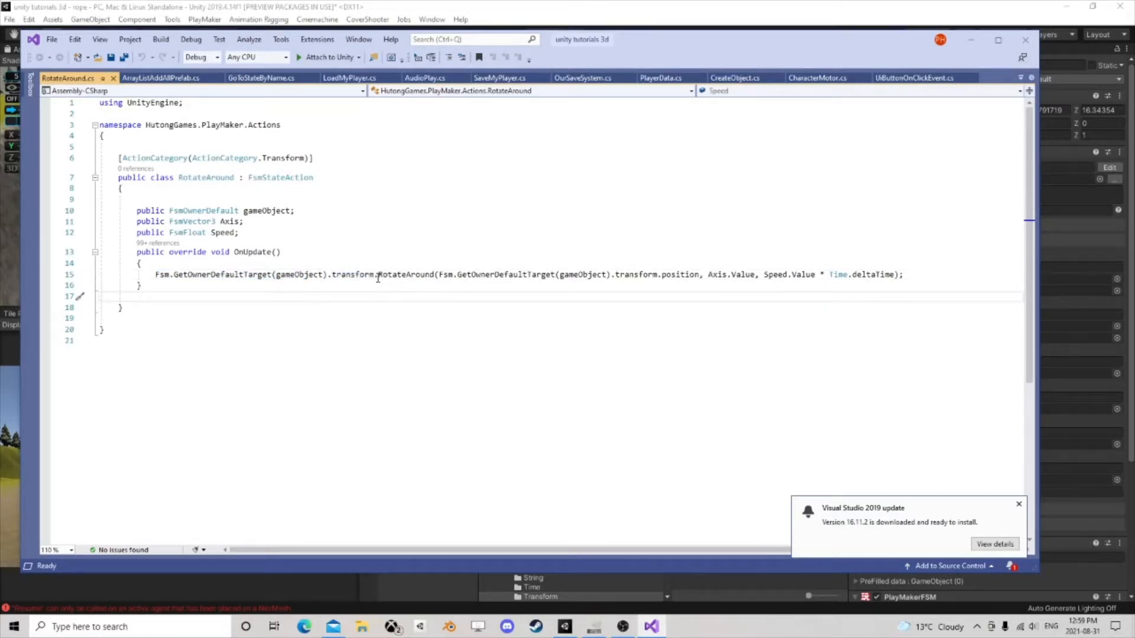
click(378, 274)
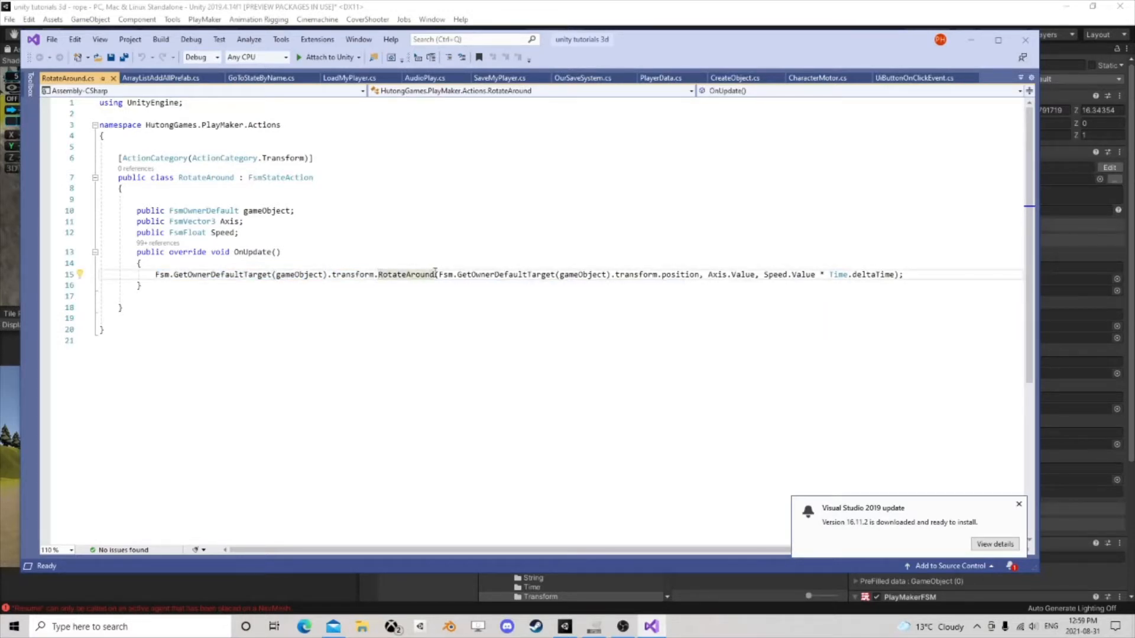
drag(434, 275, 378, 275)
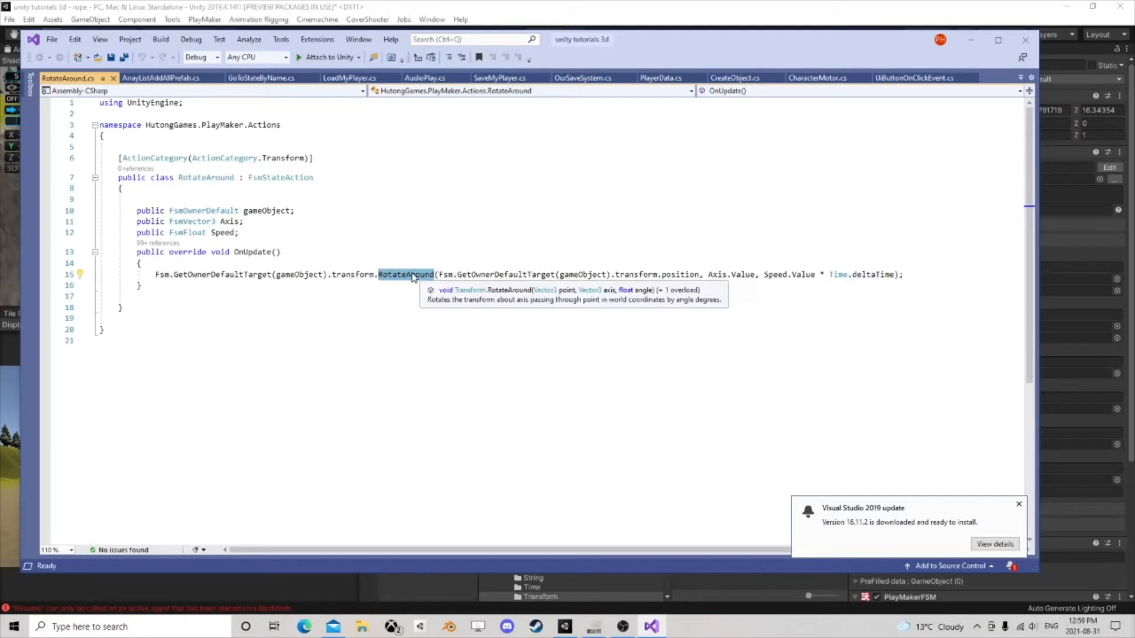
Step: Examine the position, Axis.Value and Speed.Value arguments of the RotateAround call, dismissing the Visual Studio update notice
click(437, 275)
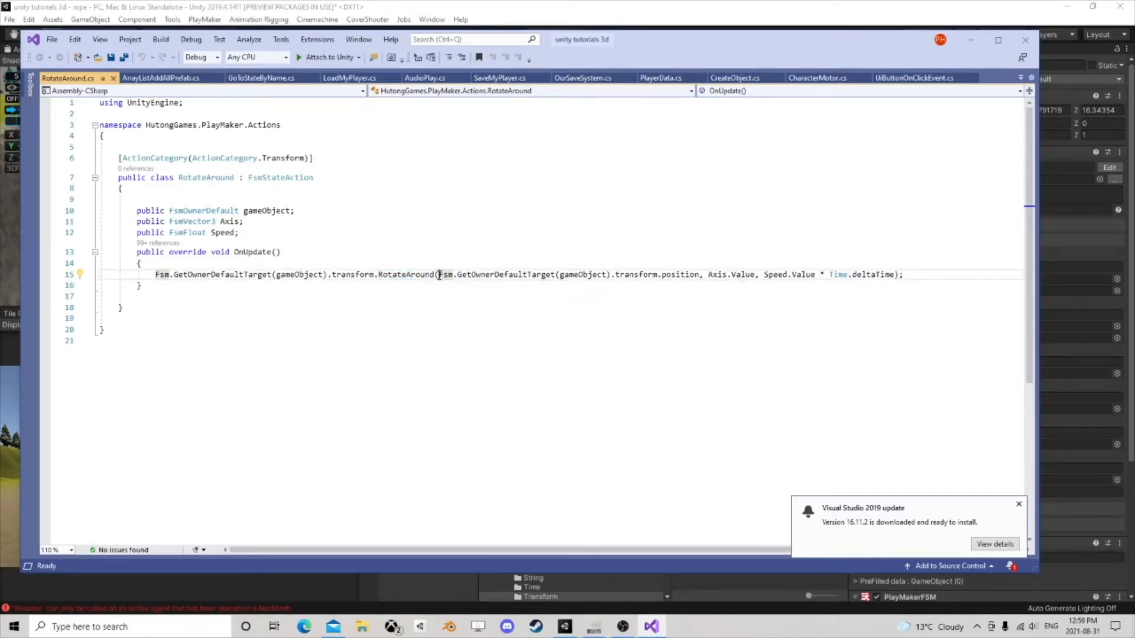
drag(439, 276, 700, 274)
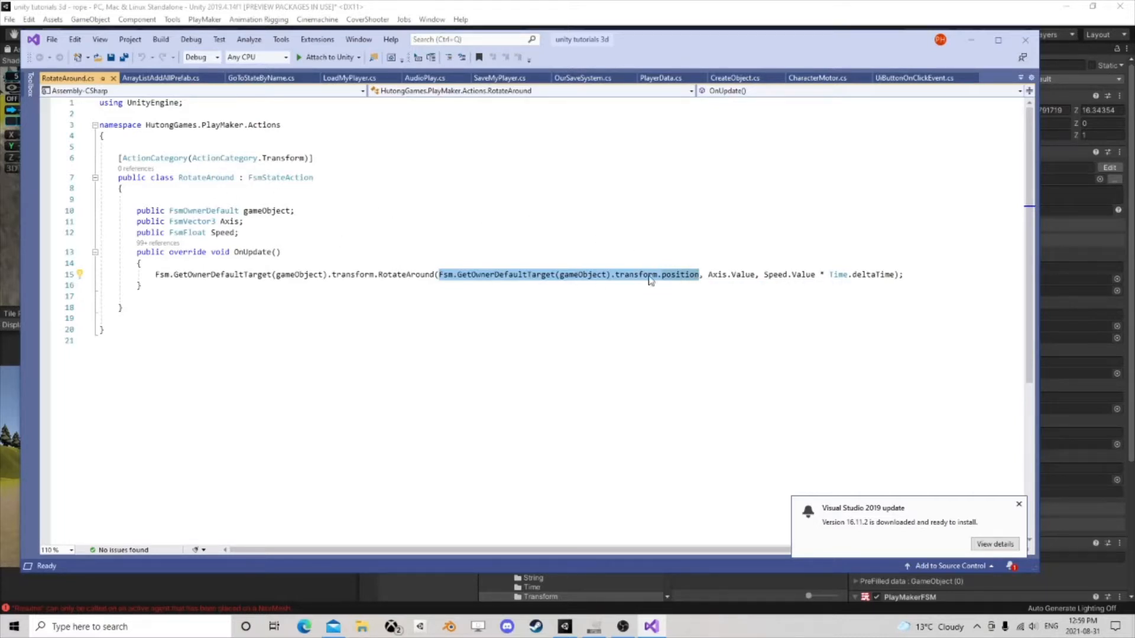
click(705, 274)
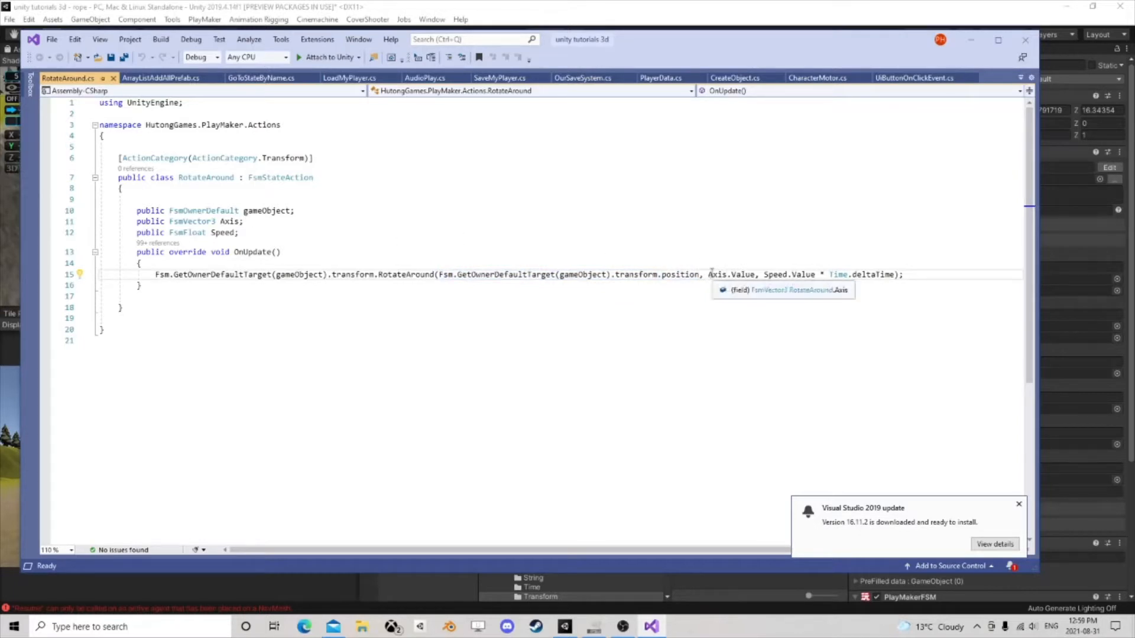
drag(708, 274, 815, 274)
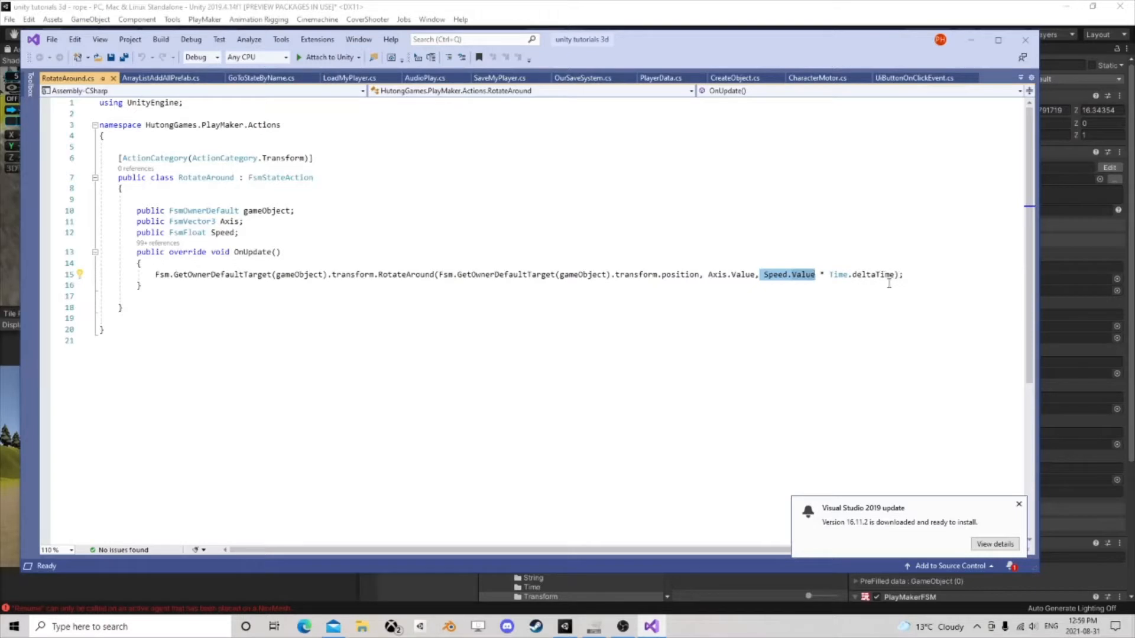
click(1018, 505)
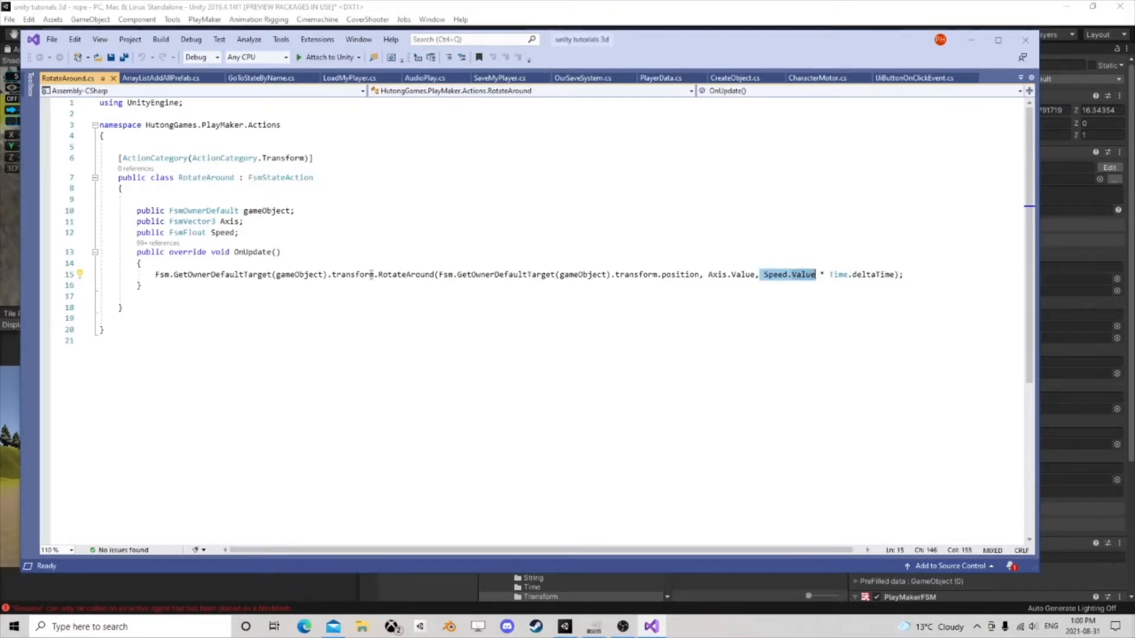
drag(905, 274, 155, 274)
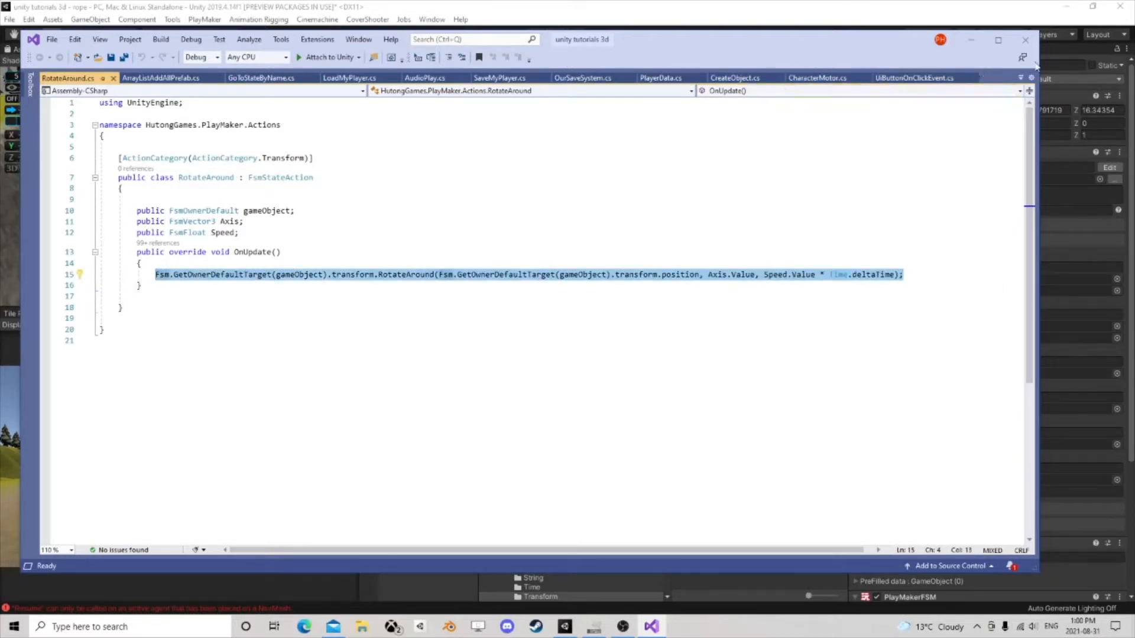
Step: Close Visual Studio to return to Unity, and locate the Directional Light referenced by State 2's Rotate Around action in the scene hierarchy
click(1026, 41)
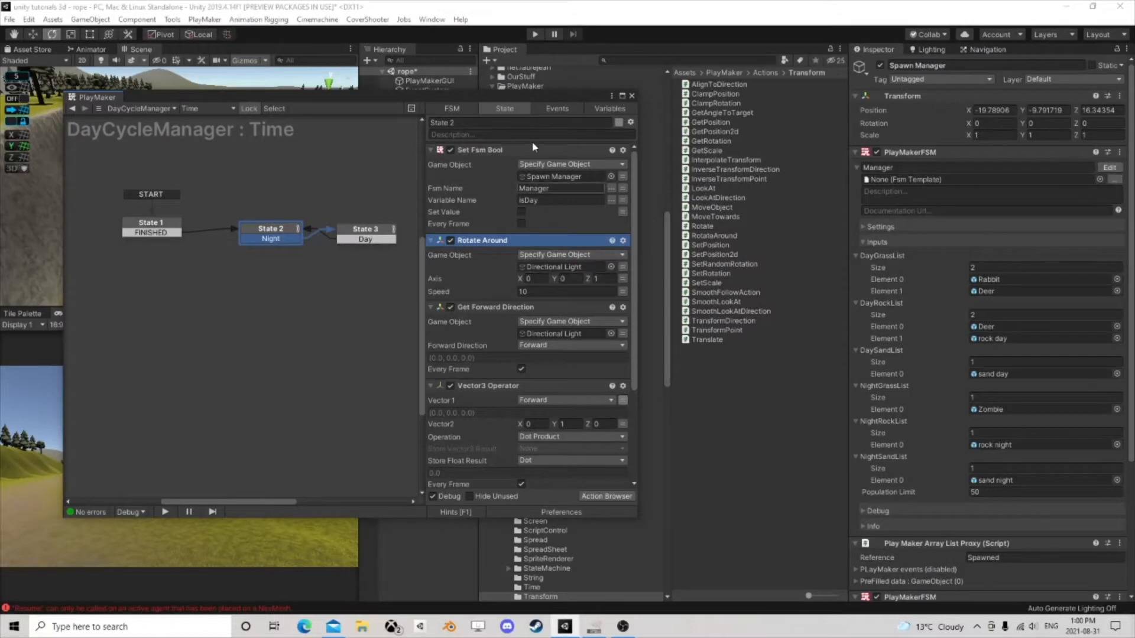
drag(568, 102, 291, 94)
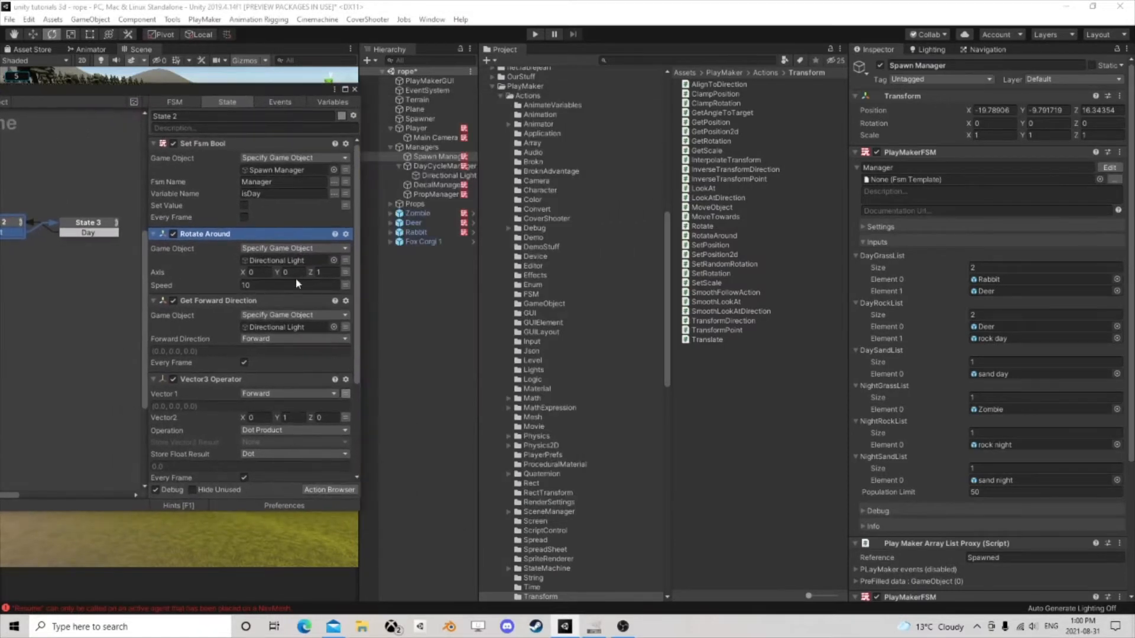
click(278, 264)
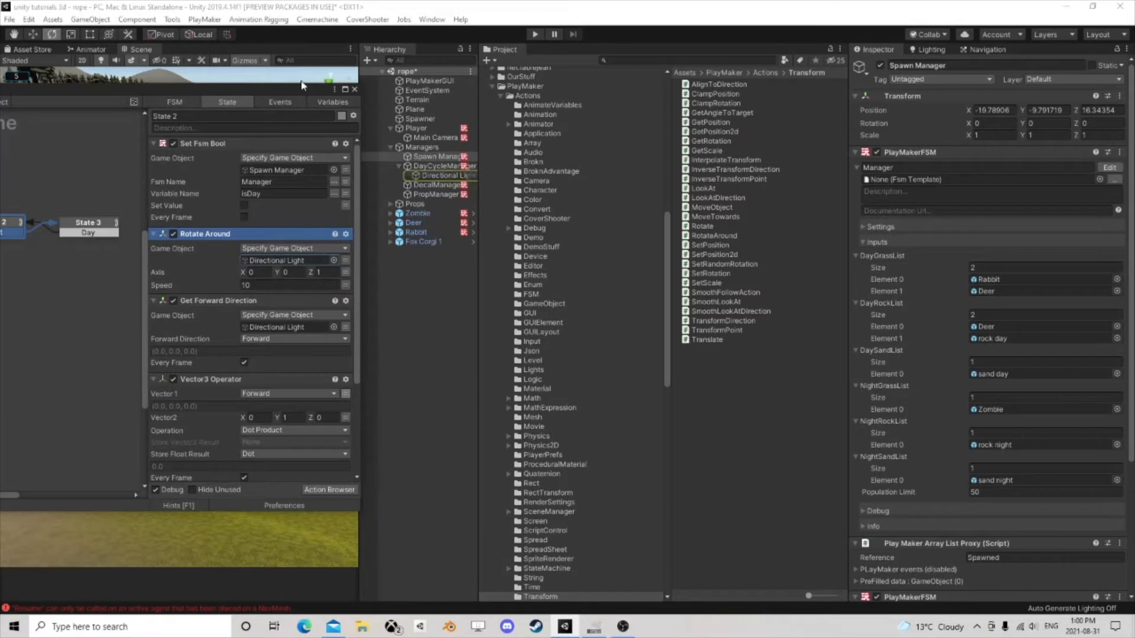
Step: Examine the Get Forward Direction action in State 2, including its Directional Light target and Forward vector setting
drag(284, 95, 324, 76)
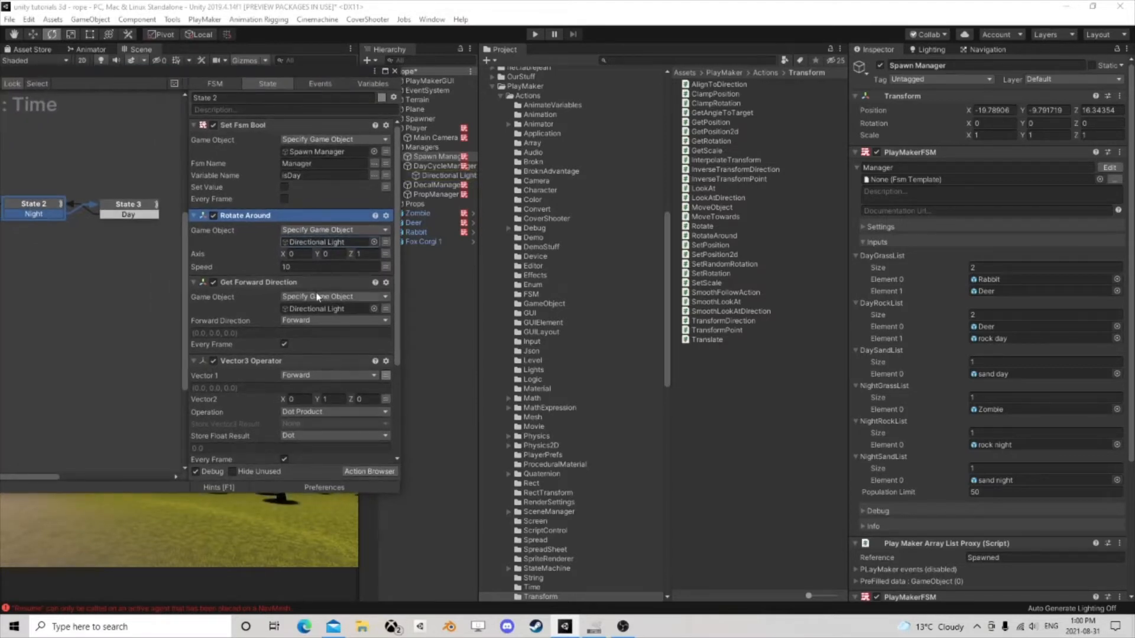
click(265, 285)
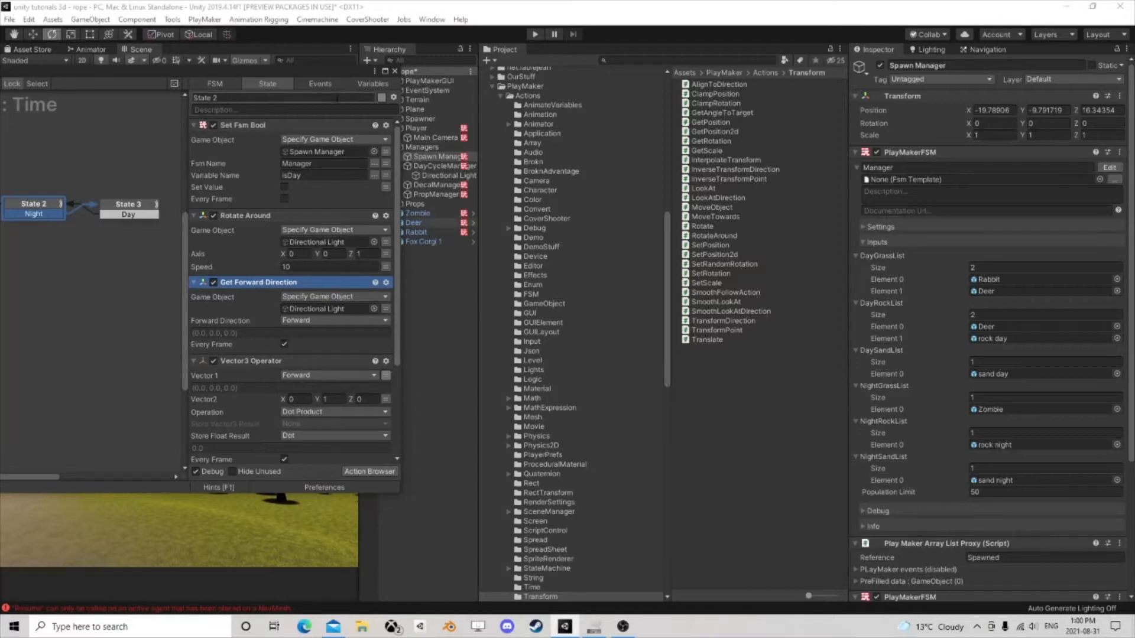
scroll(269, 310, down, 3)
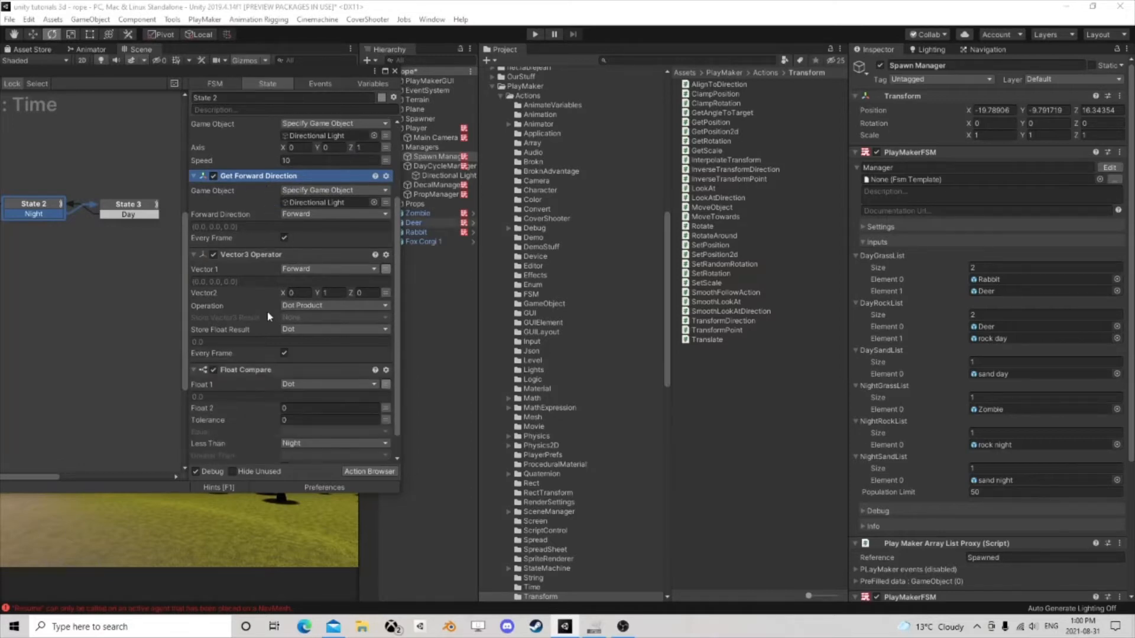
Step: Examine State 2's Vector3 Operator action, checking its Dot Product operation and the Y component of Vector2
click(260, 258)
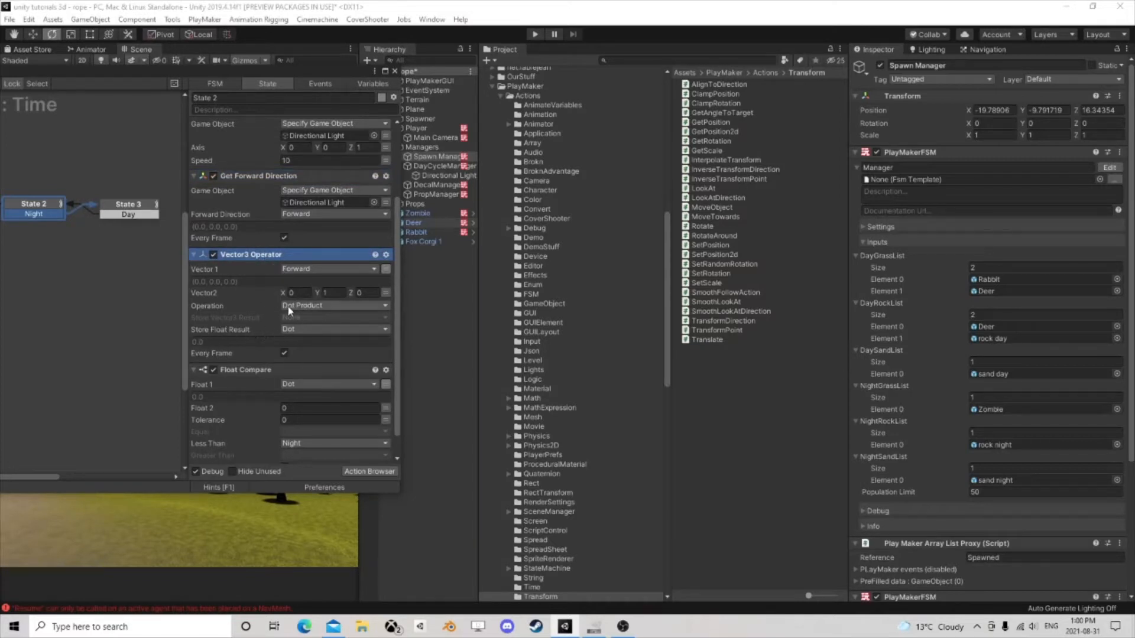
click(313, 306)
click(319, 326)
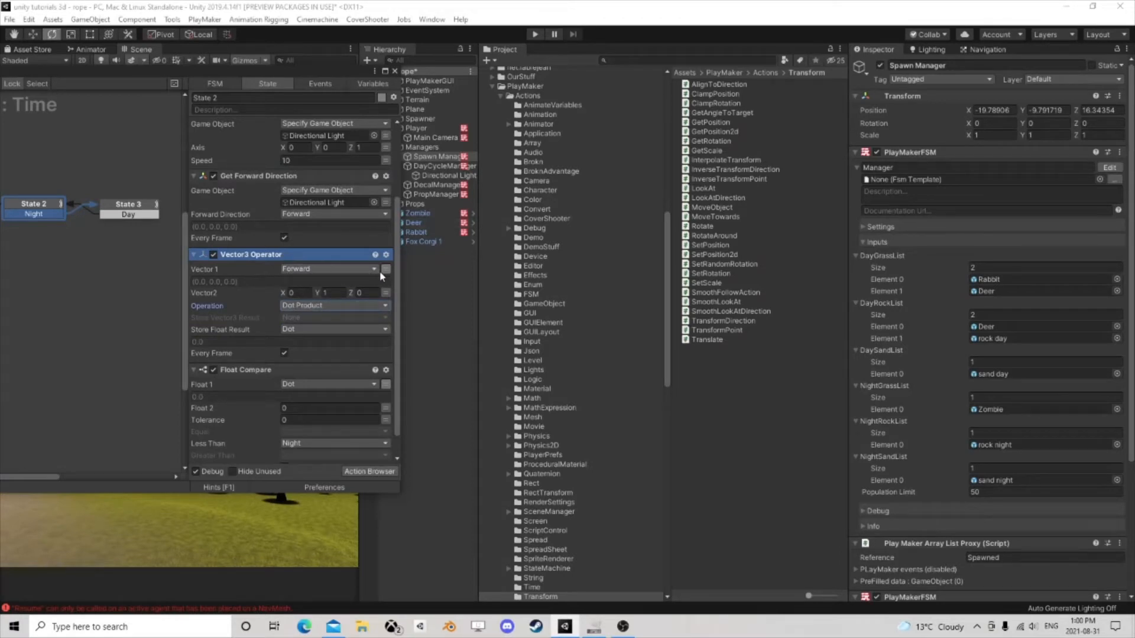
click(328, 293)
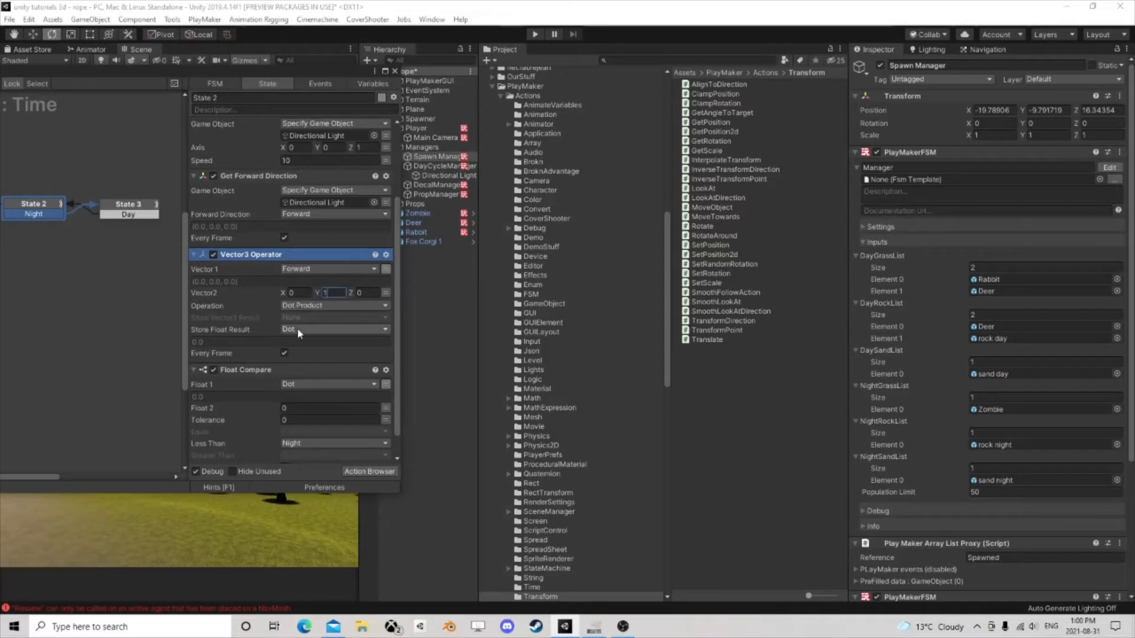
Step: Run the game and watch the Time FSM's active state and live action values alongside the changing scene light
drag(304, 77, 797, 142)
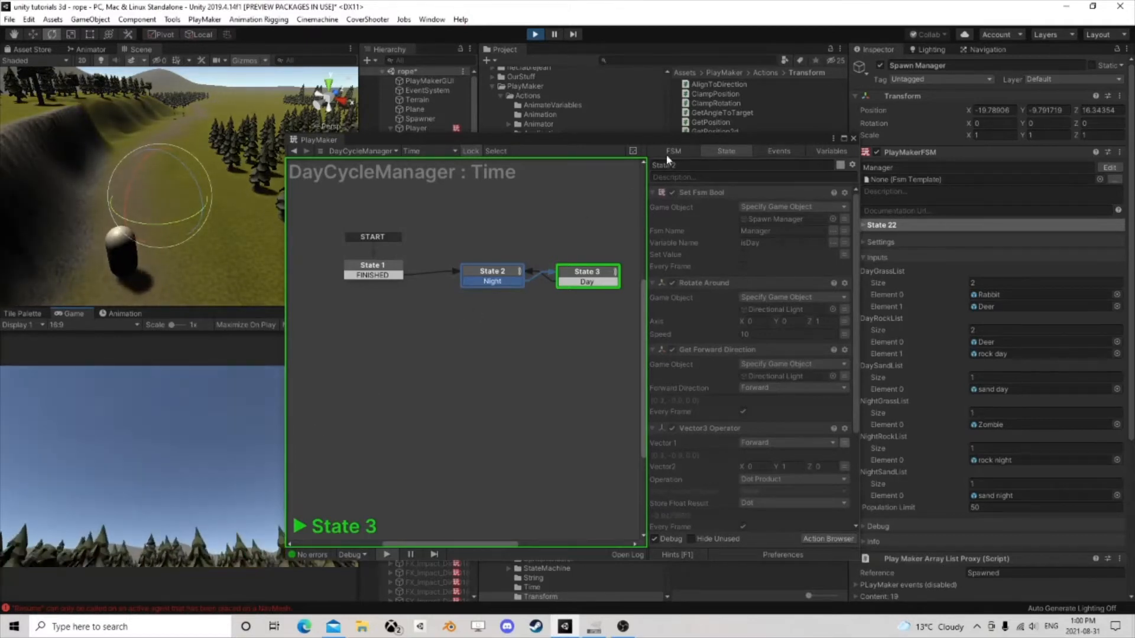
drag(678, 142, 649, 148)
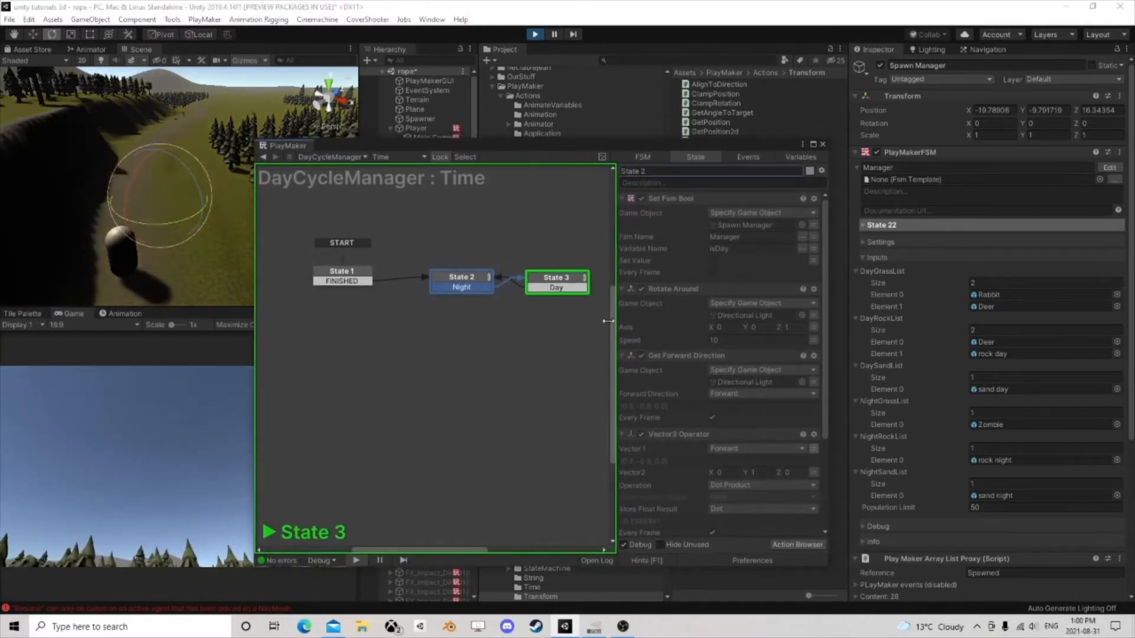
click(562, 285)
scroll(680, 357, down, 3)
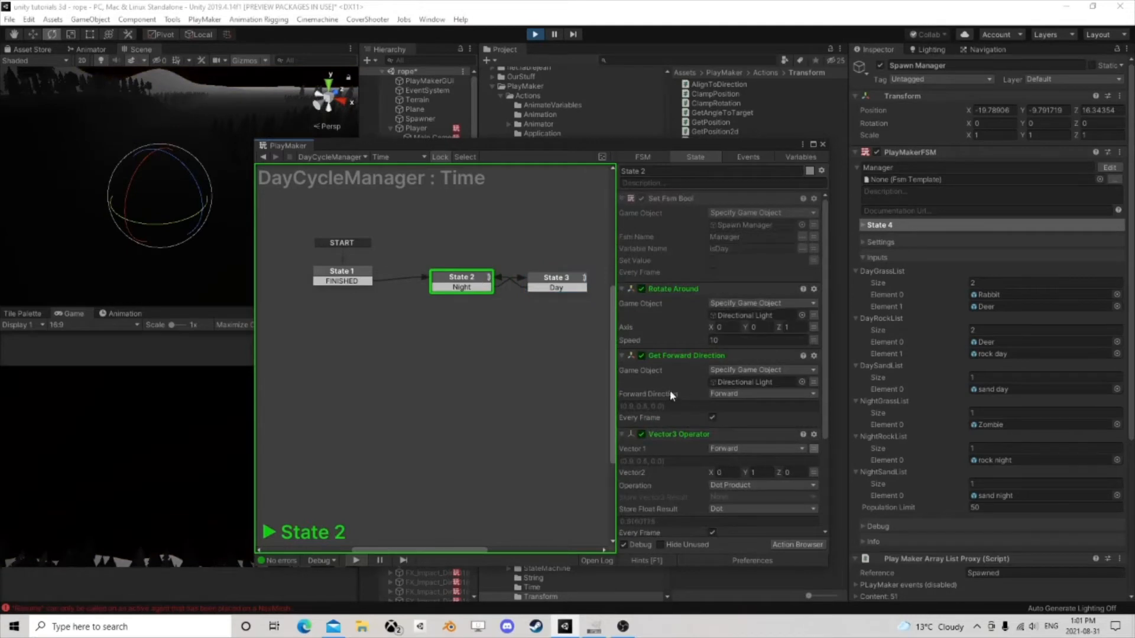
scroll(671, 395, down, 3)
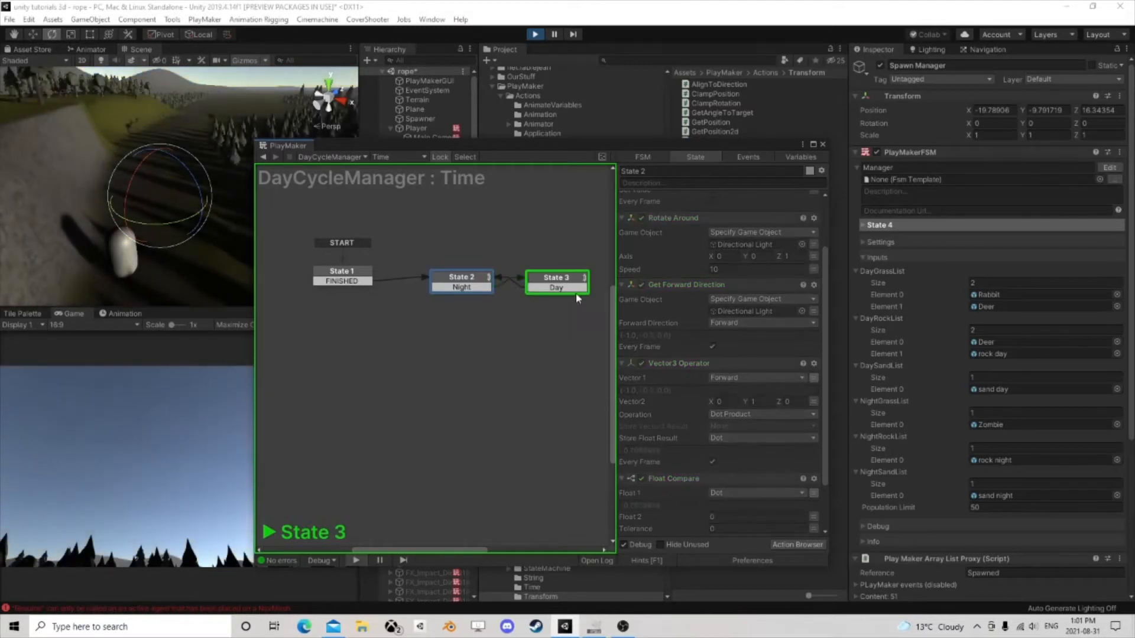
scroll(690, 440, down, 3)
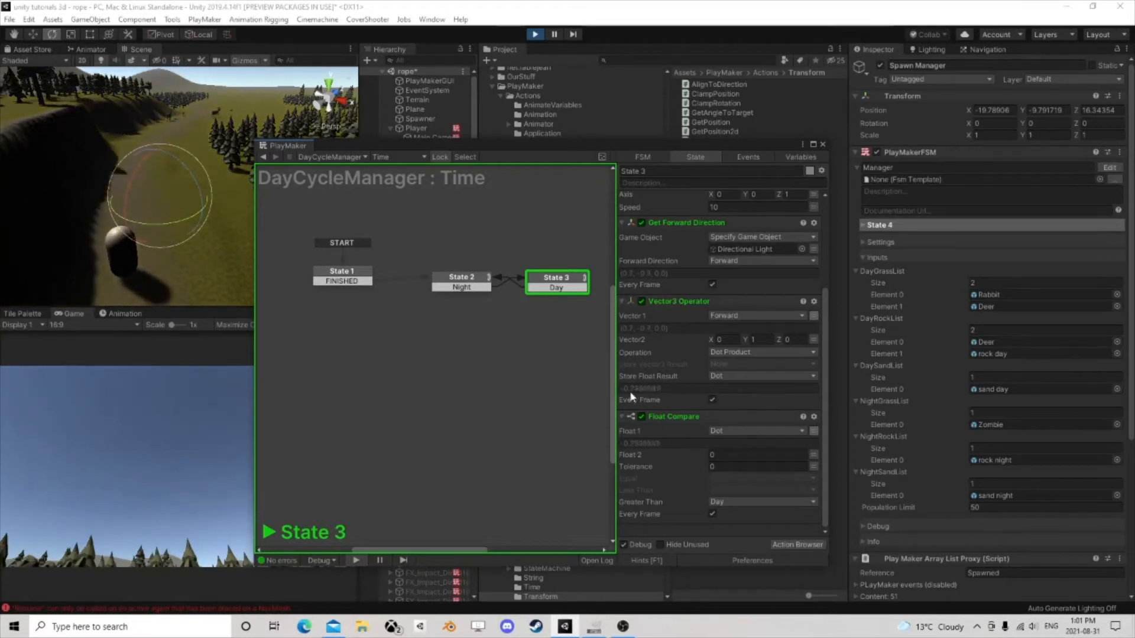
Step: Stop the game and examine State 3's Vector3 Operator Y component and its Float Compare conditions
click(537, 34)
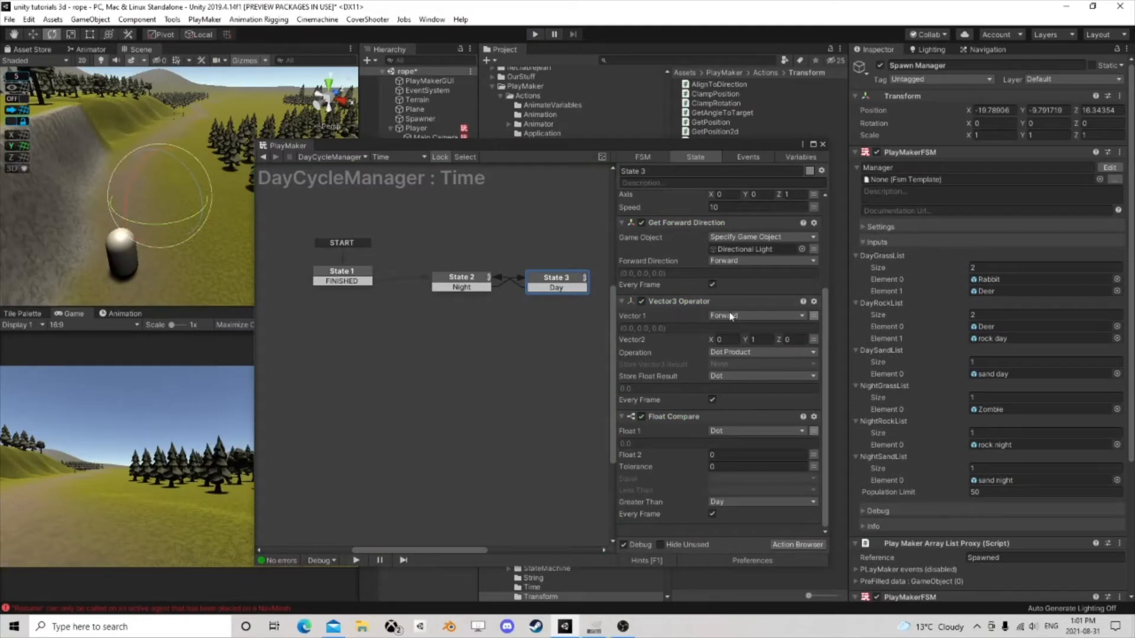
click(755, 341)
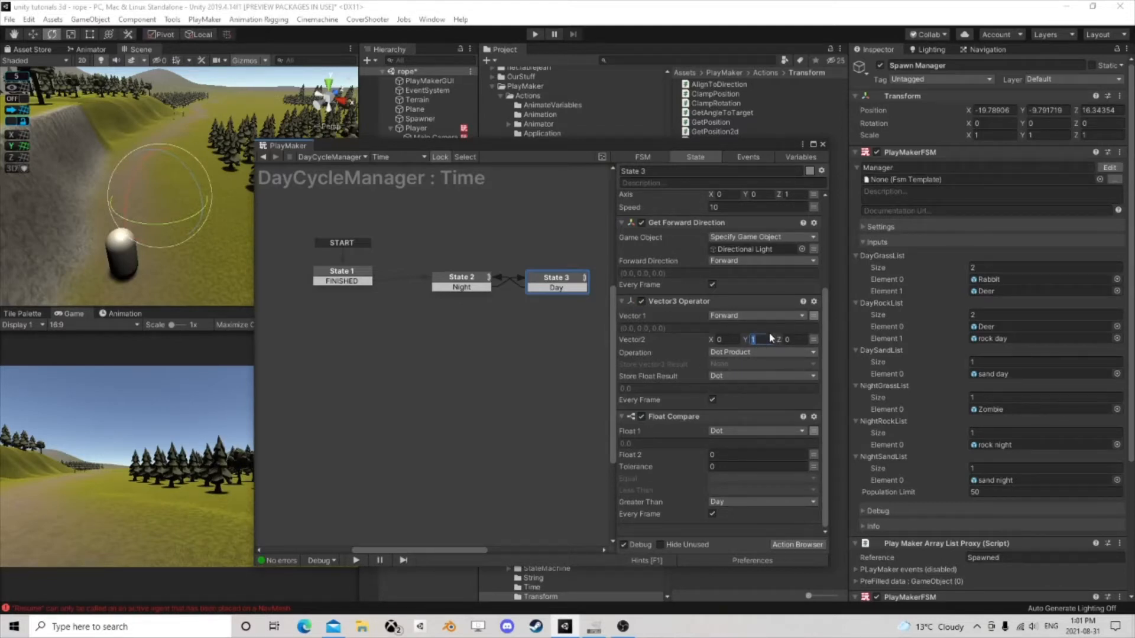
click(675, 418)
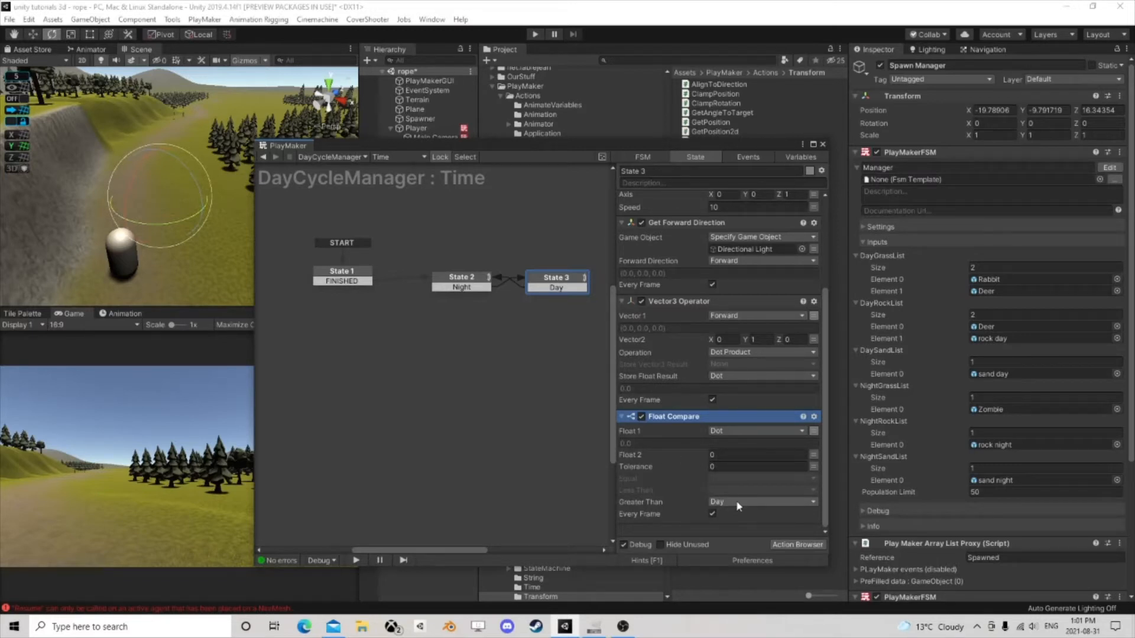
Step: Compare State 2 and State 3 by switching between them, nudging the State 3 node to show the linking transitions
drag(536, 278, 543, 280)
click(490, 278)
click(589, 281)
click(573, 282)
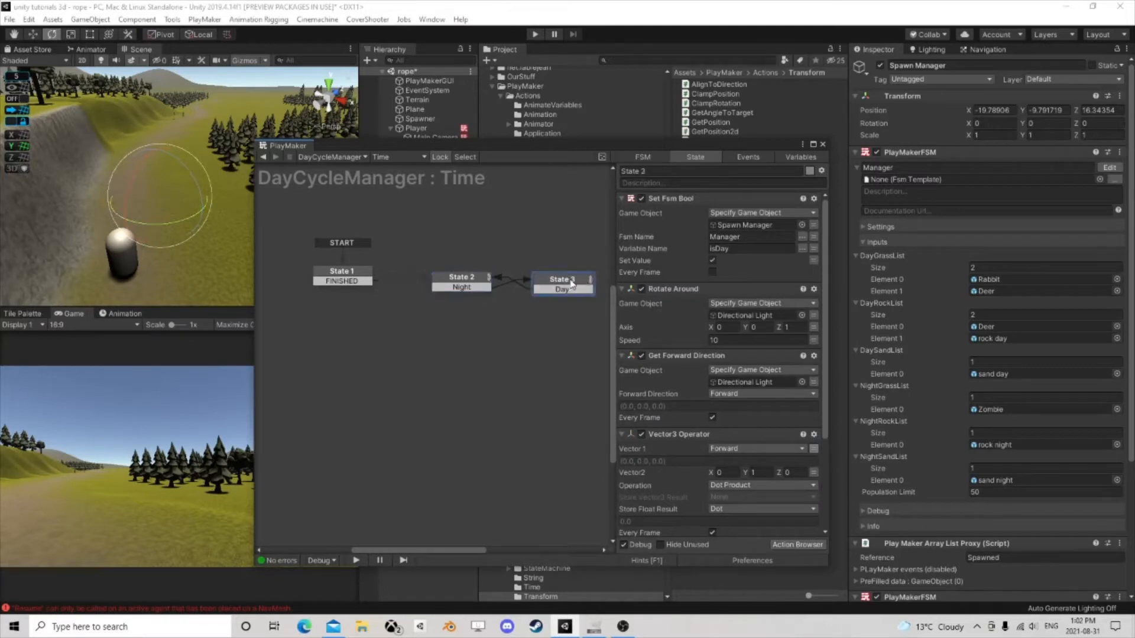
scroll(681, 468, down, 4)
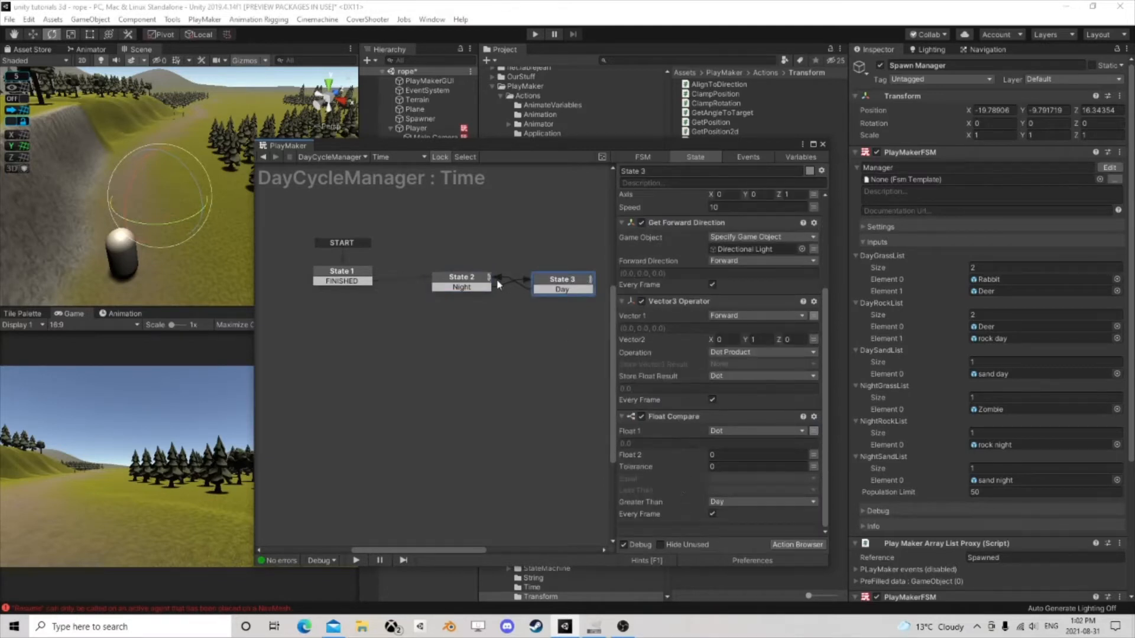
click(463, 282)
click(569, 282)
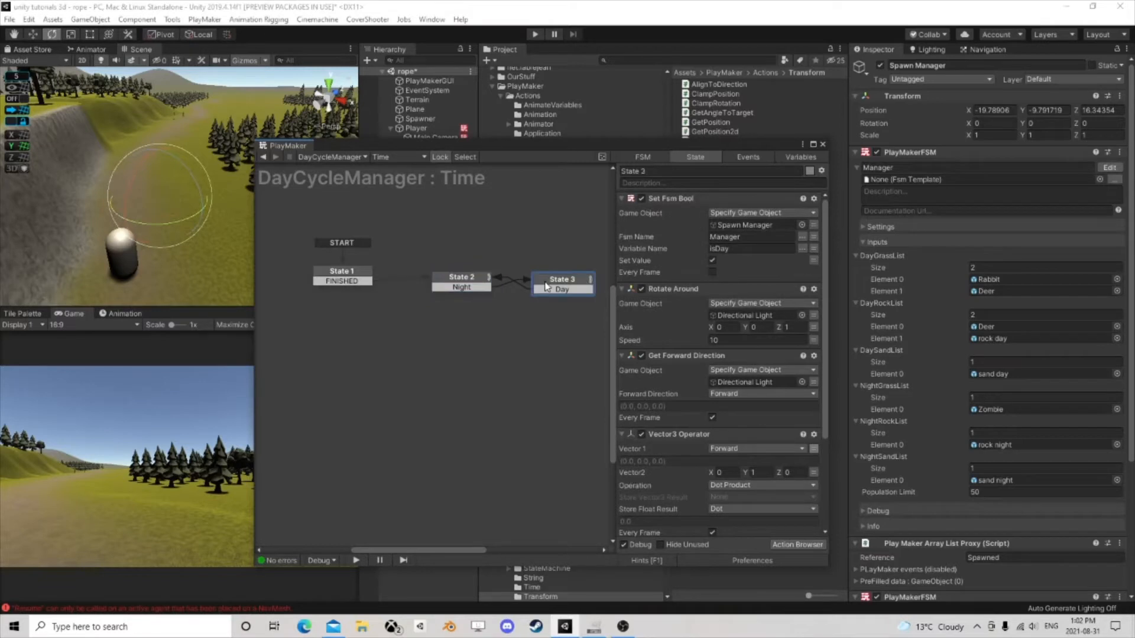
click(449, 281)
drag(555, 279, 547, 282)
click(446, 283)
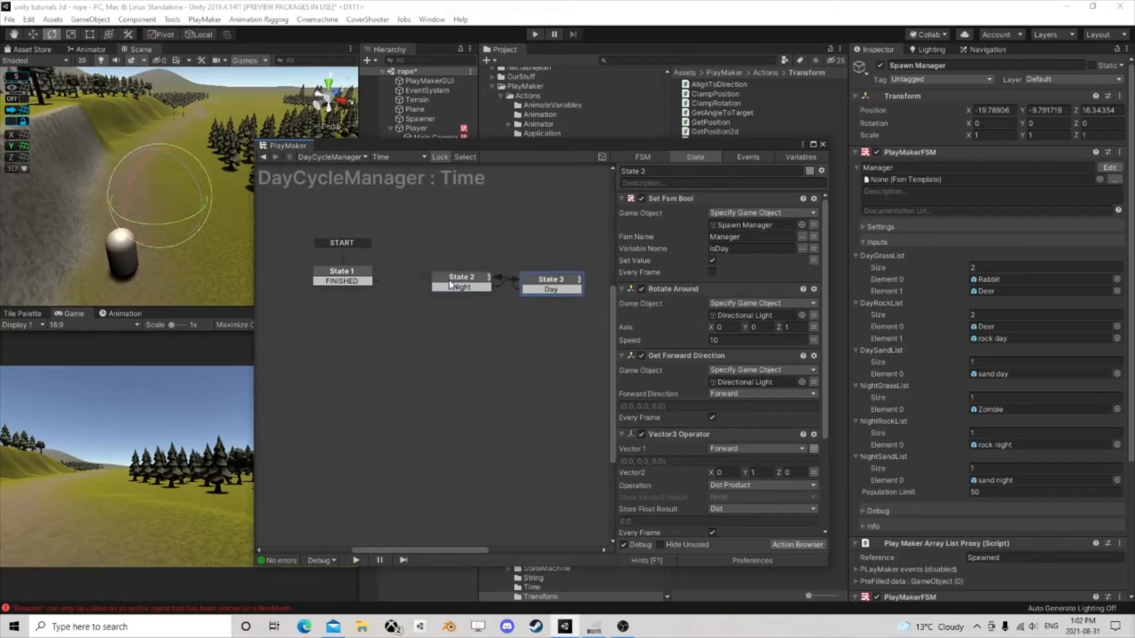
Step: Examine State 2's Float Compare condition for the Night event and its Set Fsm Bool action for isDay
click(455, 285)
scroll(624, 400, down, 4)
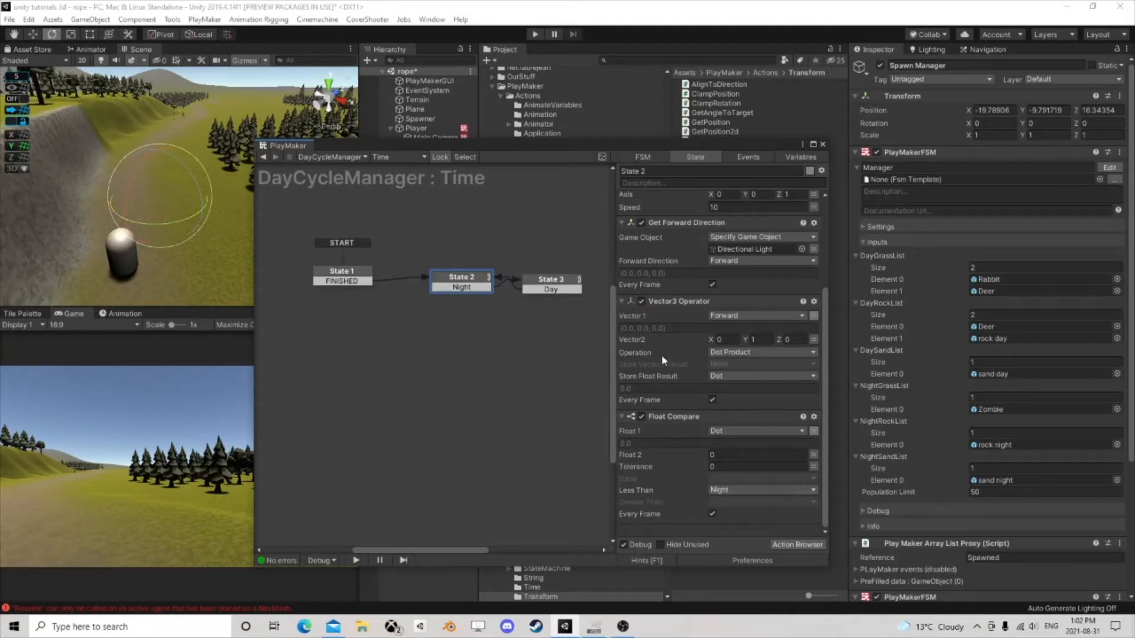
scroll(661, 355, up, 4)
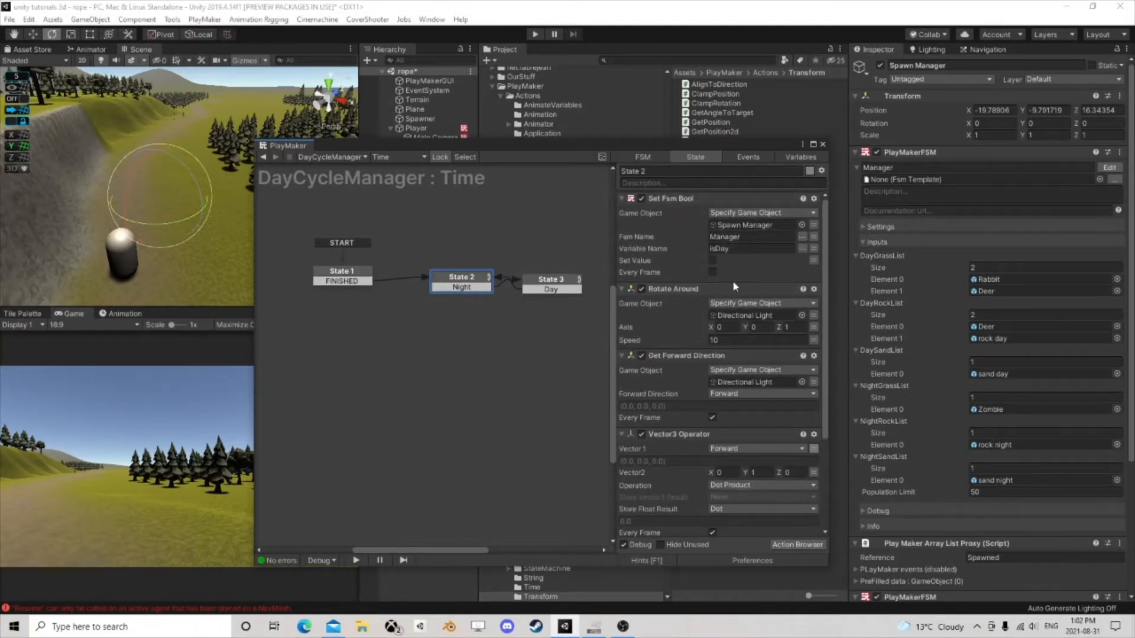
Step: Review State 3's isDay setting and its Day event condition, and move the State 3 node slightly closer to State 2
click(553, 280)
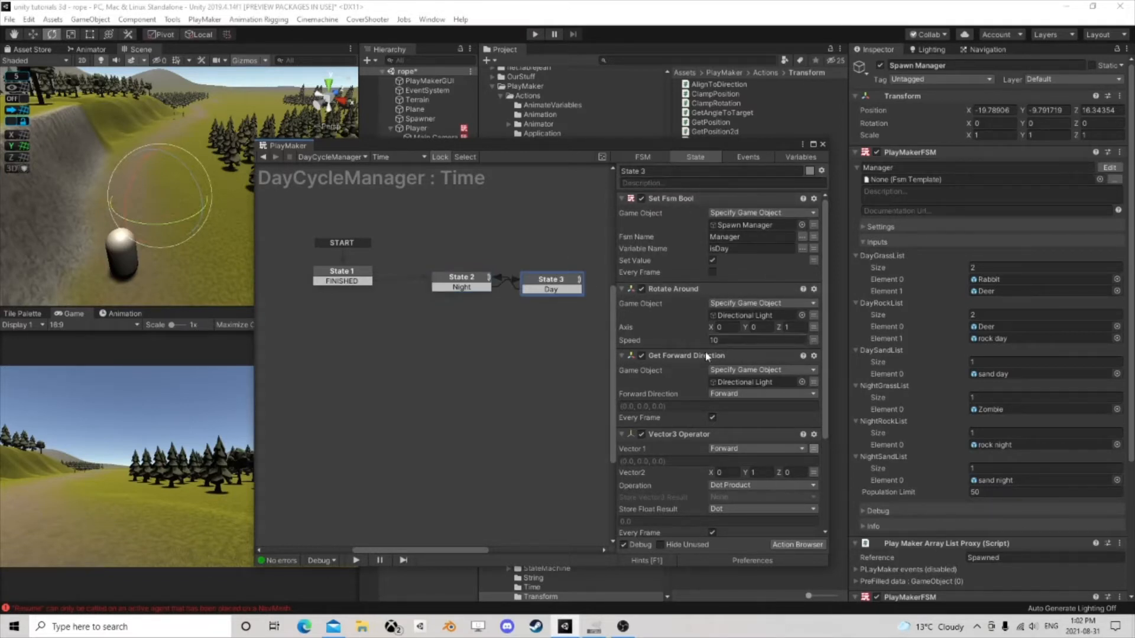
scroll(703, 360, down, 4)
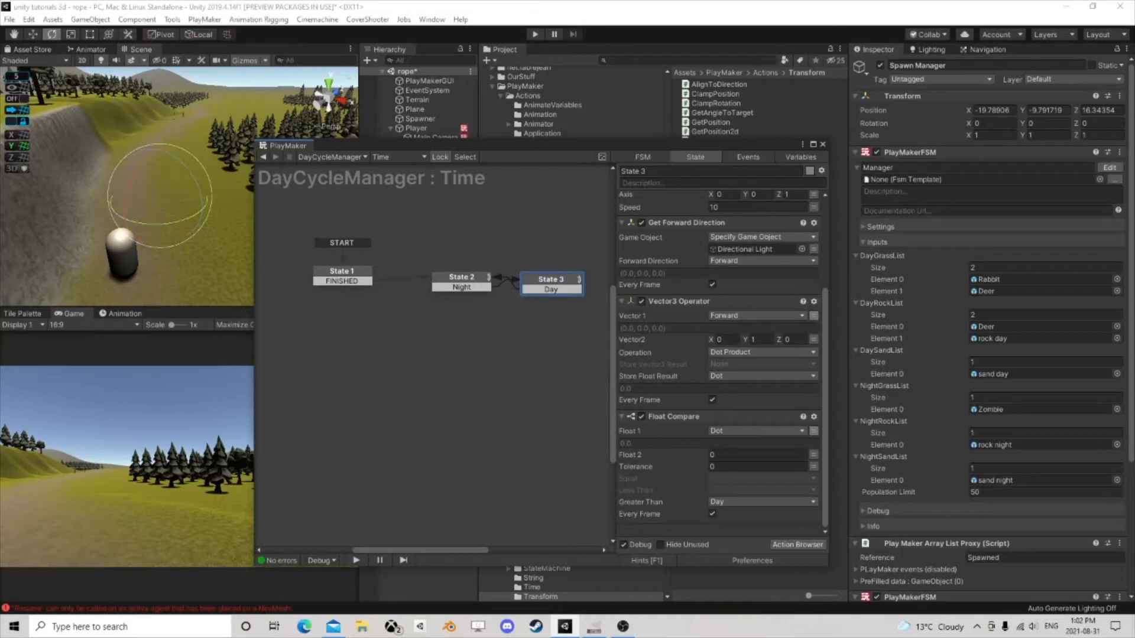
drag(535, 284, 522, 284)
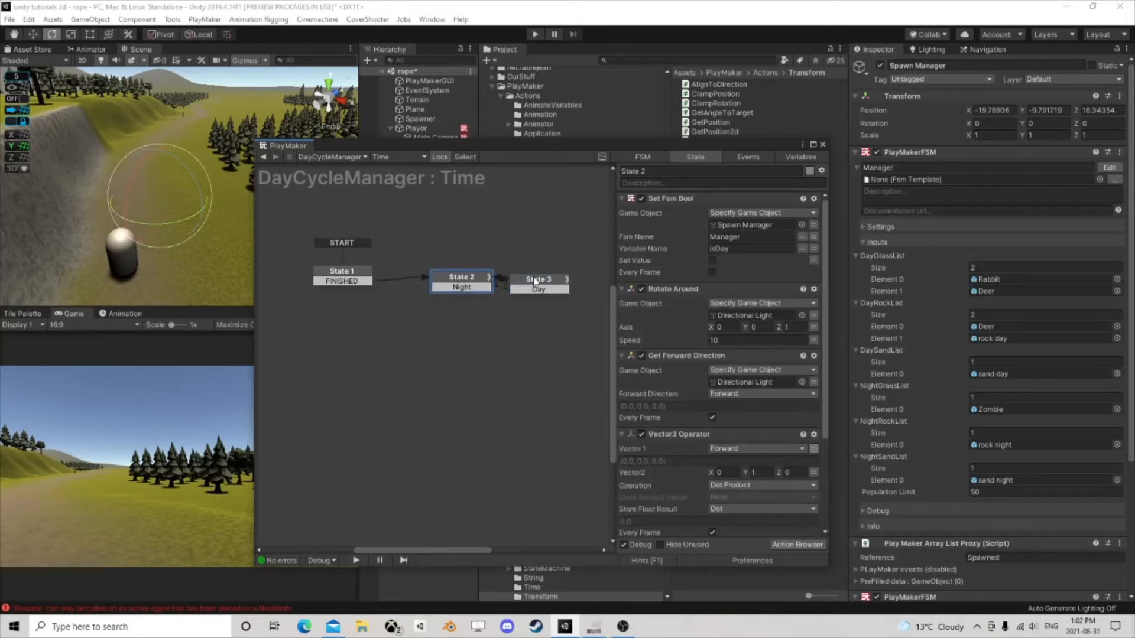
Step: Open DayCycleManager's second PlayMaker FSM for editing and examine State 1's Get Fsm Float action
click(823, 145)
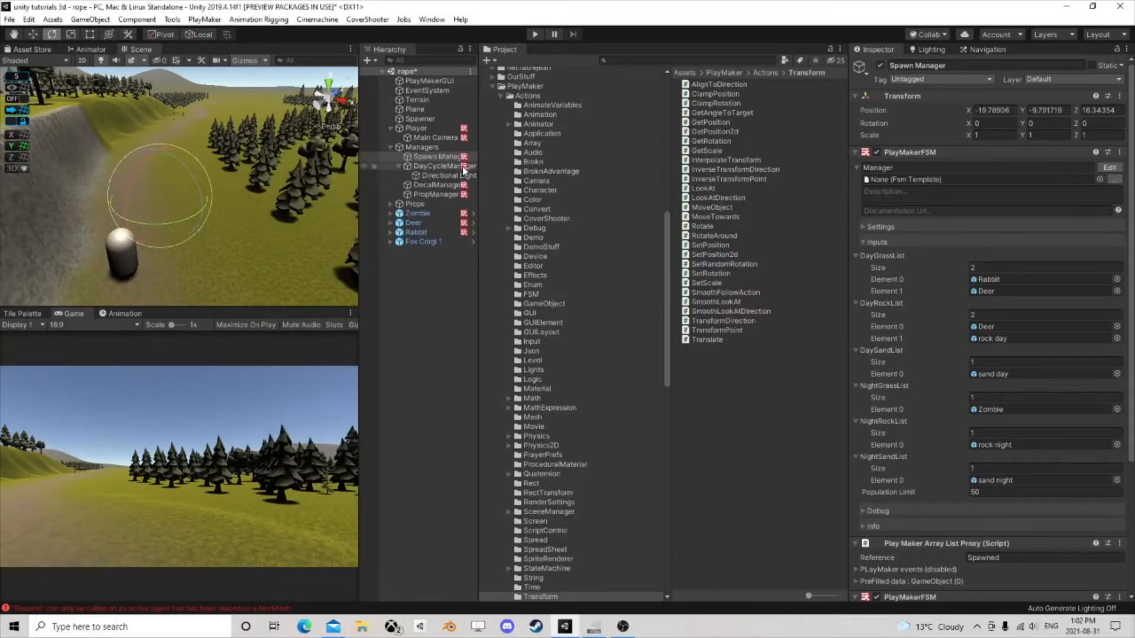
click(439, 177)
click(438, 167)
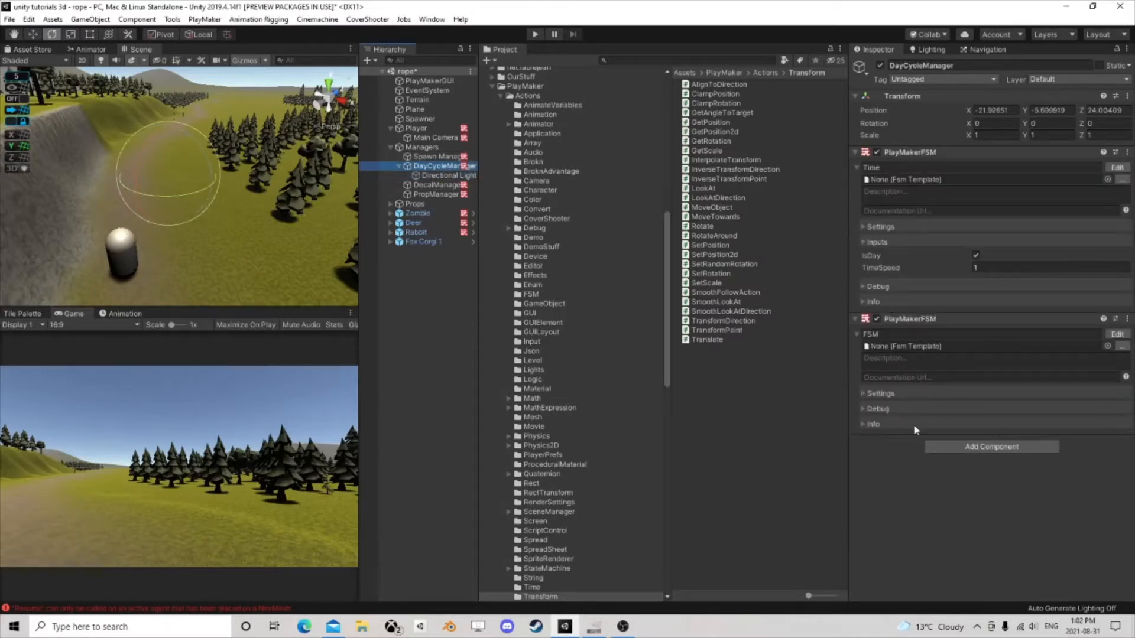
click(1117, 334)
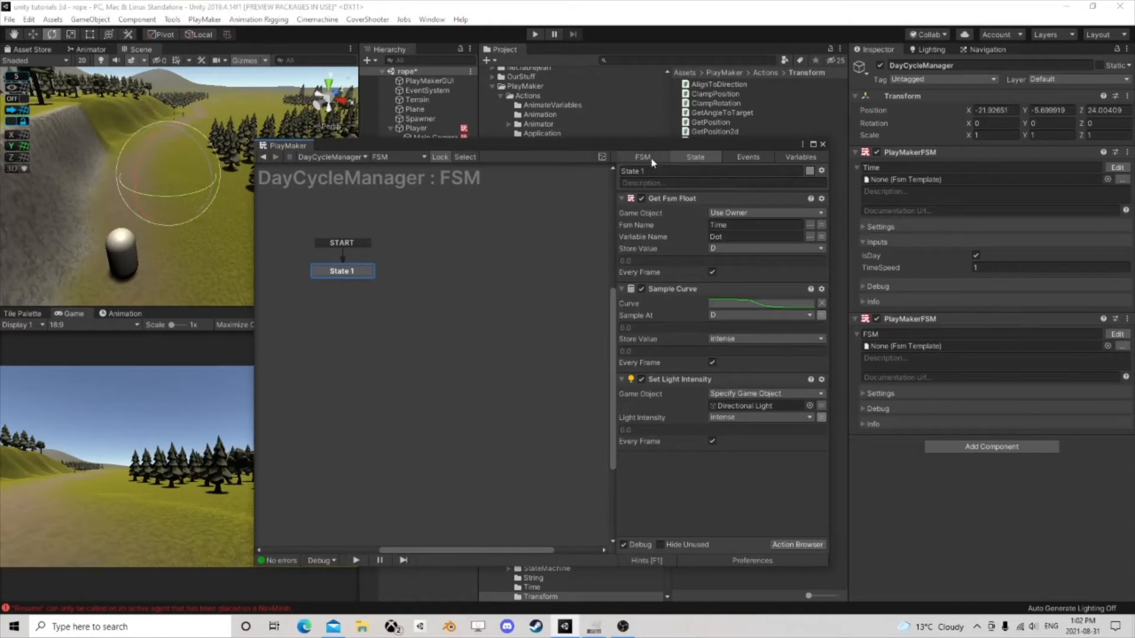
drag(661, 153, 630, 220)
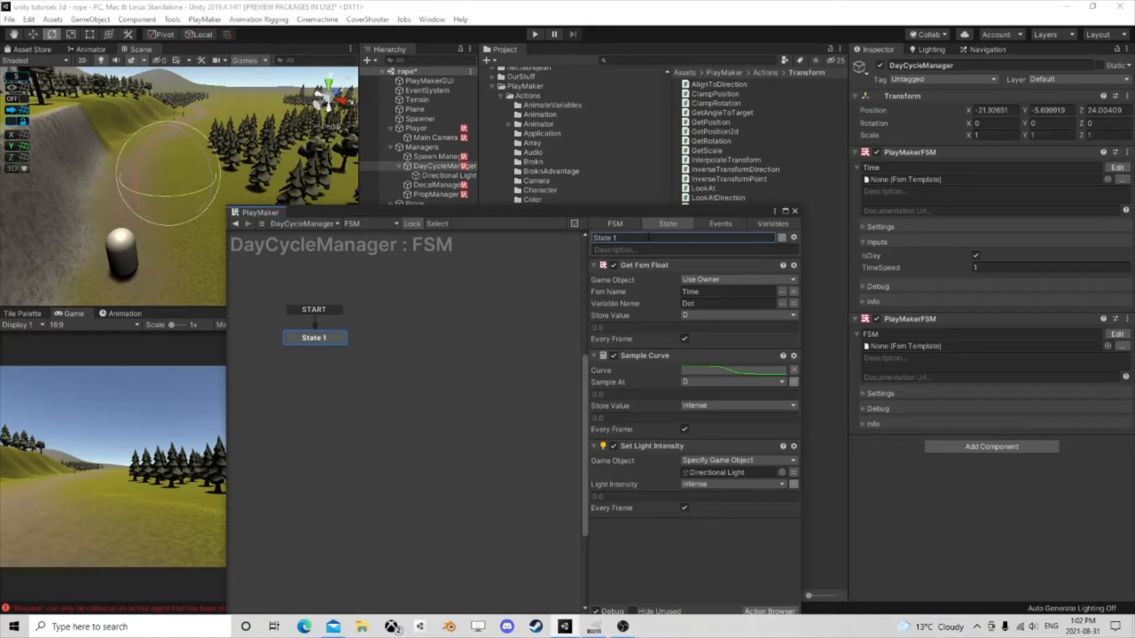
click(635, 268)
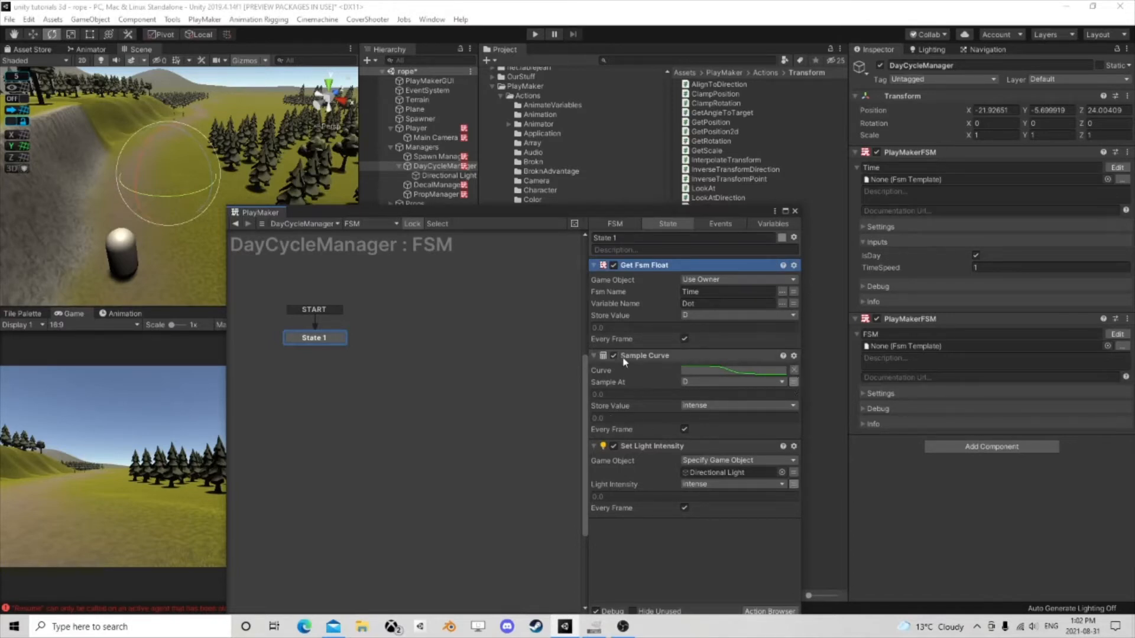
Step: Open the Sample Curve action's curve and inspect the time and value of its first key
click(697, 371)
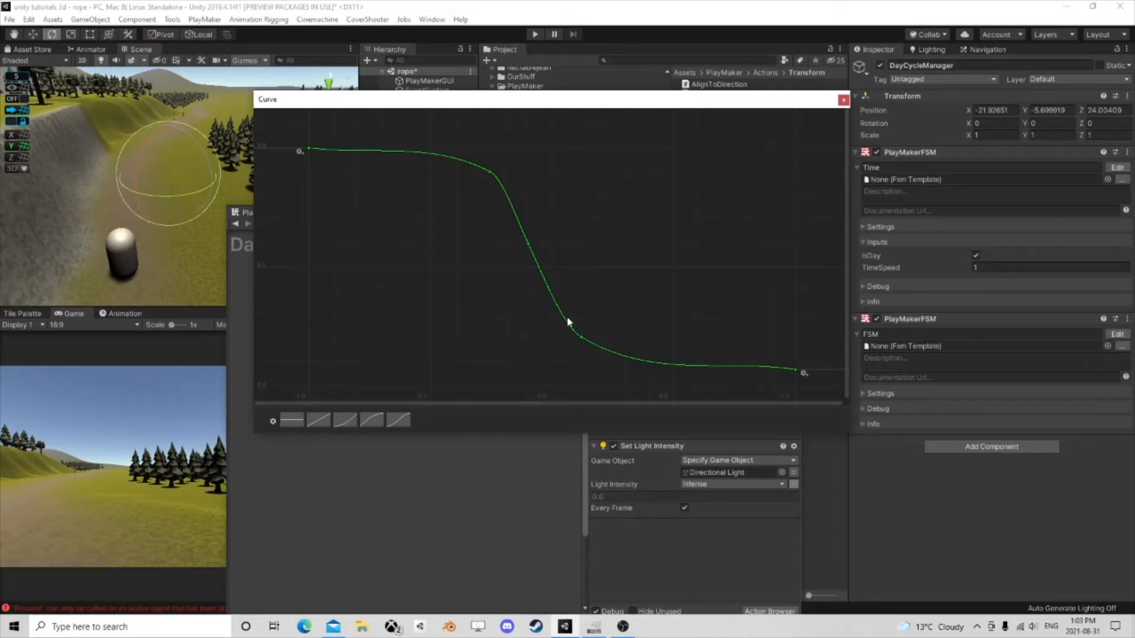
double_click(309, 149)
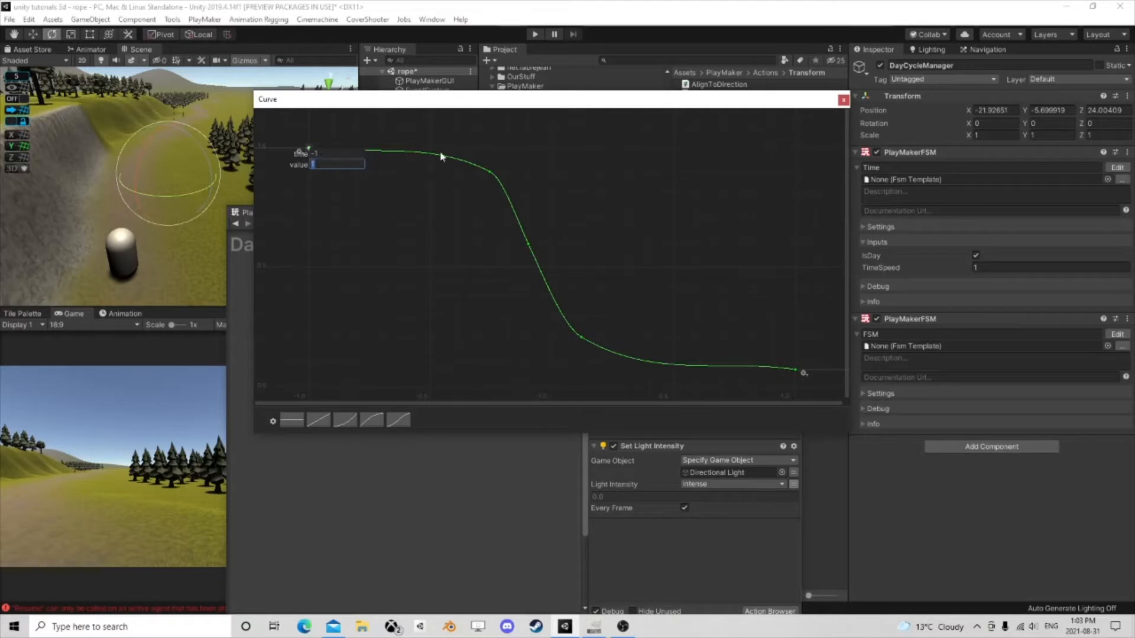
key(Return)
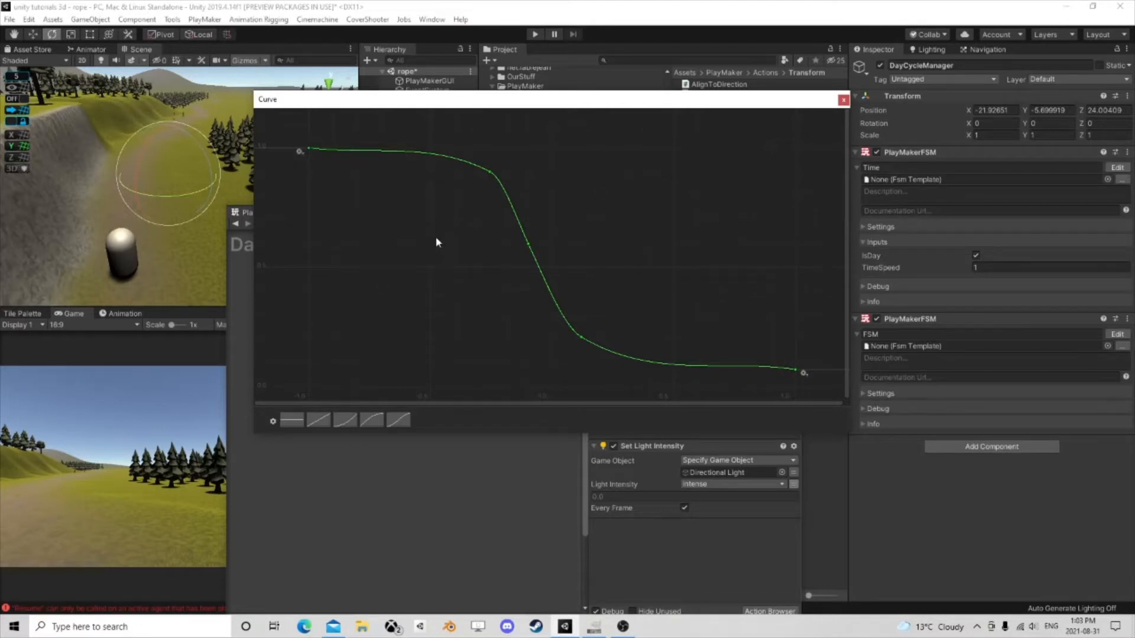
click(309, 150)
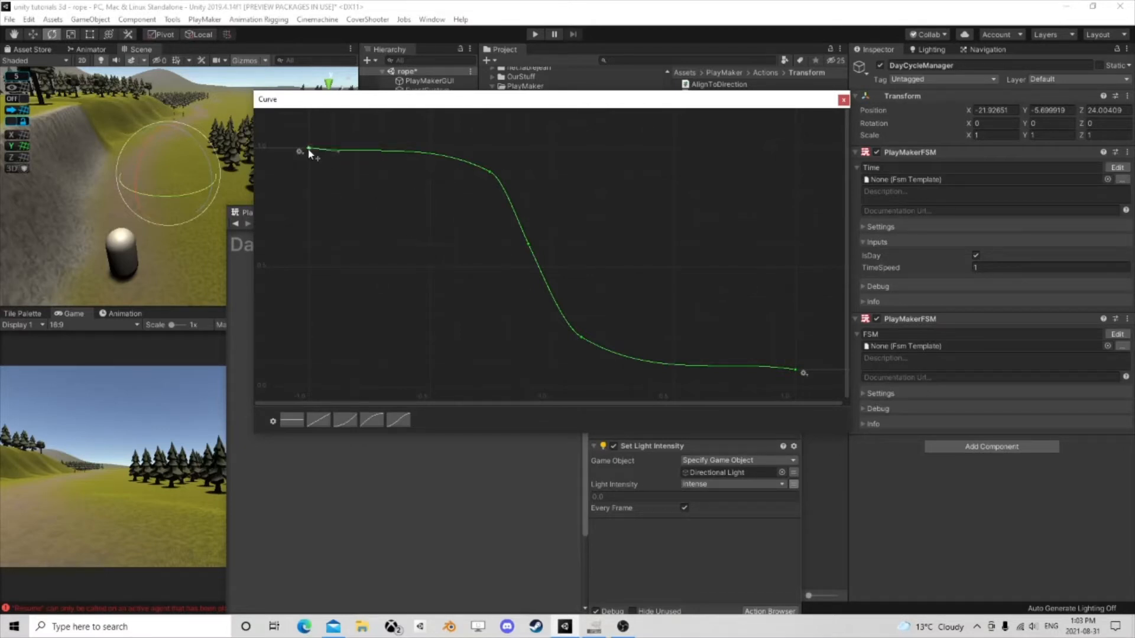
Step: Inspect the curve's last and first keys, close the curve editor, and review State 1's Set Light Intensity action
click(794, 369)
click(794, 371)
drag(578, 106, 520, 136)
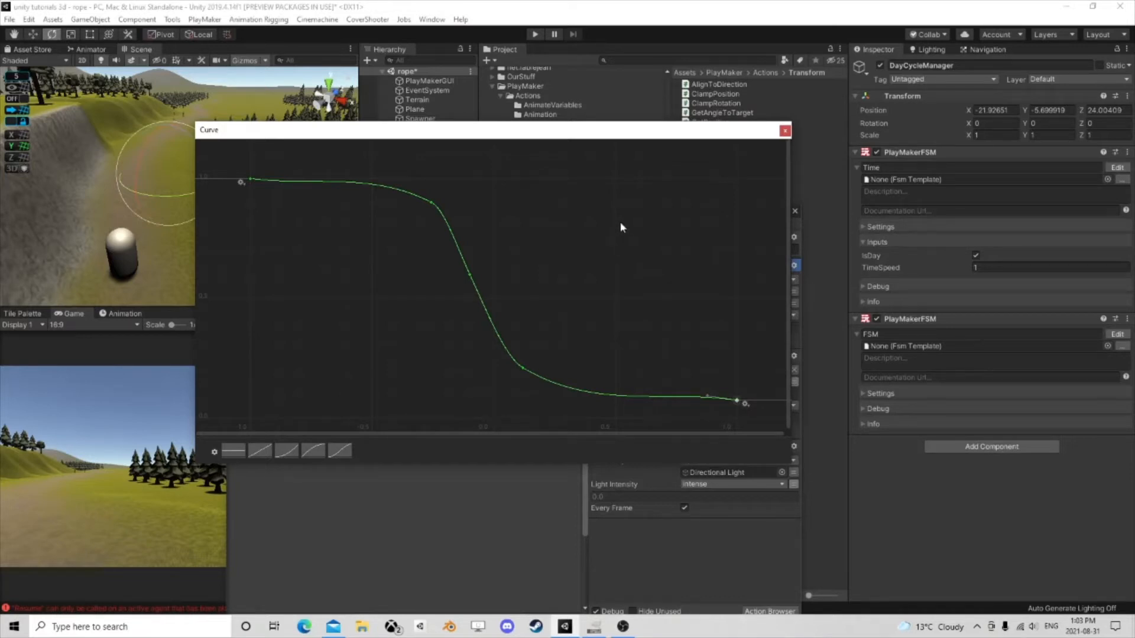
click(250, 179)
click(785, 130)
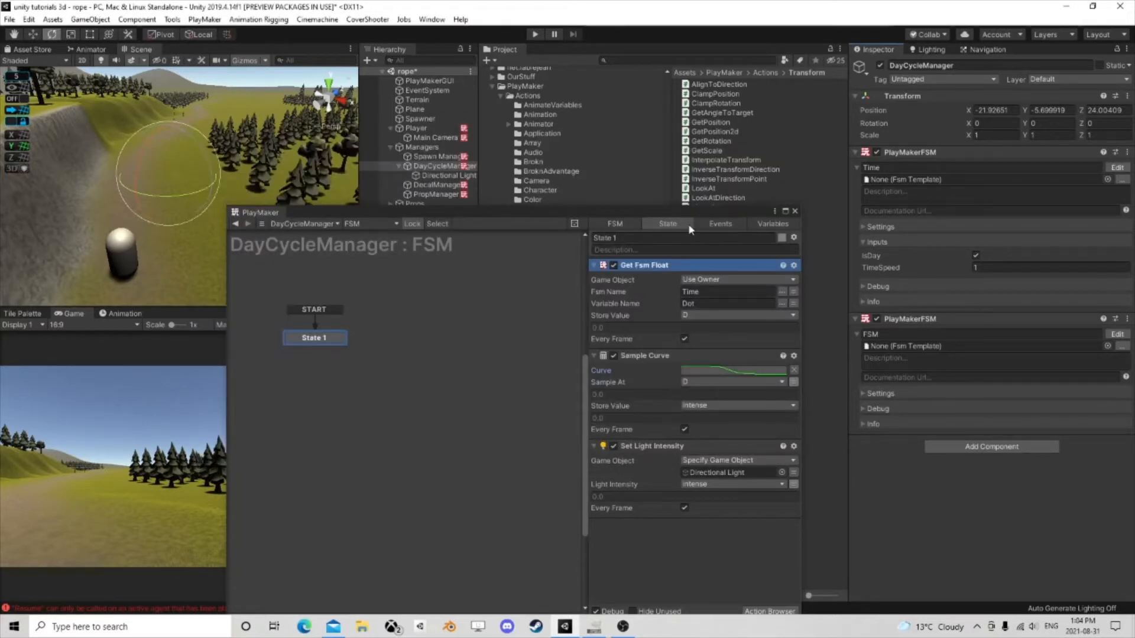
drag(688, 222, 690, 134)
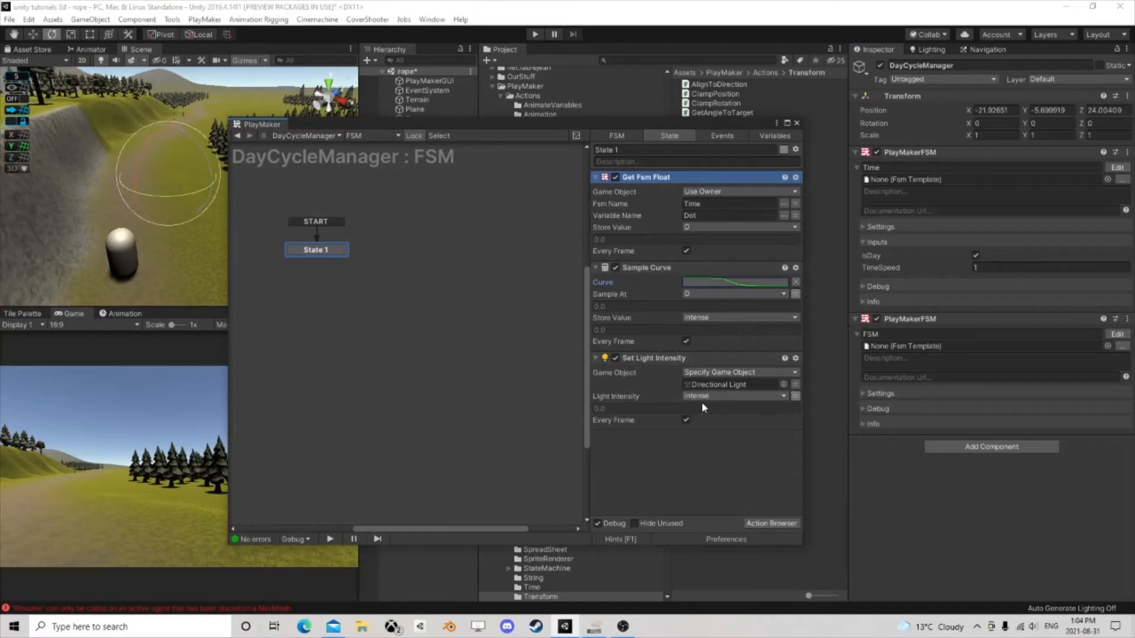
Step: Run the scene to examine State 1's live values and the Directional Light's changing intensity, and stop play mode
drag(680, 127, 225, 185)
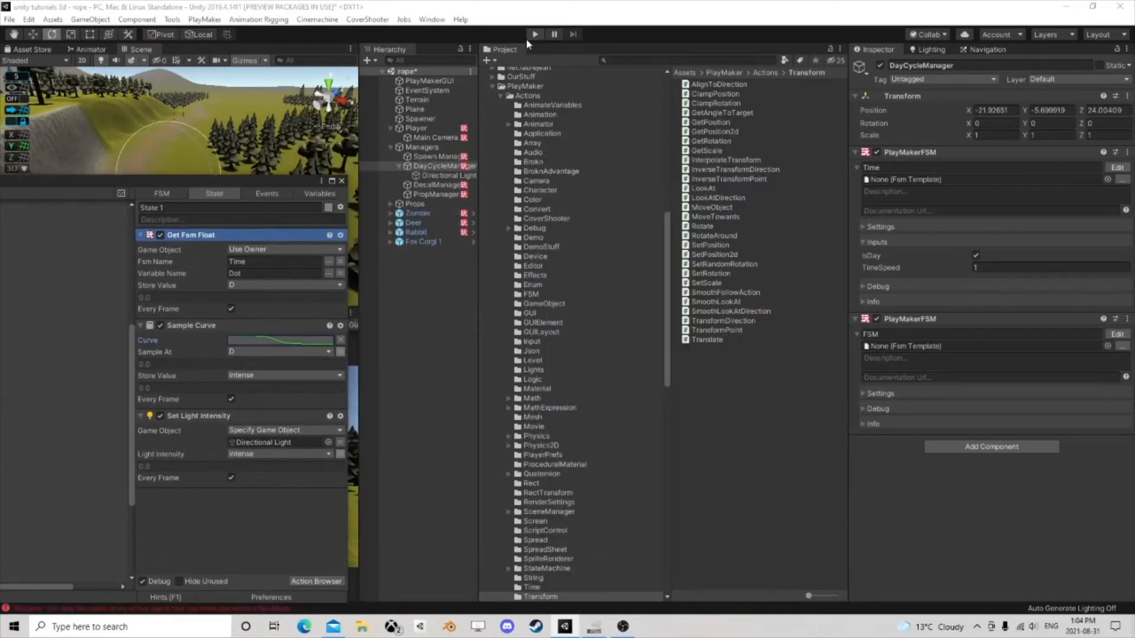
click(530, 37)
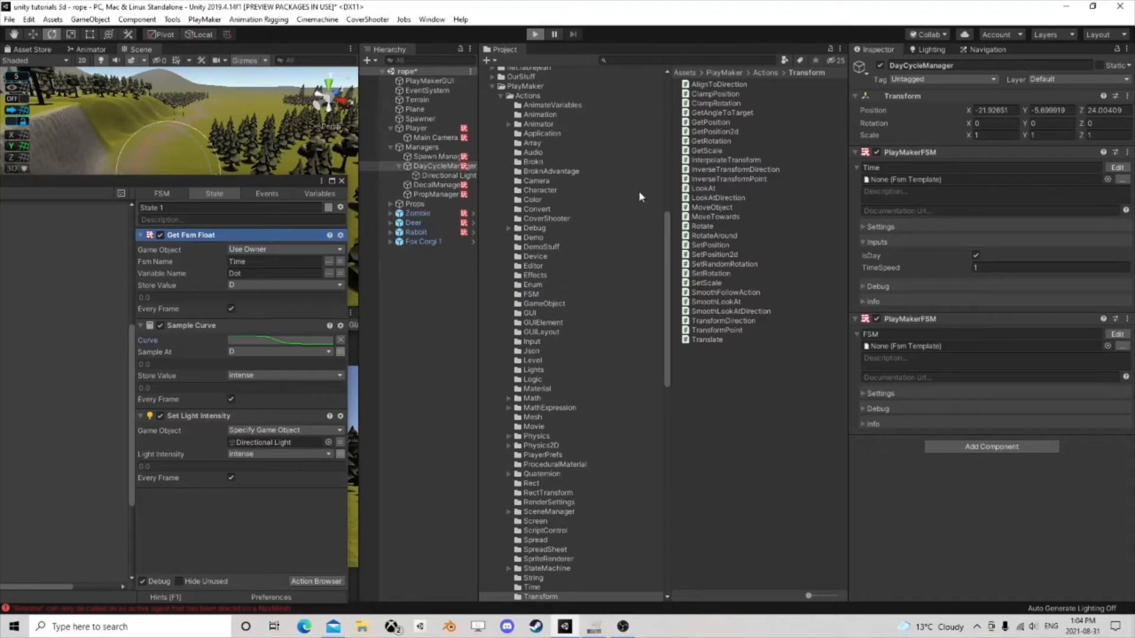
key(ctrl+p)
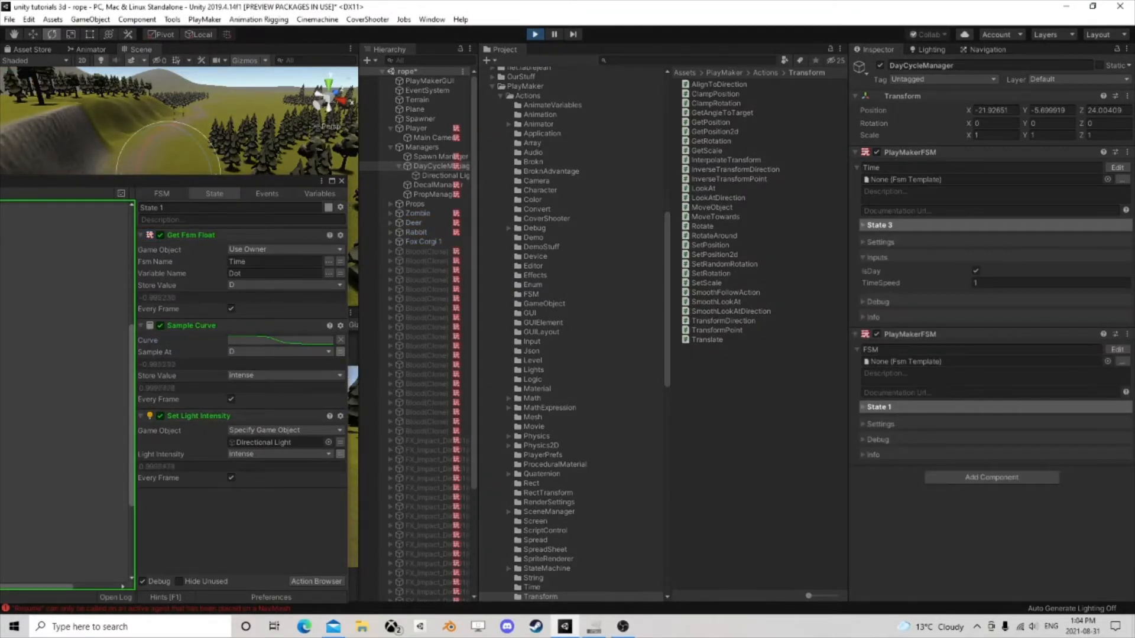
click(437, 175)
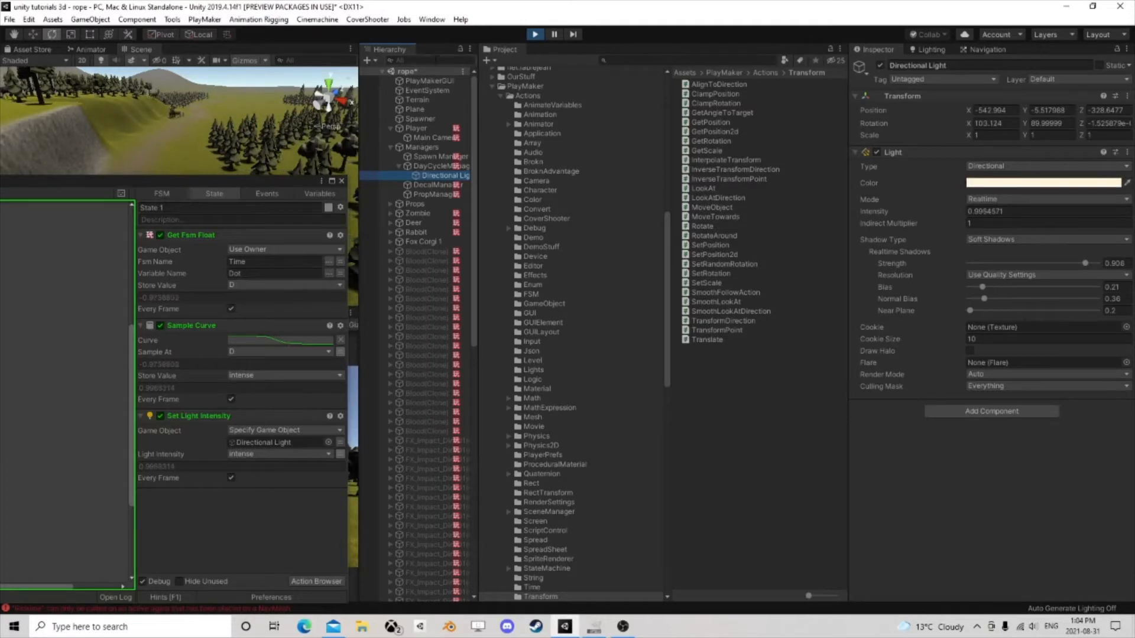
key(ctrl+p)
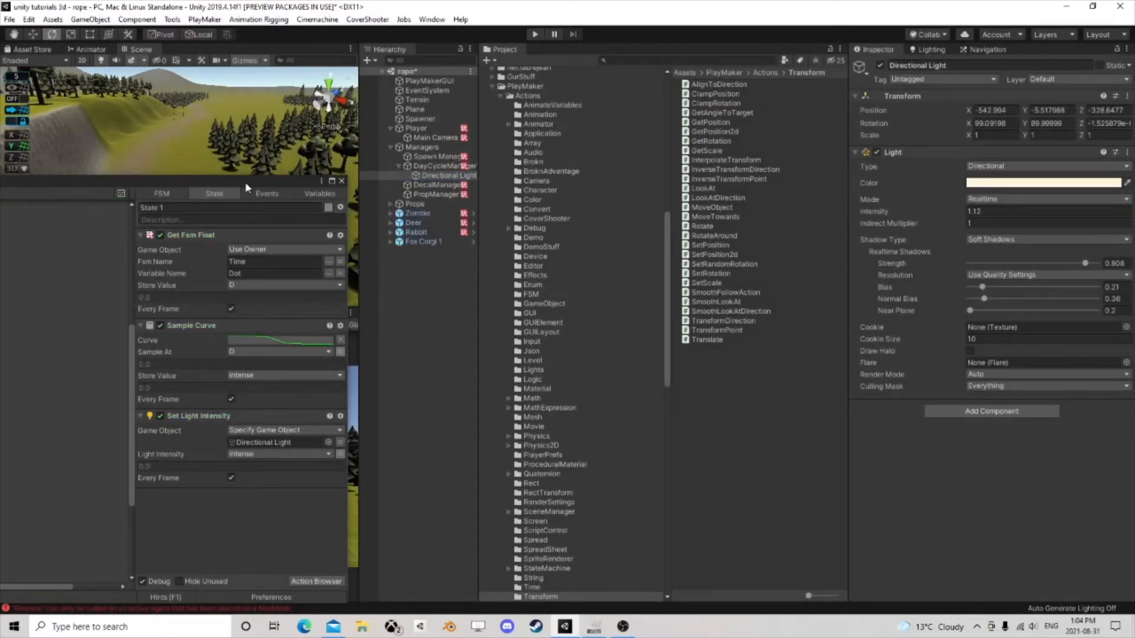
Step: Open the Sample Curve action's curve and set the value of its first key to 1.2
drag(244, 182, 593, 144)
click(602, 295)
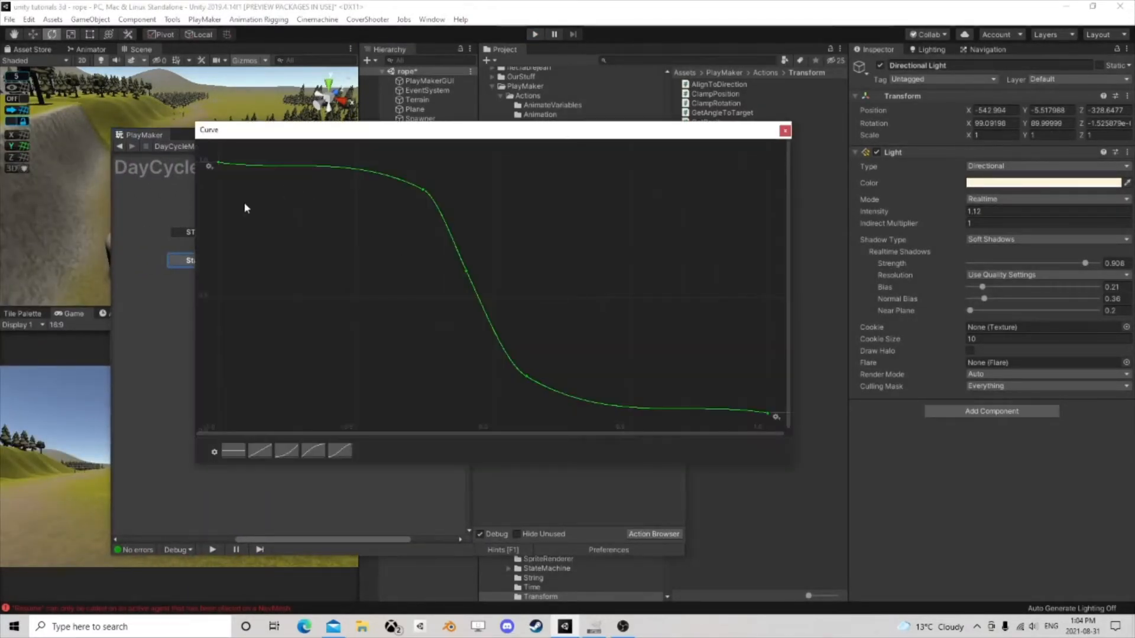
middle_drag(244, 205, 288, 302)
scroll(284, 289, up, 1)
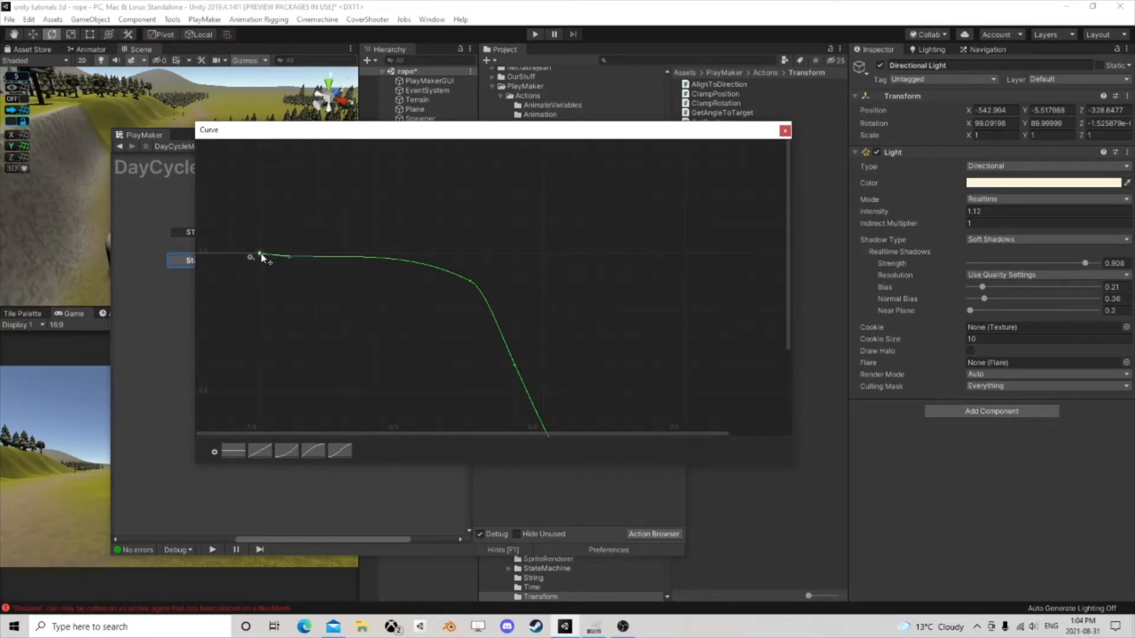
double_click(261, 255)
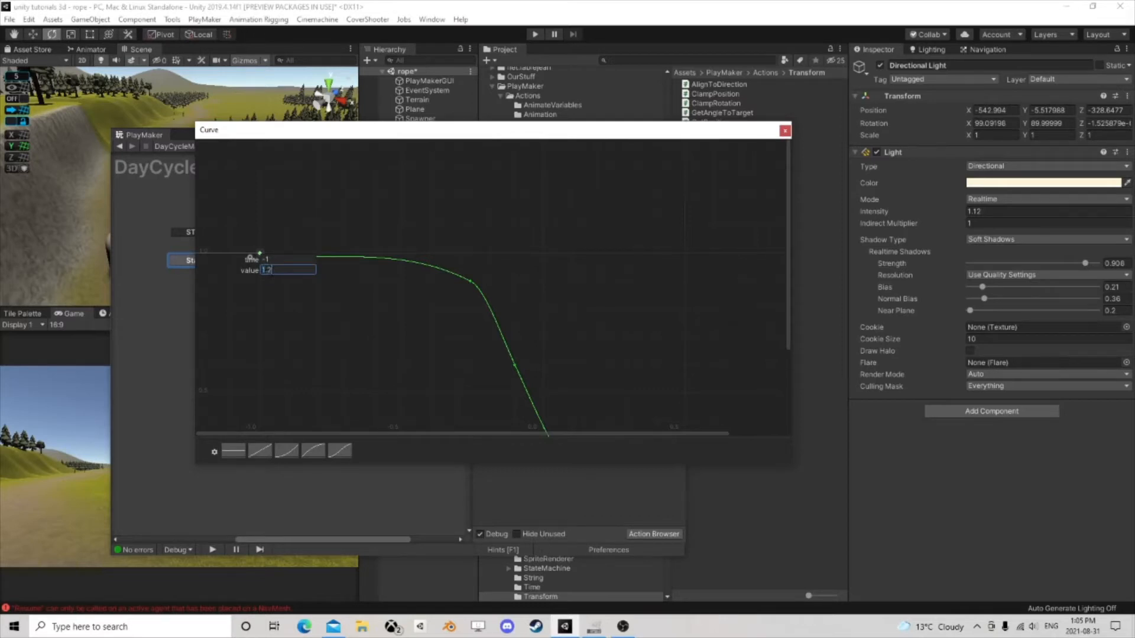
key(Return)
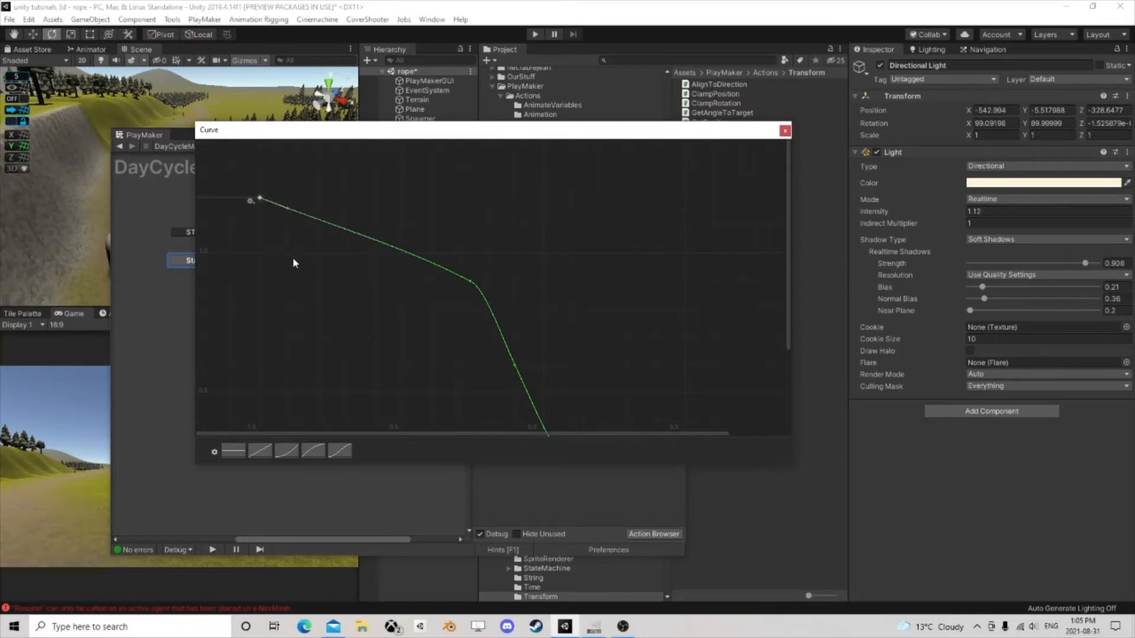
Step: Set the curve's second key to a value of 1.1, flatten its tangent slightly, and close the curve editor
double_click(471, 284)
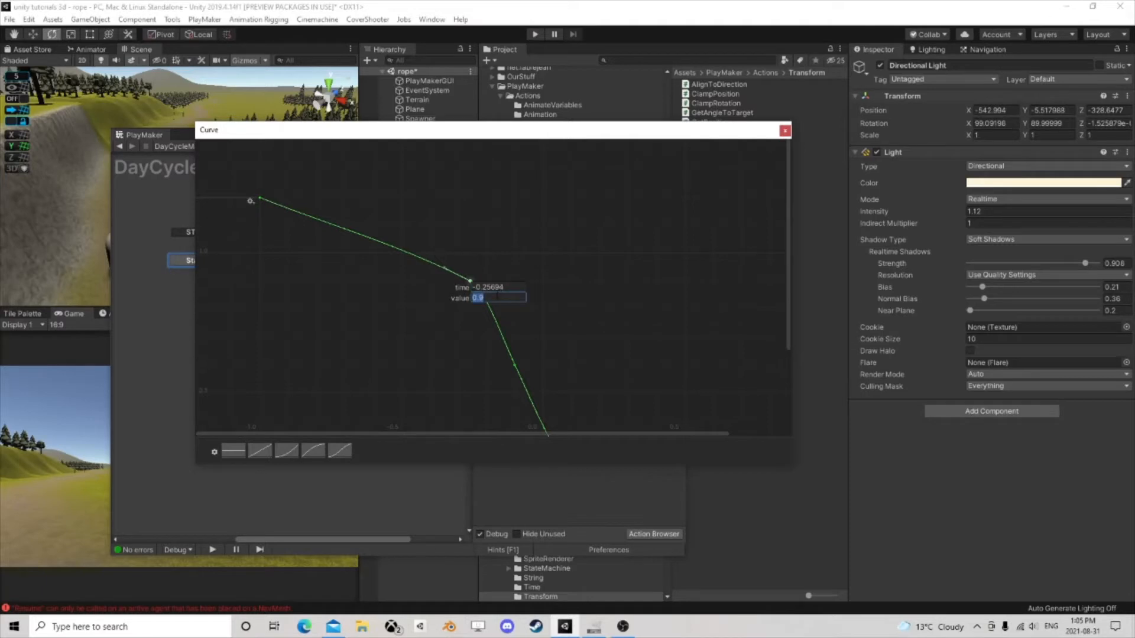
text(1.1)
key(Return)
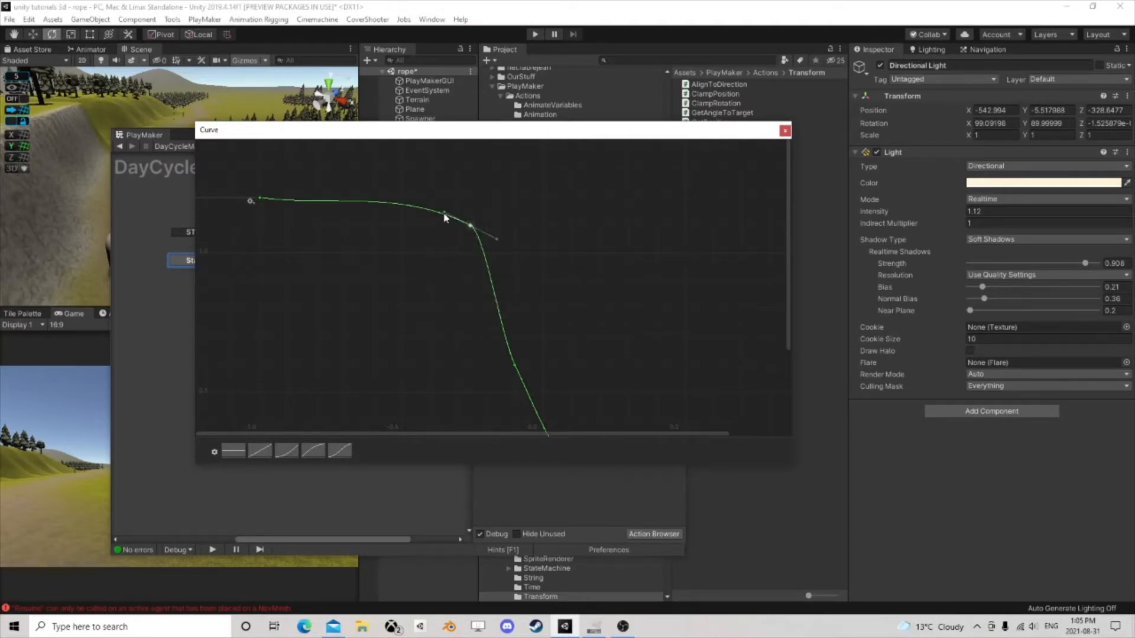
drag(445, 214, 442, 219)
middle_drag(559, 333, 347, 224)
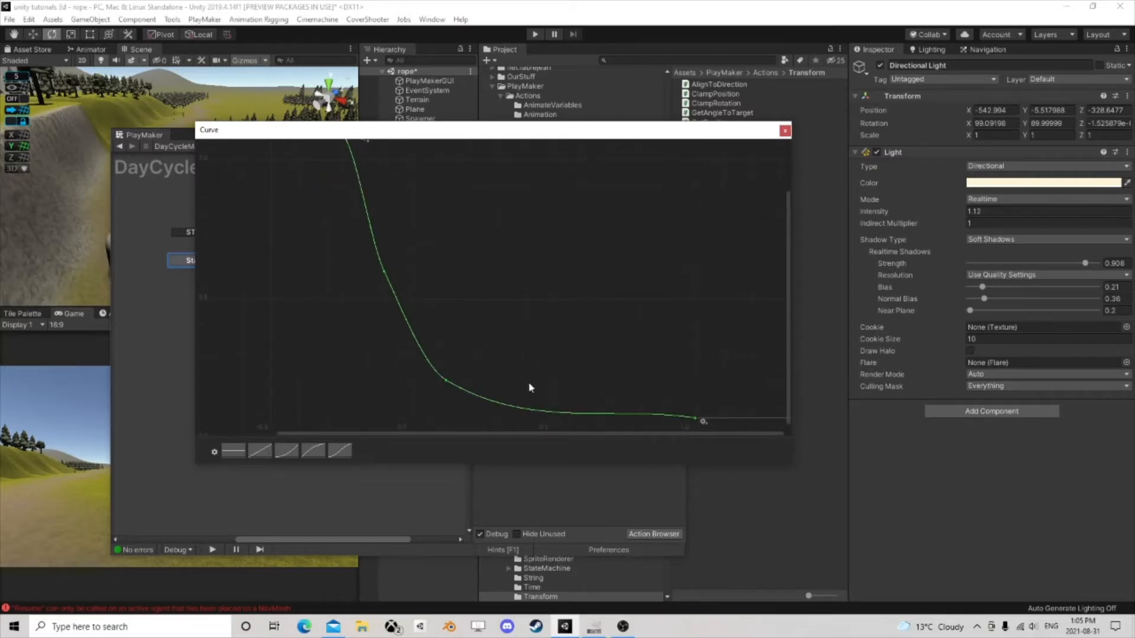
middle_drag(416, 222, 540, 311)
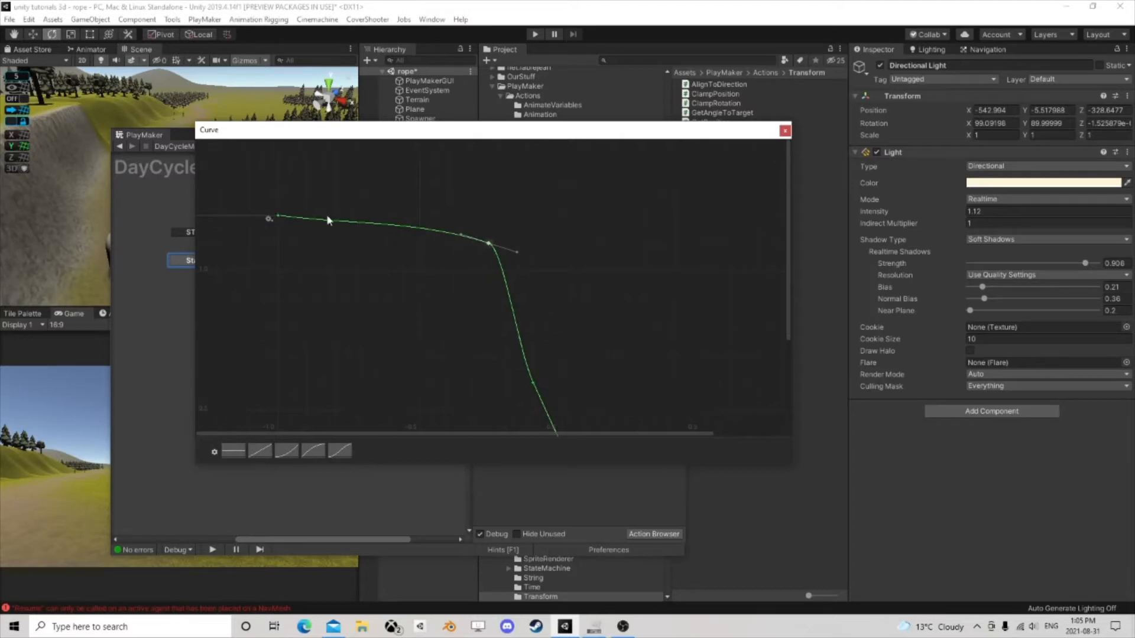
click(785, 130)
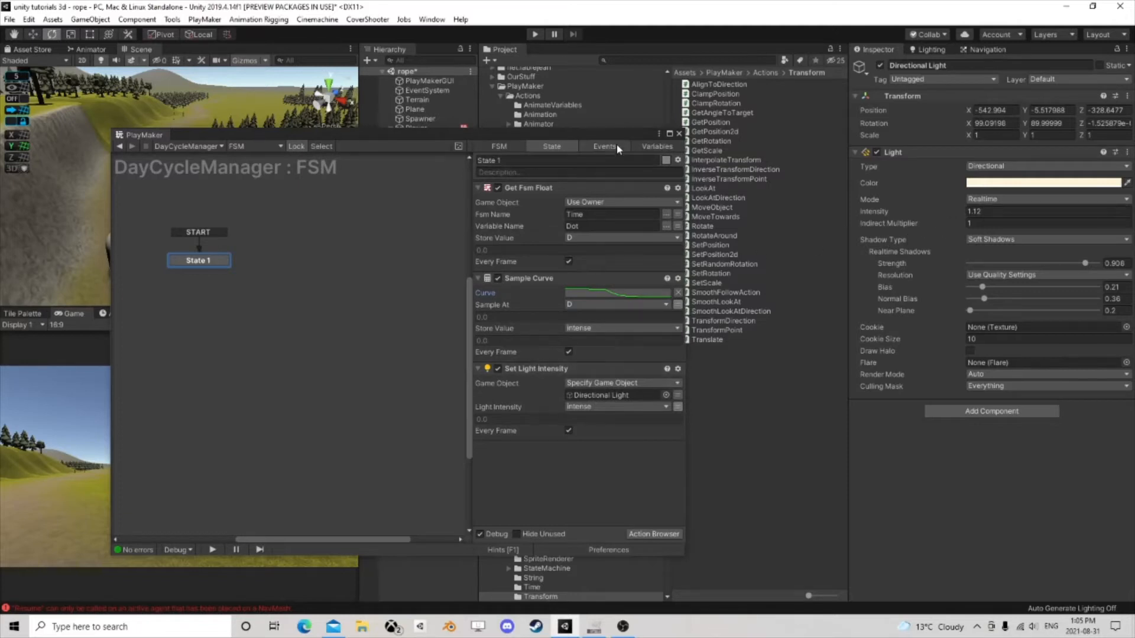
Step: Review State 1's Sample Curve action and shift the PlayMaker editor window slightly
drag(621, 137, 592, 108)
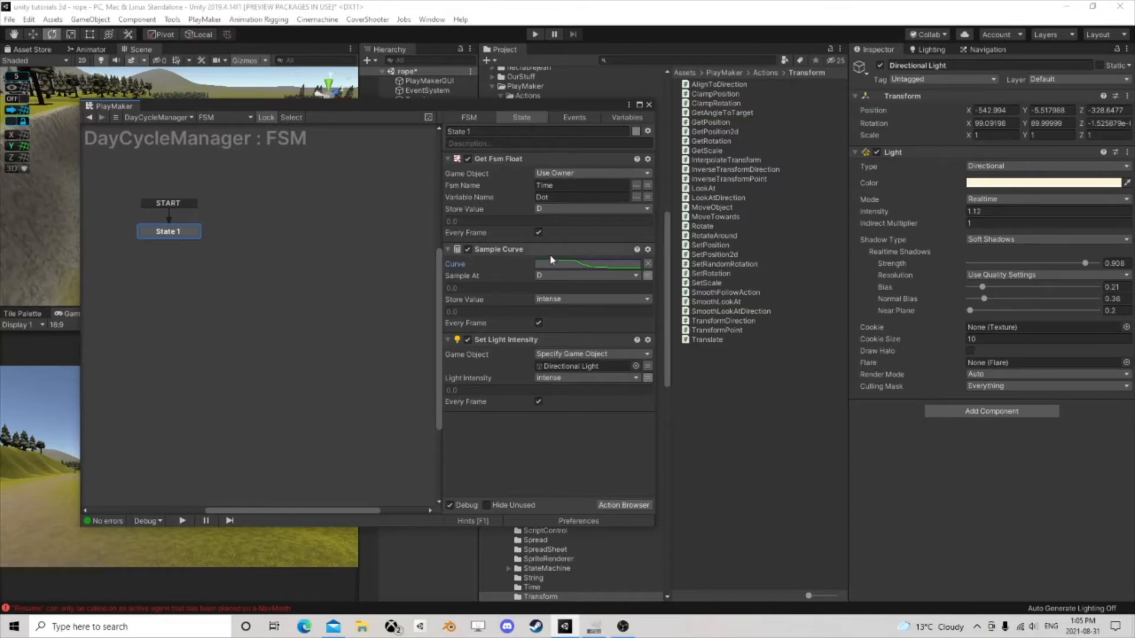
click(497, 250)
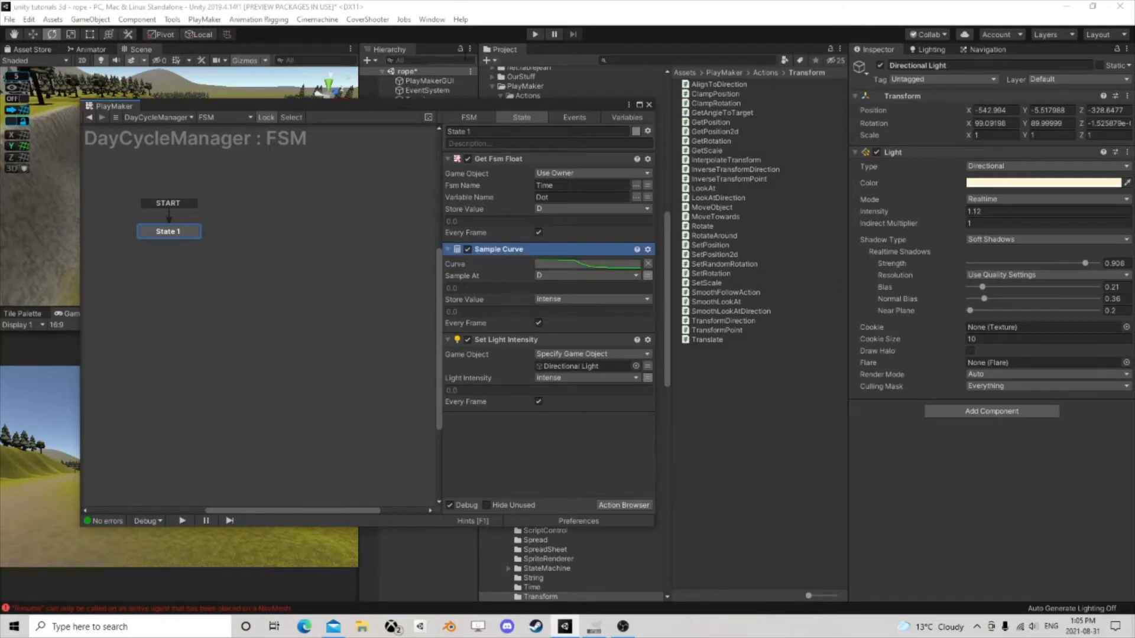
mouse_move(613, 116)
mouse_down()
mouse_move(451, 112)
mouse_move(523, 101)
mouse_move(603, 119)
mouse_up()
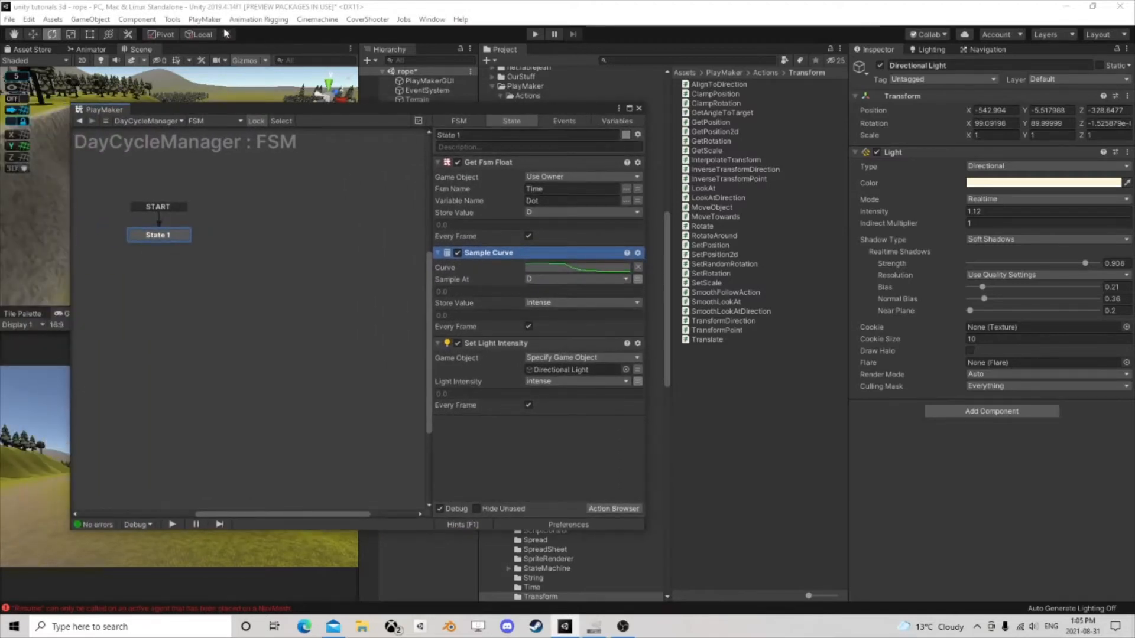
Step: Open PlayMaker's Custom Action Wizard and name the new action SetFogDistance
click(326, 20)
mouse_move(263, 22)
mouse_move(204, 19)
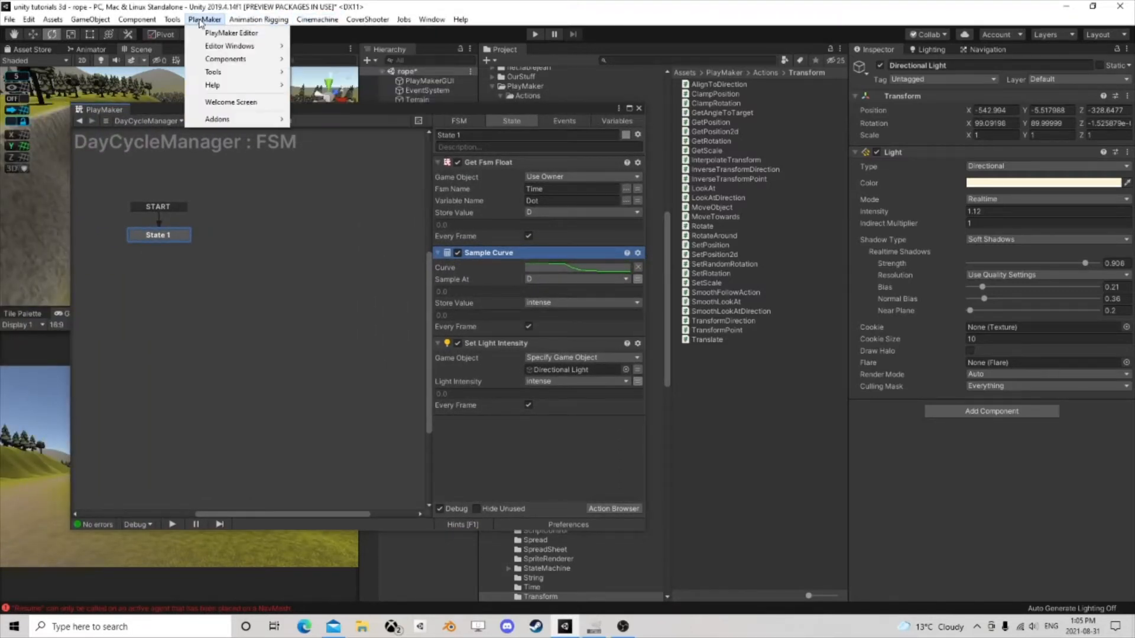
mouse_move(215, 73)
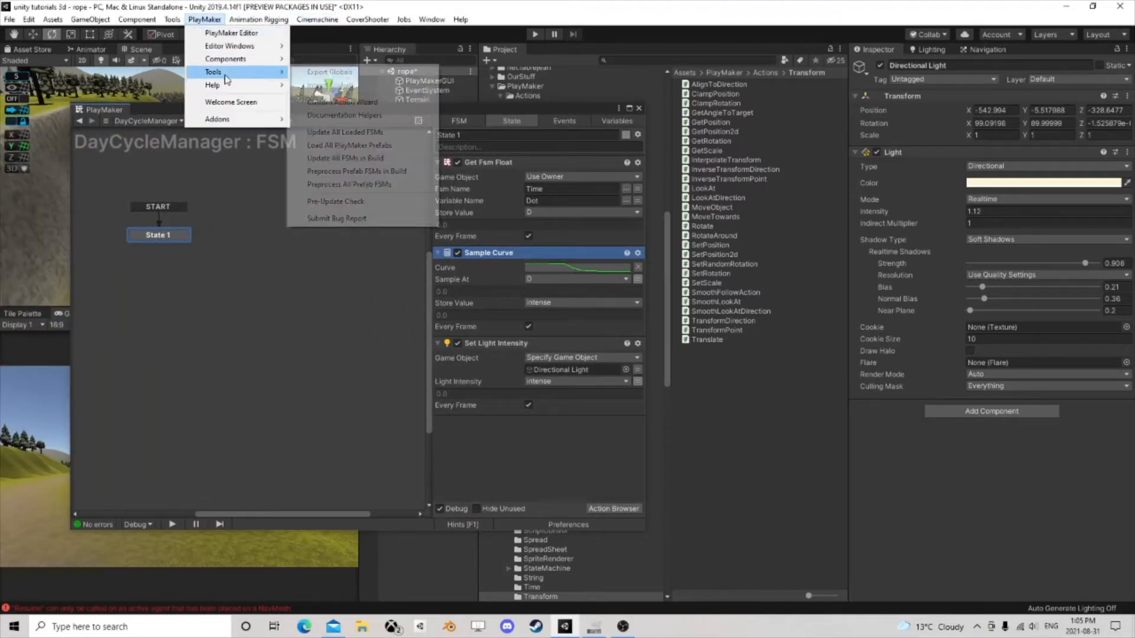
click(340, 102)
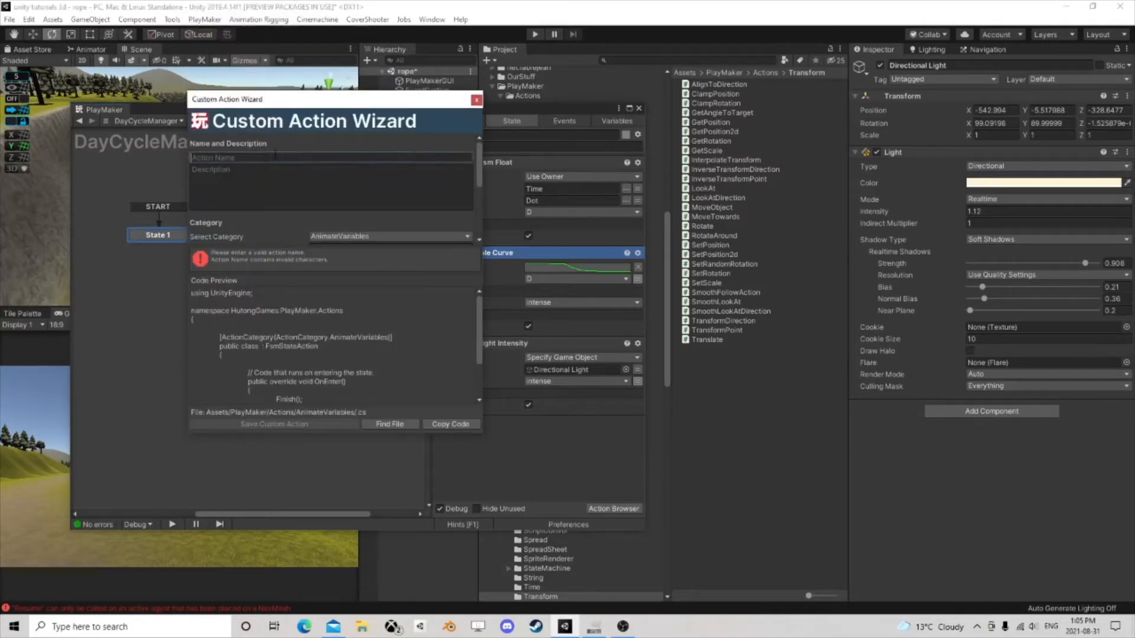
text(SetFo)
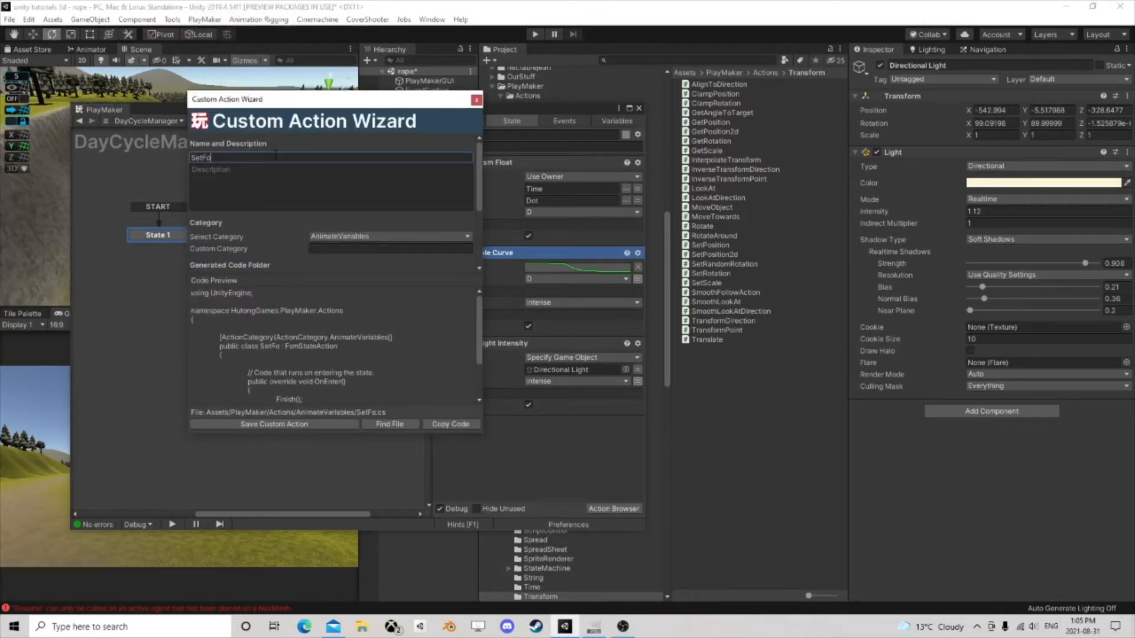
text(gDistance)
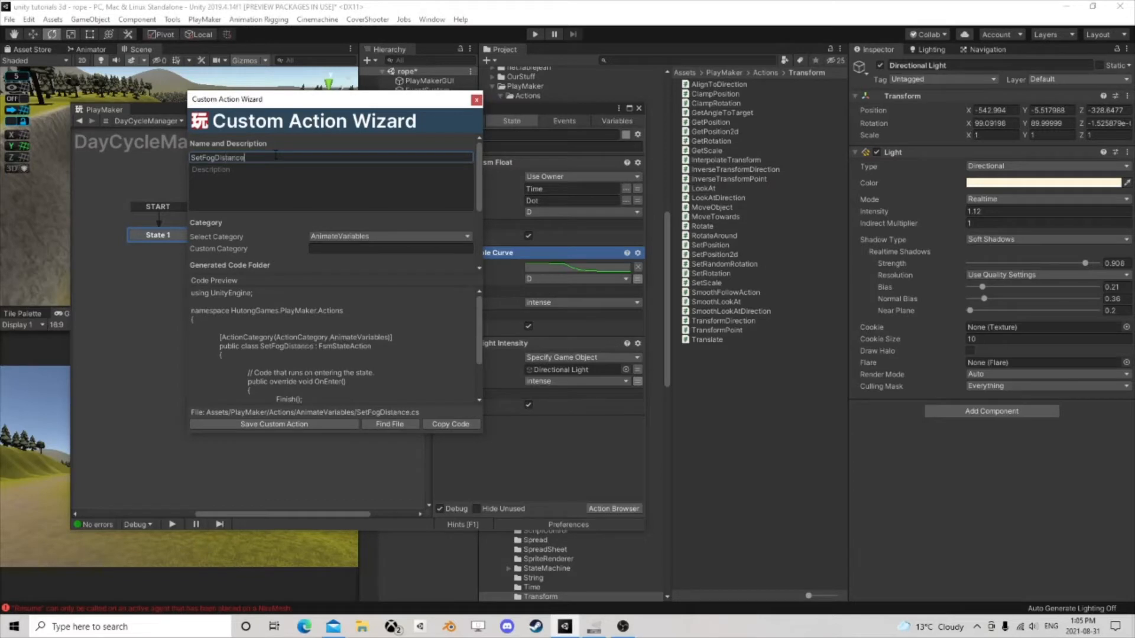
Step: Assign the new action to the RenderSettings category and save it as a custom action
click(354, 248)
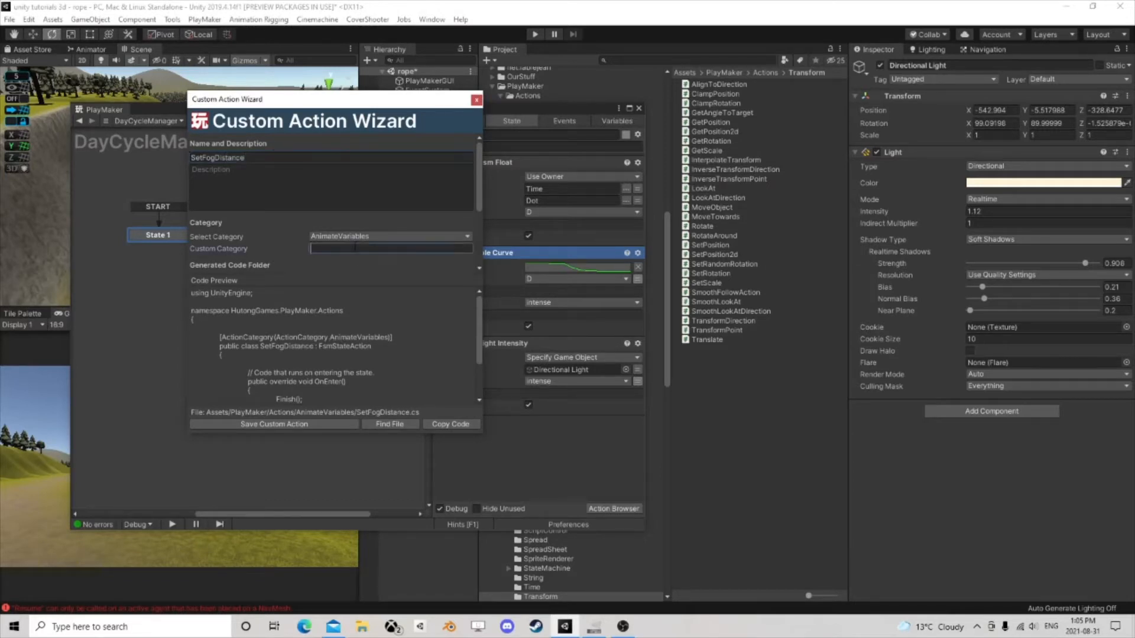
click(327, 237)
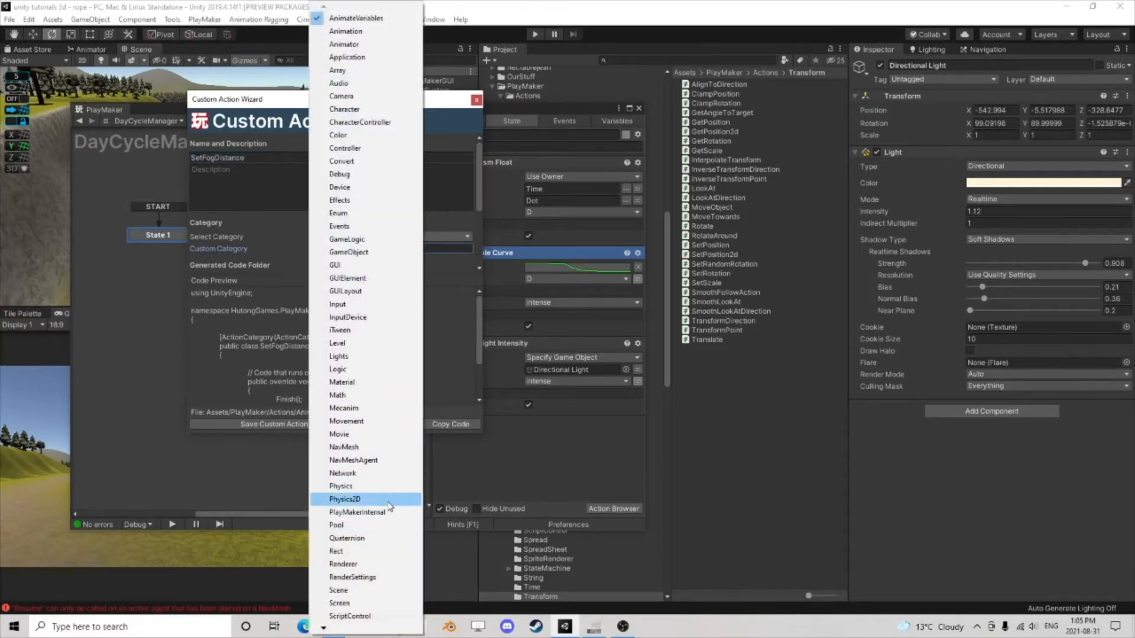
click(368, 565)
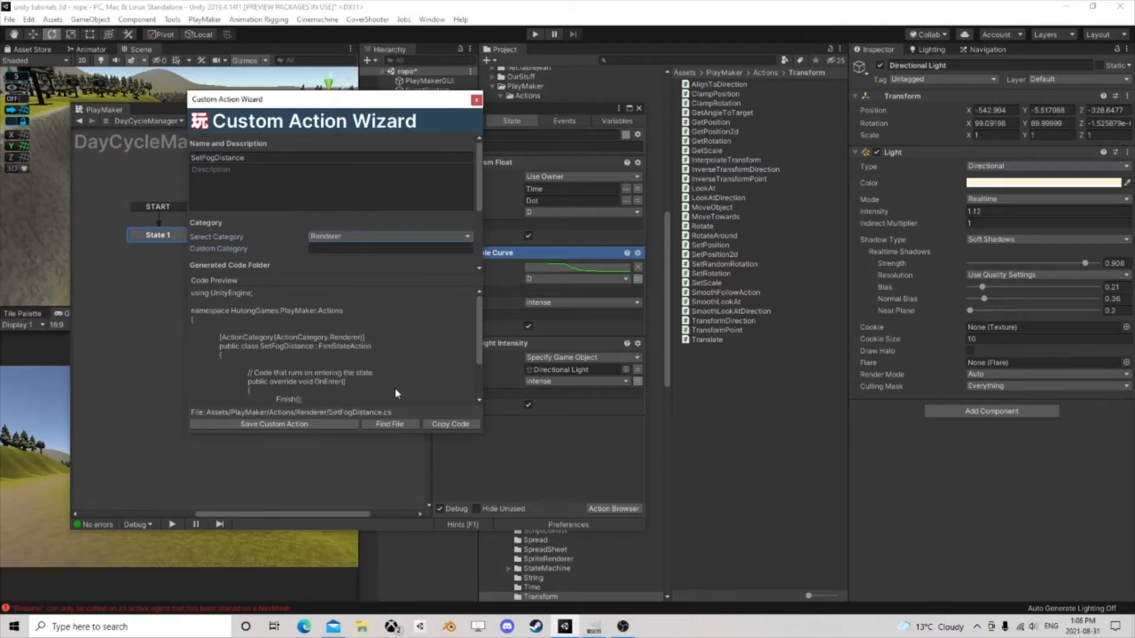
click(350, 239)
click(383, 584)
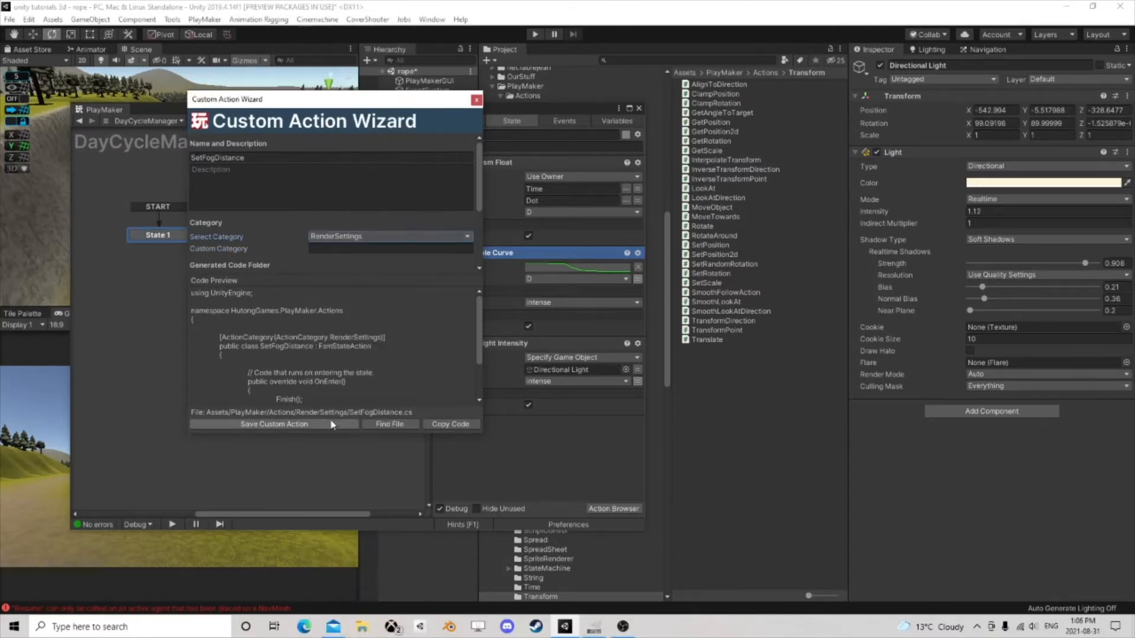
click(309, 424)
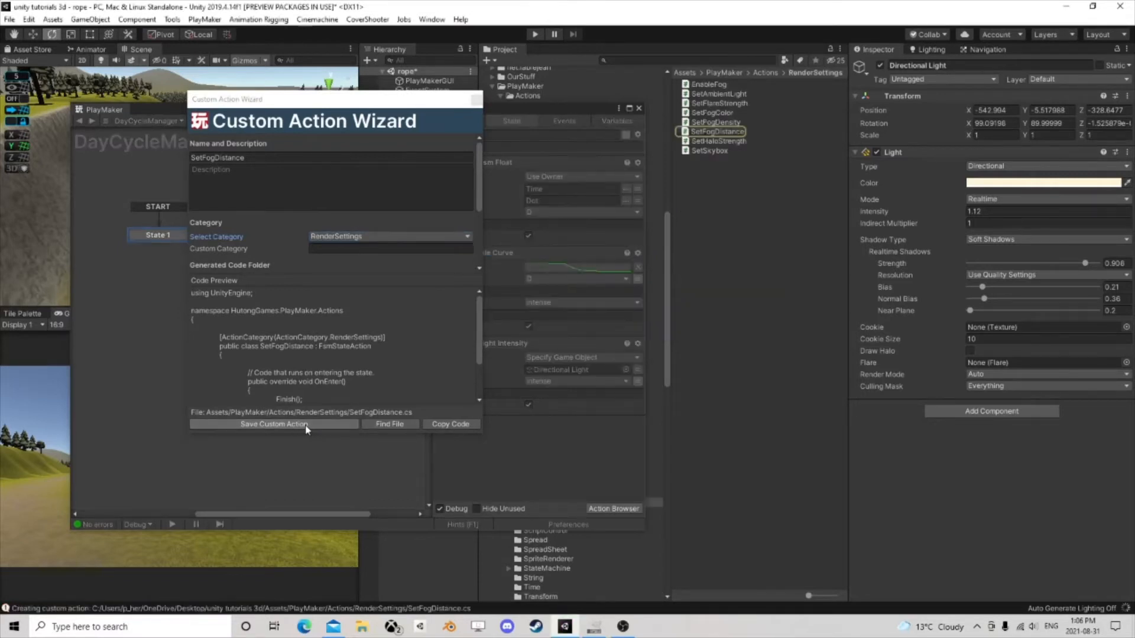
Step: Open the SetFogDistance script in Visual Studio and delete the generated comment and the whole OnEnter method, including its Finish call
click(725, 135)
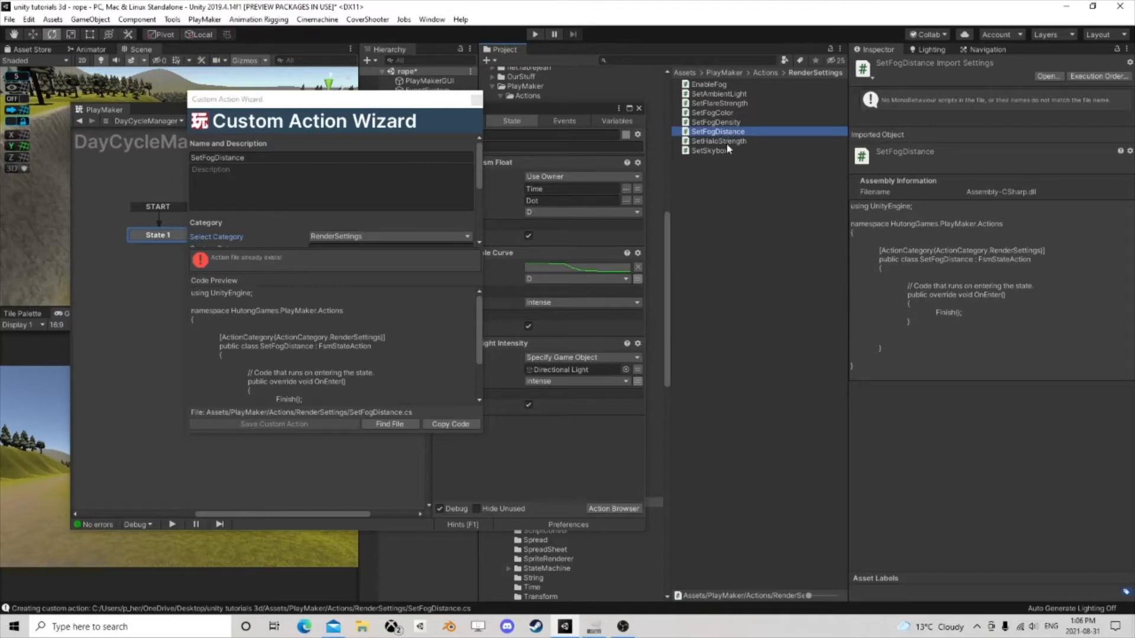
double_click(717, 133)
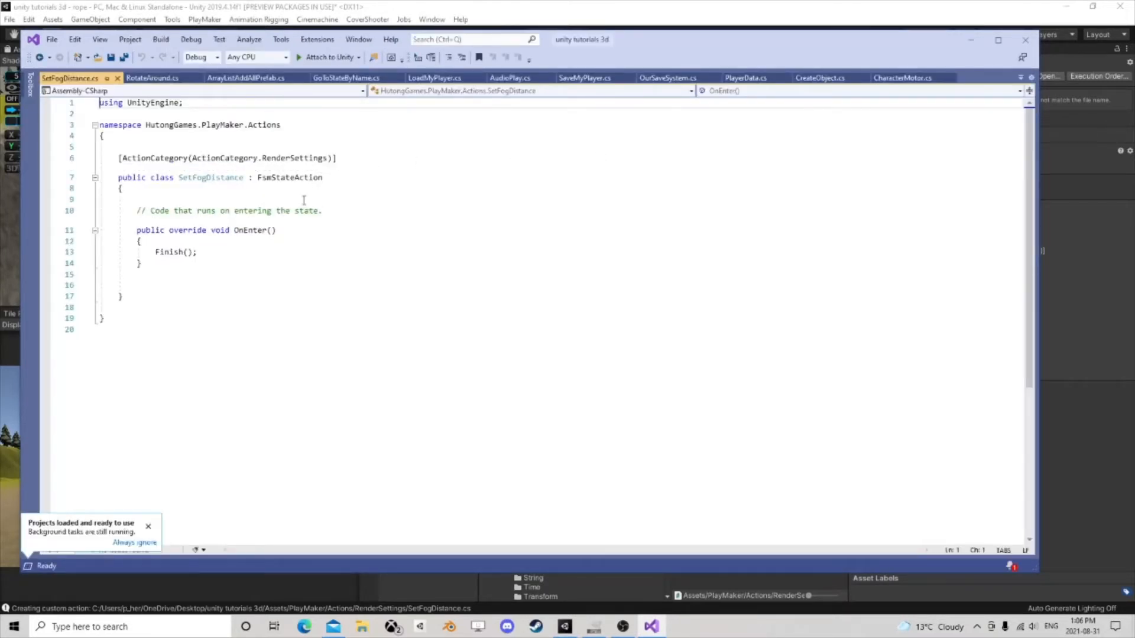
drag(203, 255, 155, 251)
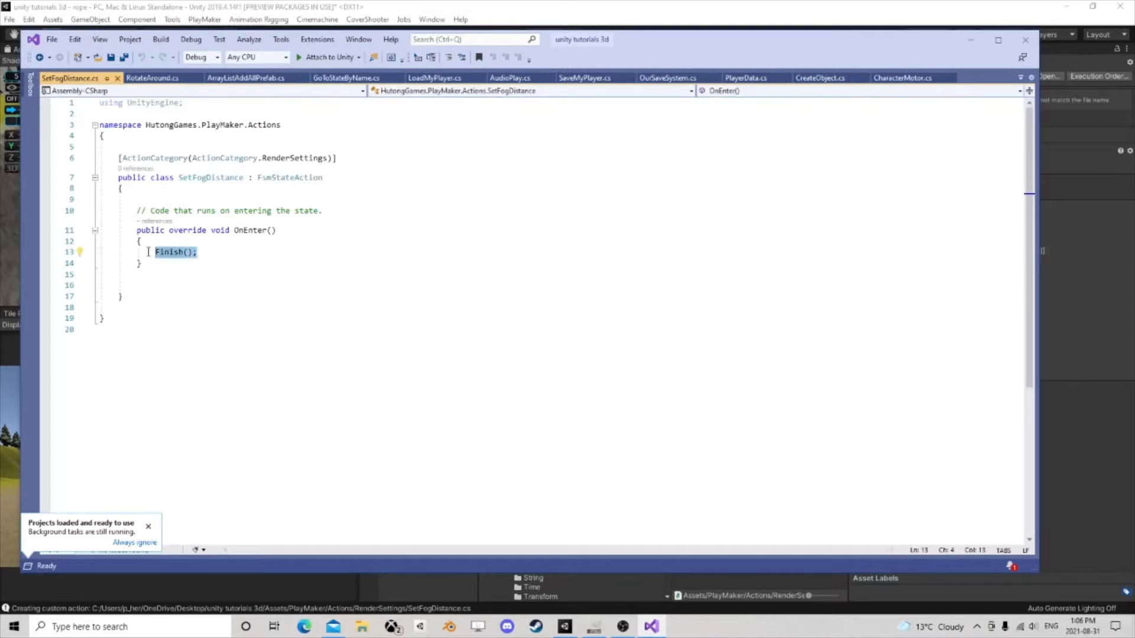
key(BackSpace)
drag(336, 220, 118, 213)
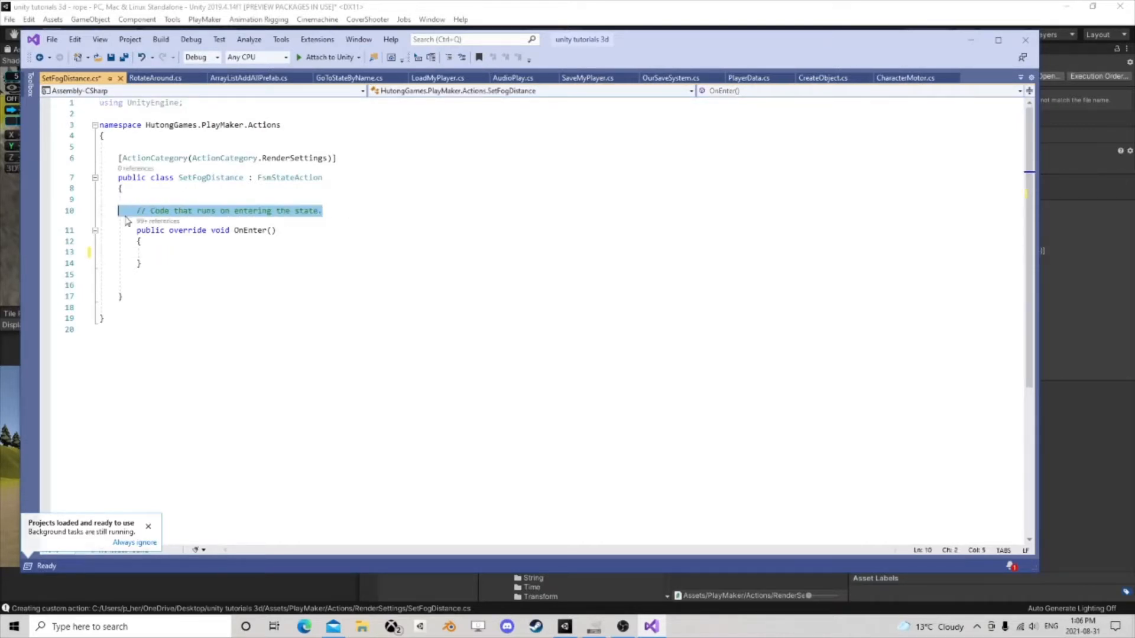
key(BackSpace)
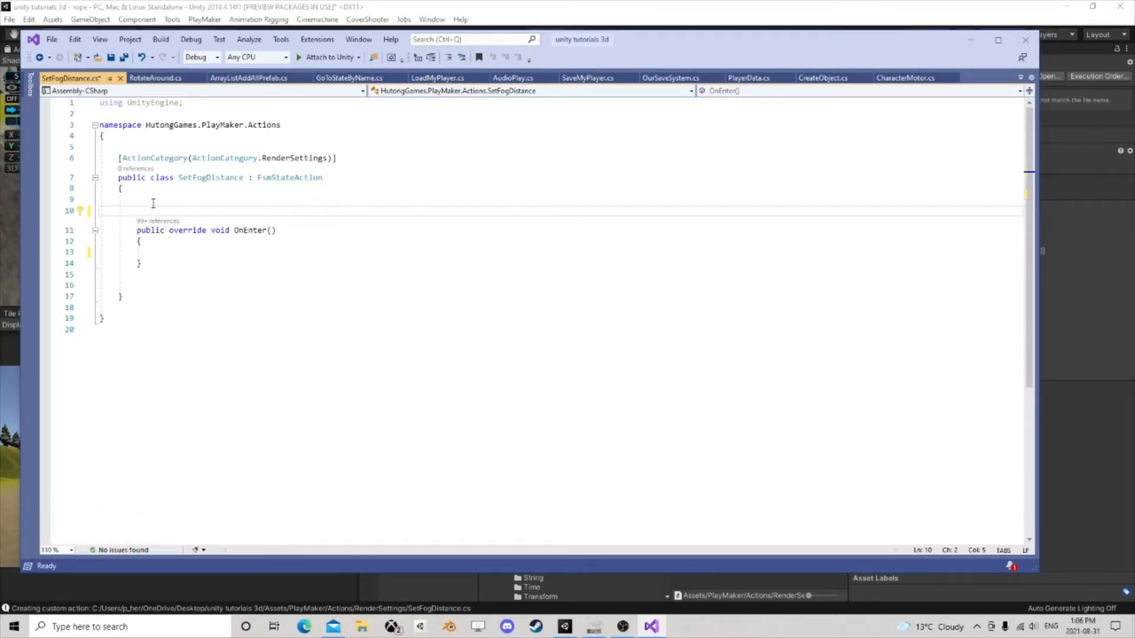
drag(142, 264, 134, 226)
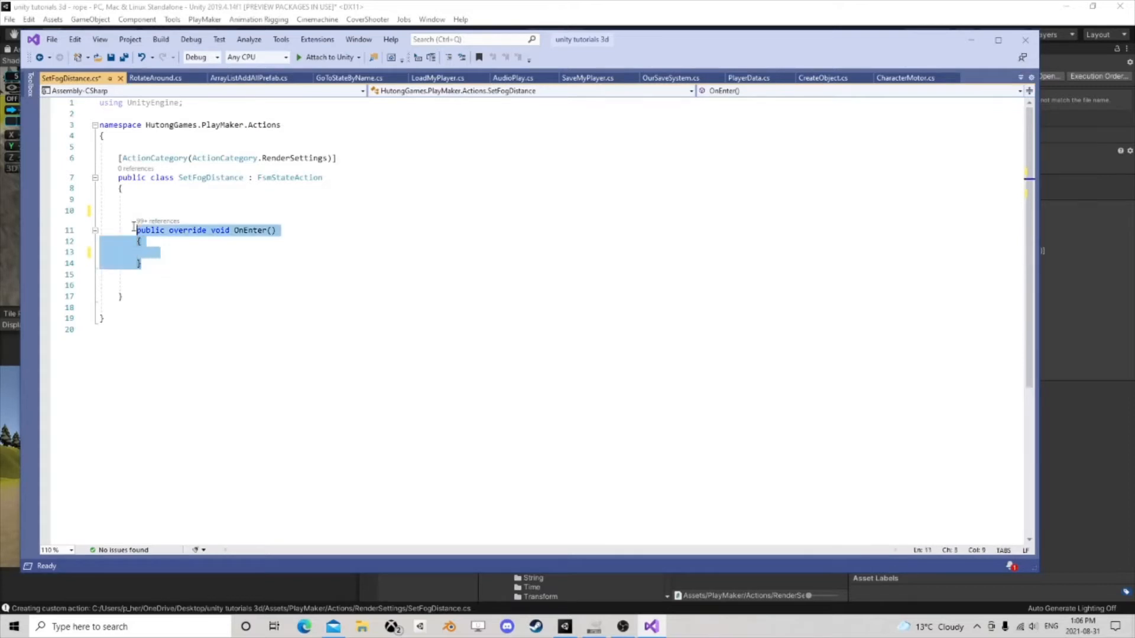
key(Delete)
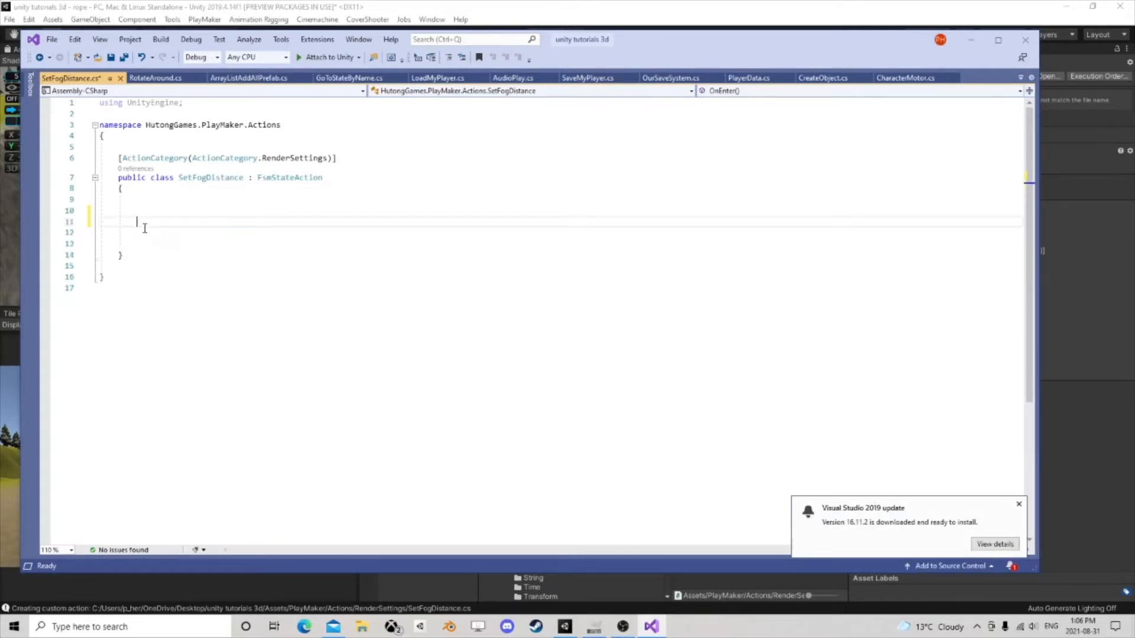
Step: Declare a public FsmFloat variable named EndDistance inside the SetFogDistance class
click(156, 206)
text(pub)
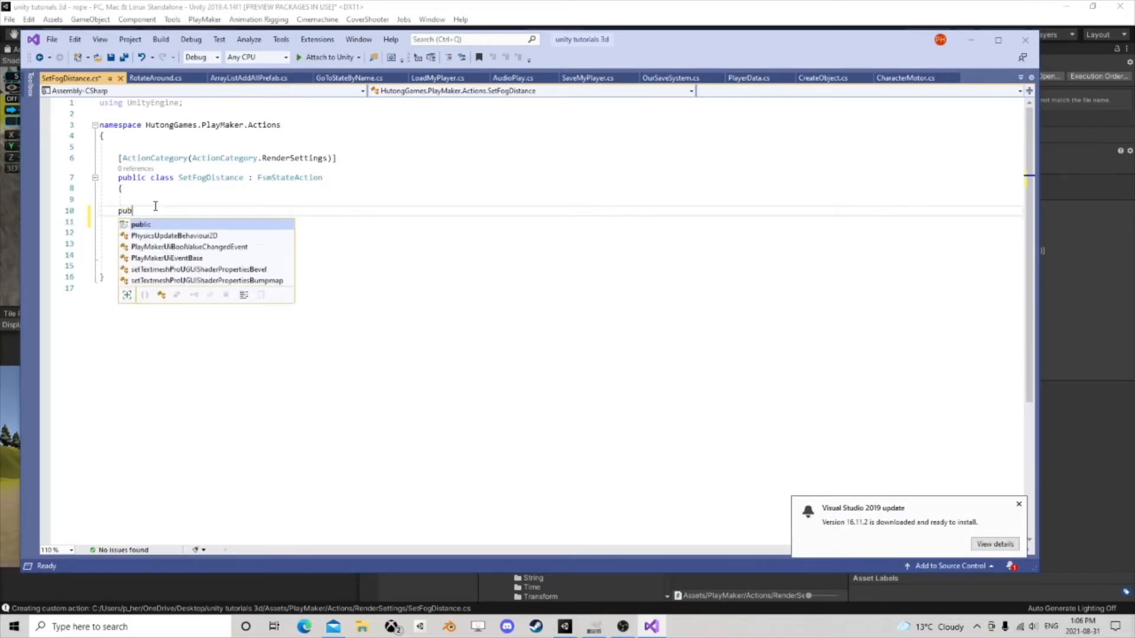
text(lic fsmflo)
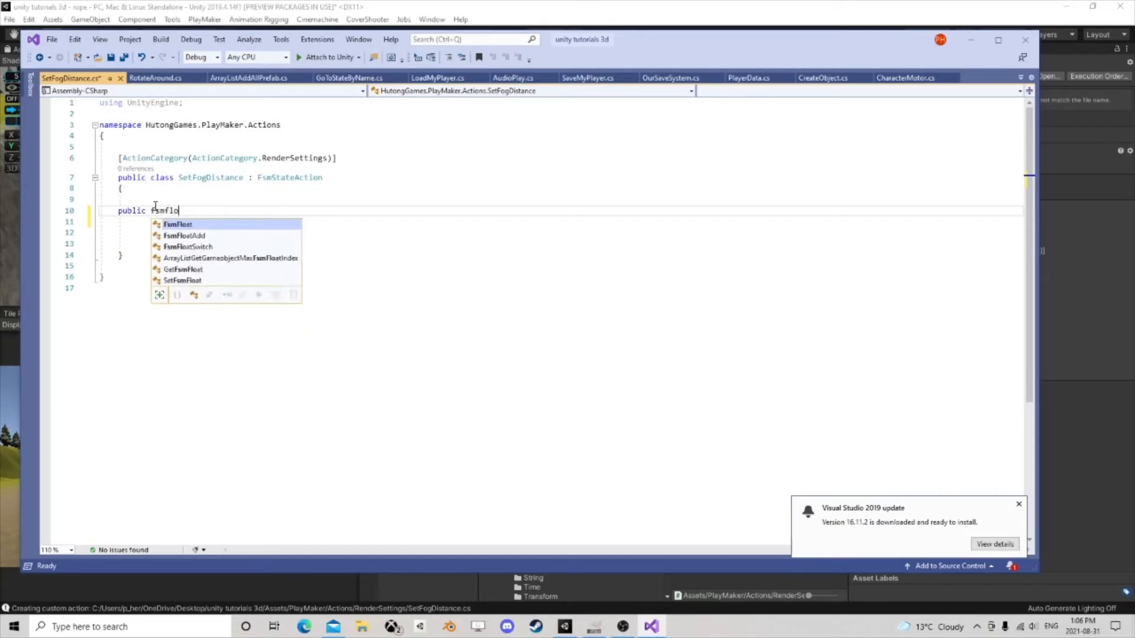
key(Tab)
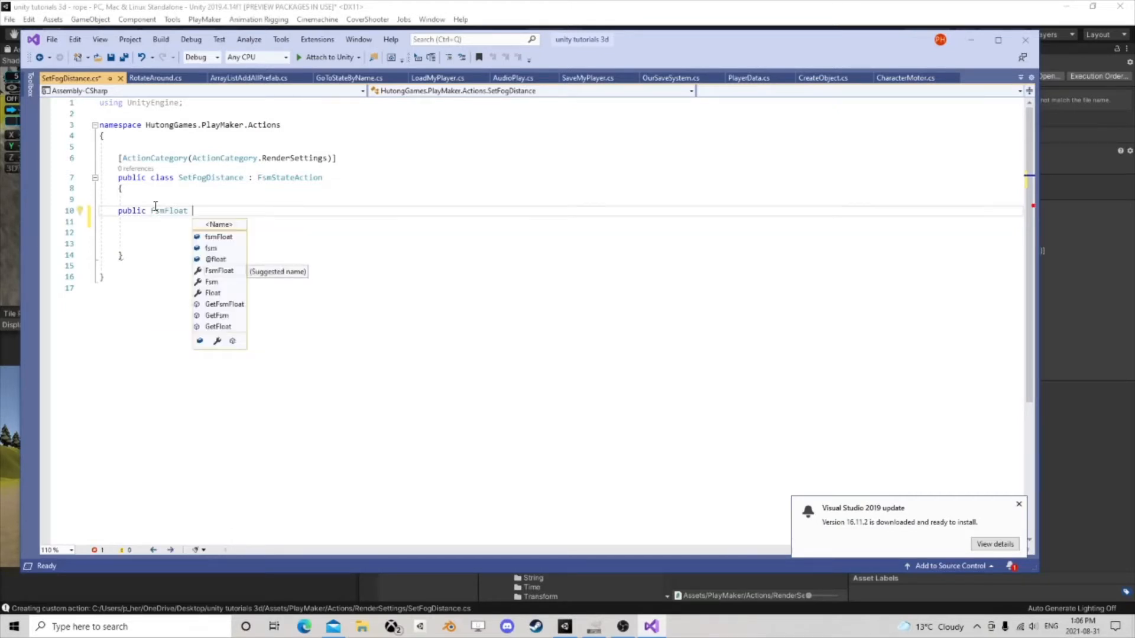
text(End)
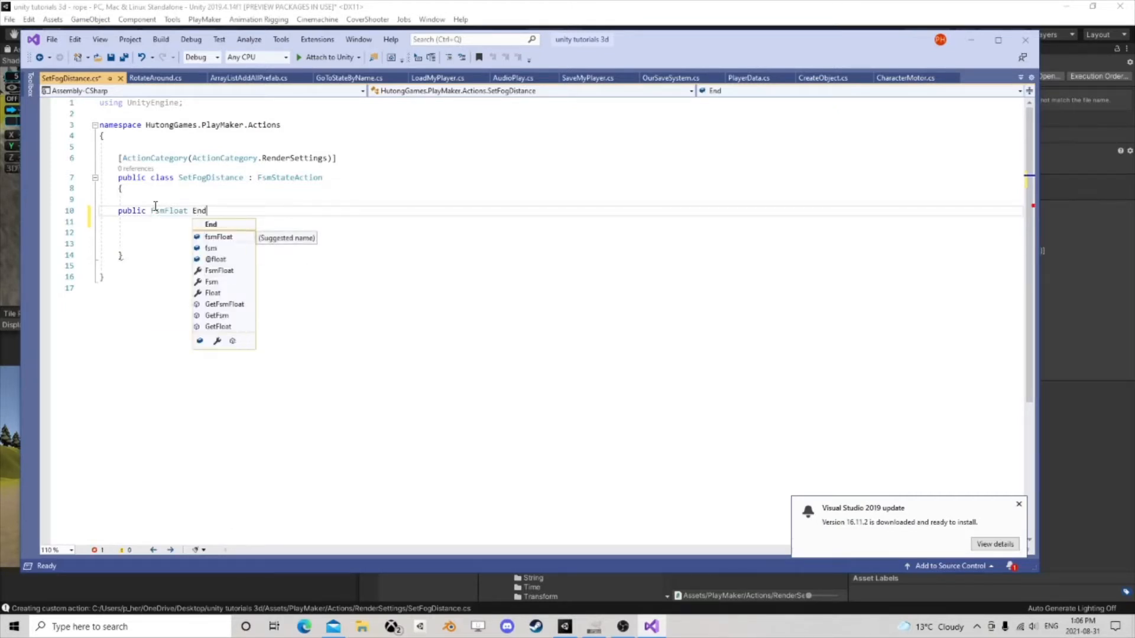
text(Distance)
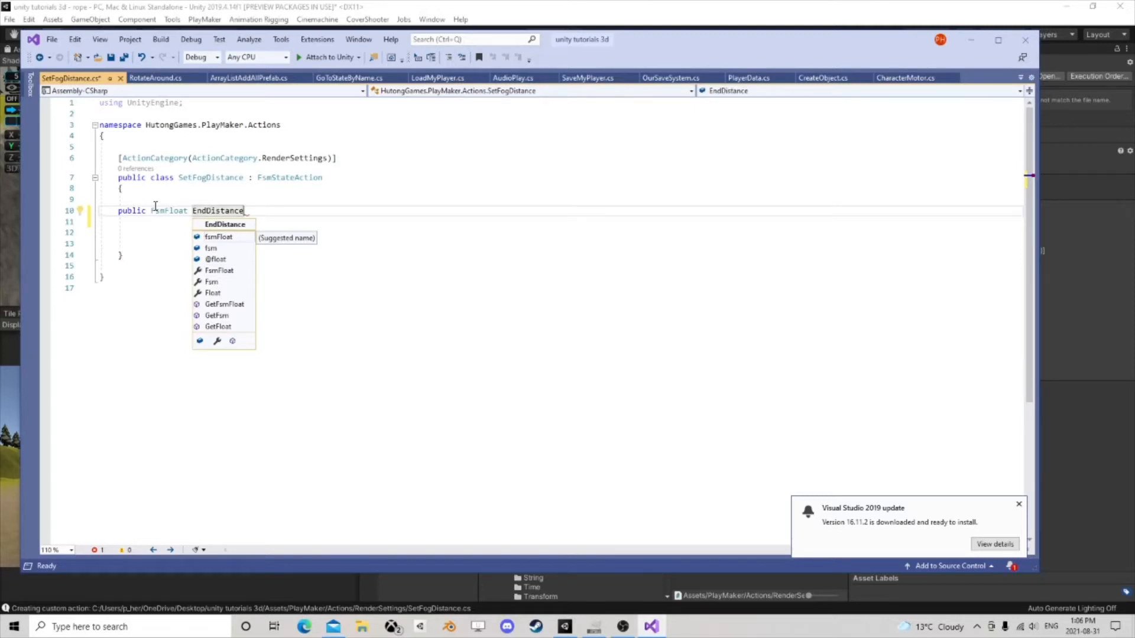
text(;)
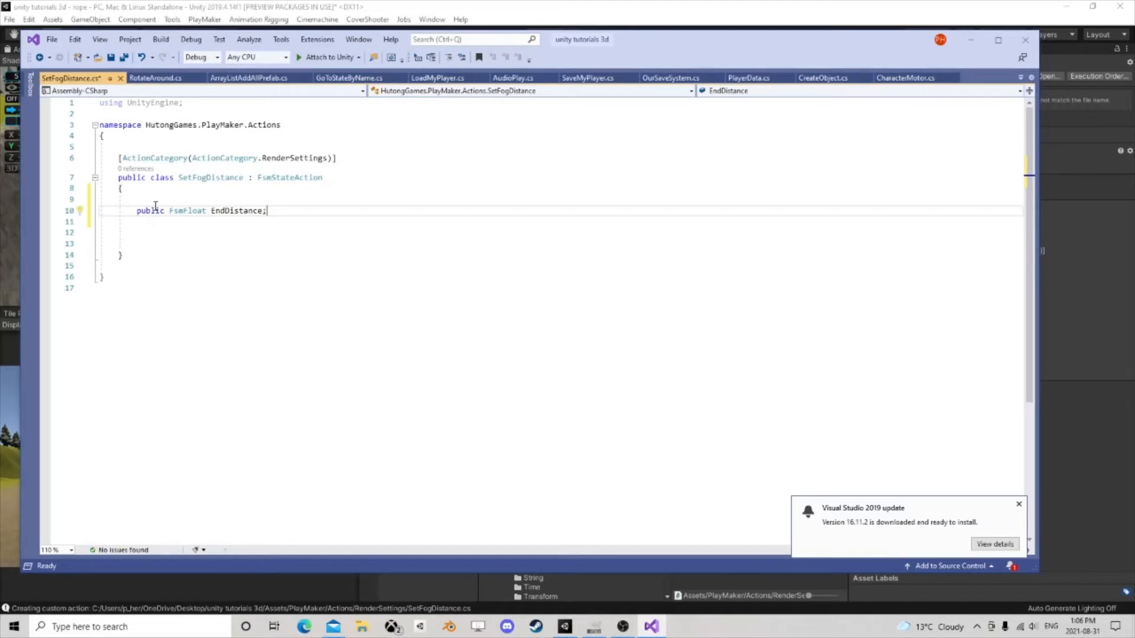
Step: Add a public override of OnUpdate below the EndDistance variable and remove its base.OnUpdate() call
key(Down)
key(Return)
key(Return)
text(p)
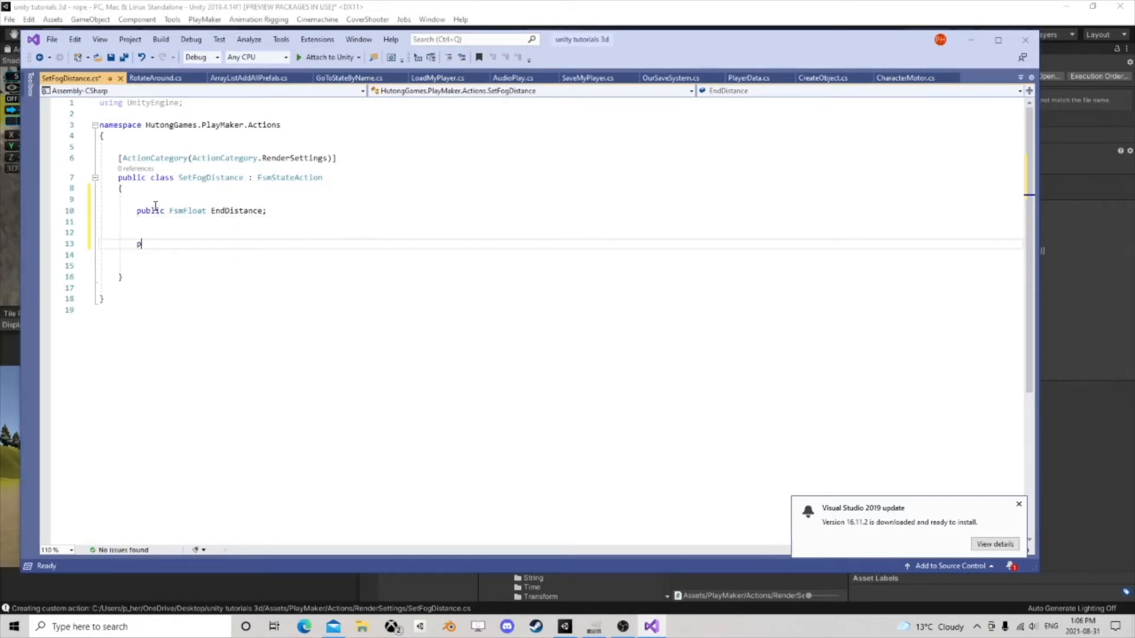
text(ublic override up)
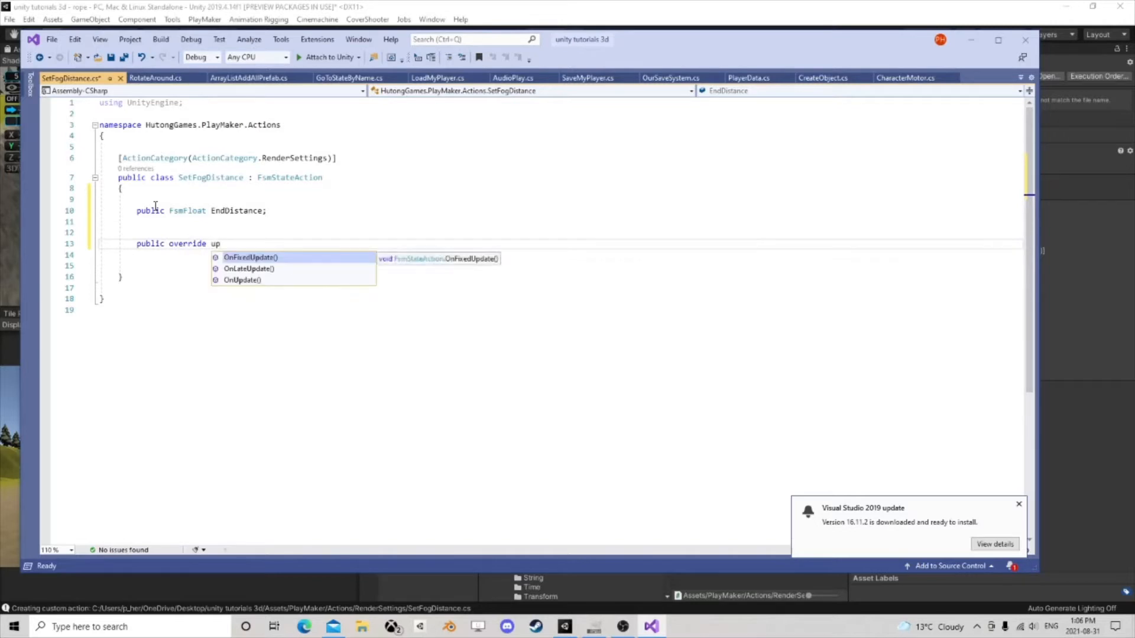
key(Down)
key(Down)
key(Tab)
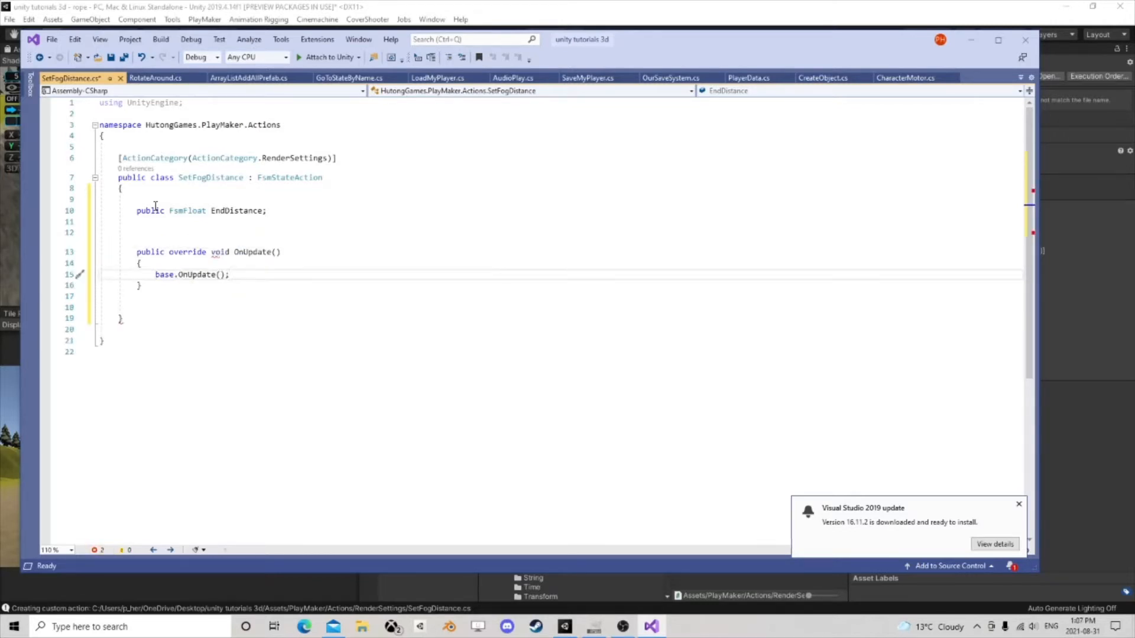
key(BackSpace)
key(BackSpace)
key(BackSpace)
key(BackSpace)
key(BackSpace)
key(BackSpace)
key(BackSpace)
key(BackSpace)
key(BackSpace)
key(BackSpace)
key(BackSpace)
key(BackSpace)
key(BackSpace)
key(BackSpace)
key(BackSpace)
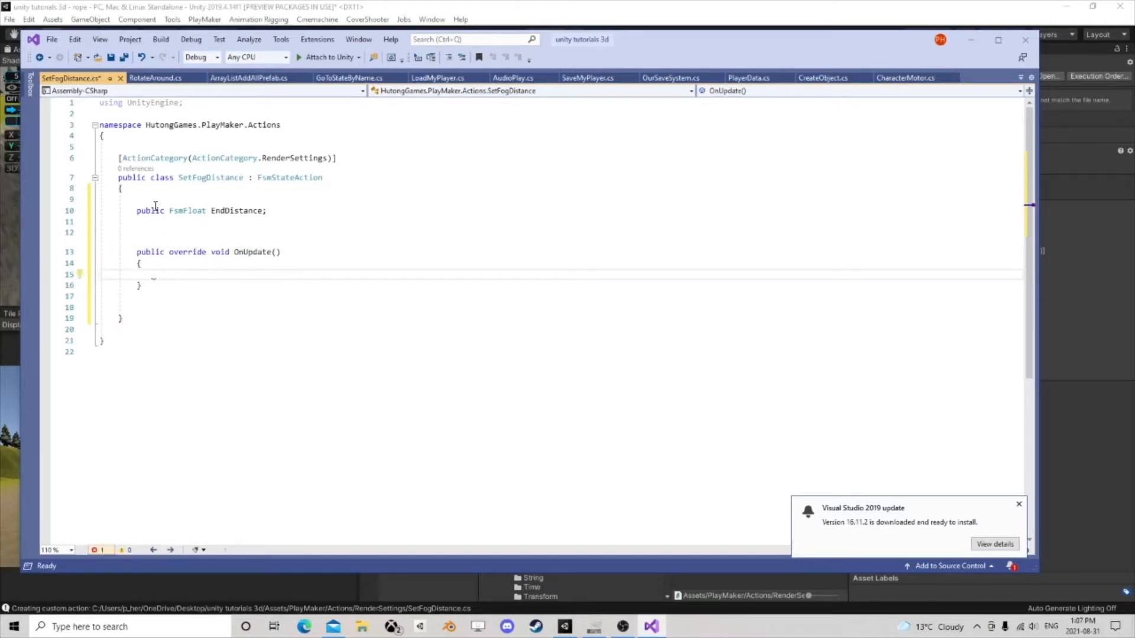
Step: Assign EndDistance.Value to RenderSettings.fogEndDistance inside the OnUpdate method
text(rend)
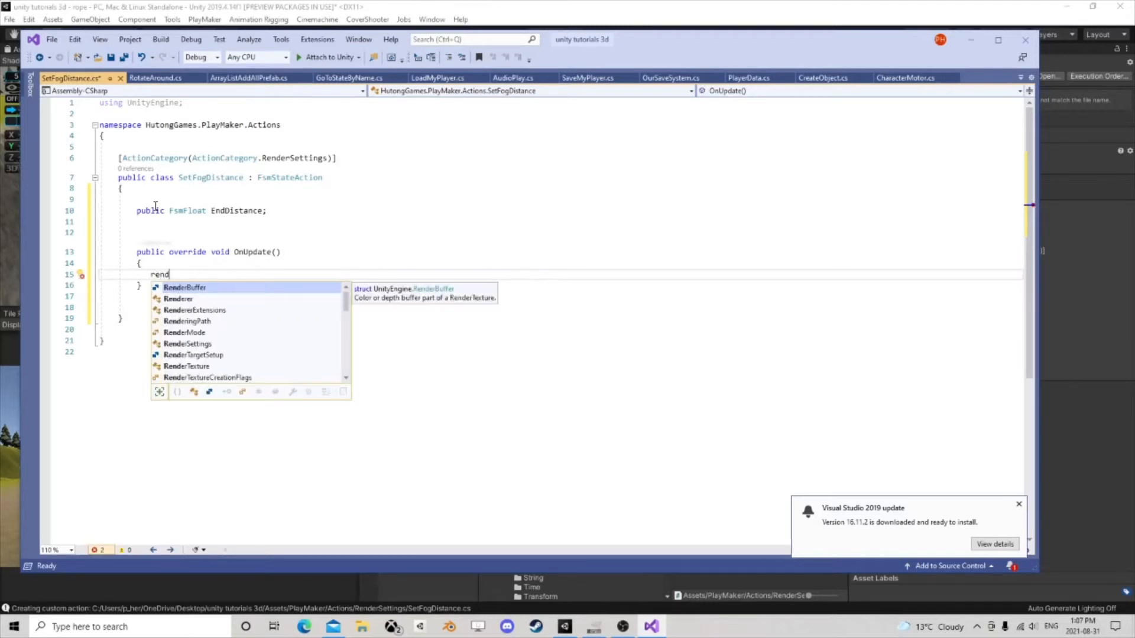
key(Down)
key(Down)
key(Down)
key(Down)
key(Down)
key(Tab)
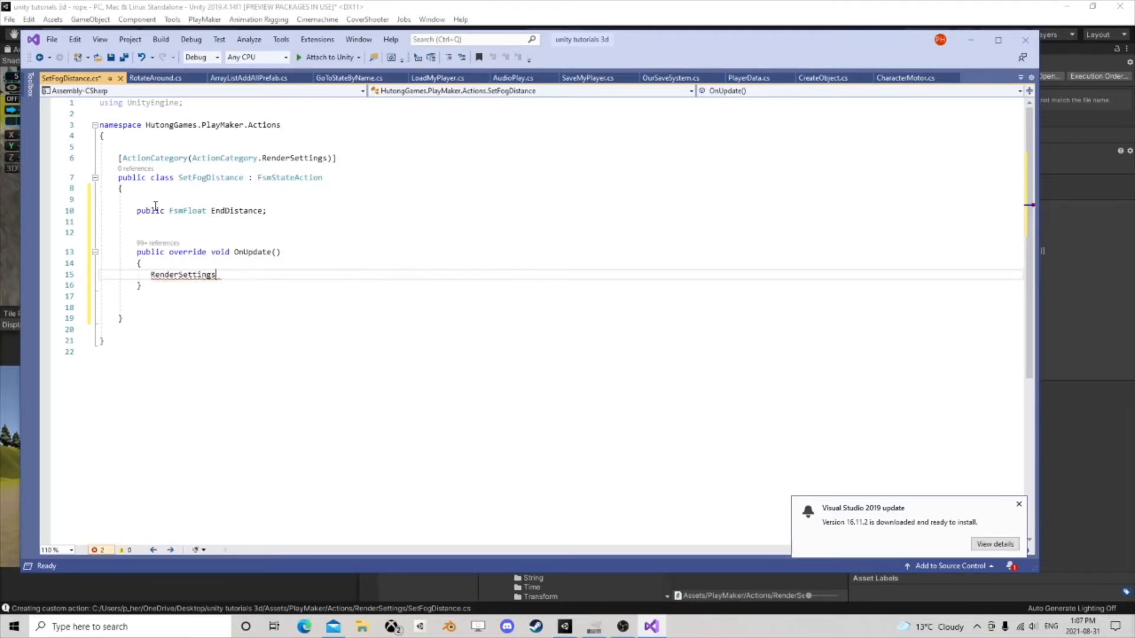
text(.)
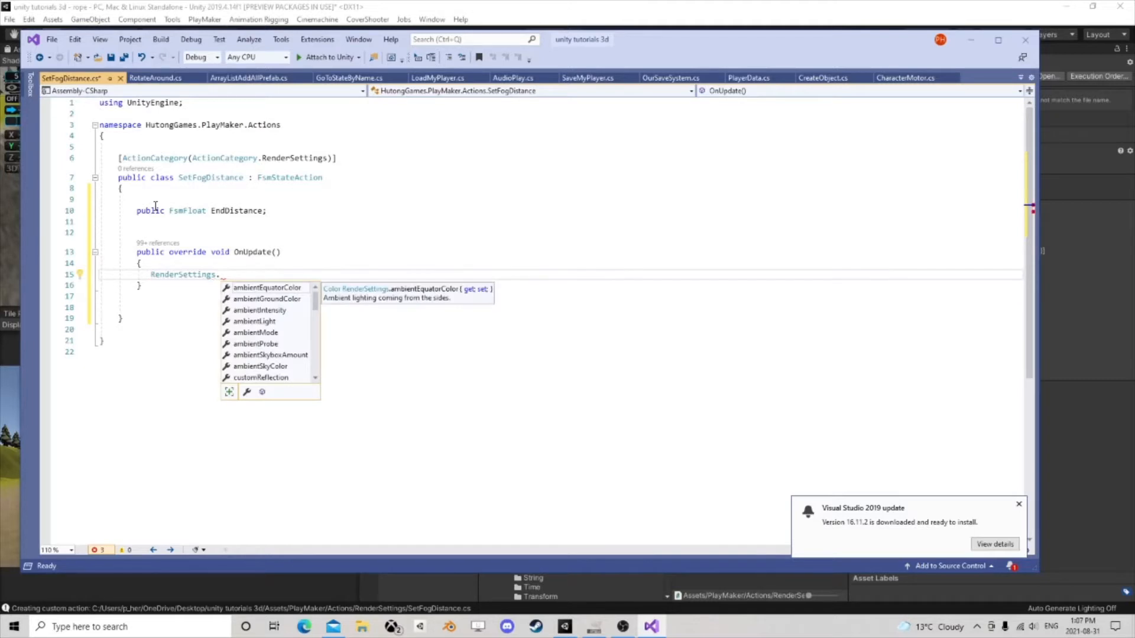
key(Down)
key(Down)
key(Down)
key(Down)
key(Down)
key(Down)
key(Down)
key(Down)
key(Down)
key(Down)
key(Down)
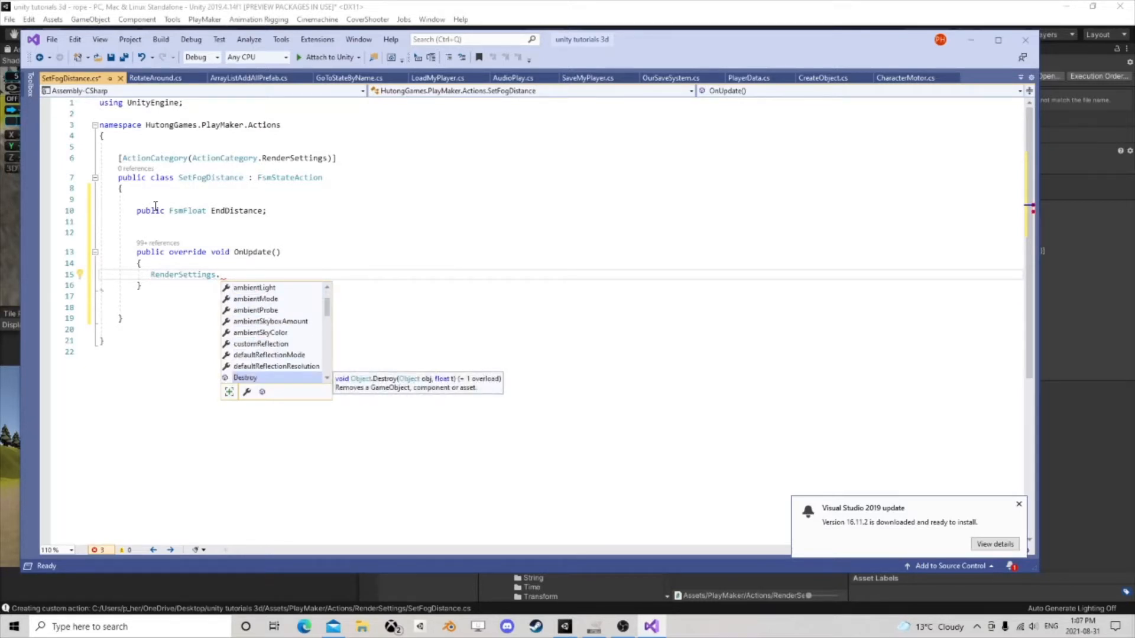
text(fogEndDistance)
key(Tab)
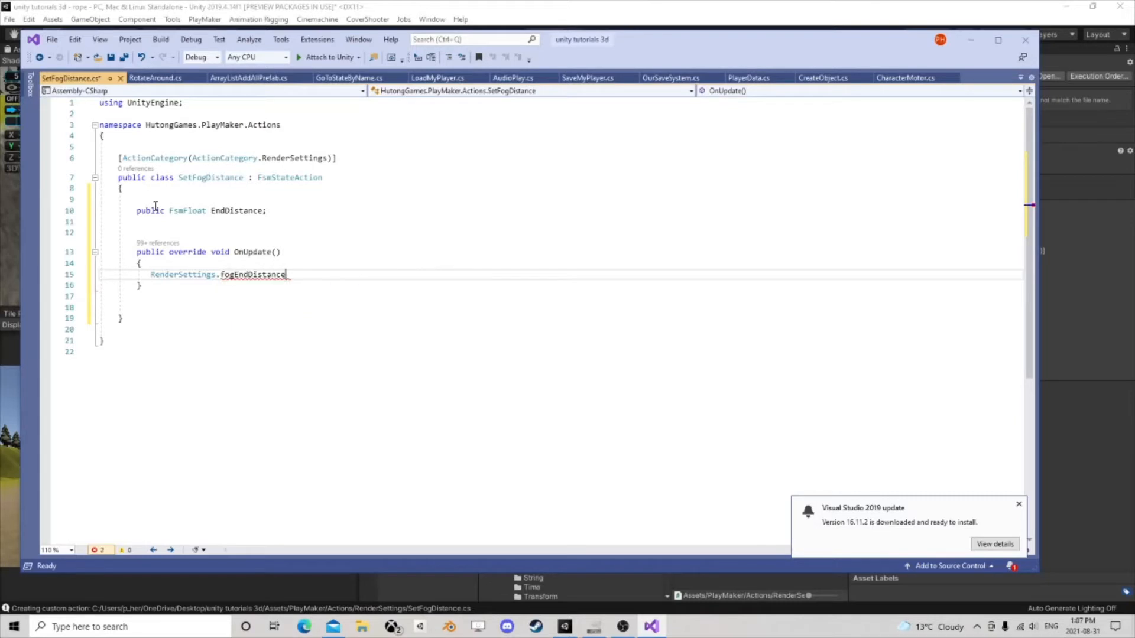
text(= End)
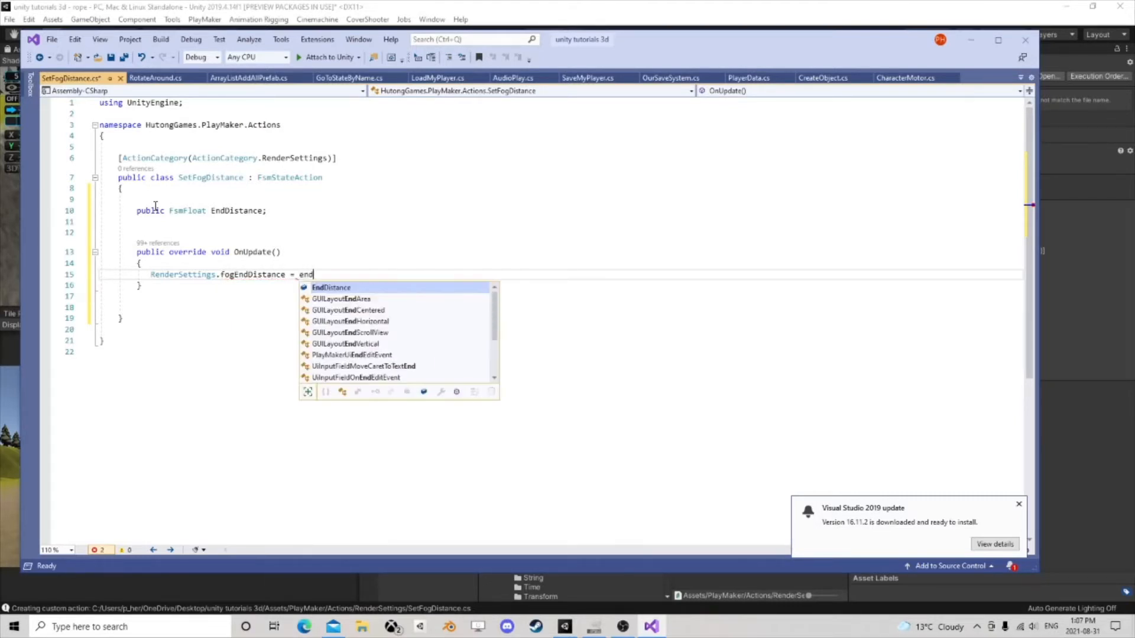
key(Tab)
text(.Value;)
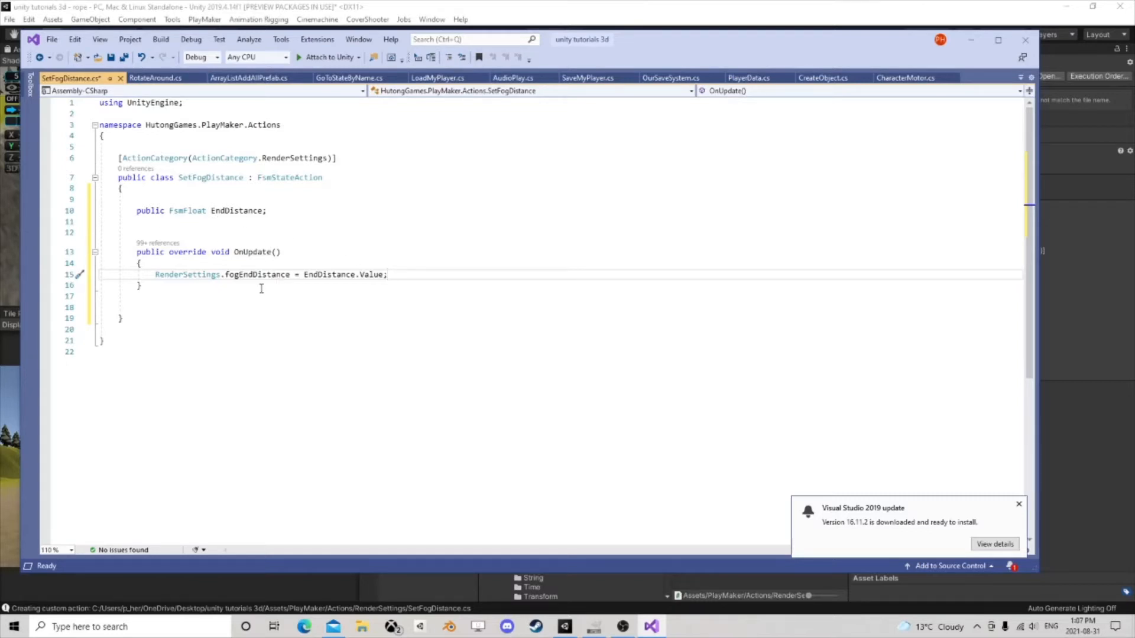
mouse_move(277, 273)
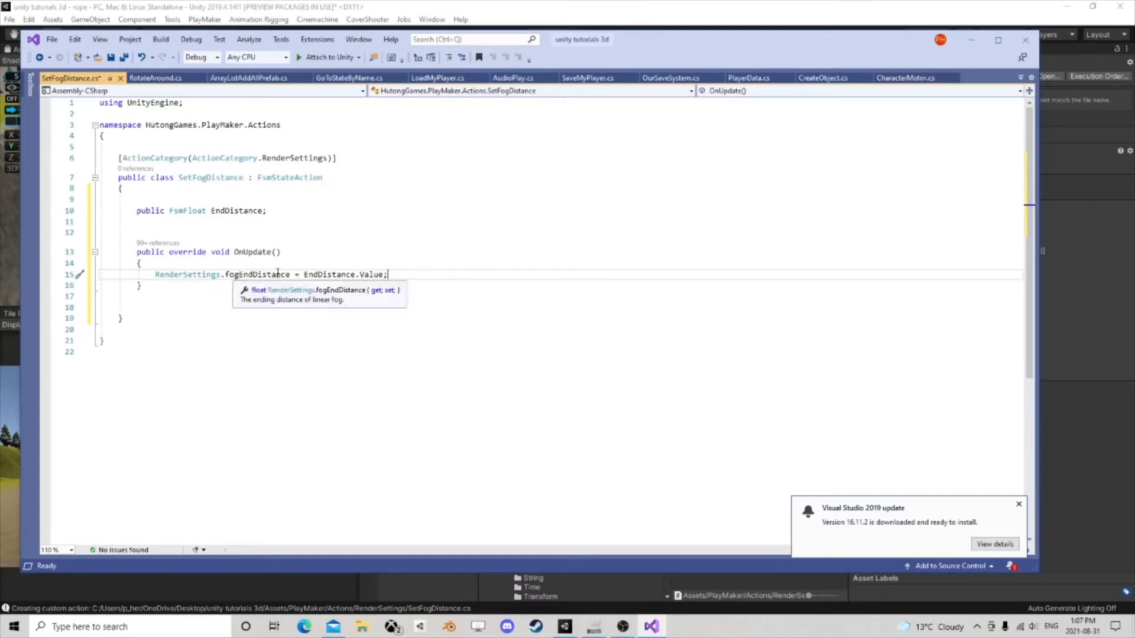
Step: Close Visual Studio with the script changes saved, and clear the Custom Action Wizard away from the PlayMaker editor in Unity
click(1025, 39)
click(528, 379)
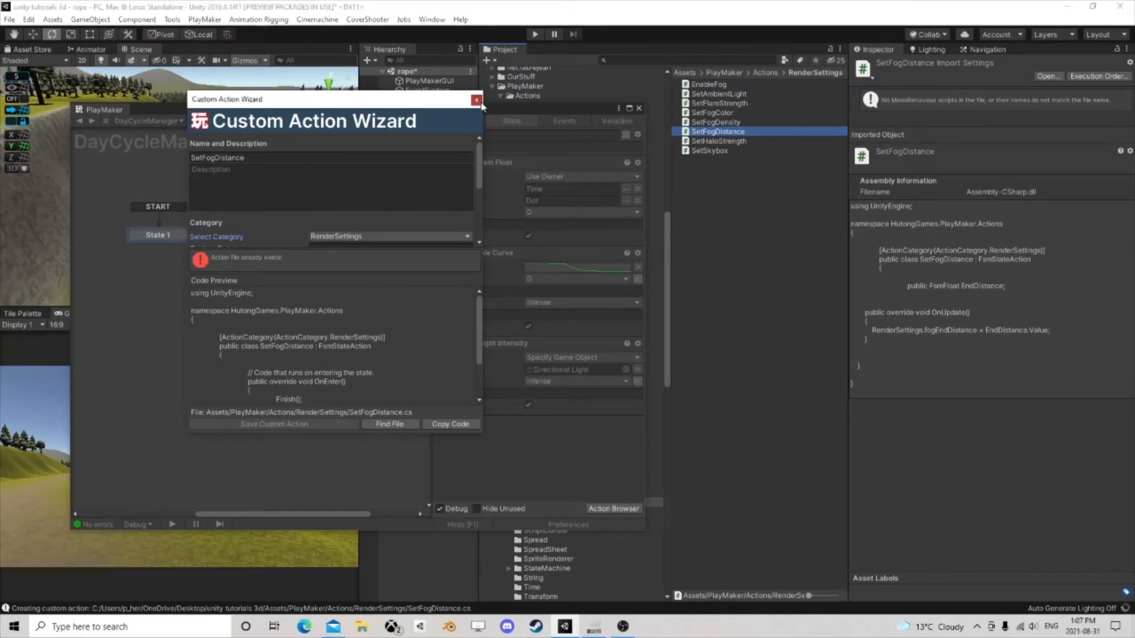
click(476, 99)
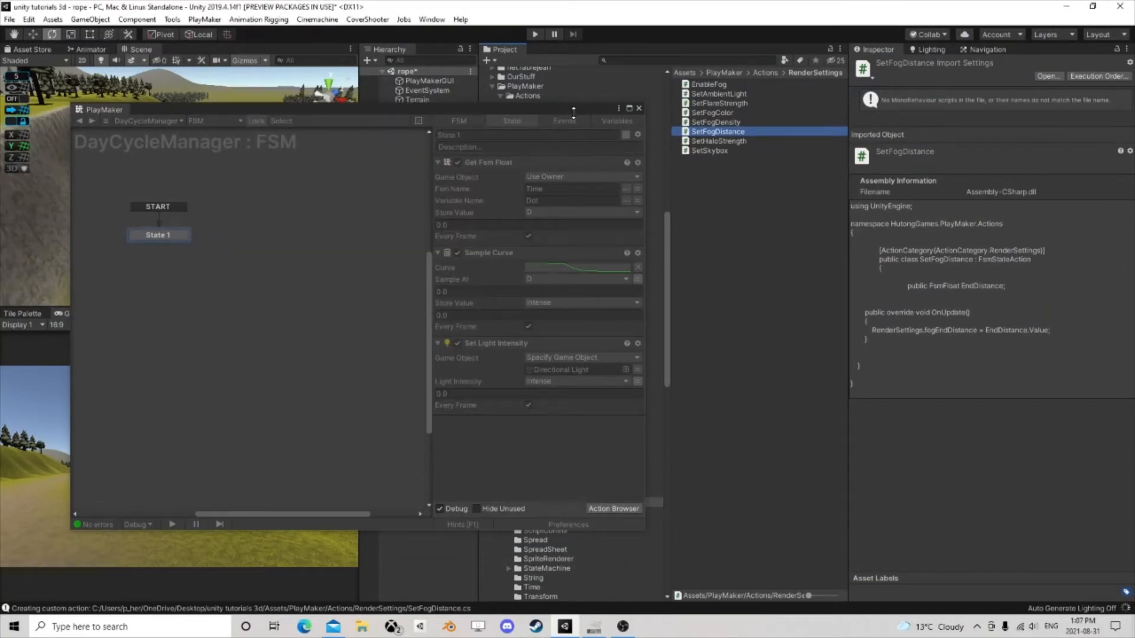
drag(573, 109, 559, 77)
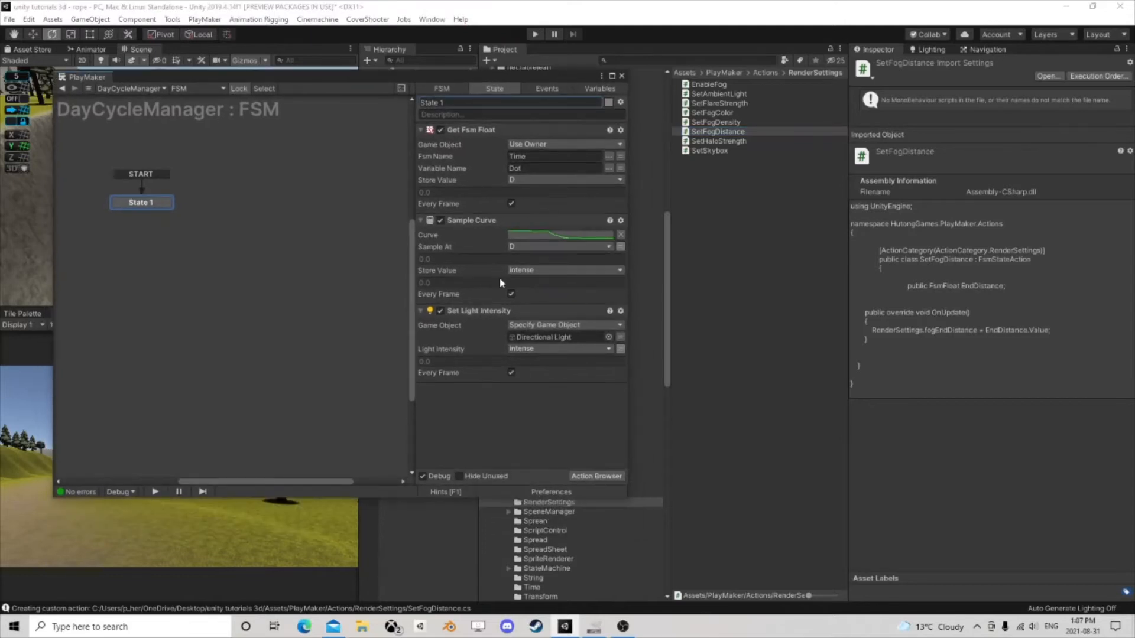
Step: Paste a copy of the Sample Curve action at the end of State 1 and store its value in variable F
right_click(474, 221)
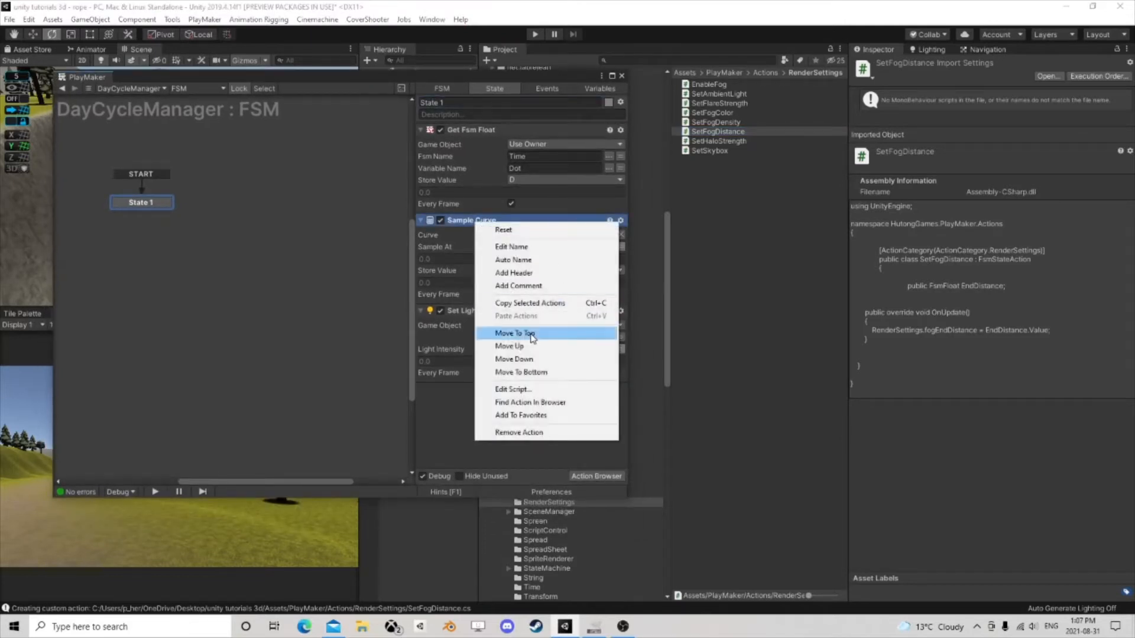
click(531, 307)
right_click(453, 400)
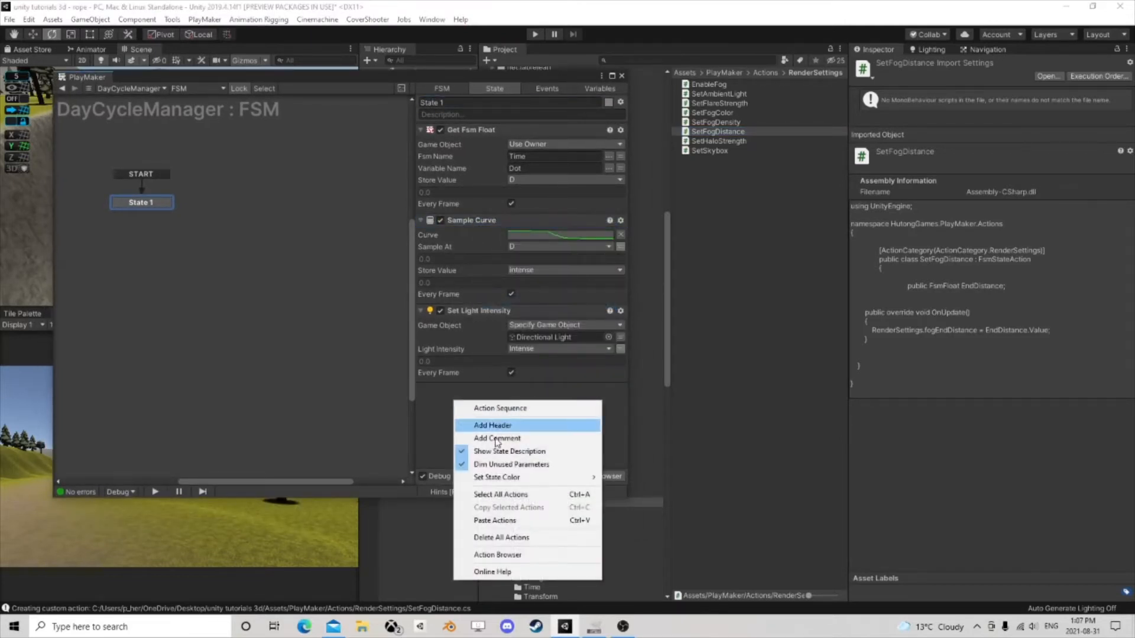
click(489, 522)
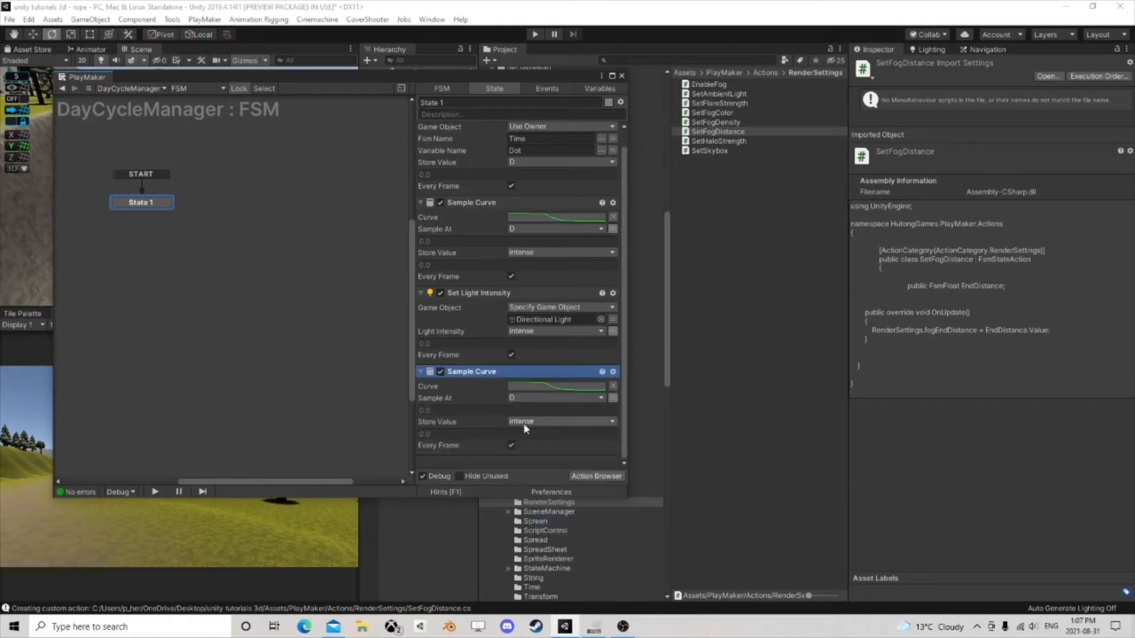
click(523, 422)
click(533, 461)
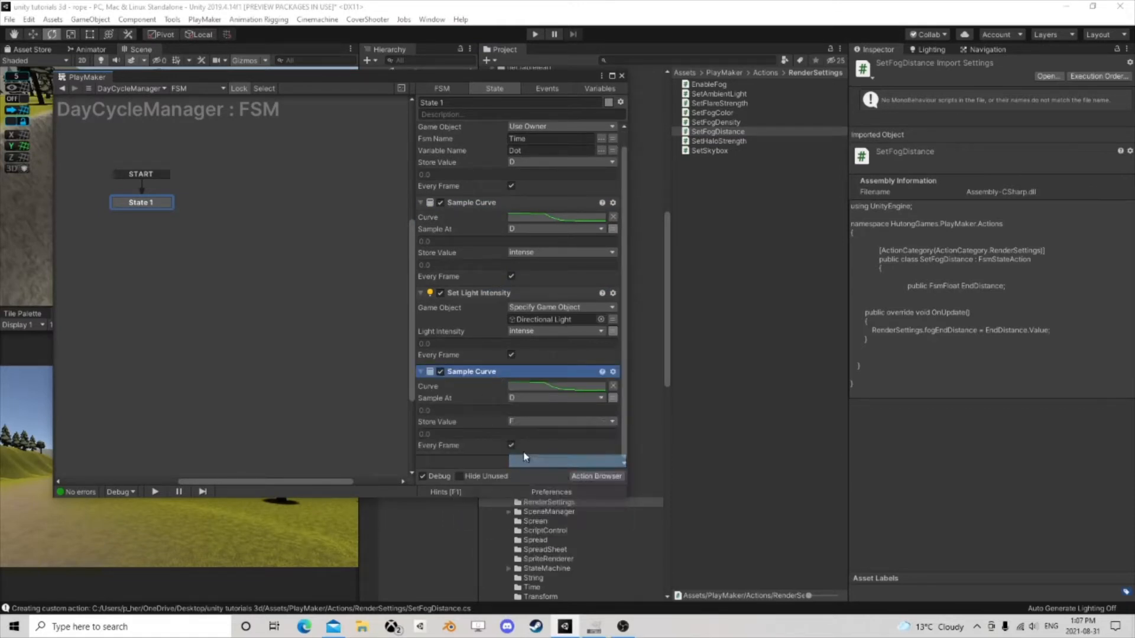
Step: Find the Set Fog Distance action in the Action Browser with the search term "fog" and add it to State 1
click(596, 476)
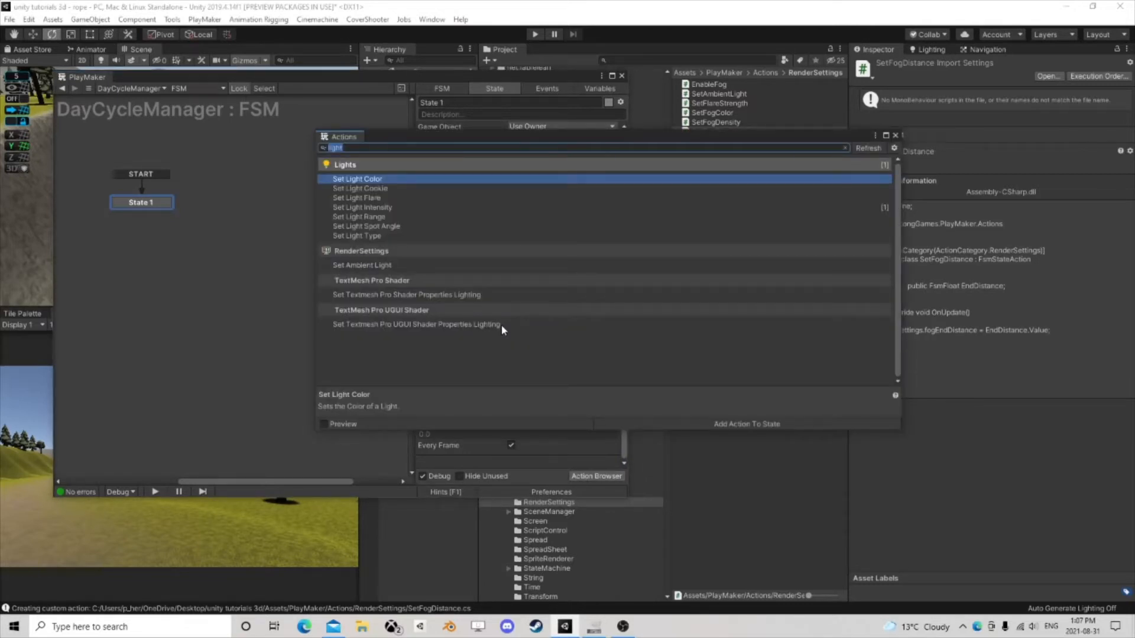
text(set fo)
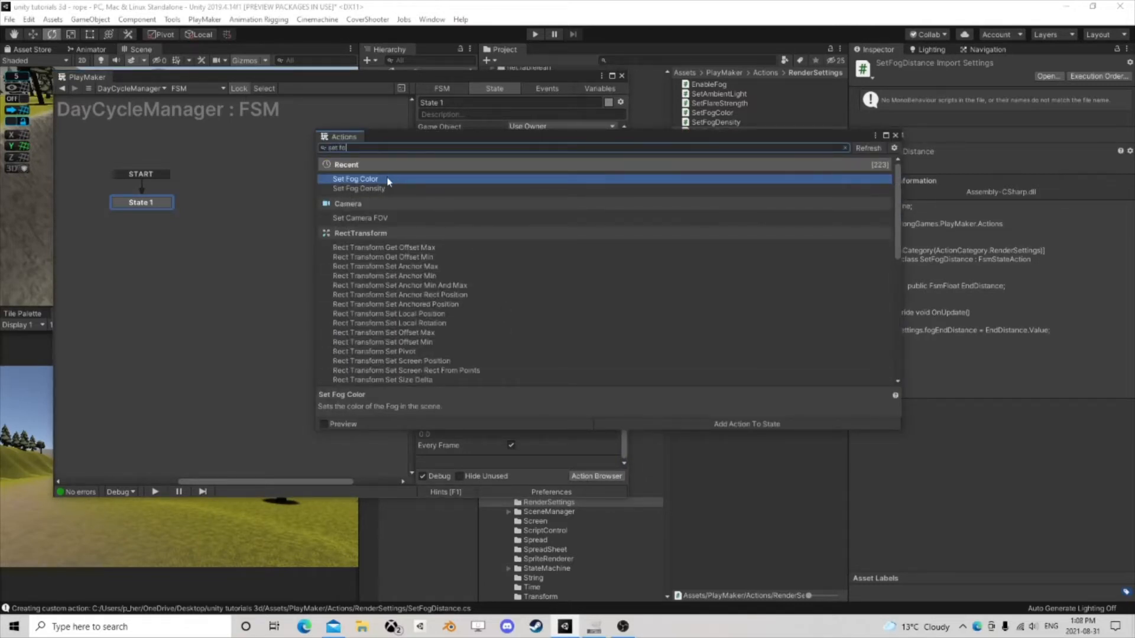
scroll(430, 269, down, 5)
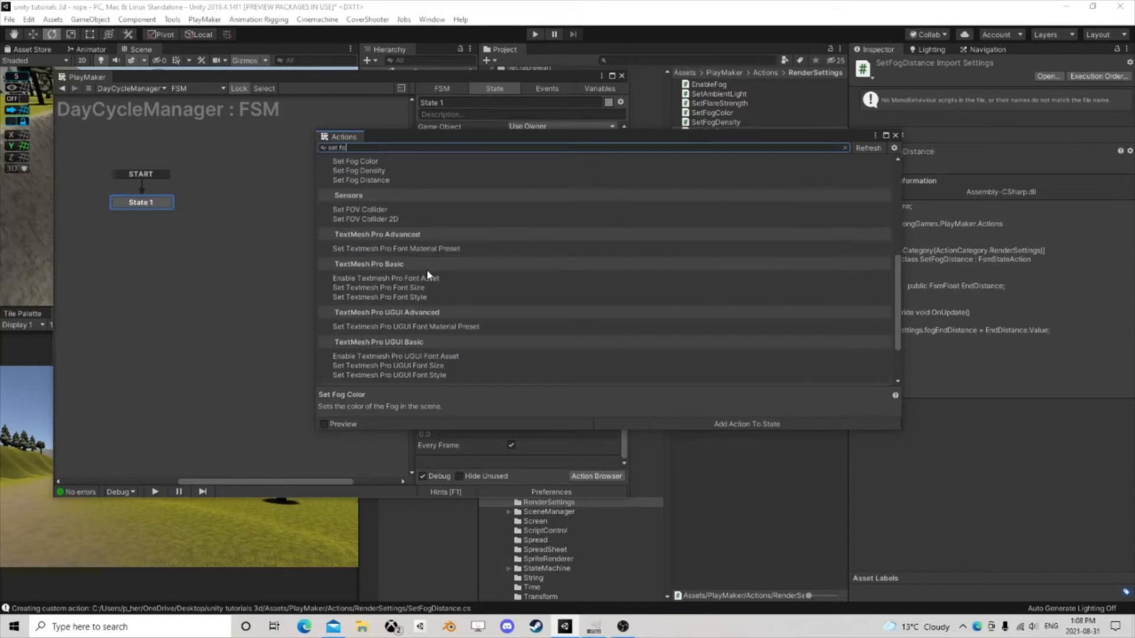
scroll(427, 271, down, 3)
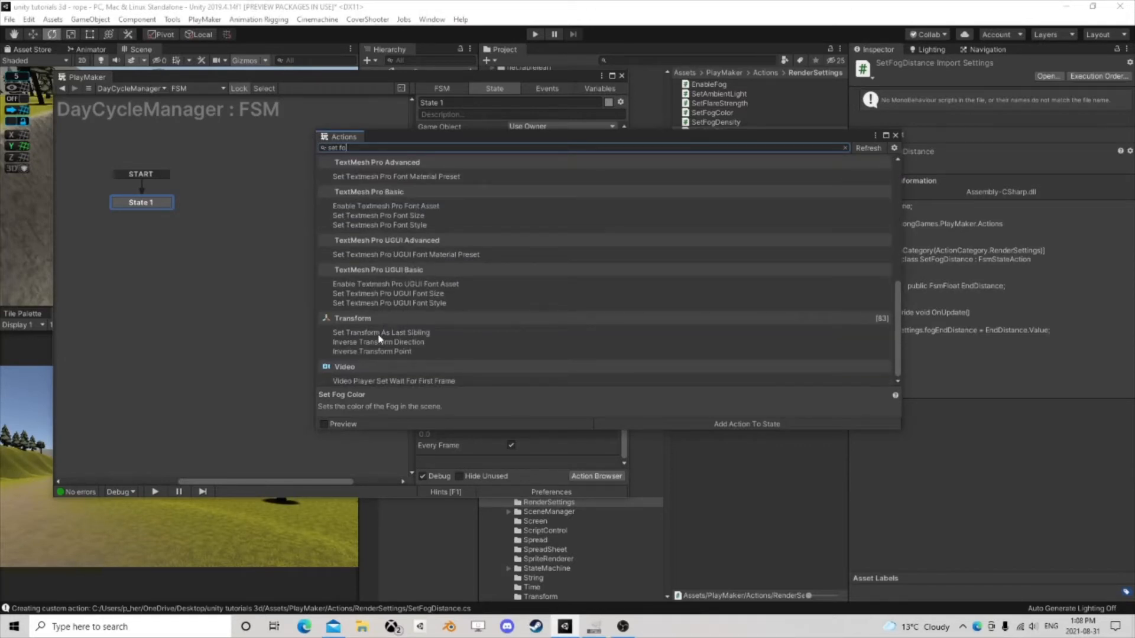
scroll(381, 340, up, 7)
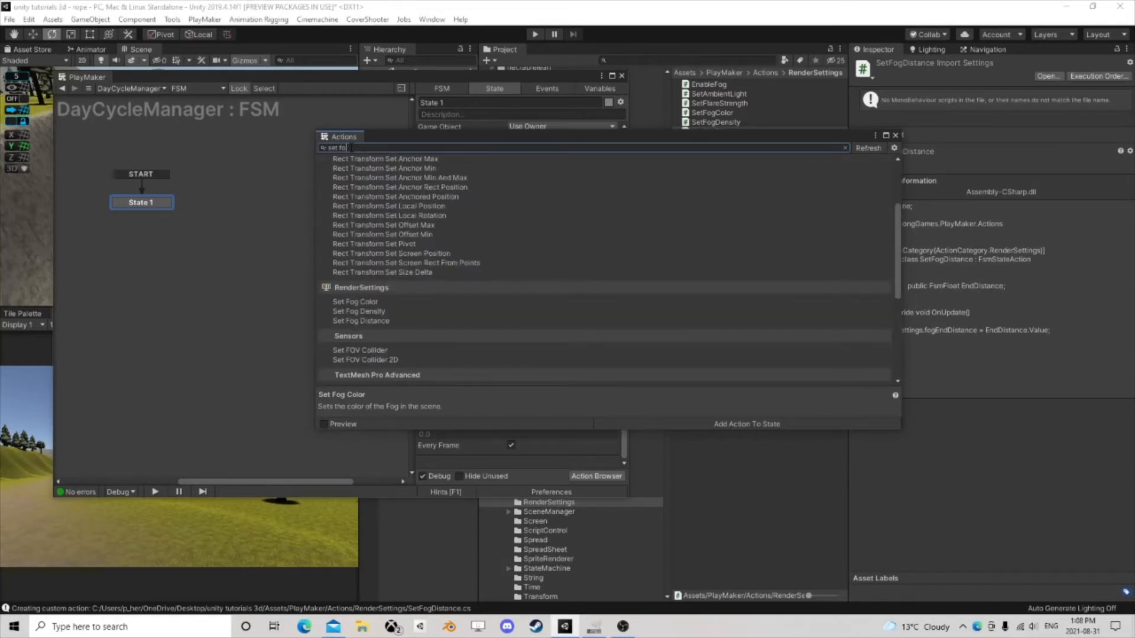
key(ctrl+a)
text(fo)
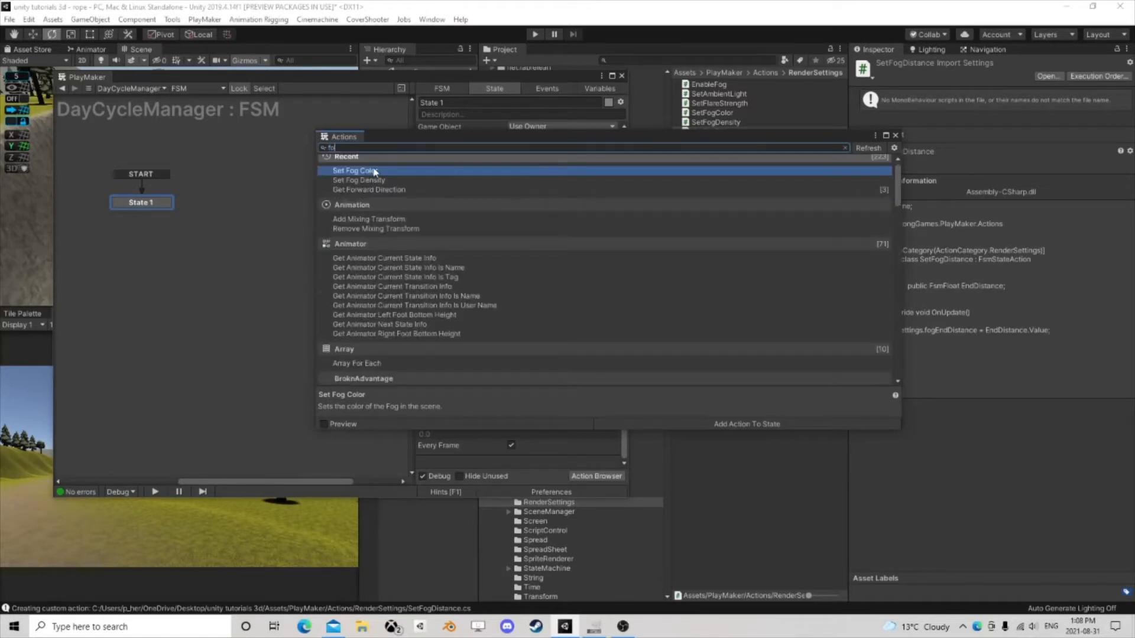
text(g)
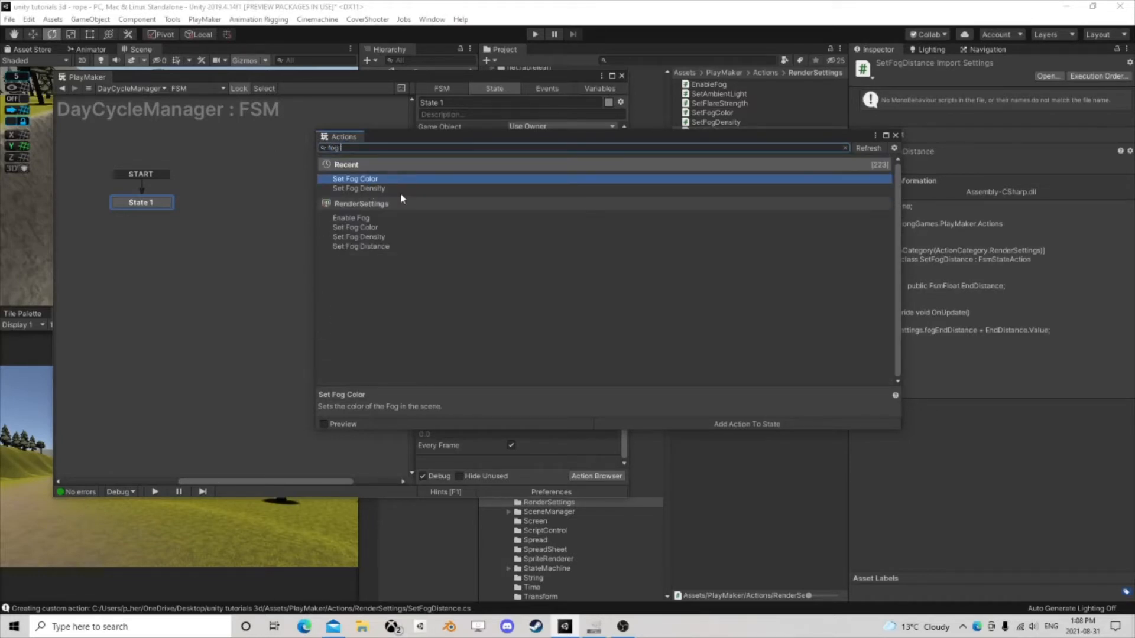
double_click(371, 246)
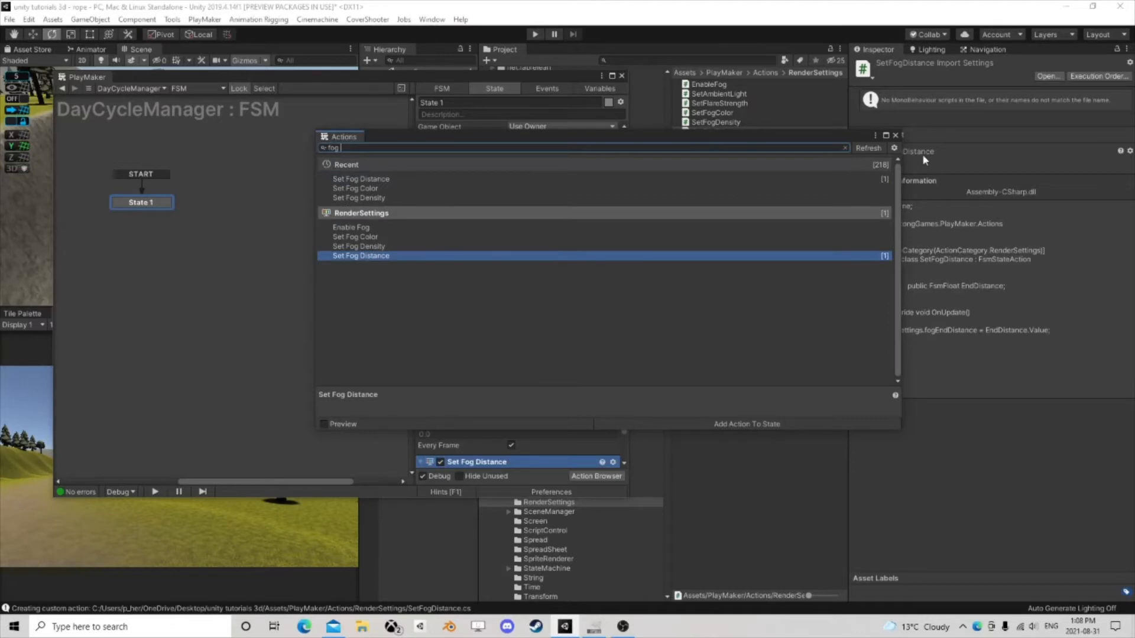
click(895, 134)
Step: Bind the End Distance of the Set Fog Distance action to variable F and collapse the action
scroll(488, 350, down, 1)
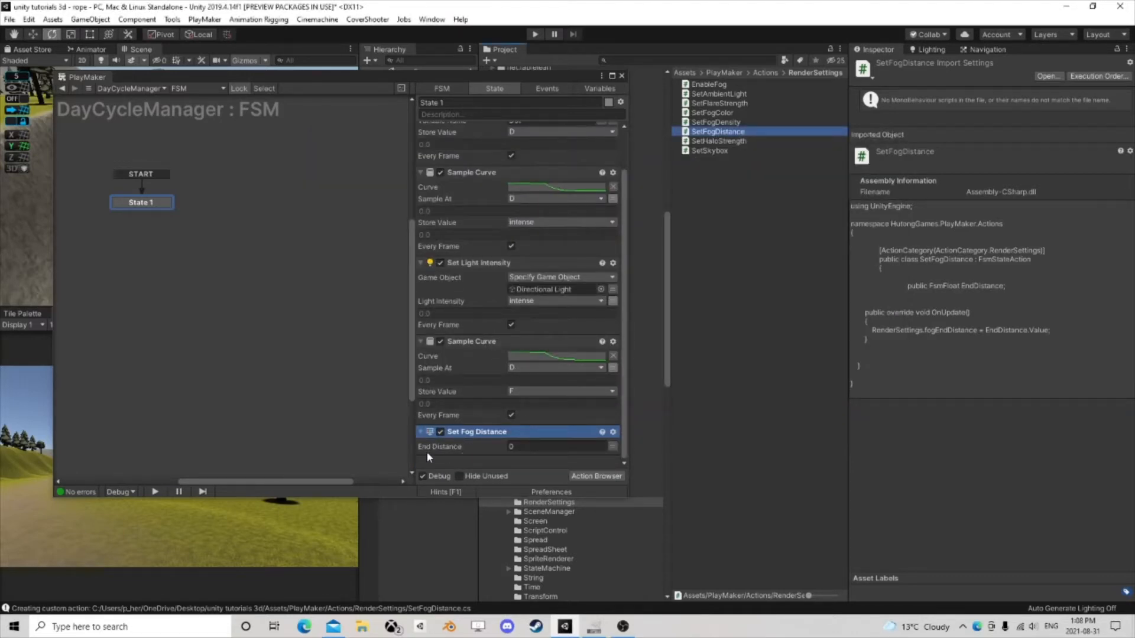
click(612, 446)
click(556, 446)
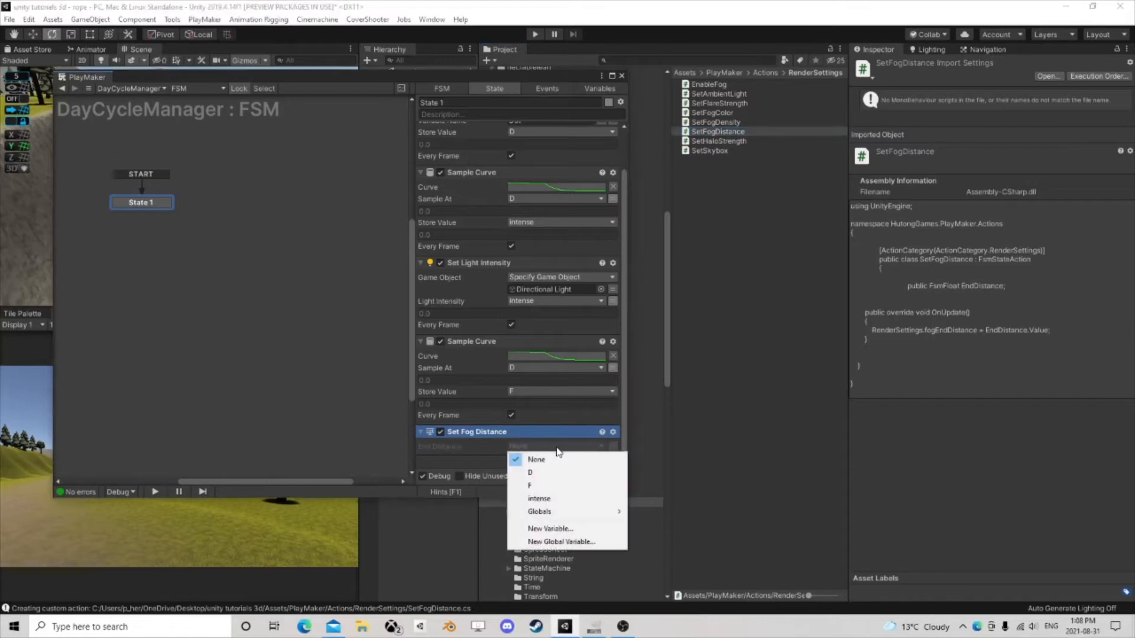
click(529, 486)
scroll(479, 441, down, 1)
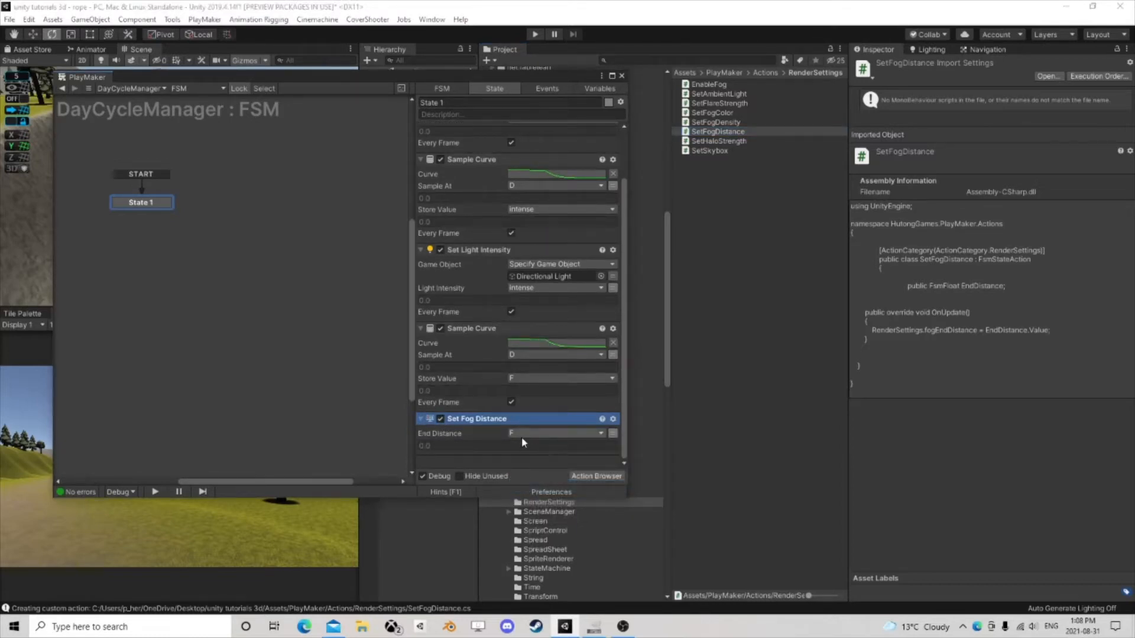
click(420, 418)
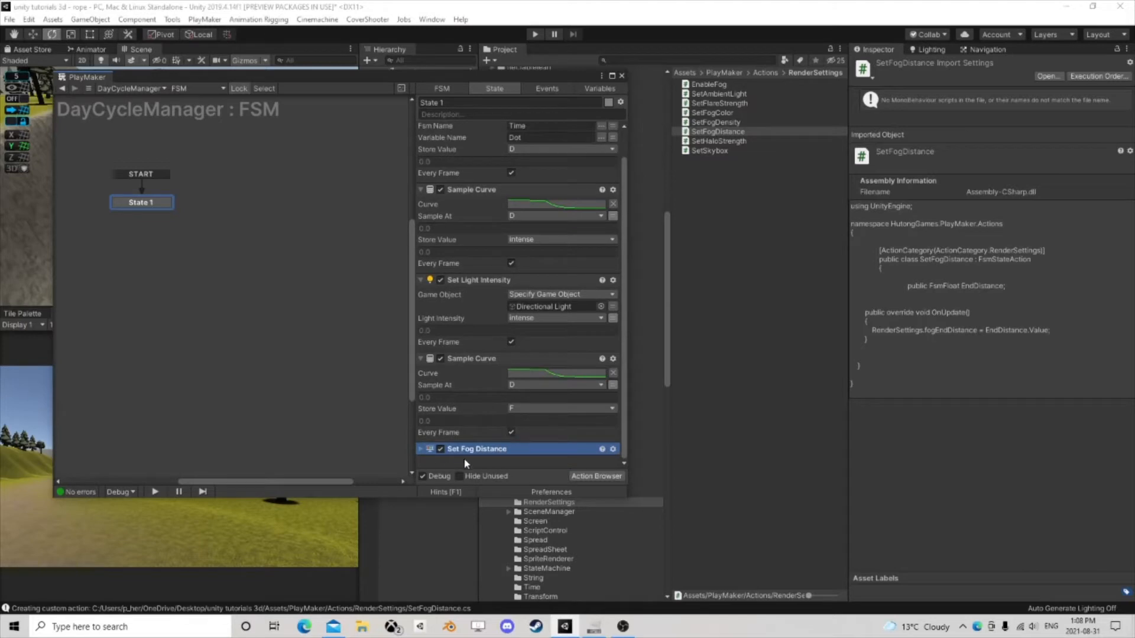
Step: Set the value of the first key, at time -1, to 300 in the curve of the Sample Curve action stored in F
click(561, 374)
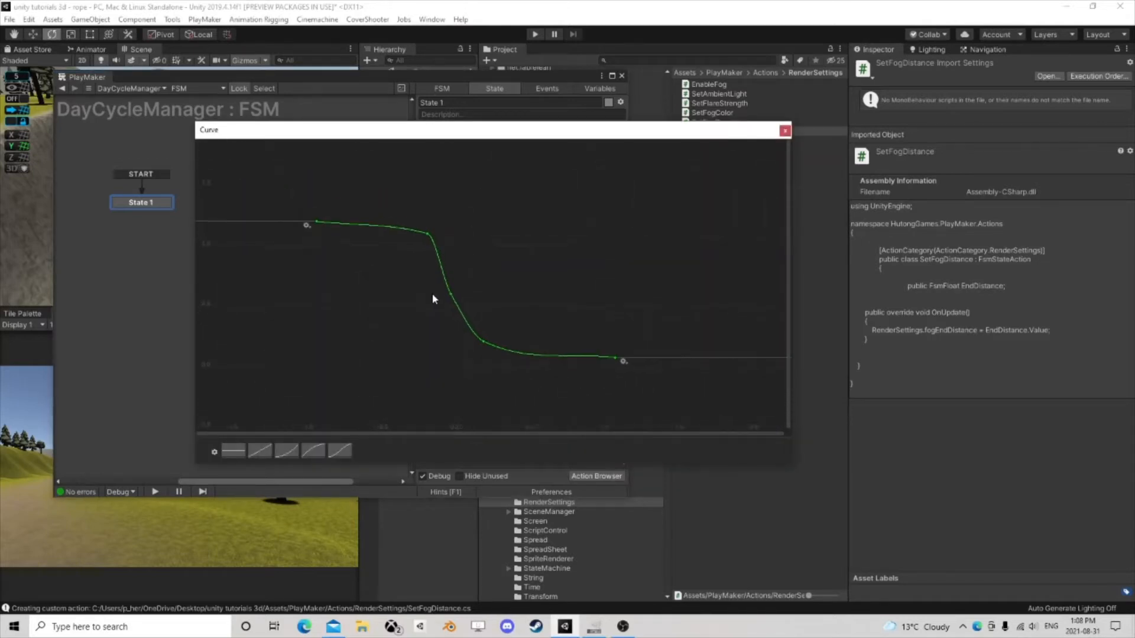
scroll(432, 293, down, 5)
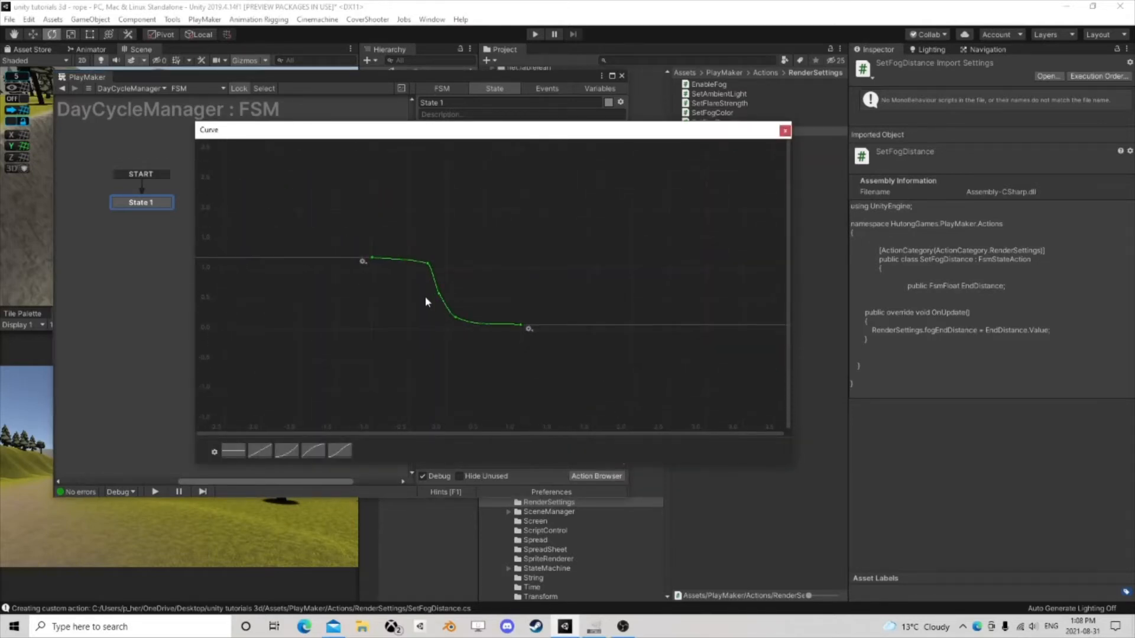
click(373, 258)
double_click(372, 259)
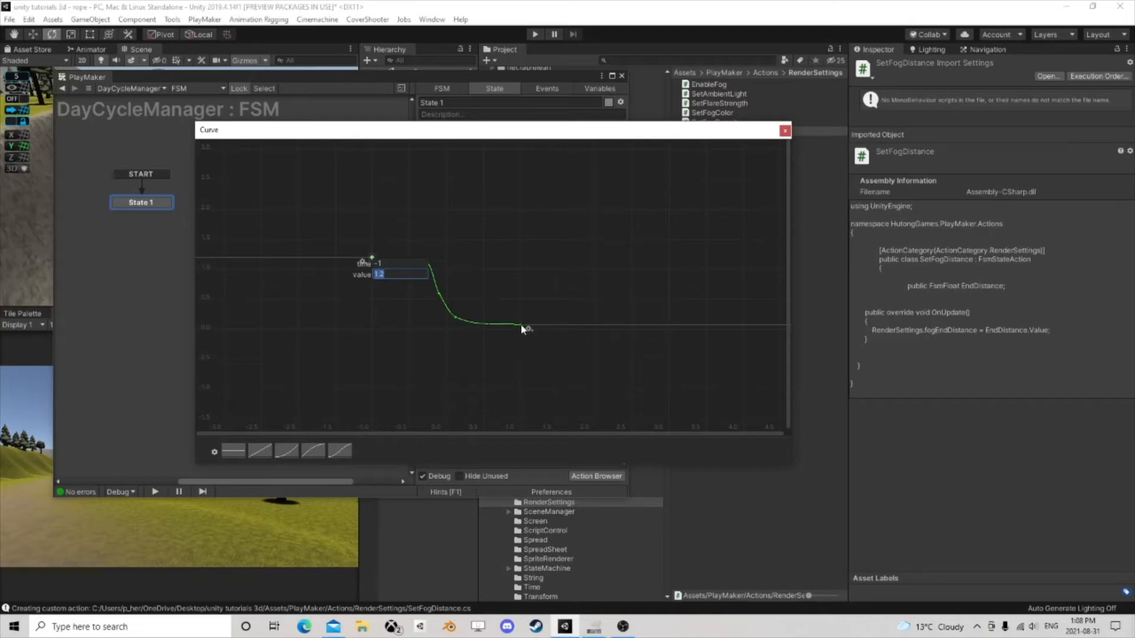
click(588, 345)
click(520, 324)
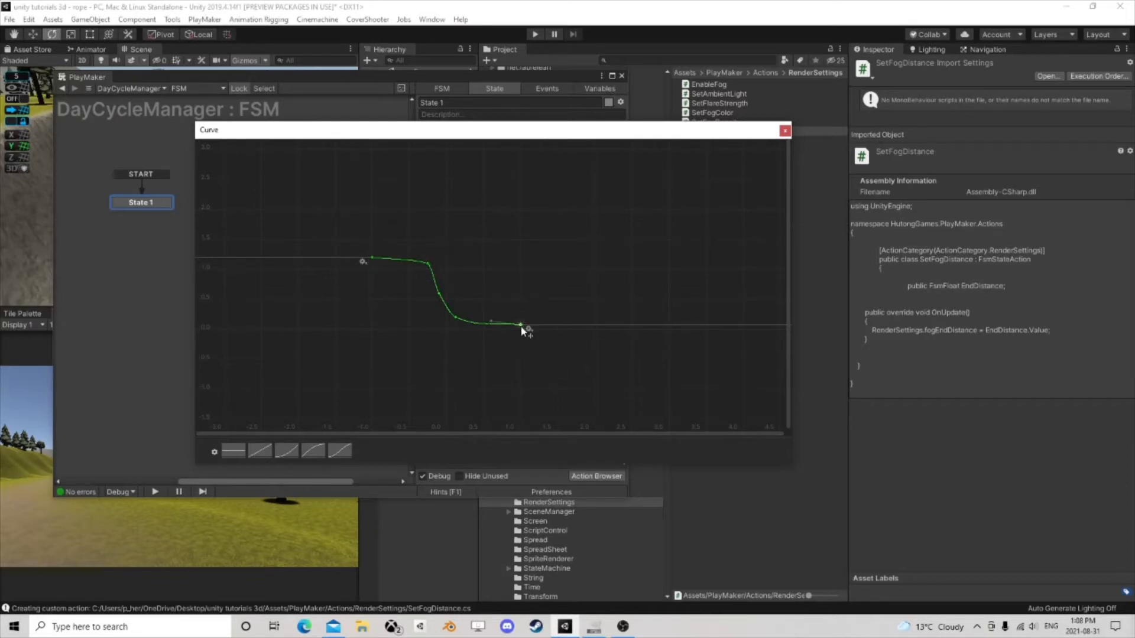
click(372, 259)
key(Return)
text(300)
key(Return)
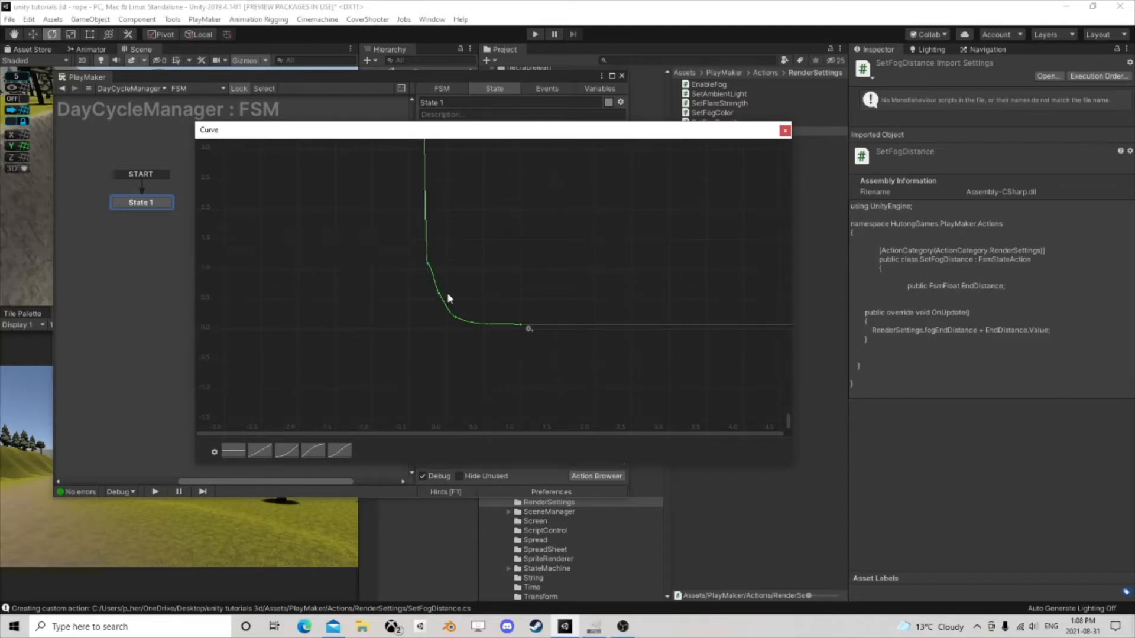
Step: Set the last key of the fog curve to time 1 and value 60
middle_drag(439, 224, 419, 385)
middle_drag(407, 196, 402, 395)
scroll(382, 248, down, 2)
middle_drag(379, 248, 367, 424)
scroll(365, 244, down, 10)
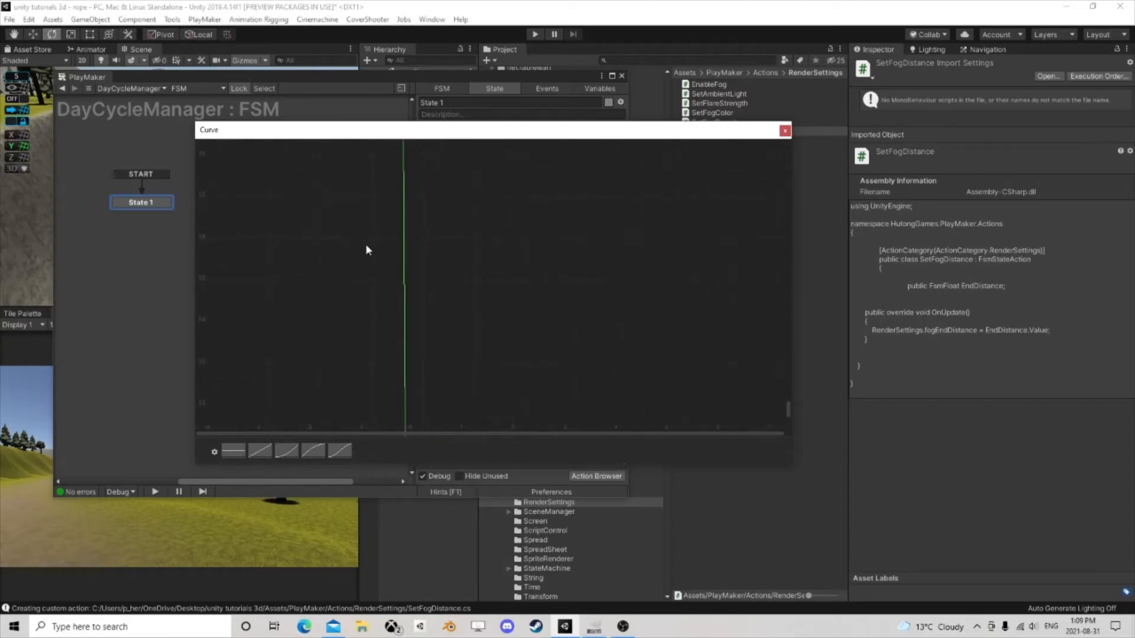
scroll(391, 274, down, 4)
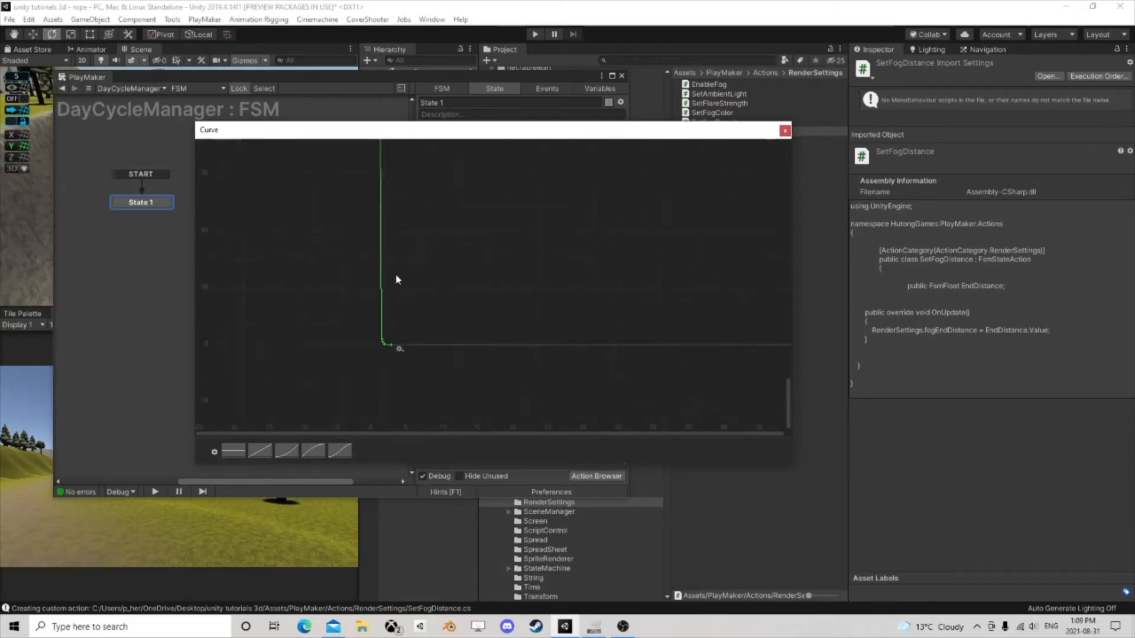
scroll(394, 287, up, 9)
scroll(380, 254, up, 6)
middle_drag(378, 376, 393, 266)
scroll(390, 345, up, 2)
scroll(393, 266, up, 2)
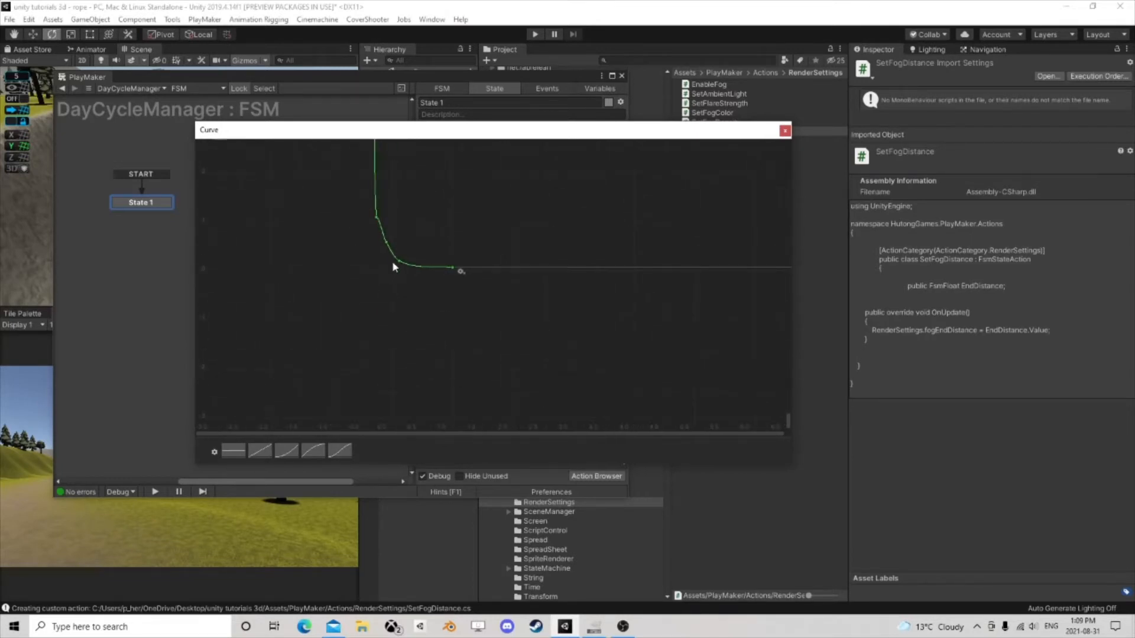
double_click(453, 269)
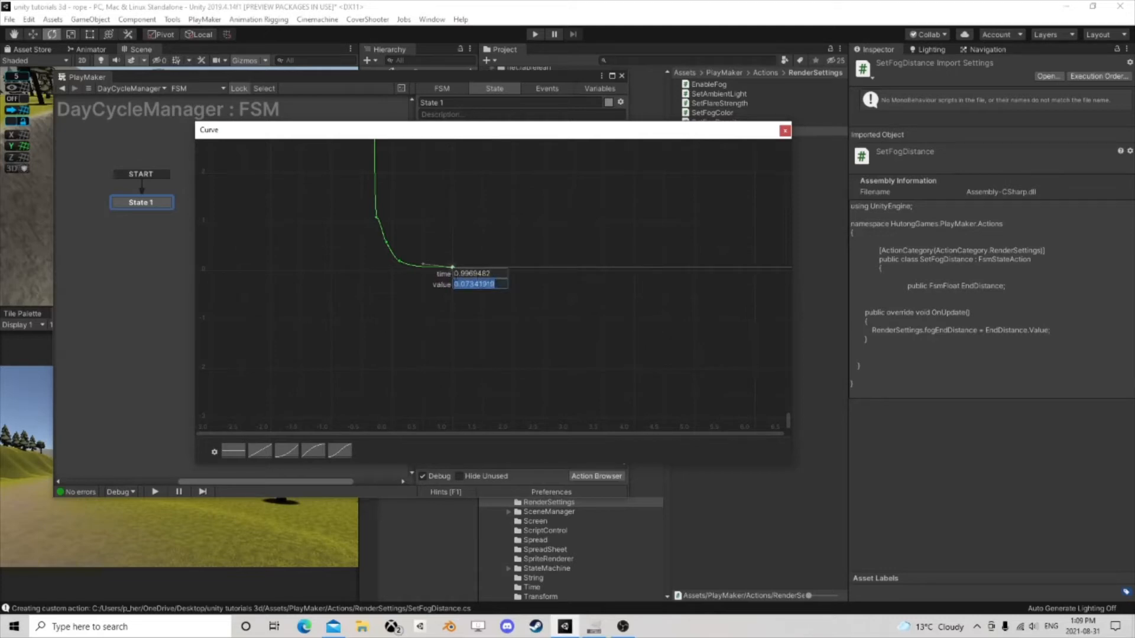
drag(493, 275, 453, 276)
text(1)
key(Return)
double_click(453, 269)
key(BackSpace)
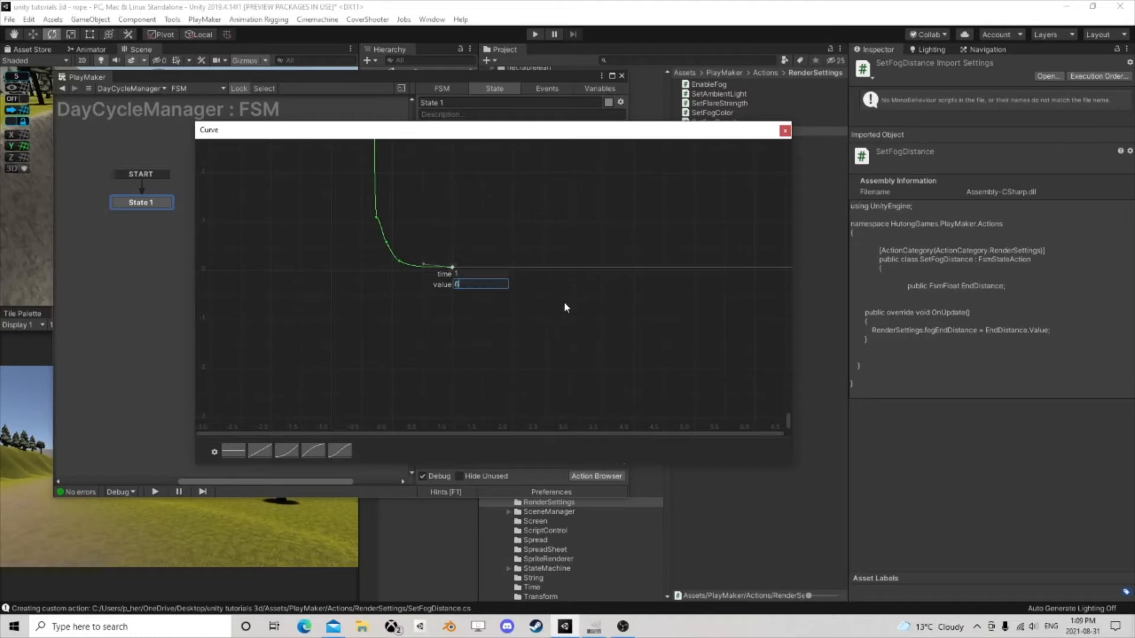
text(60)
key(Return)
Step: Set the value of the fog curve's fourth key, just after time 0, to 75
middle_drag(417, 254, 457, 316)
scroll(457, 317, up, 2)
middle_drag(438, 256, 461, 279)
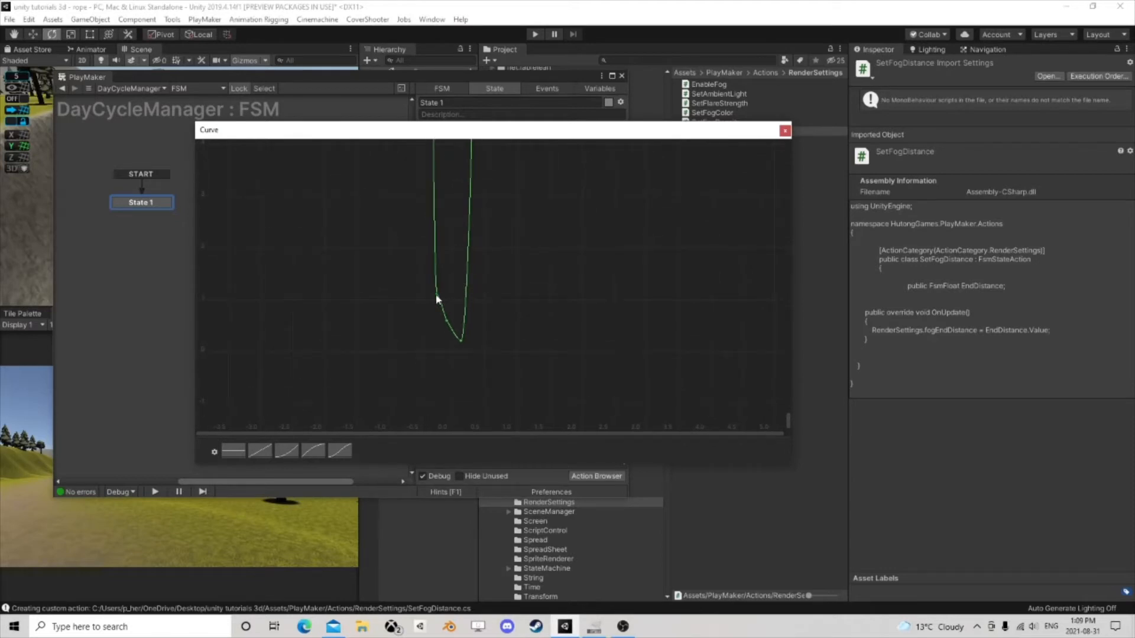
click(461, 341)
key(Return)
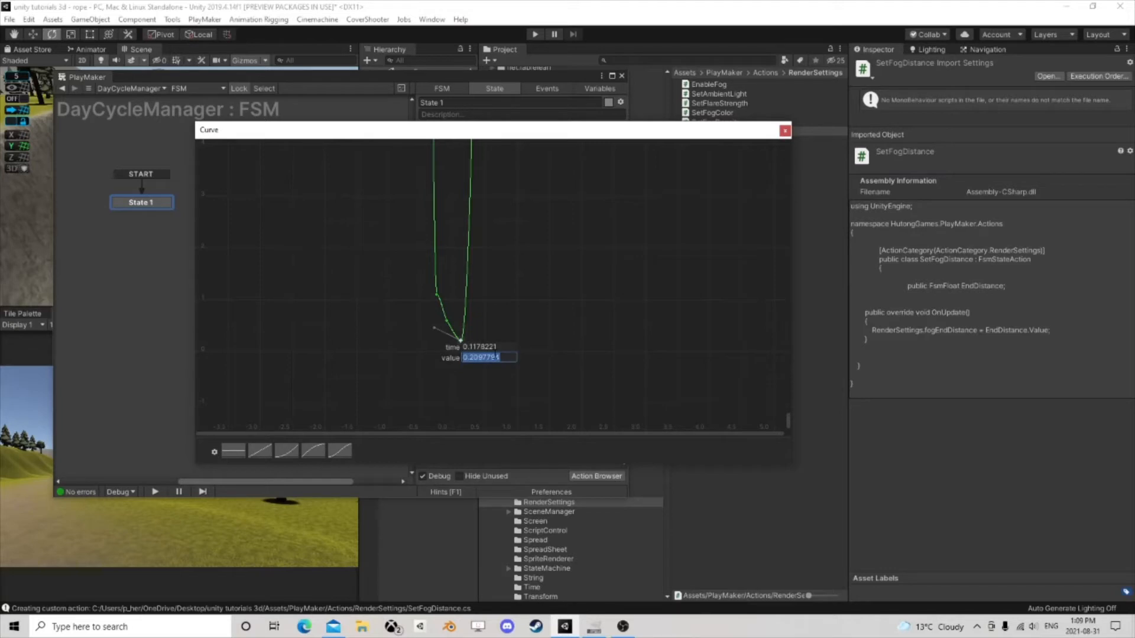
text(0.5)
key(Return)
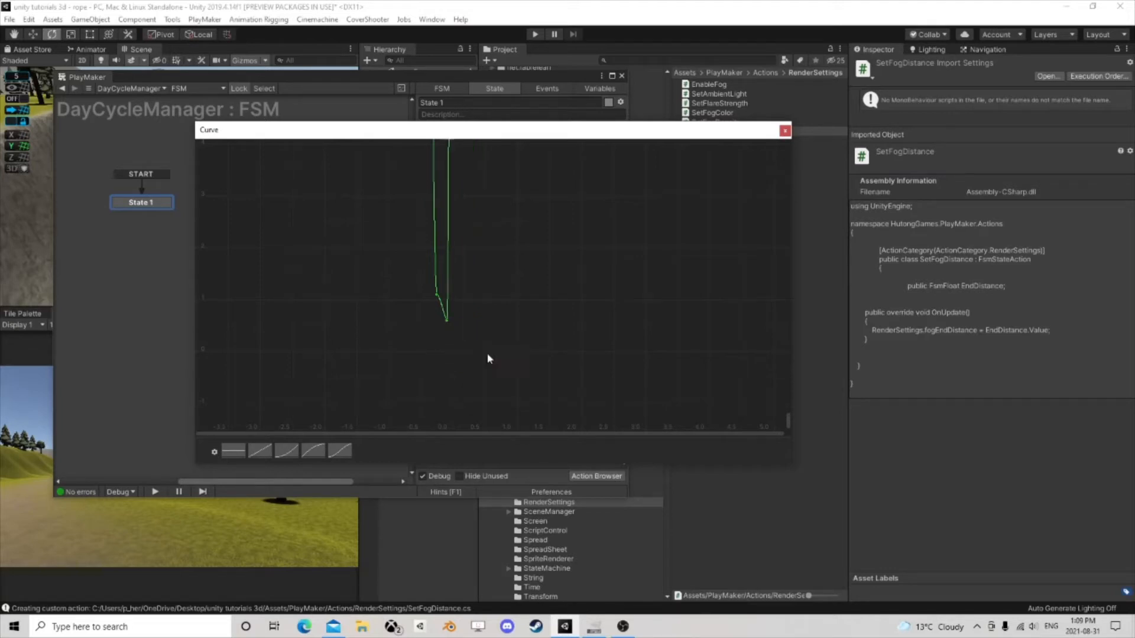
Step: Set the fog curve's third key to value 90 and its second key to value 120, and close the curve window
click(446, 322)
key(Return)
key(Return)
key(Return)
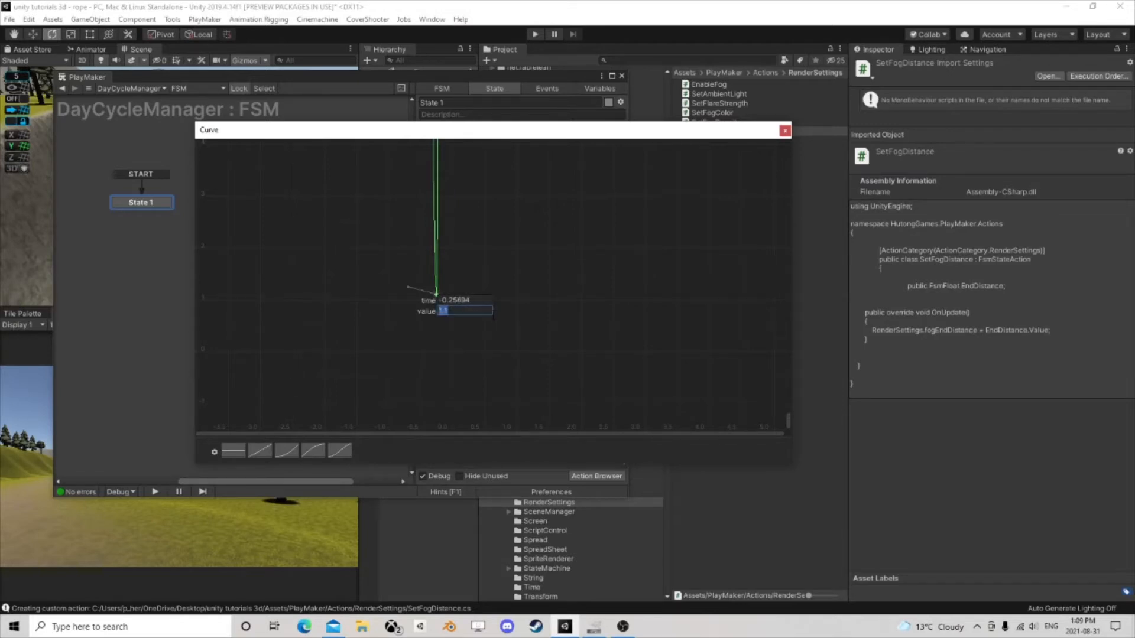
text(100)
key(Return)
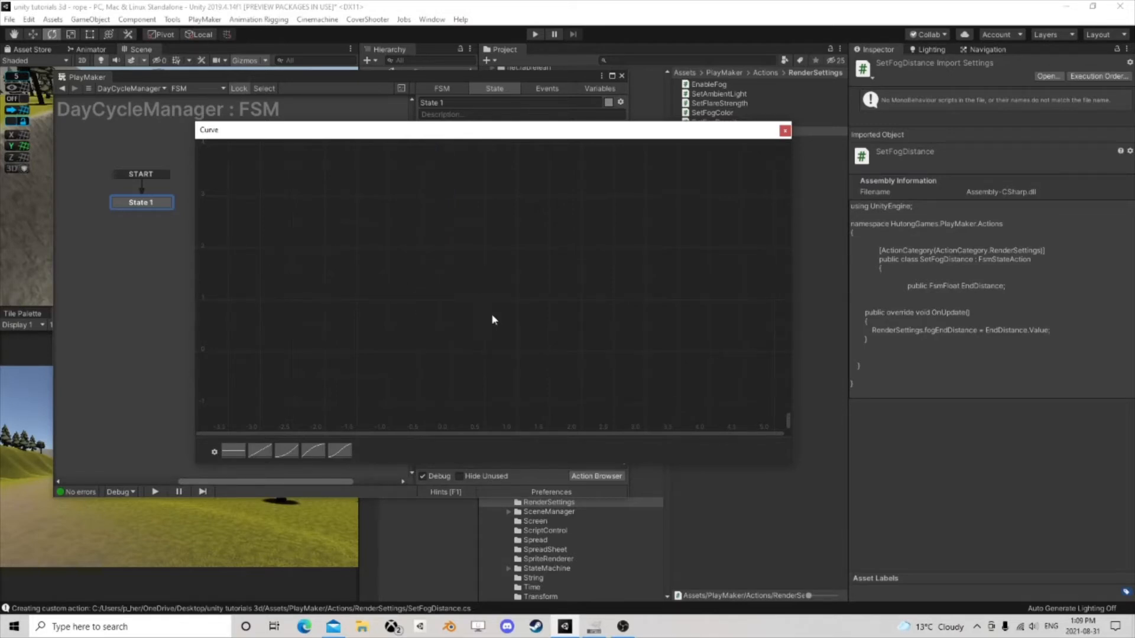
scroll(443, 283, down, 5)
scroll(426, 286, down, 5)
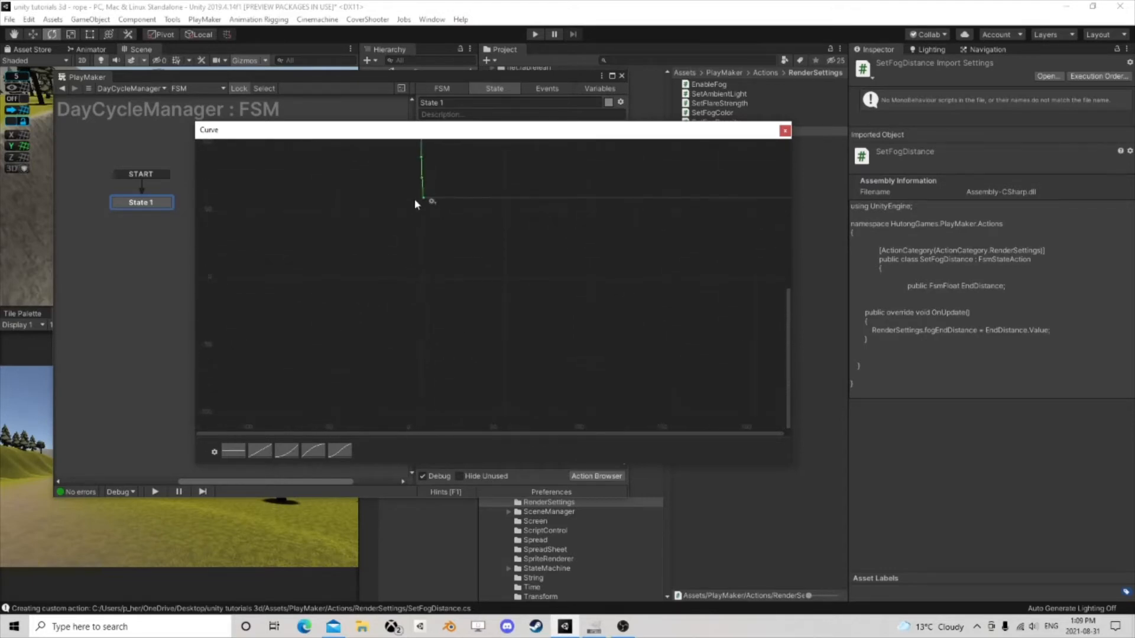
scroll(396, 368, down, 4)
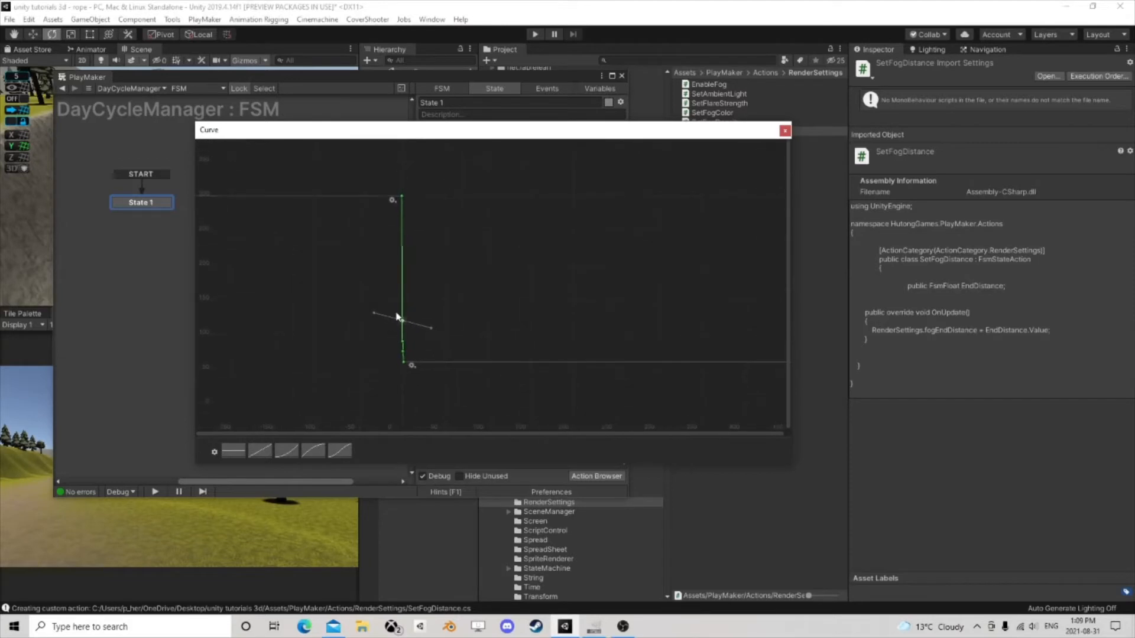
middle_drag(398, 257, 409, 302)
scroll(409, 303, up, 1)
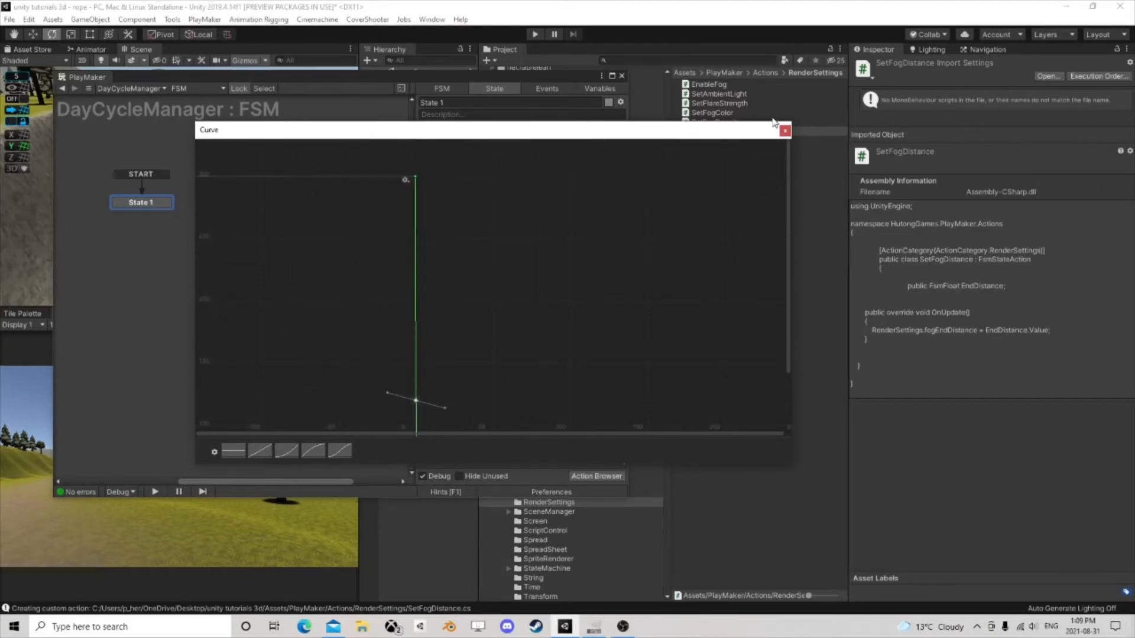
click(785, 130)
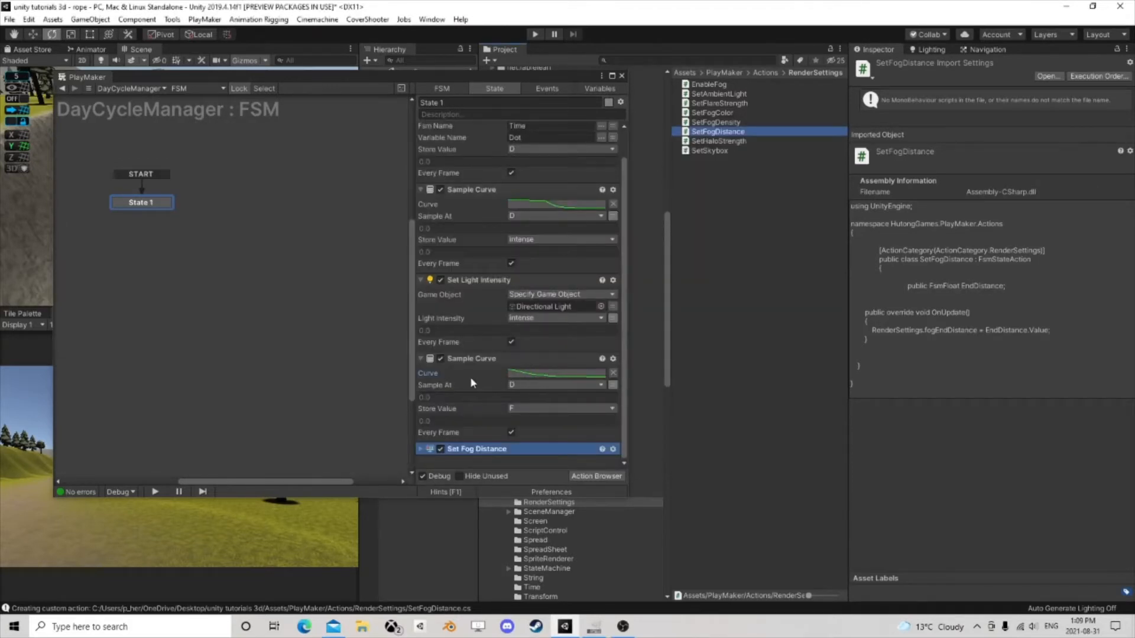
Step: Raise the second key of the fog curve to 200 and finally to 250, and tilt its tangent into a downward slope
click(531, 373)
scroll(502, 312, down, 4)
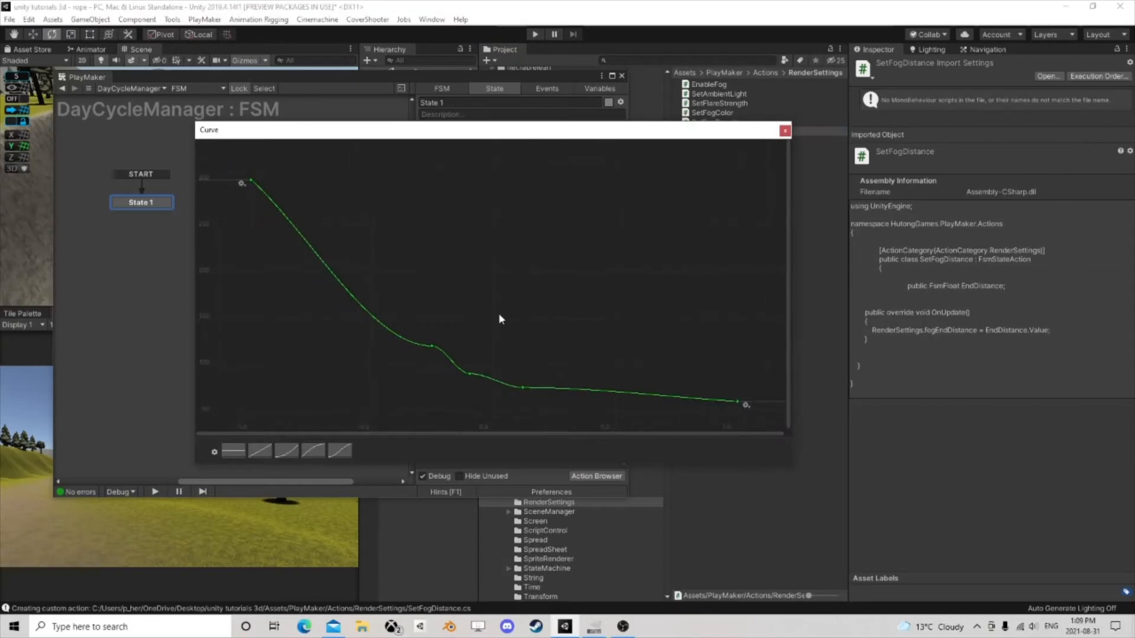
middle_drag(498, 323, 507, 304)
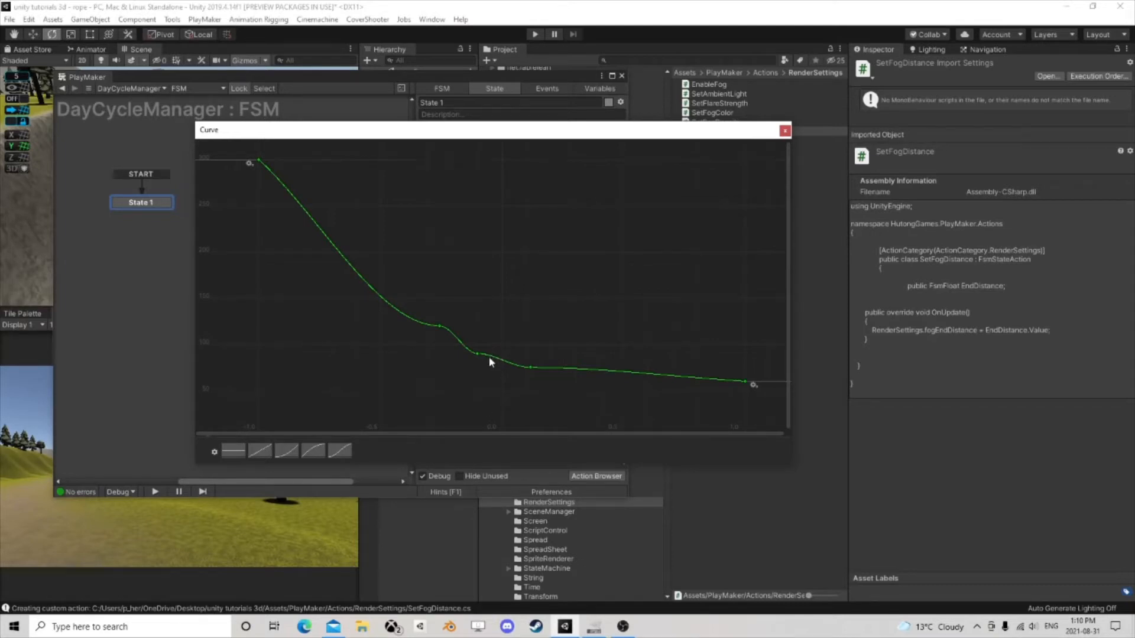
click(440, 327)
double_click(440, 328)
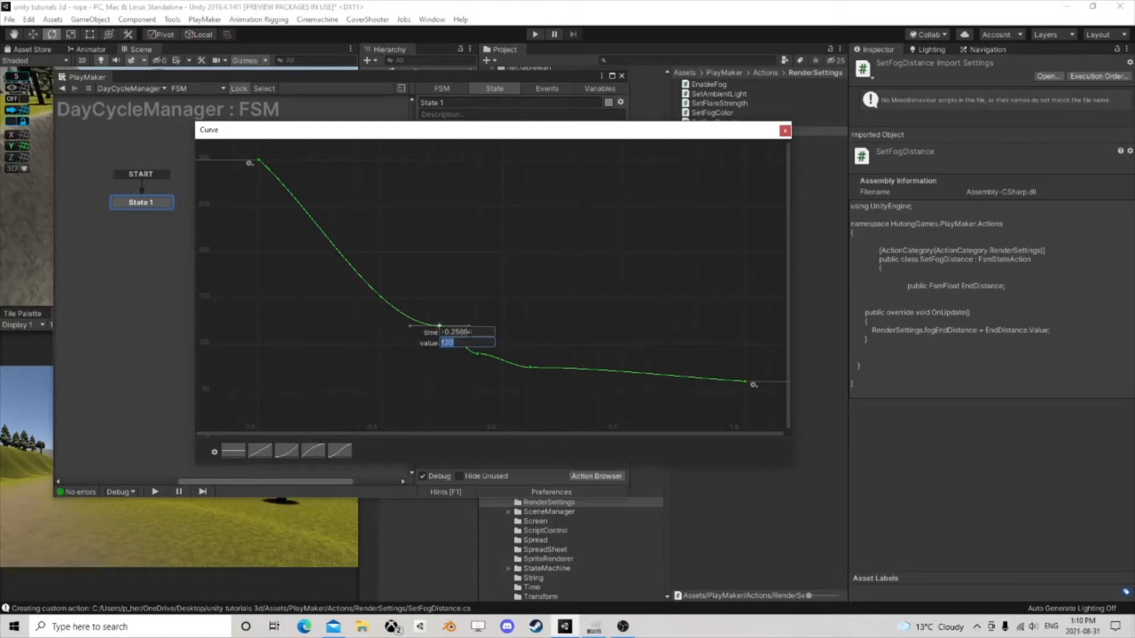
text(200)
key(Return)
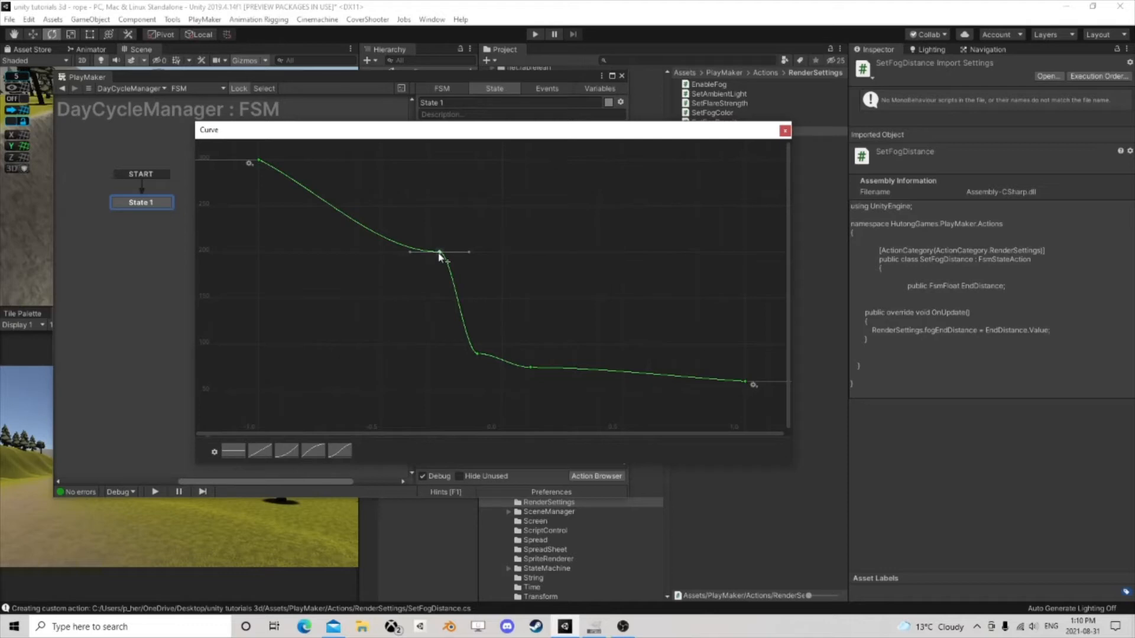
key(Return)
text(250)
key(Return)
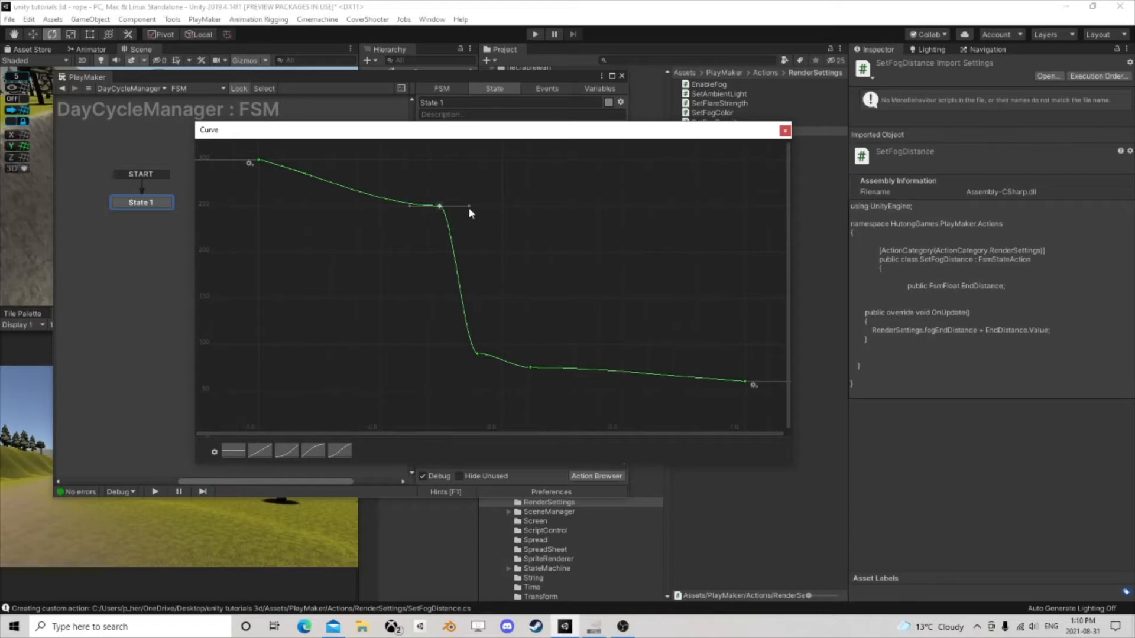
drag(468, 207, 458, 222)
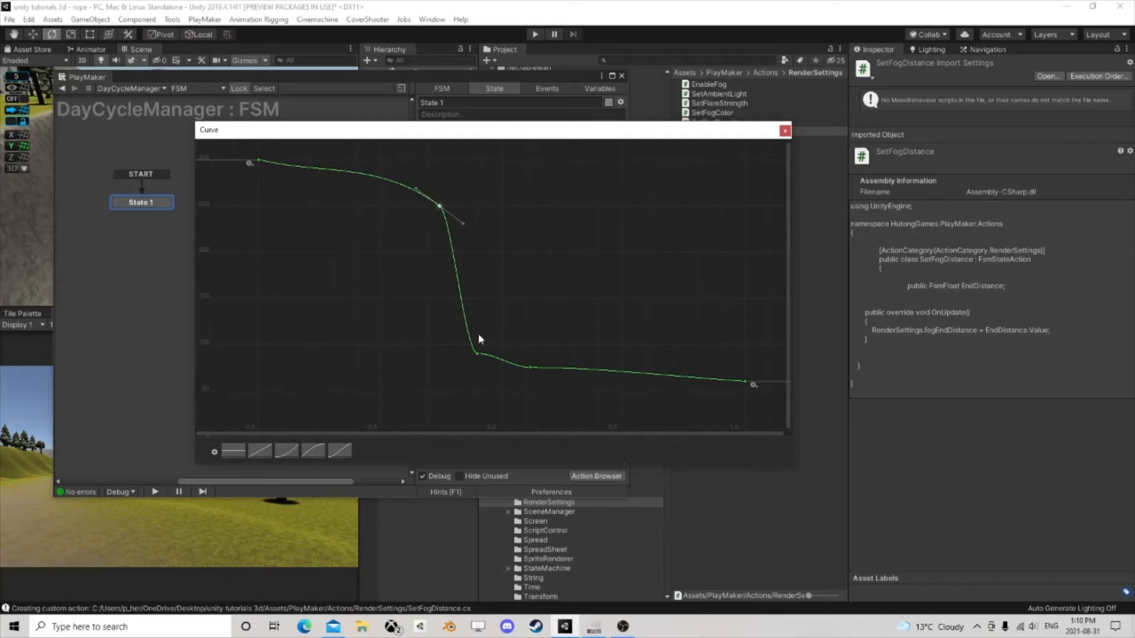
Step: Tilt the tangents of the fog curve's fourth and third keys into downward slopes, and close the curve and PlayMaker windows
click(477, 354)
key(Return)
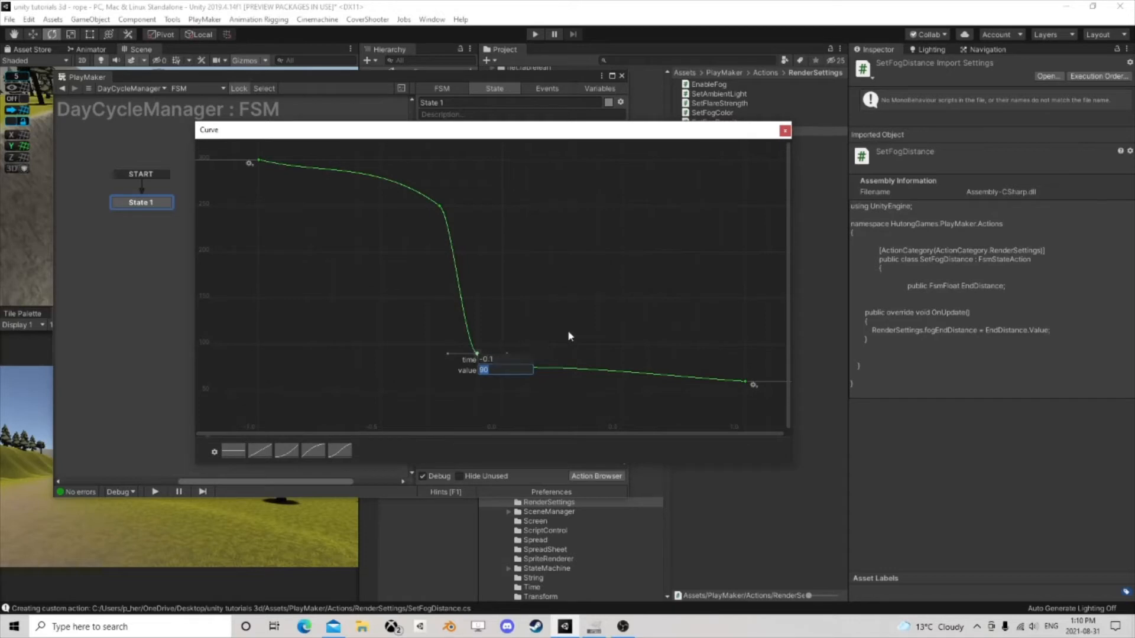
click(525, 367)
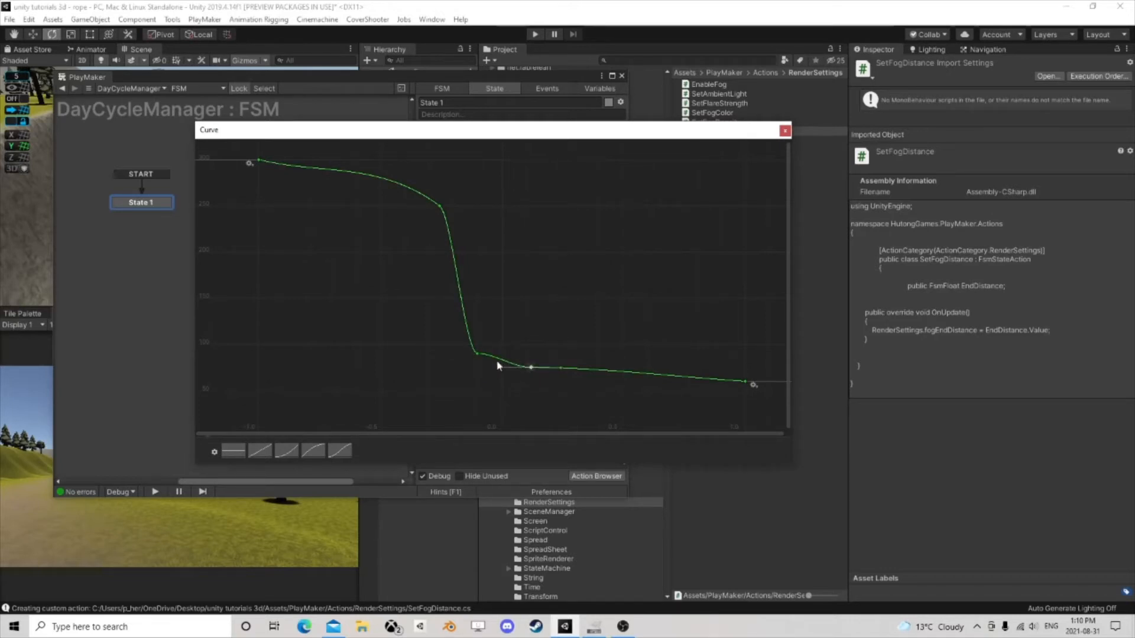
double_click(532, 369)
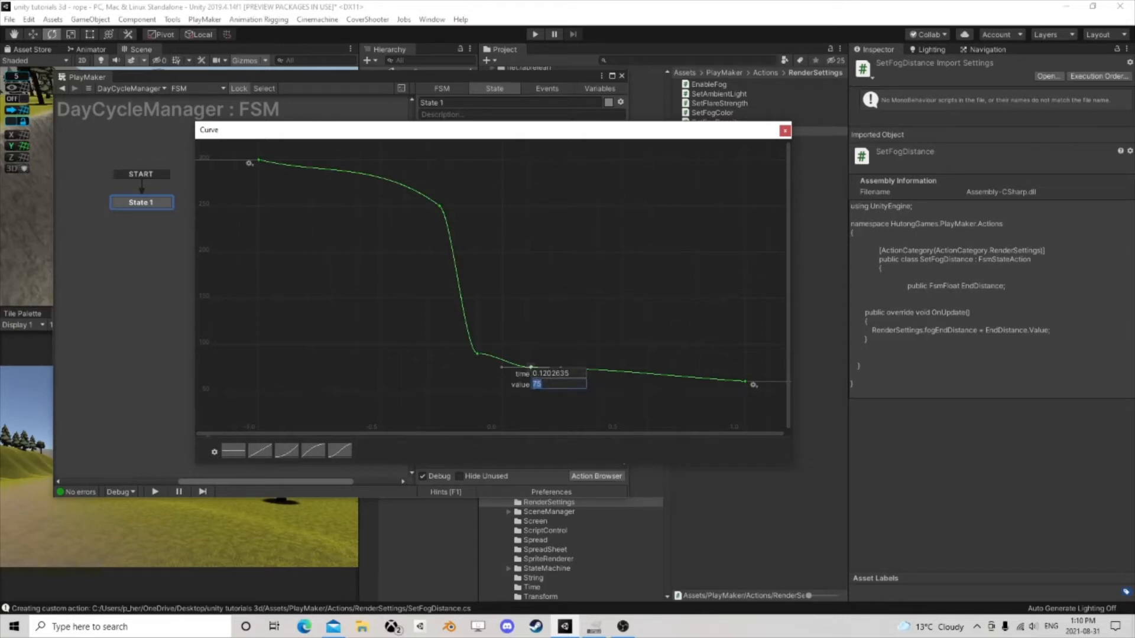
key(Return)
drag(562, 369, 560, 376)
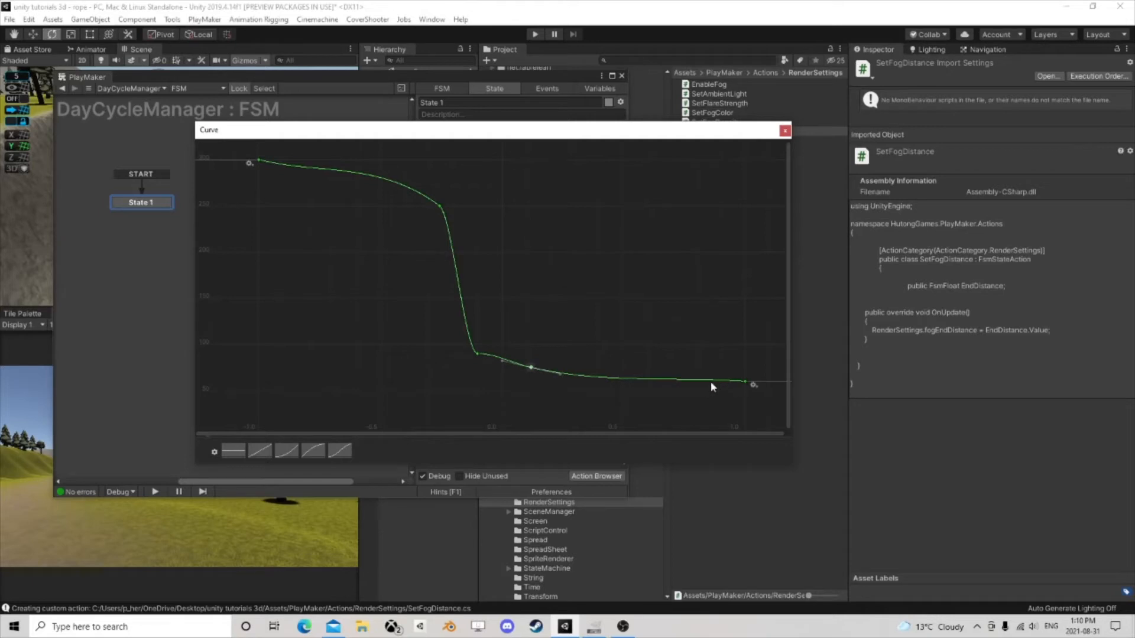
click(477, 353)
drag(506, 355, 508, 368)
click(785, 131)
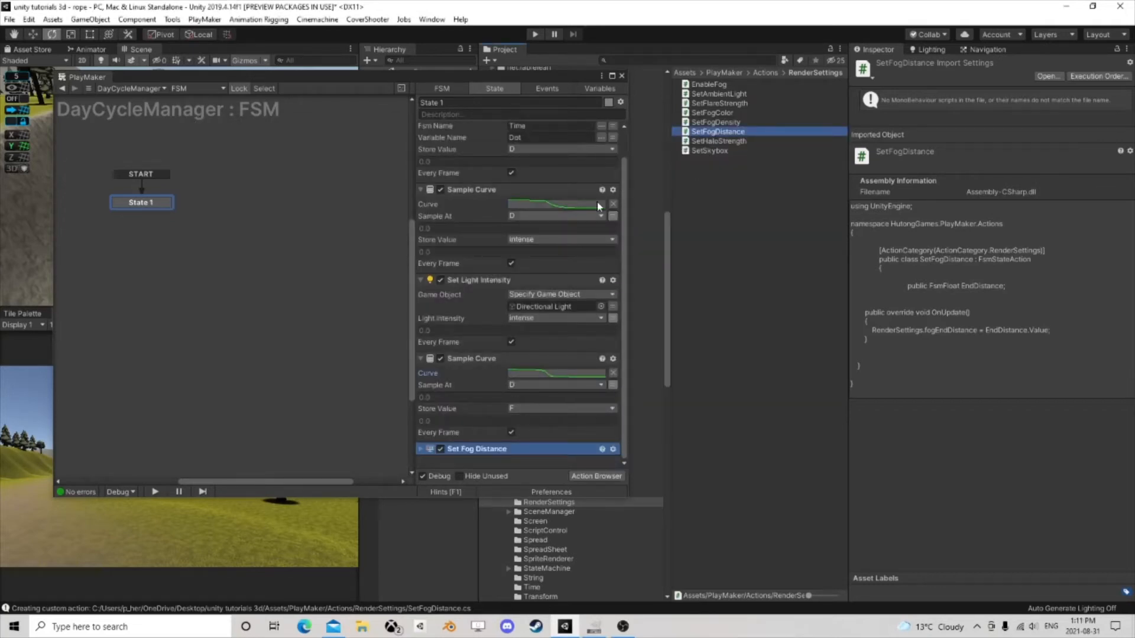
click(621, 76)
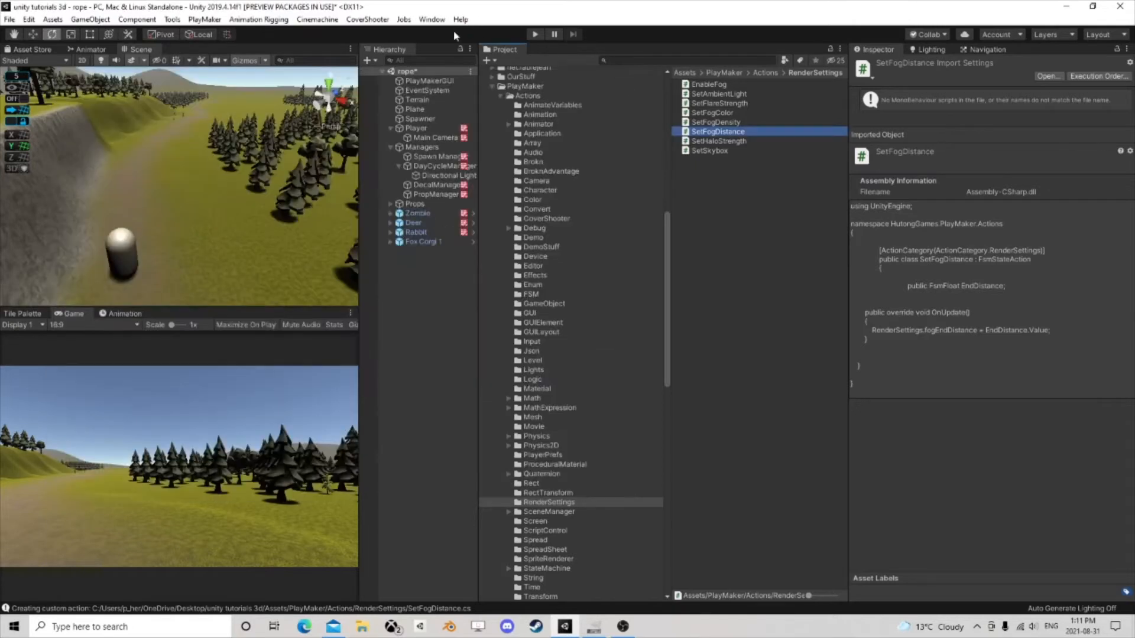
Step: Play-test the scene to examine the fog through the day-night cycle, enlarge the scene view, and stop the test
click(533, 34)
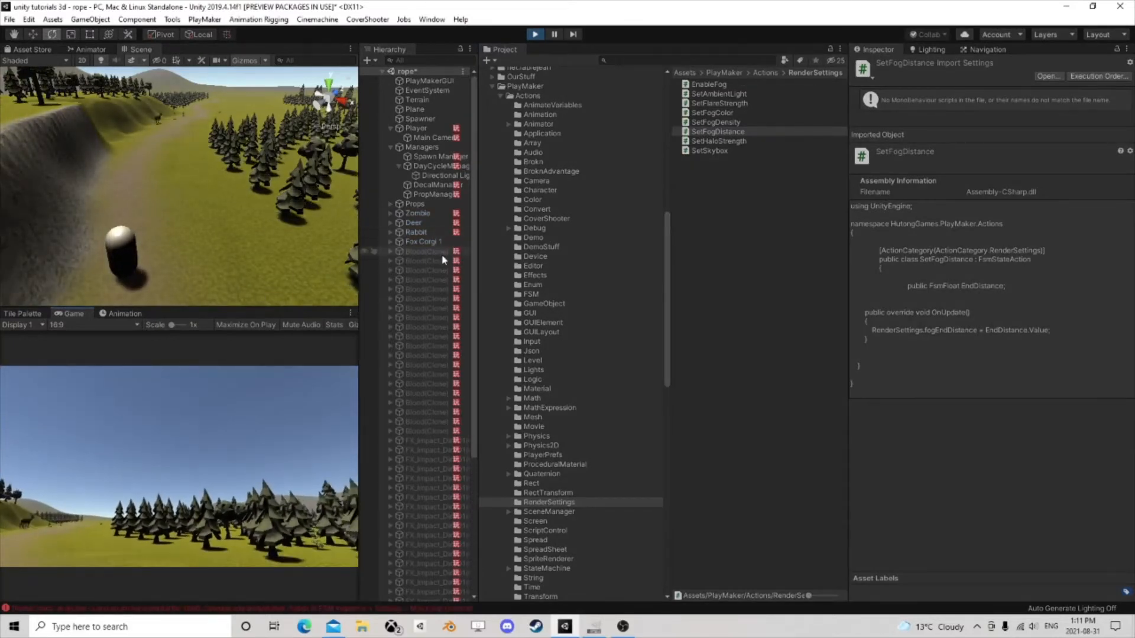
click(442, 252)
right_drag(241, 240, 295, 210)
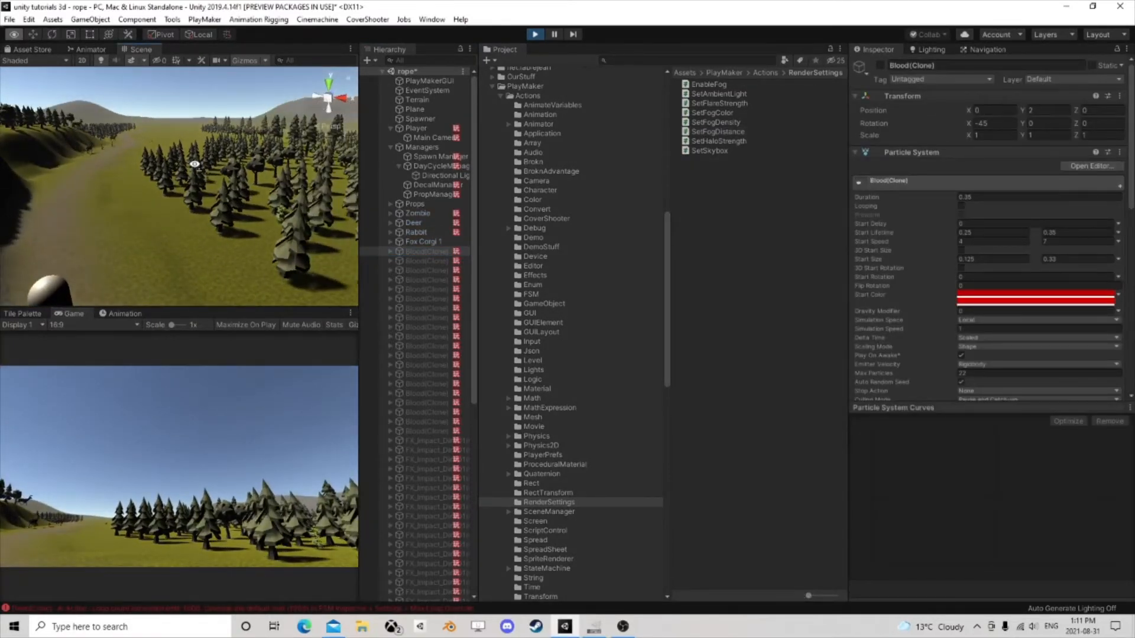
mouse_move(194, 165)
right_down()
mouse_move(271, 147)
mouse_move(185, 158)
mouse_move(172, 172)
mouse_move(267, 177)
mouse_move(205, 246)
mouse_move(249, 197)
right_up()
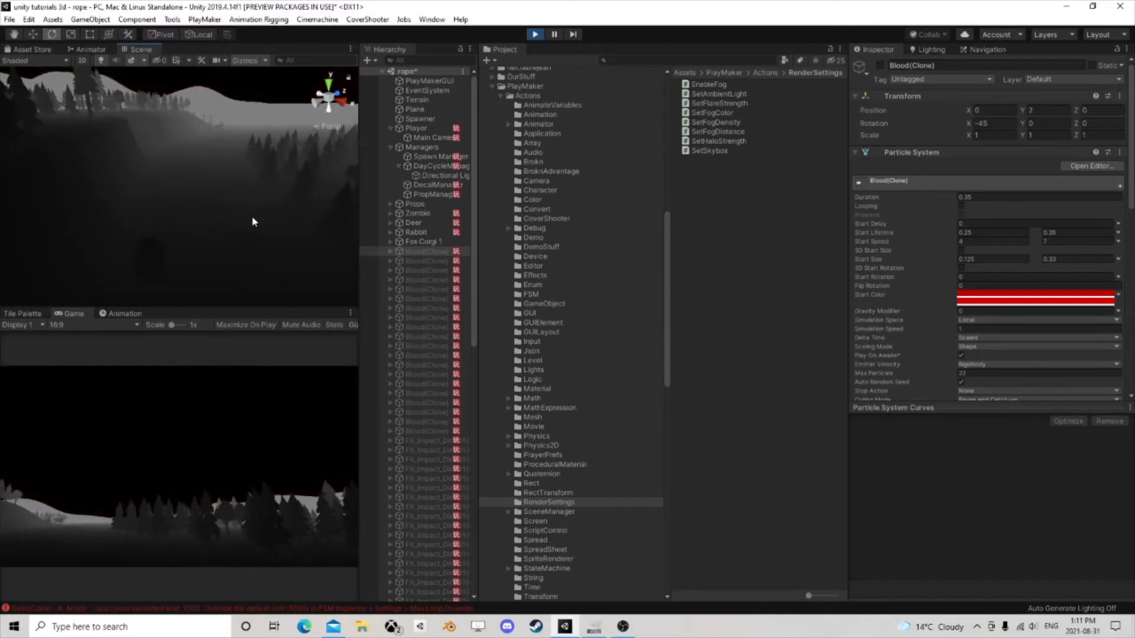
key(e)
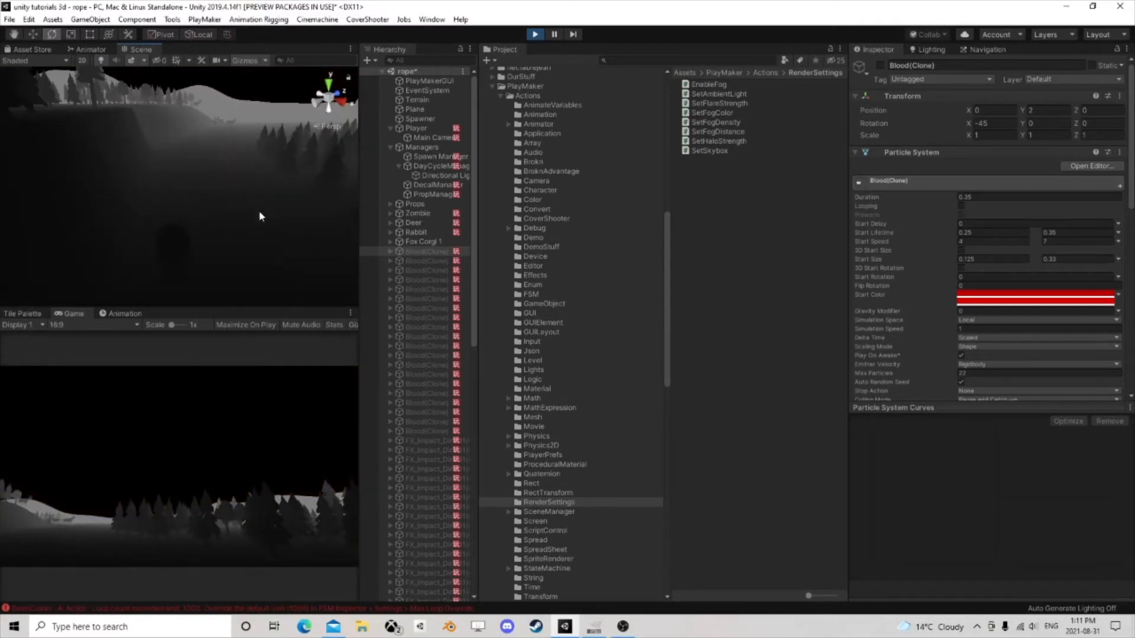
drag(251, 308, 178, 466)
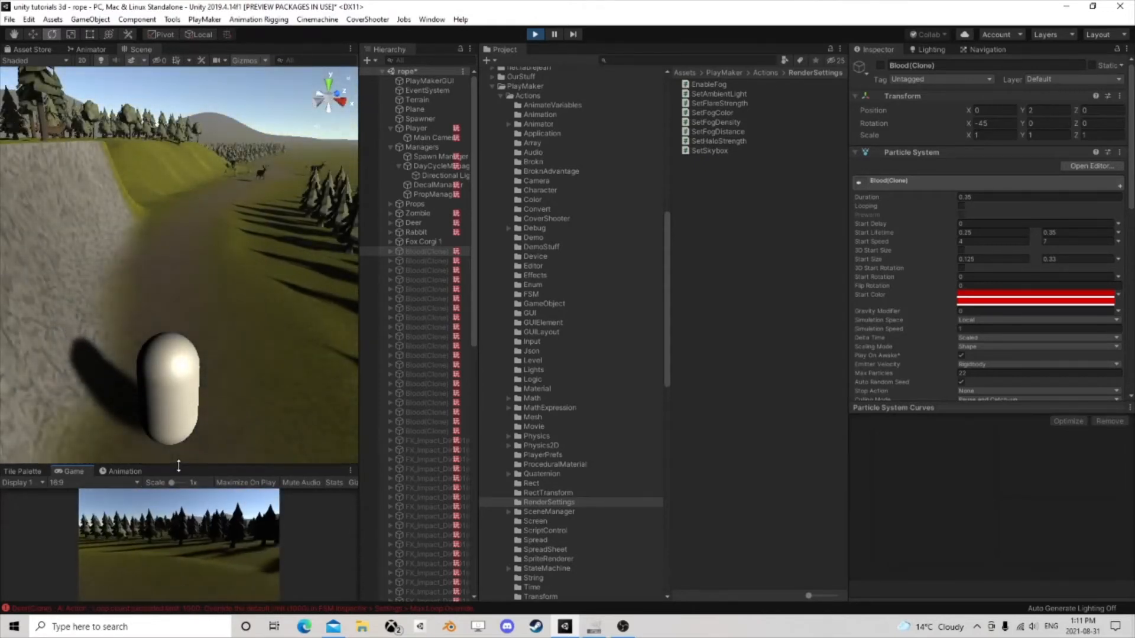
click(533, 34)
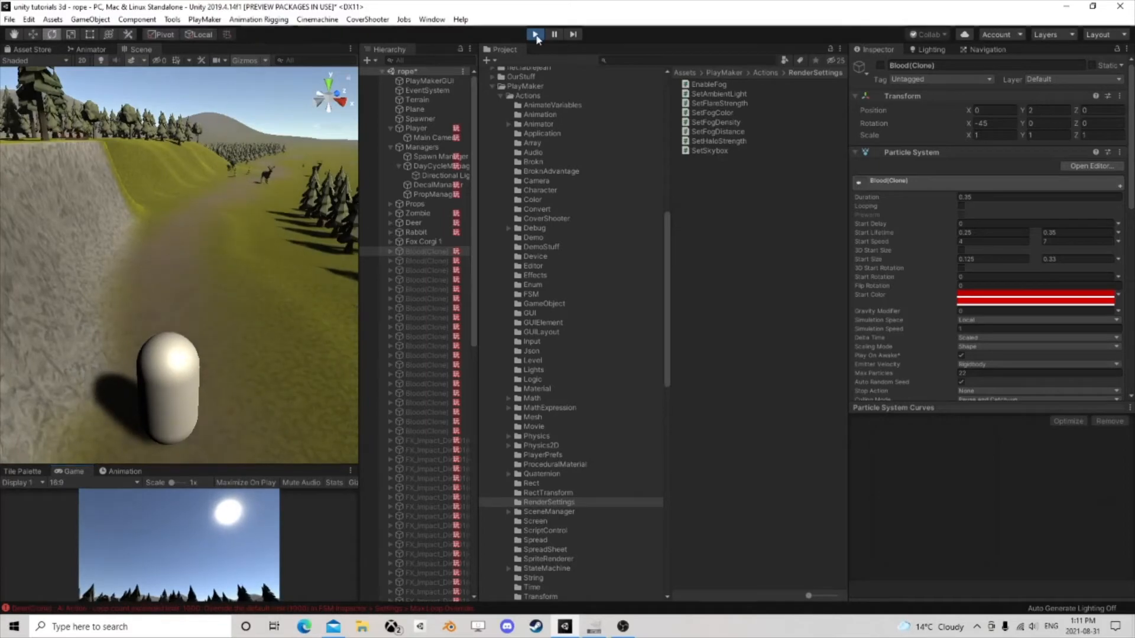
Step: Open DayCycleManager's second FSM and paste a copy of the fog distance Sample Curve action directly after the original
click(416, 128)
click(428, 168)
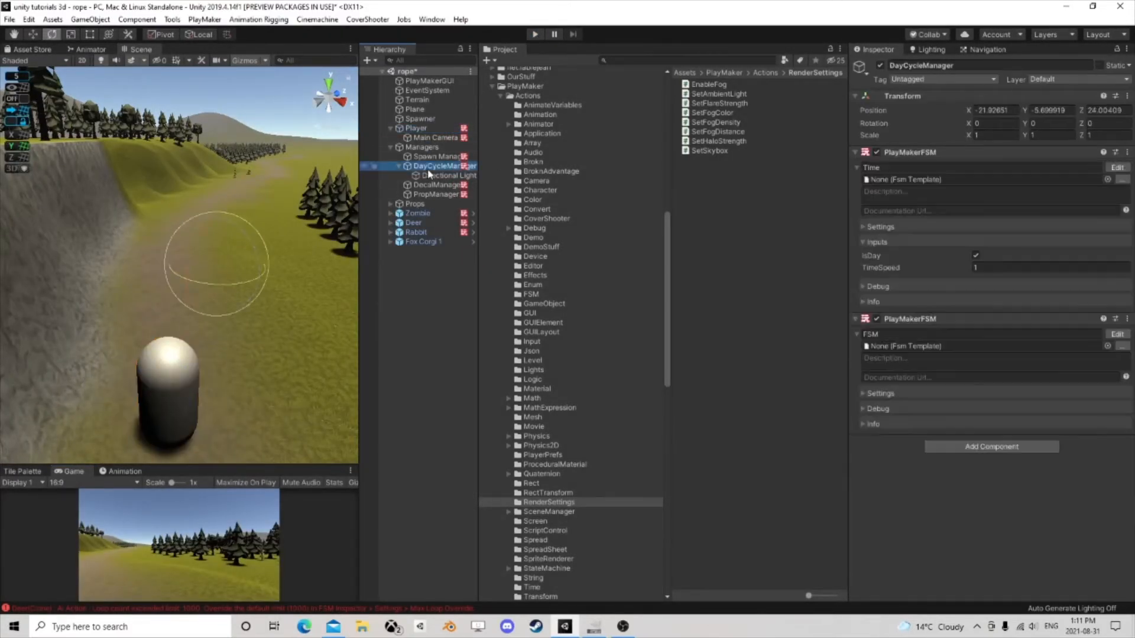
click(1117, 334)
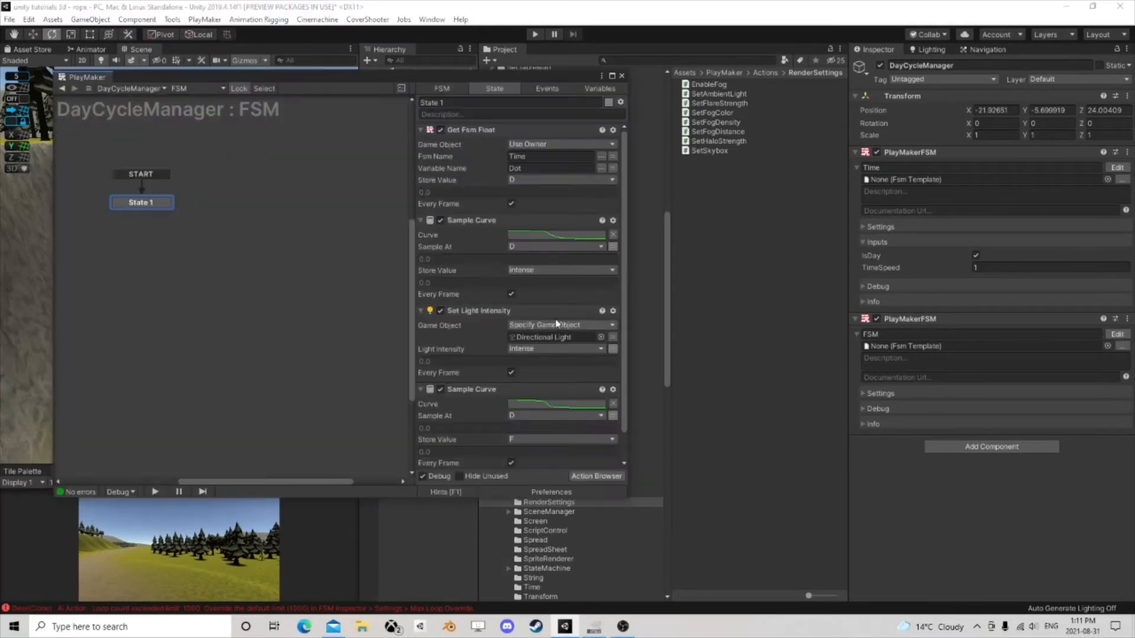
scroll(486, 343, down, 1)
right_click(463, 358)
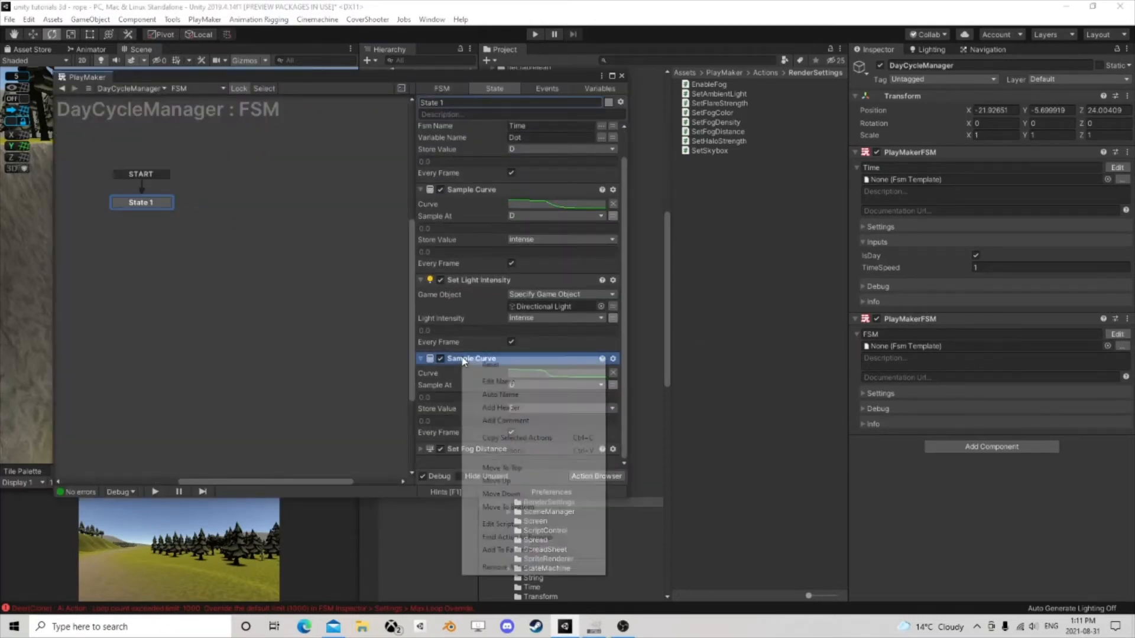
click(506, 438)
right_click(476, 359)
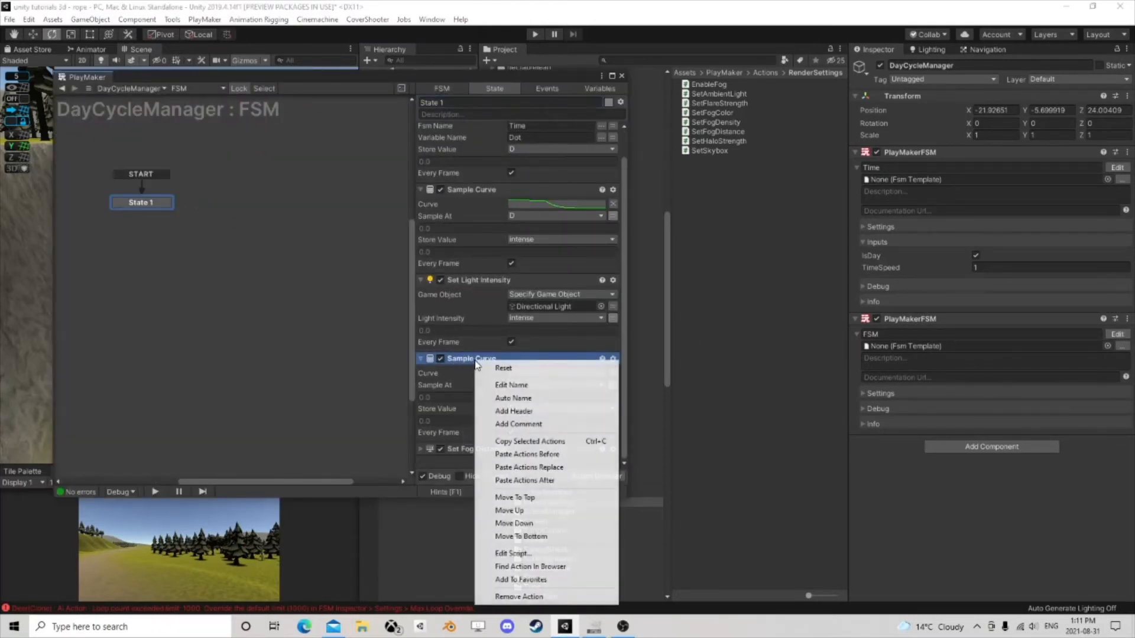
click(541, 481)
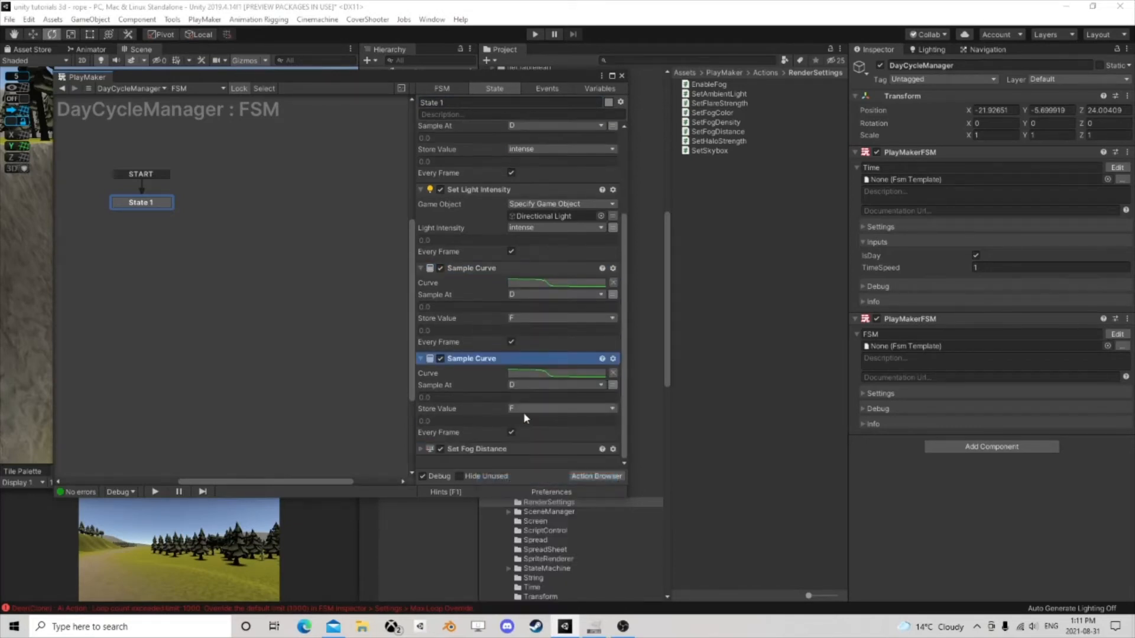
Step: Add a Set Fog Color action to State 1, move it to the end of the action list, and enable Every Frame
click(599, 476)
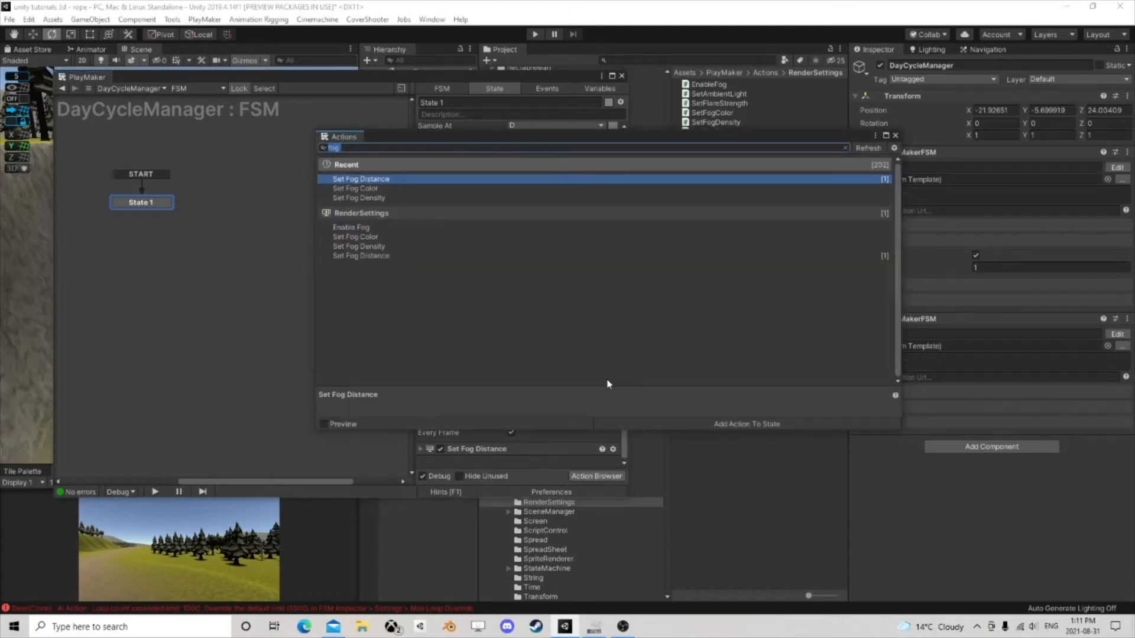
double_click(392, 188)
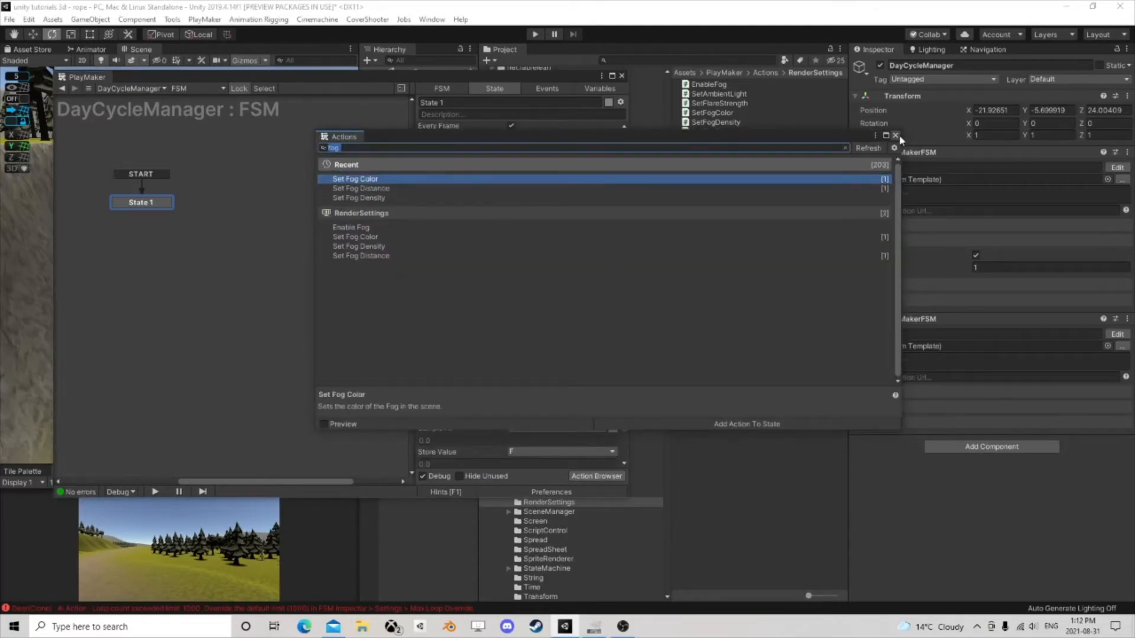
click(896, 135)
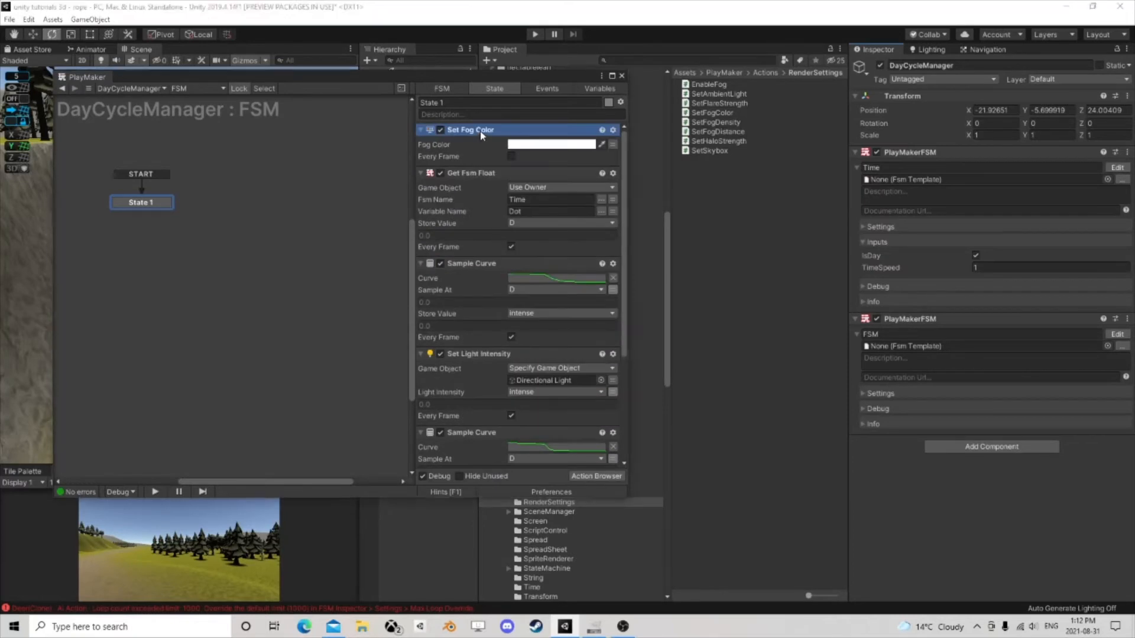
right_click(480, 131)
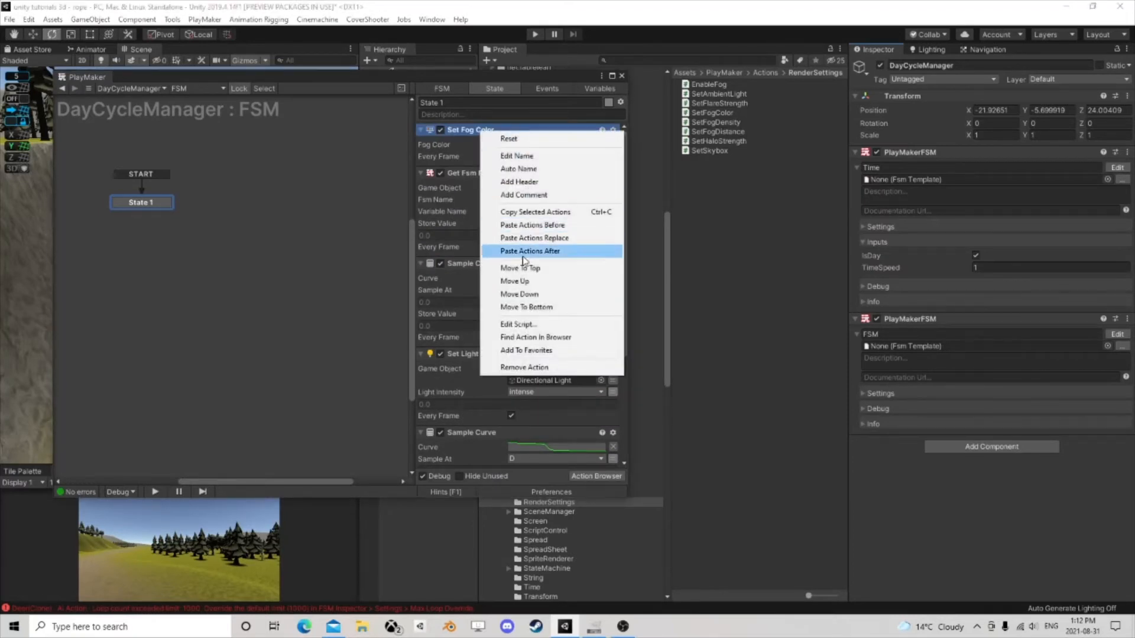
click(535, 307)
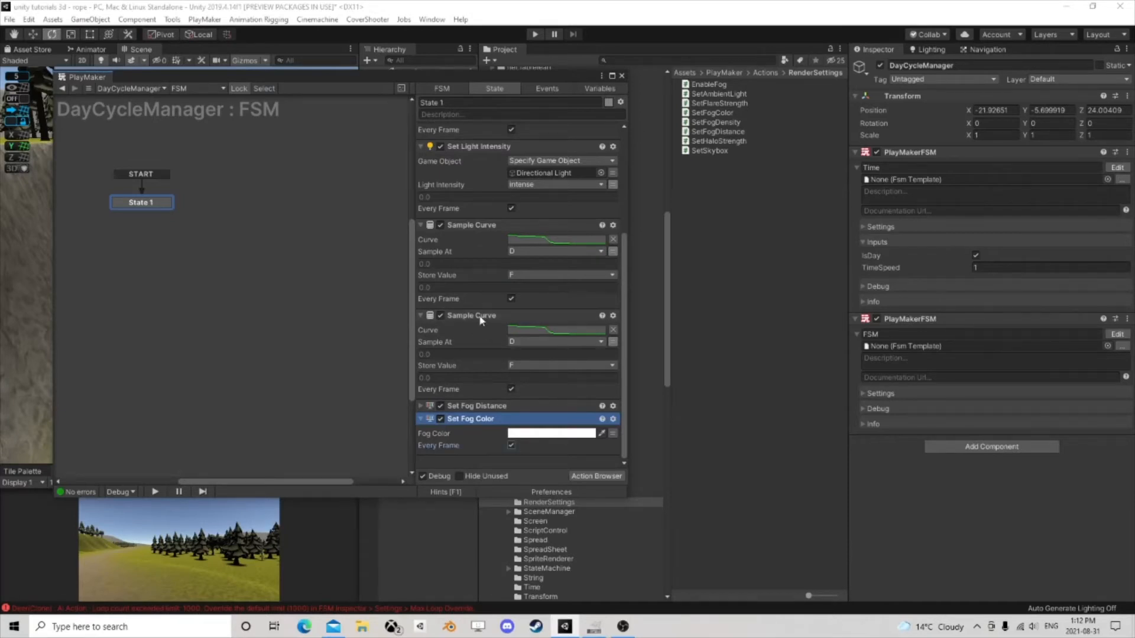
Step: Assign a new color variable named FogColor to the Set Fog Color action's fog color
click(539, 435)
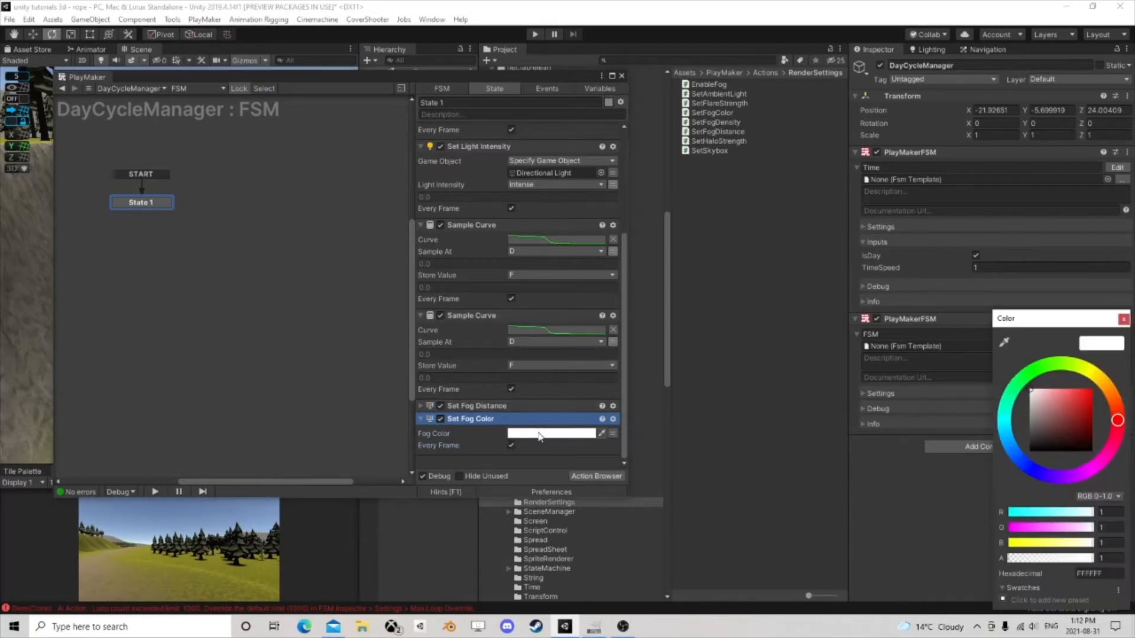
click(1123, 319)
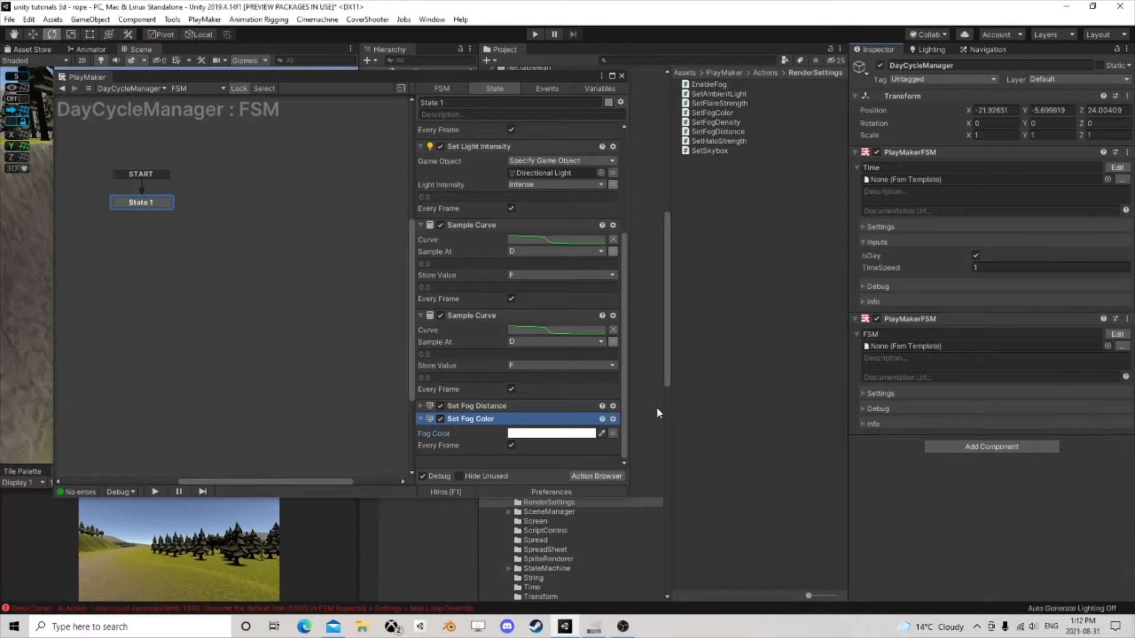
click(614, 437)
click(556, 433)
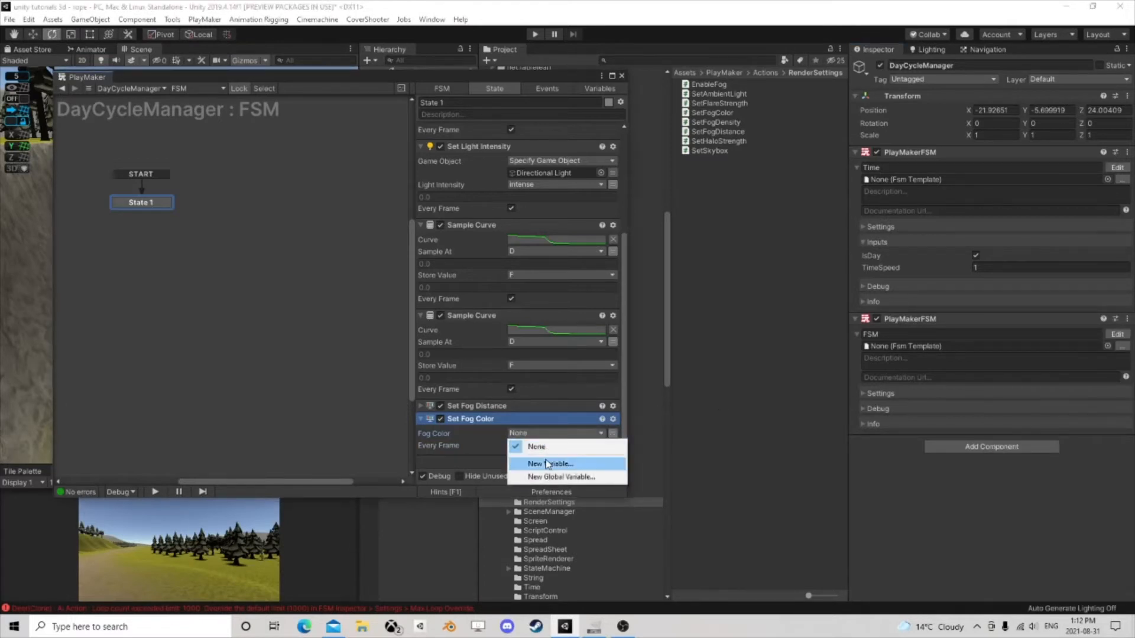
click(538, 463)
text(FogCo)
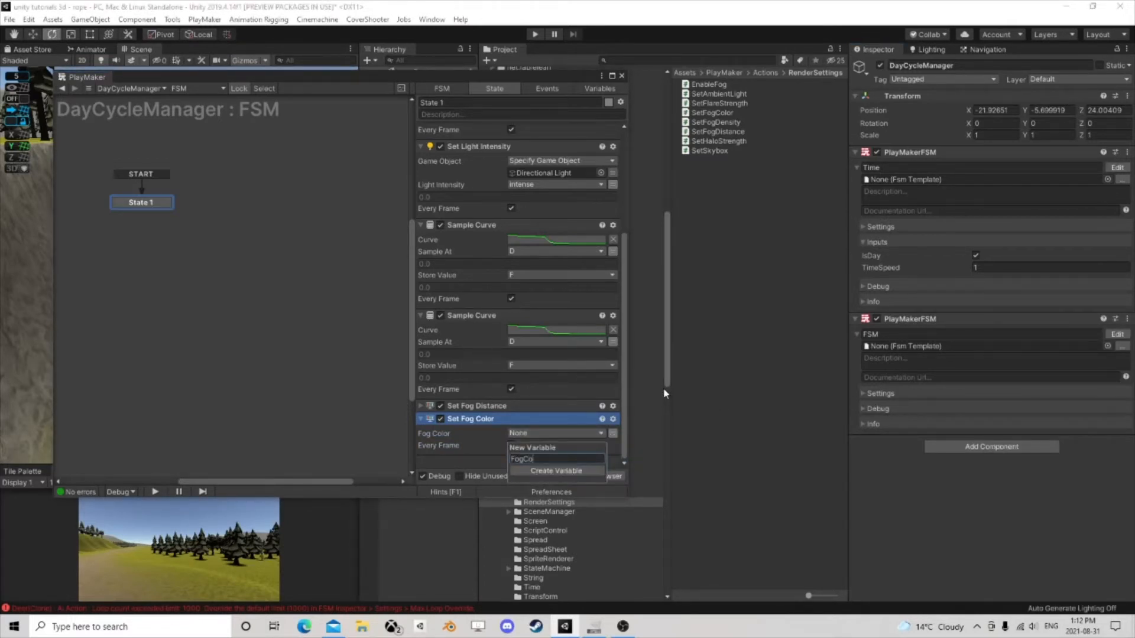
text(lor)
key(Return)
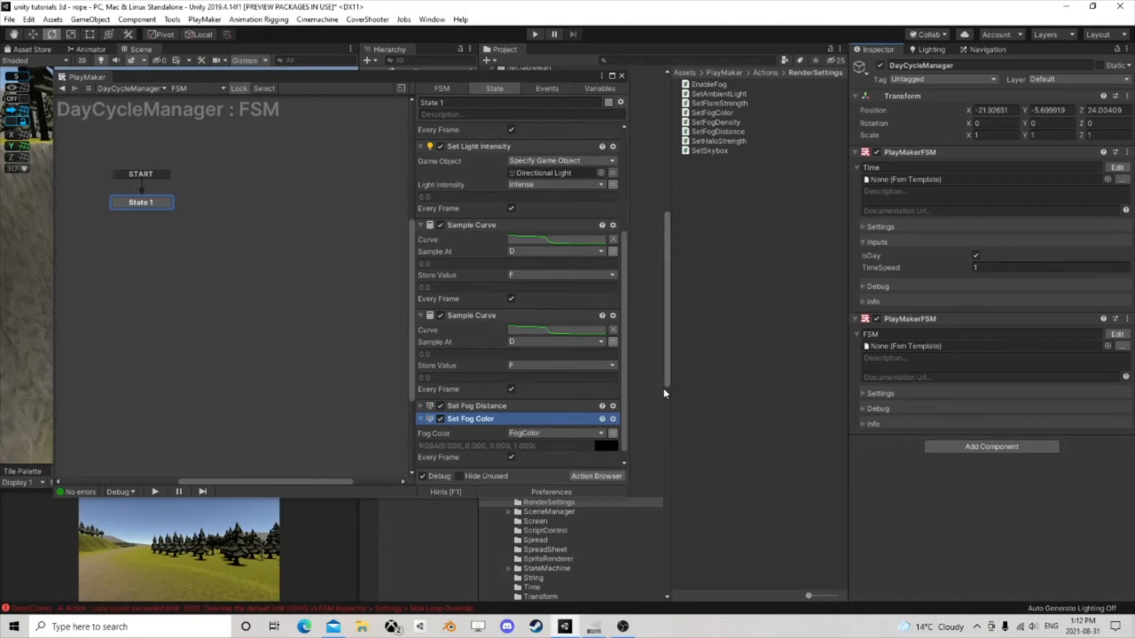
Step: Find the color-setting actions and add Set Color RGBA to State 1 directly before Set Fog Color
click(597, 475)
text(color)
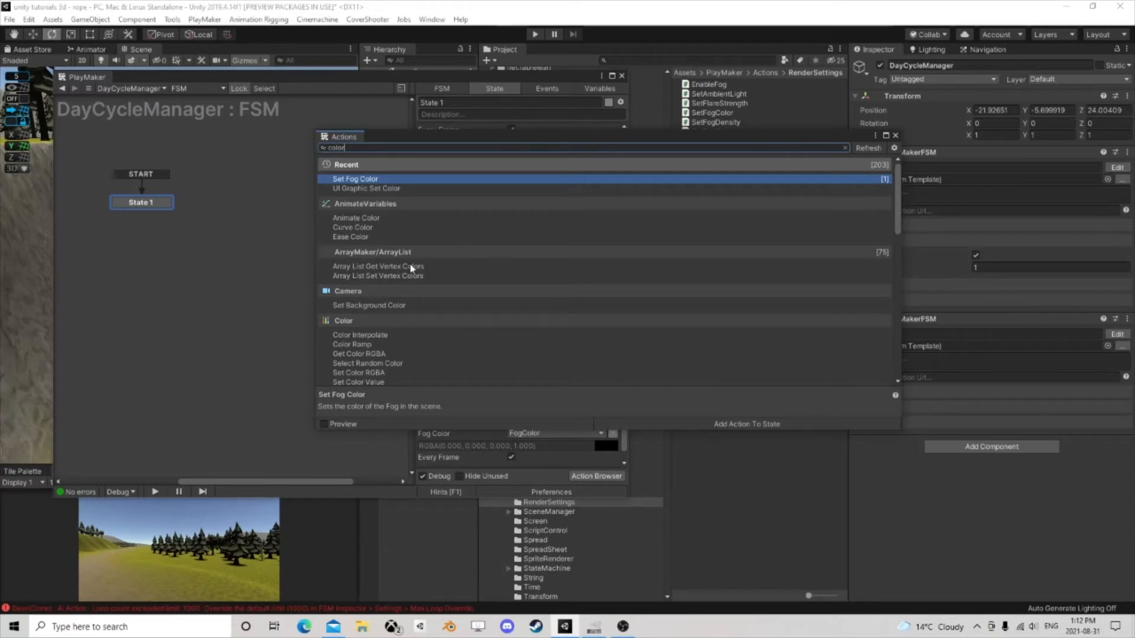
click(357, 218)
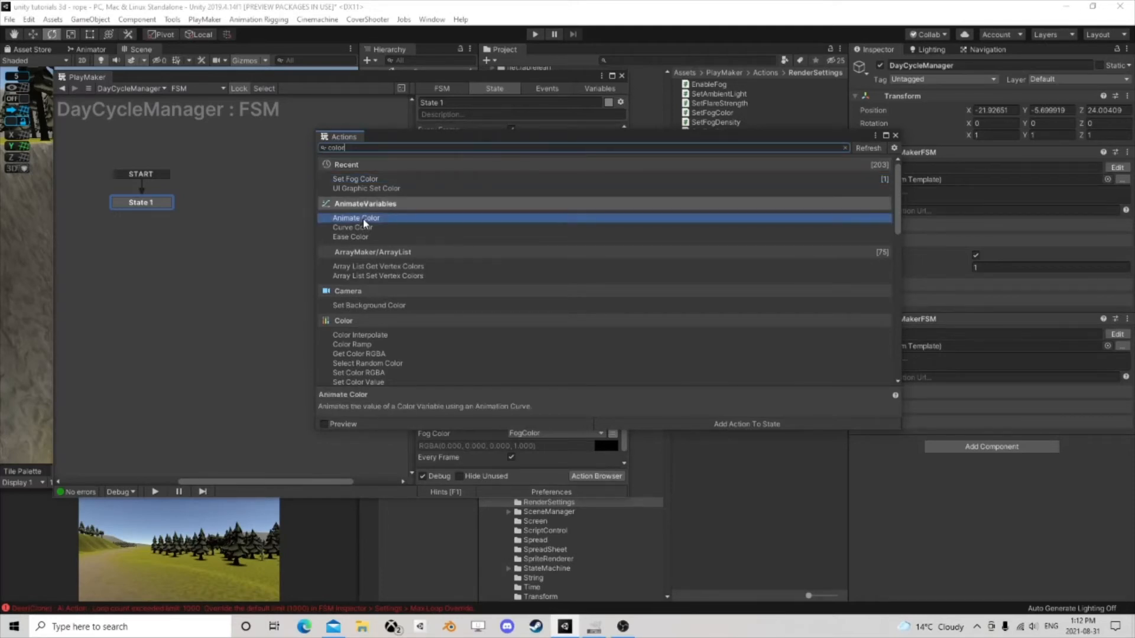
scroll(400, 281, down, 5)
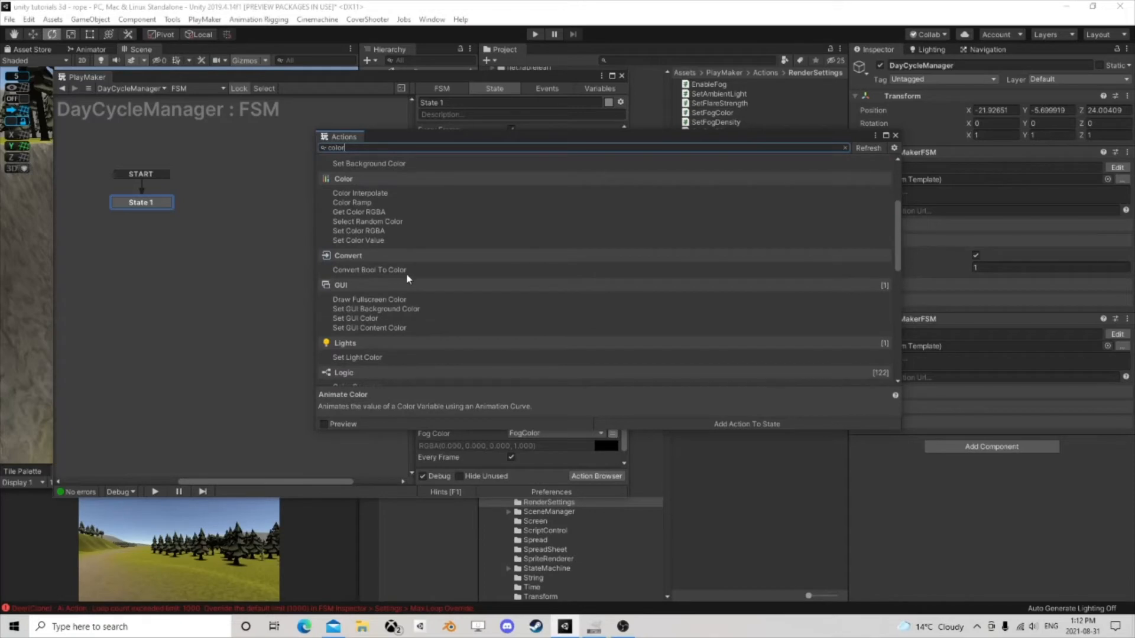
scroll(407, 273, down, 3)
scroll(411, 283, down, 2)
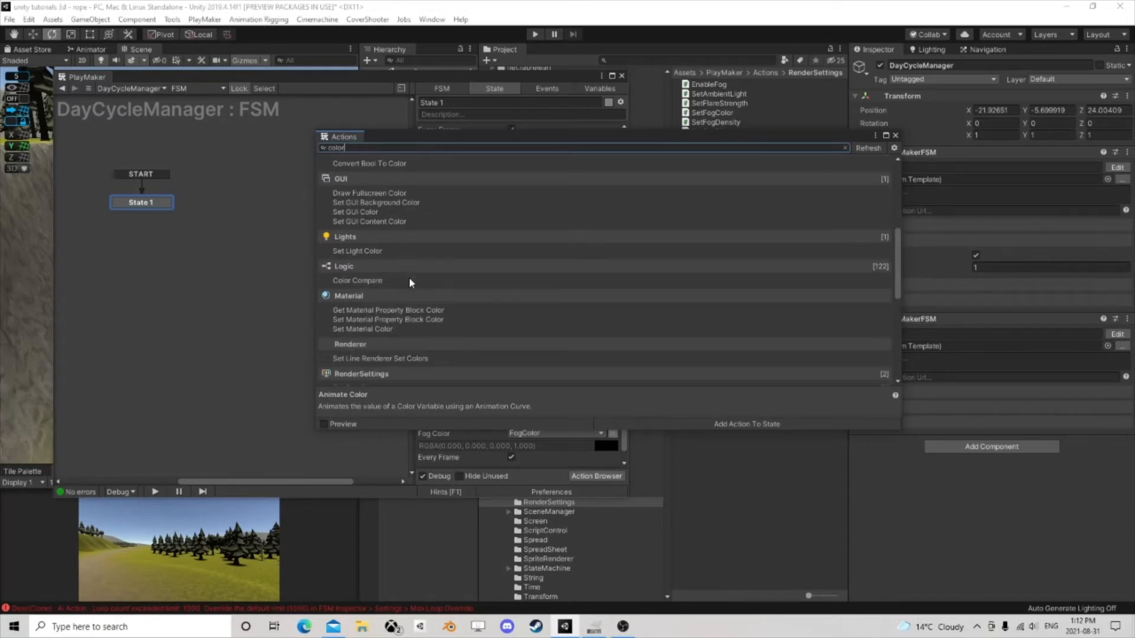
scroll(408, 316, down, 5)
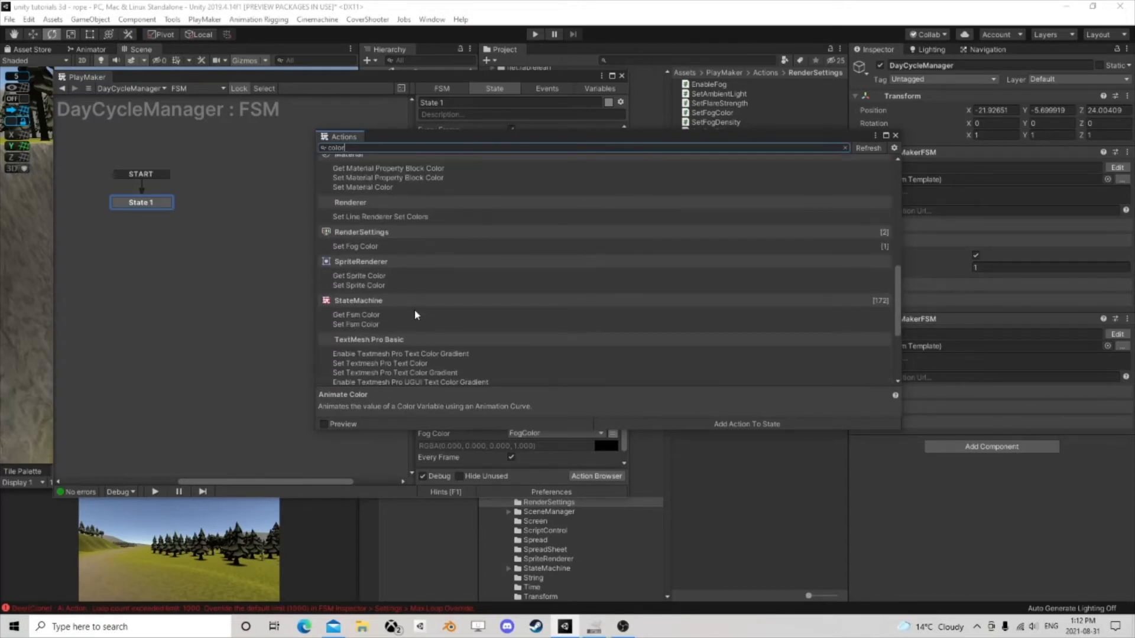
scroll(449, 291, down, 5)
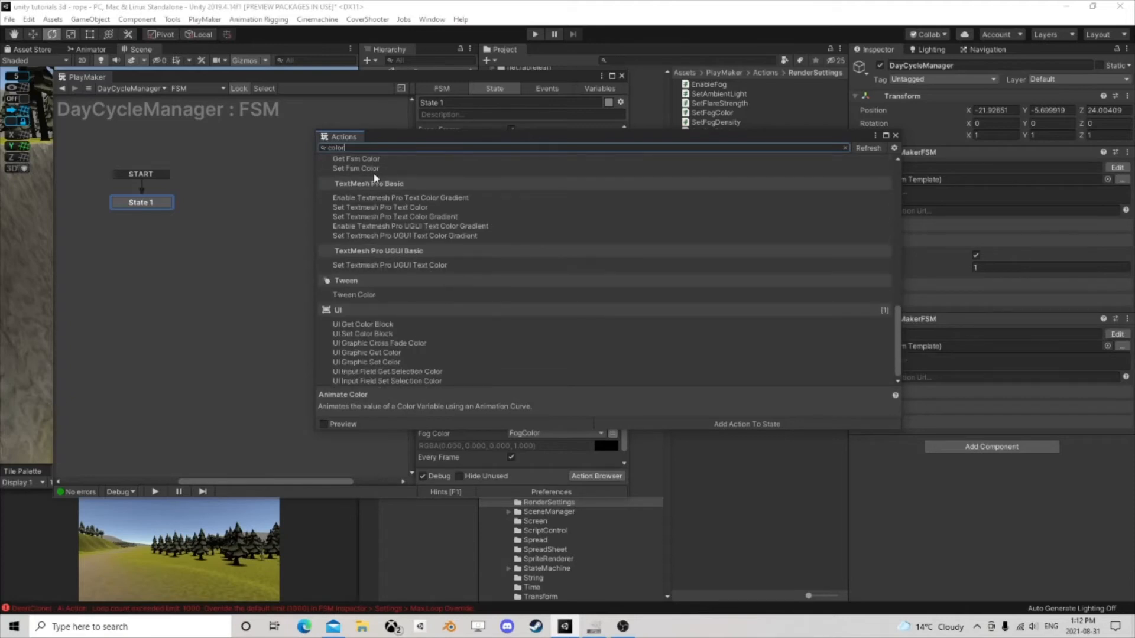
drag(363, 151, 254, 148)
text(set )
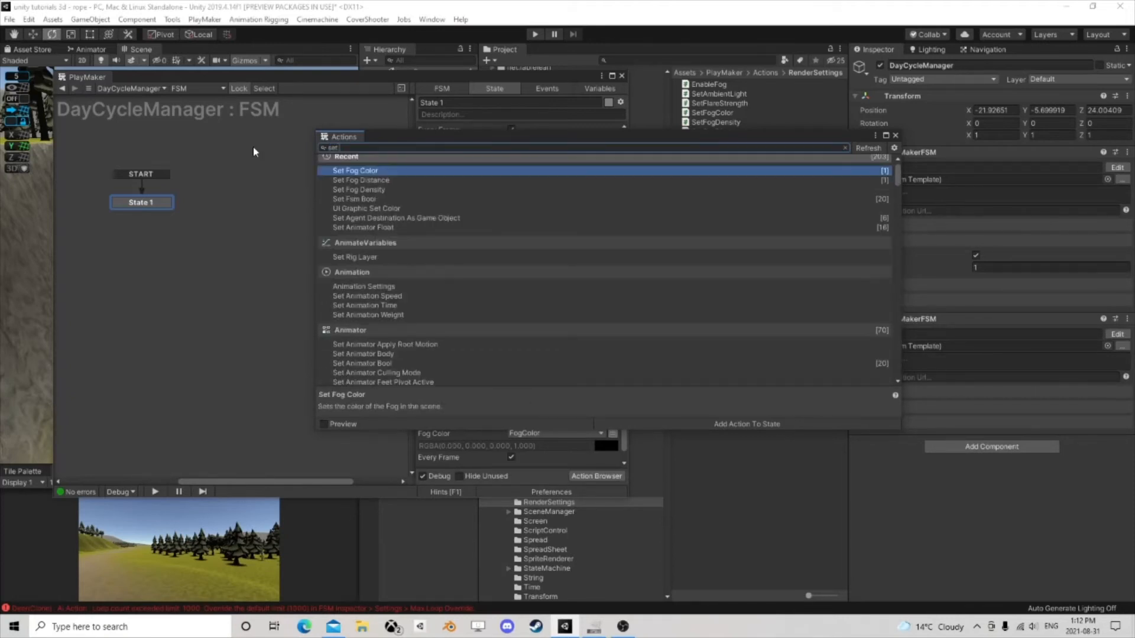
text(color)
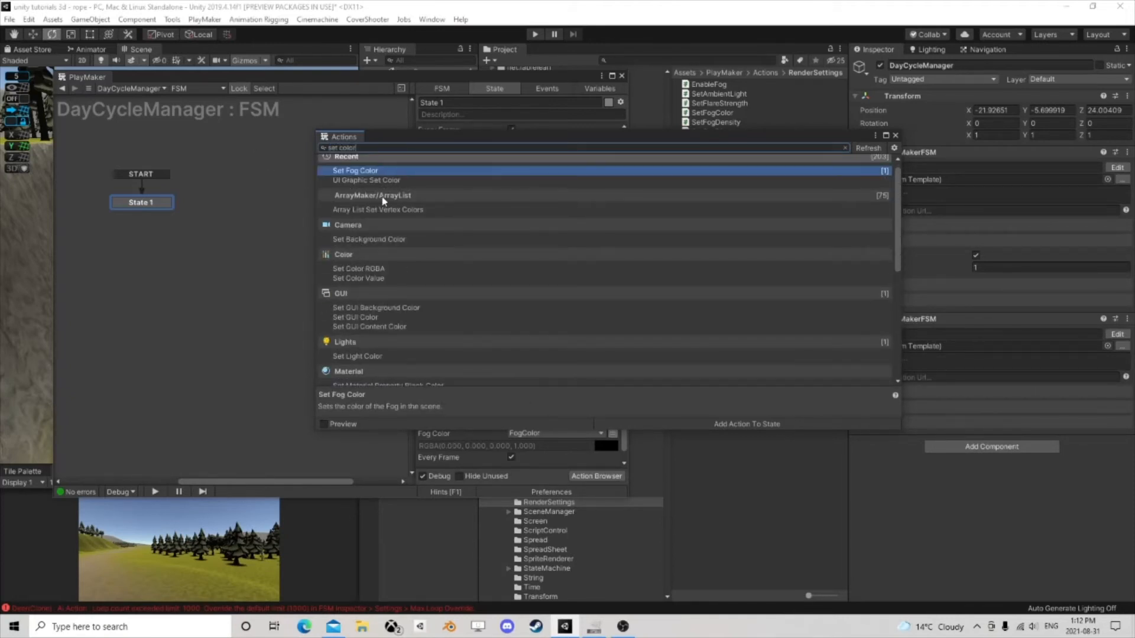
double_click(361, 269)
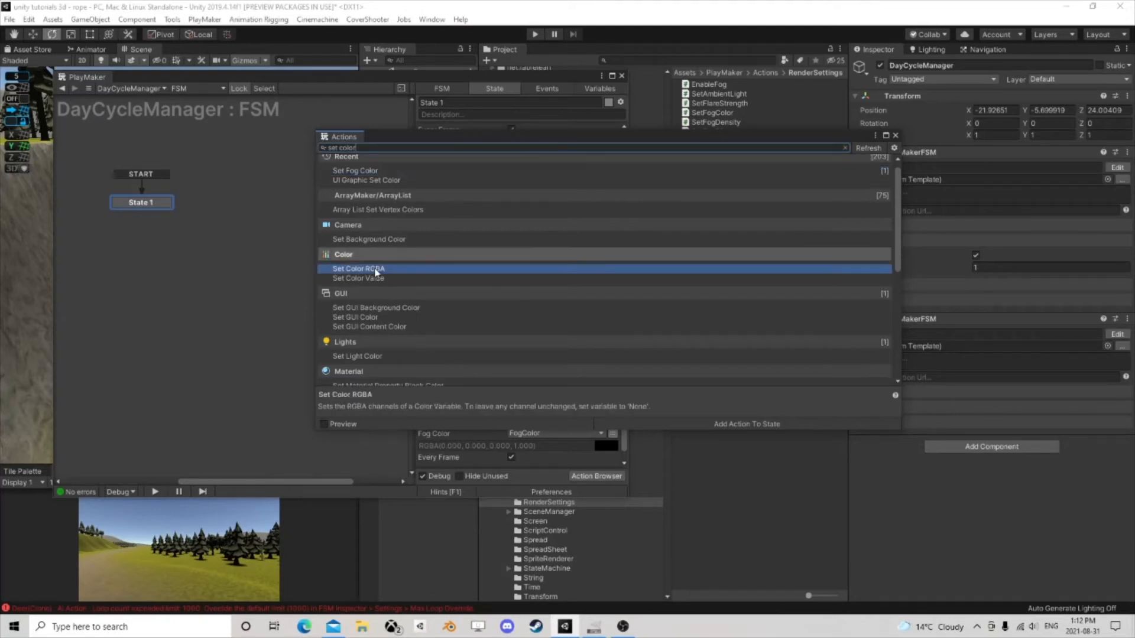
click(896, 136)
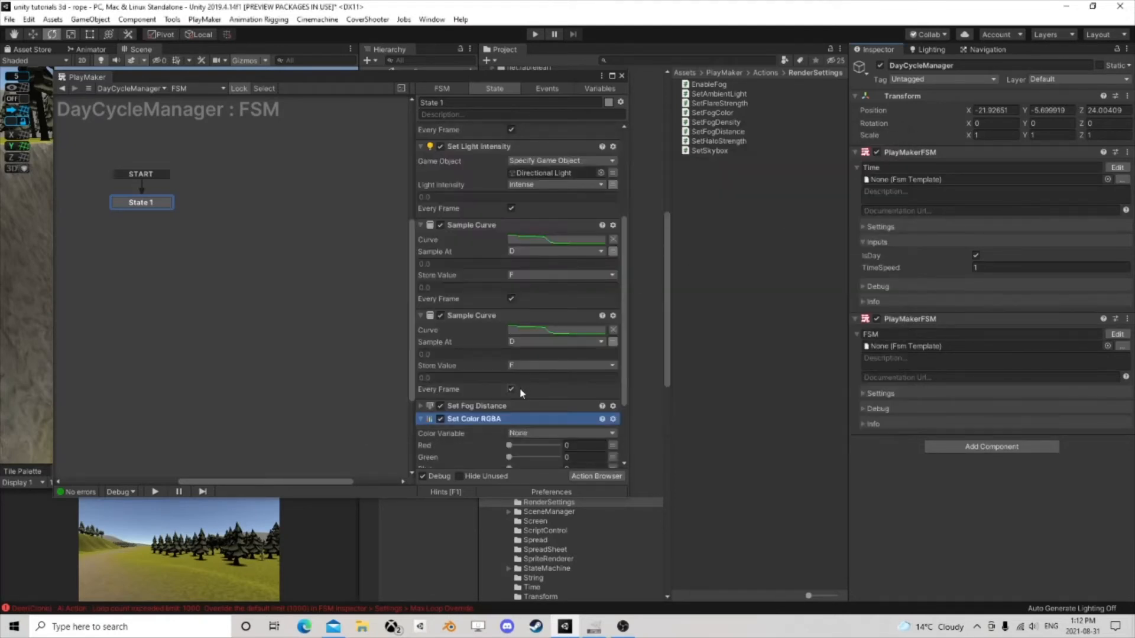
Step: Set the Set Color RGBA action's color variable to FogColor and enable Every Frame
scroll(519, 367, down, 3)
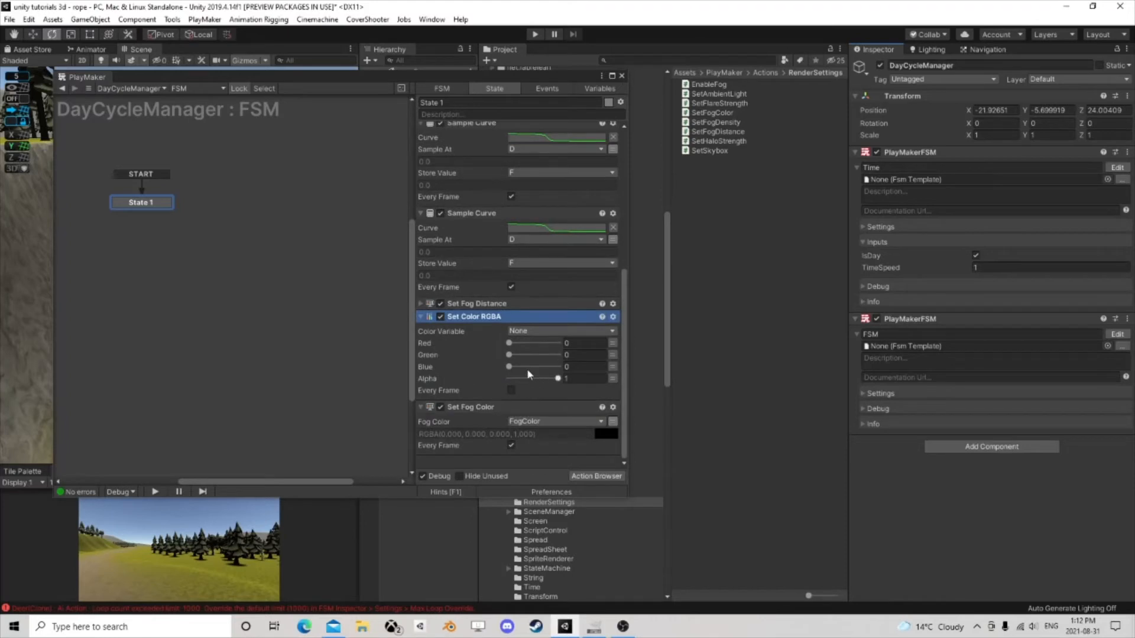
click(536, 331)
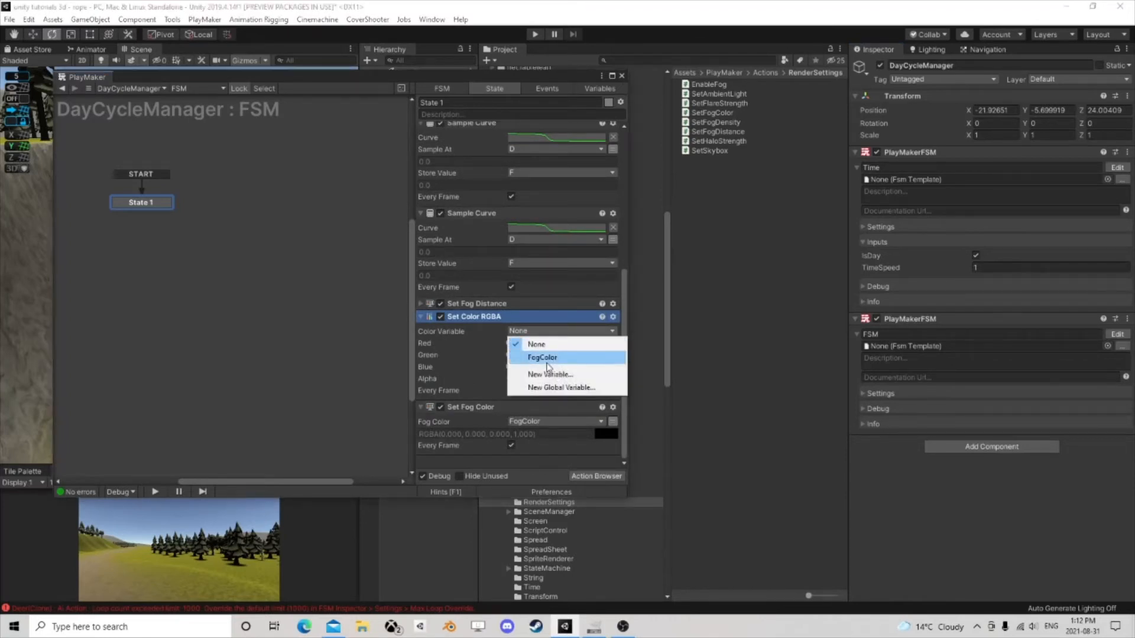
click(535, 355)
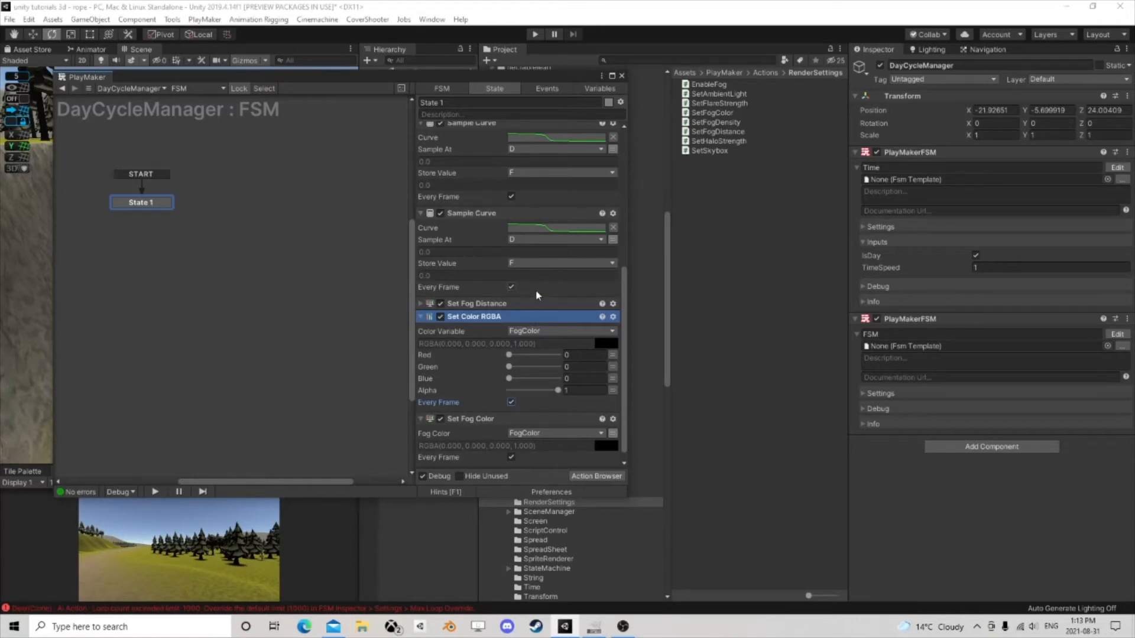
Step: Remove the second of the two Sample Curve actions storing to F, directly before Set Fog Distance in State 1
click(476, 214)
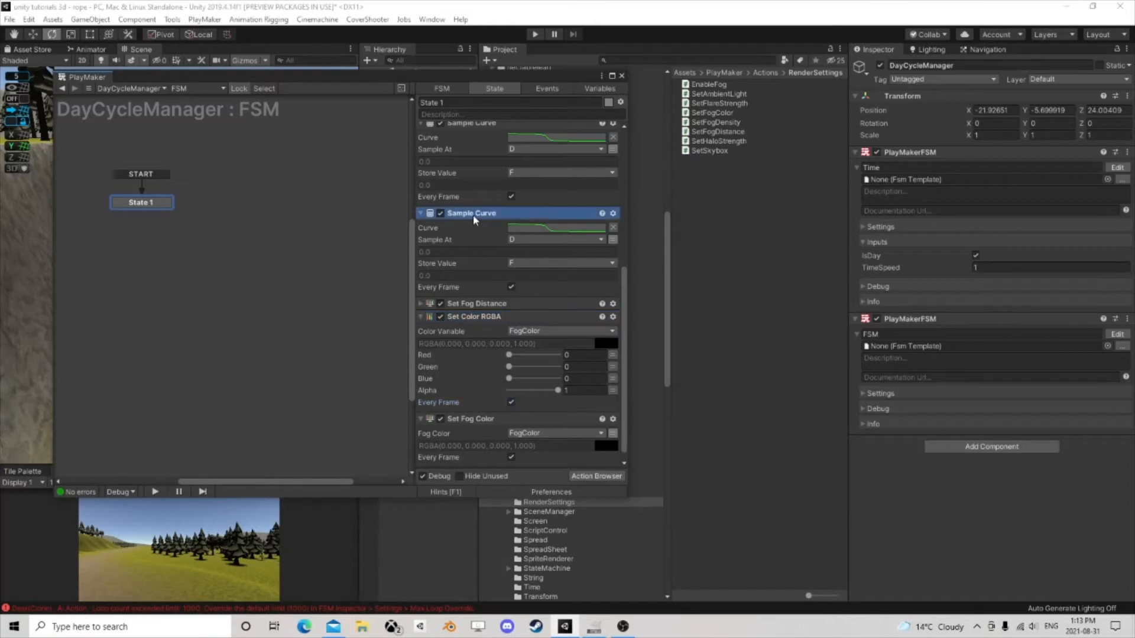
right_click(476, 216)
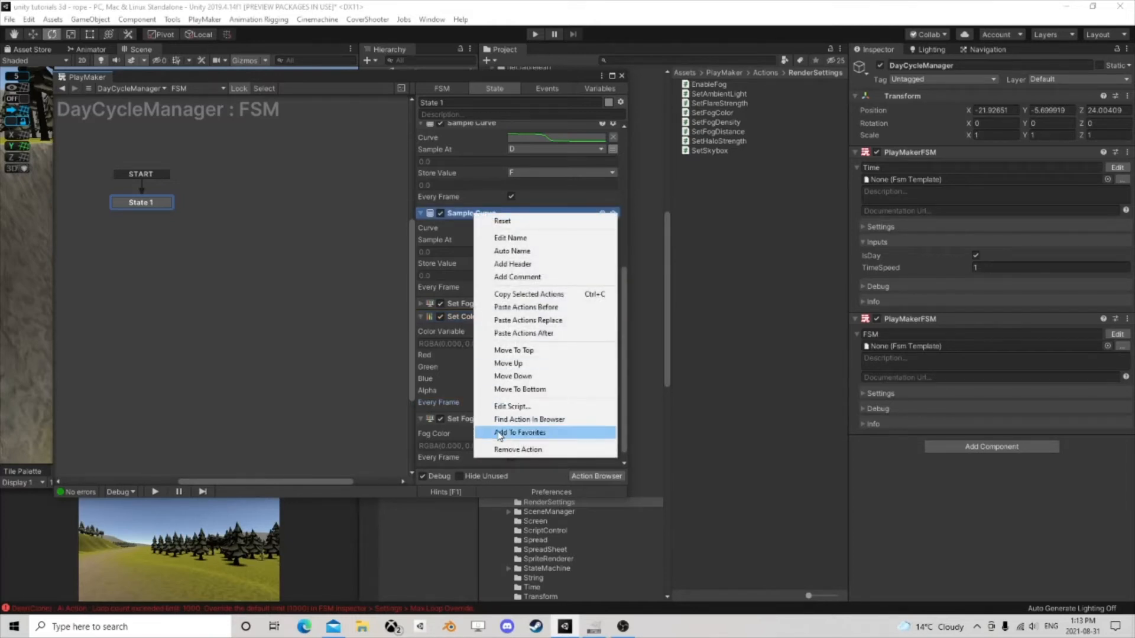
click(518, 449)
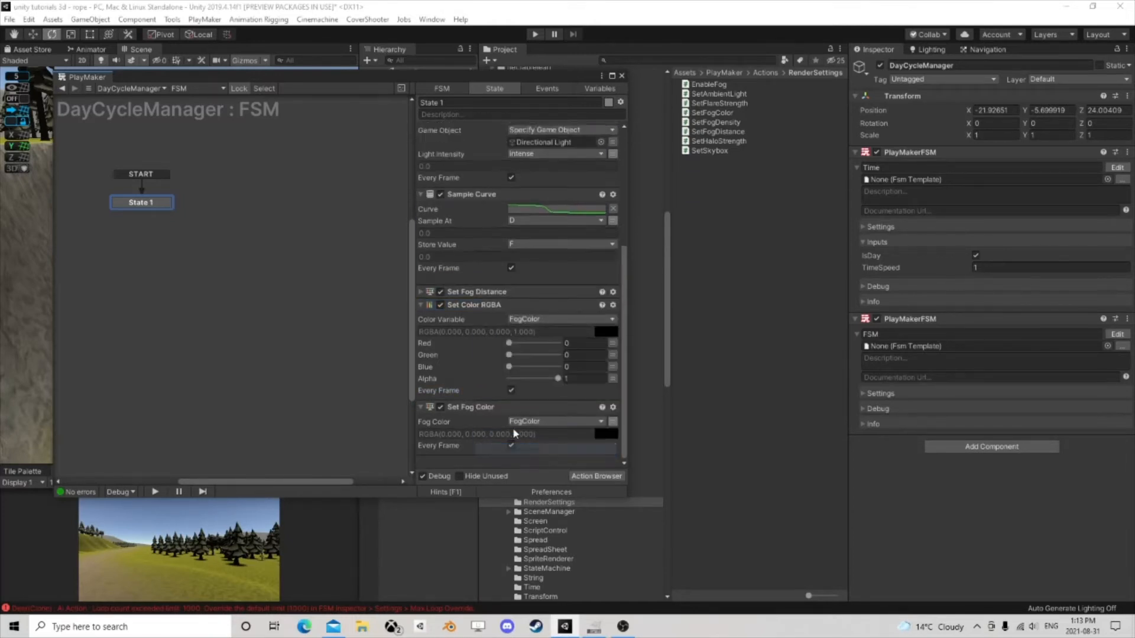
Step: Try adding an Animate Color action to State 1, finding it among the animation actions
click(598, 477)
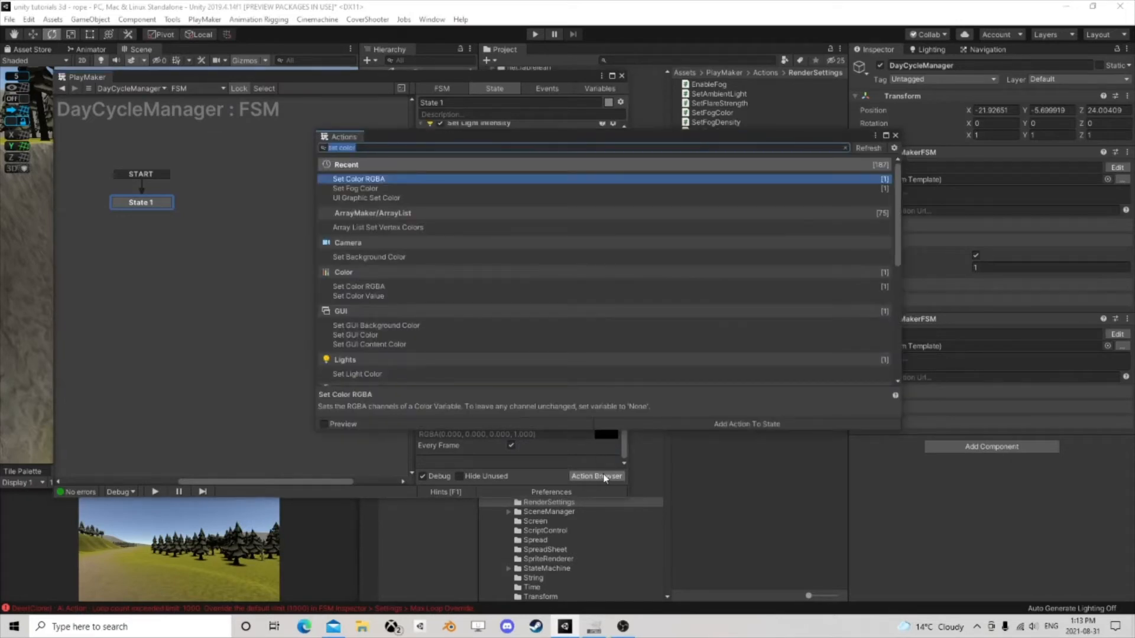
text(anima)
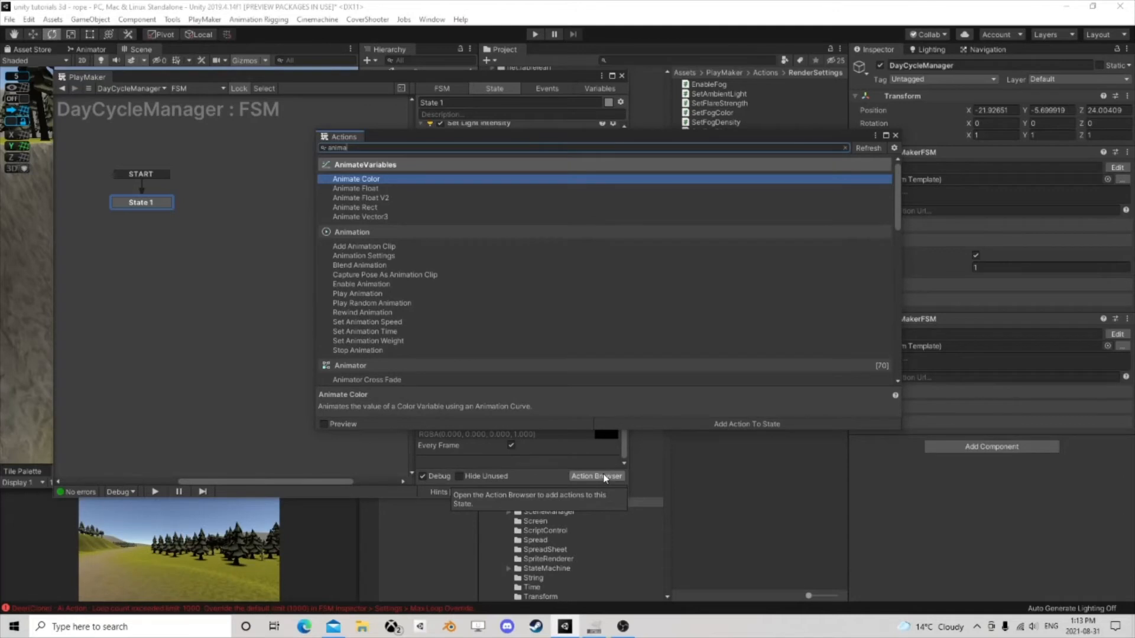
key(Return)
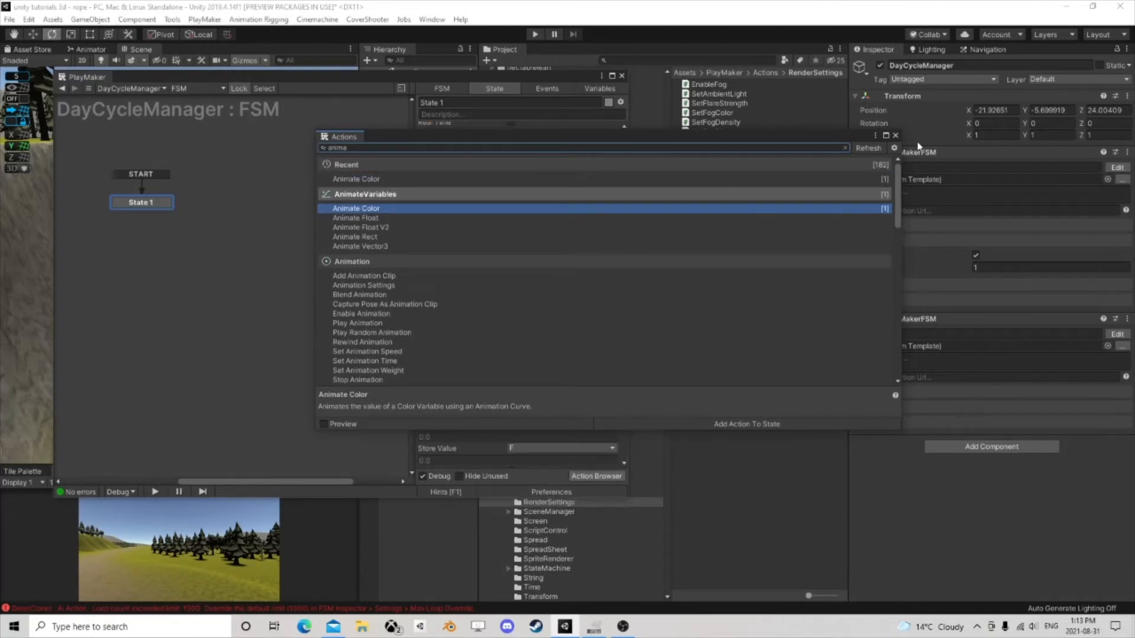
click(895, 135)
scroll(508, 287, up, 5)
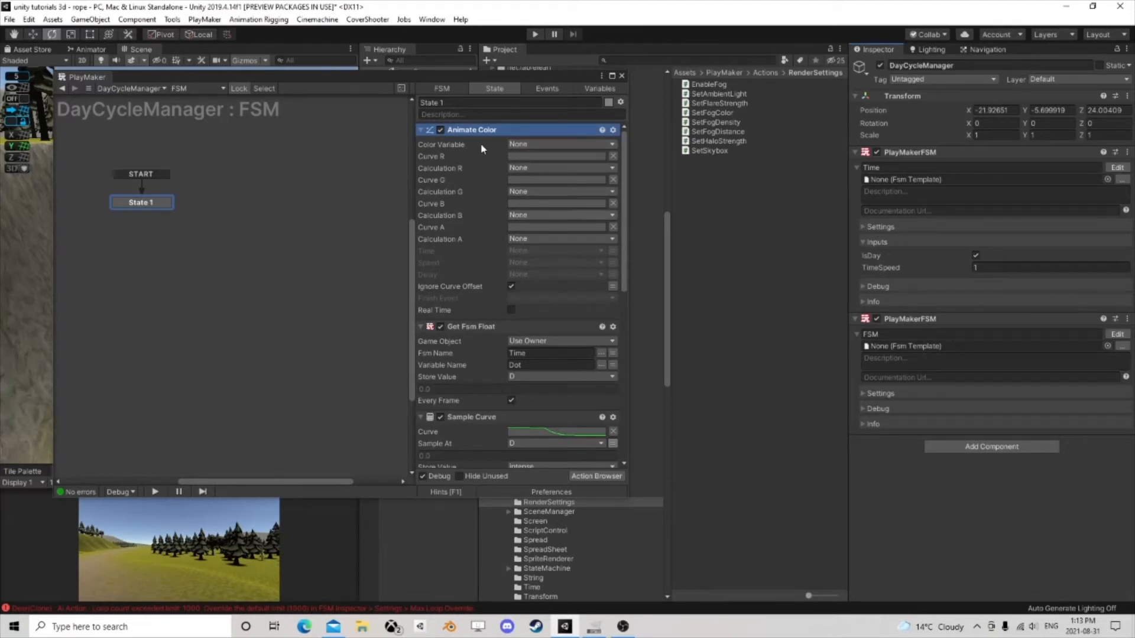
right_click(473, 129)
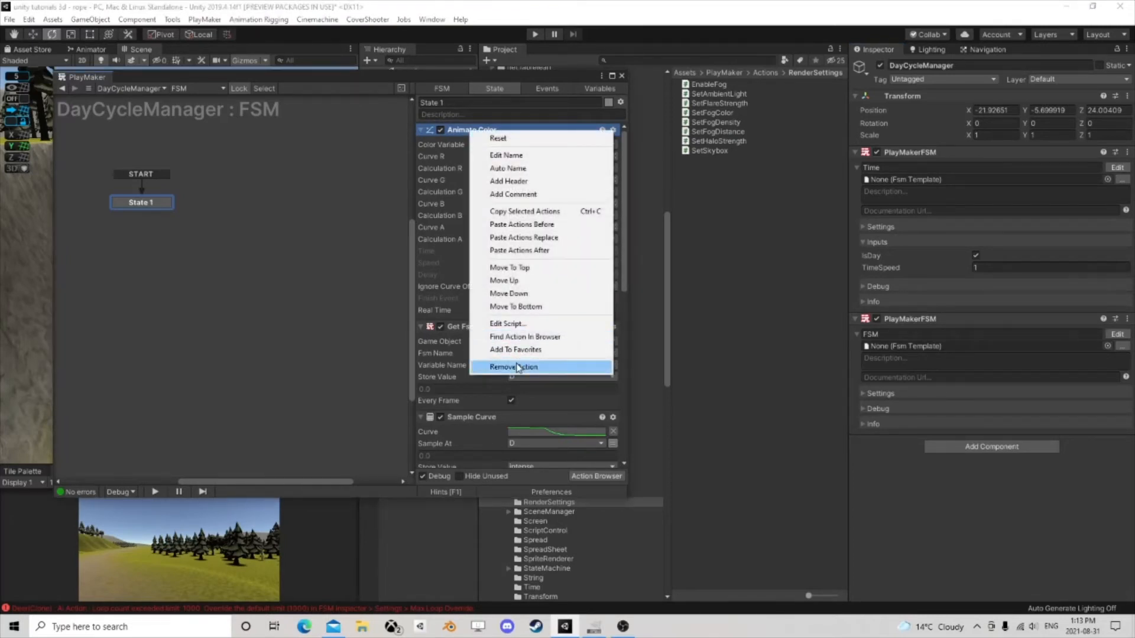
Step: Remove the Animate Color action from State 1 and add a Float Remap action between Set Color RGBA and Set Fog Color
click(516, 370)
click(598, 476)
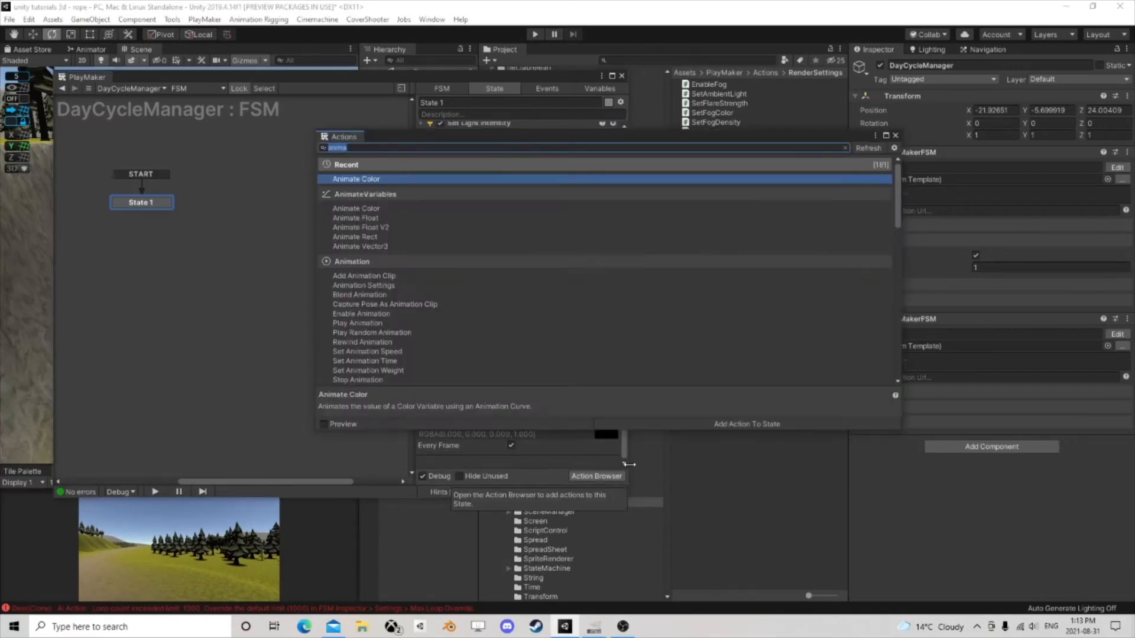
text(remap)
key(Return)
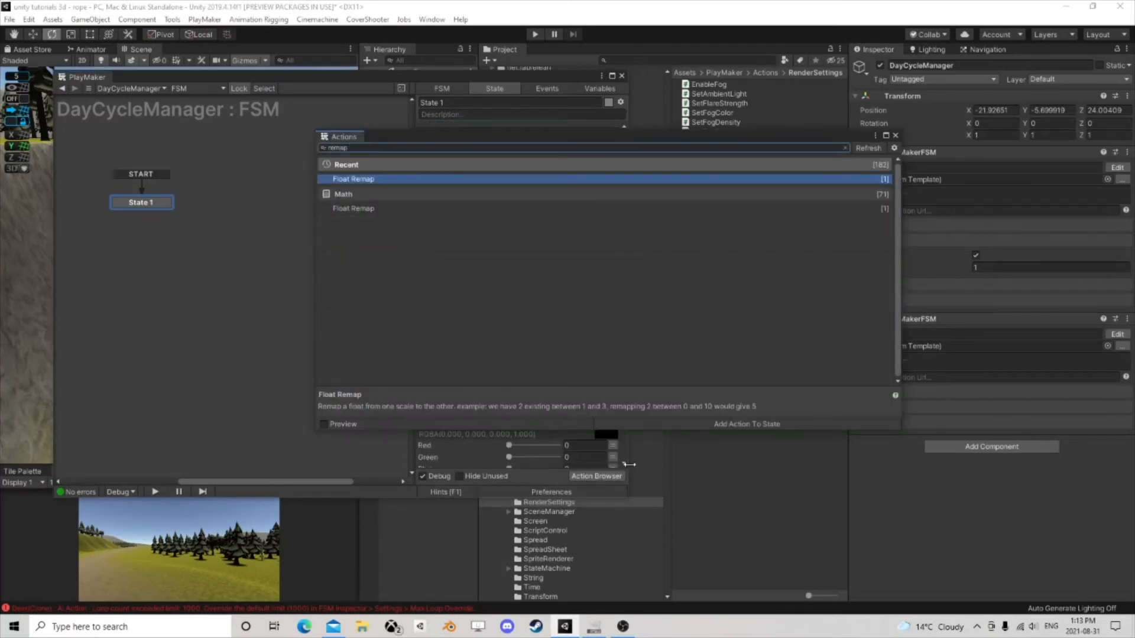
click(895, 136)
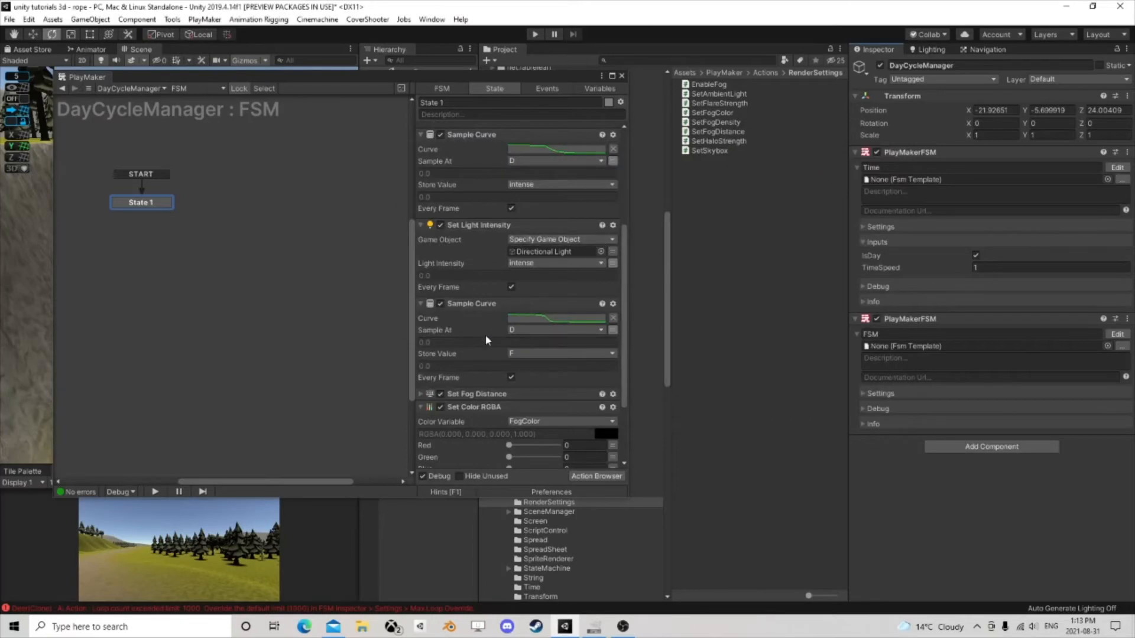
scroll(508, 339, down, 3)
scroll(531, 332, up, 5)
drag(477, 131, 490, 455)
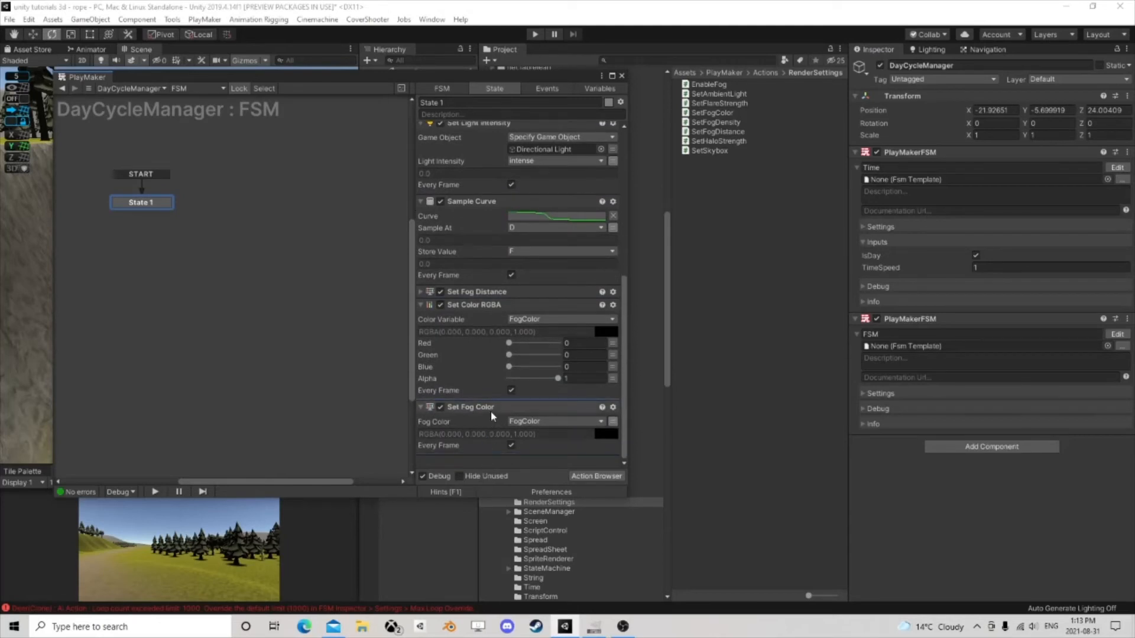
Step: Use variable D as the Float Remap input, with Base Start -1 and Base End 1
click(613, 396)
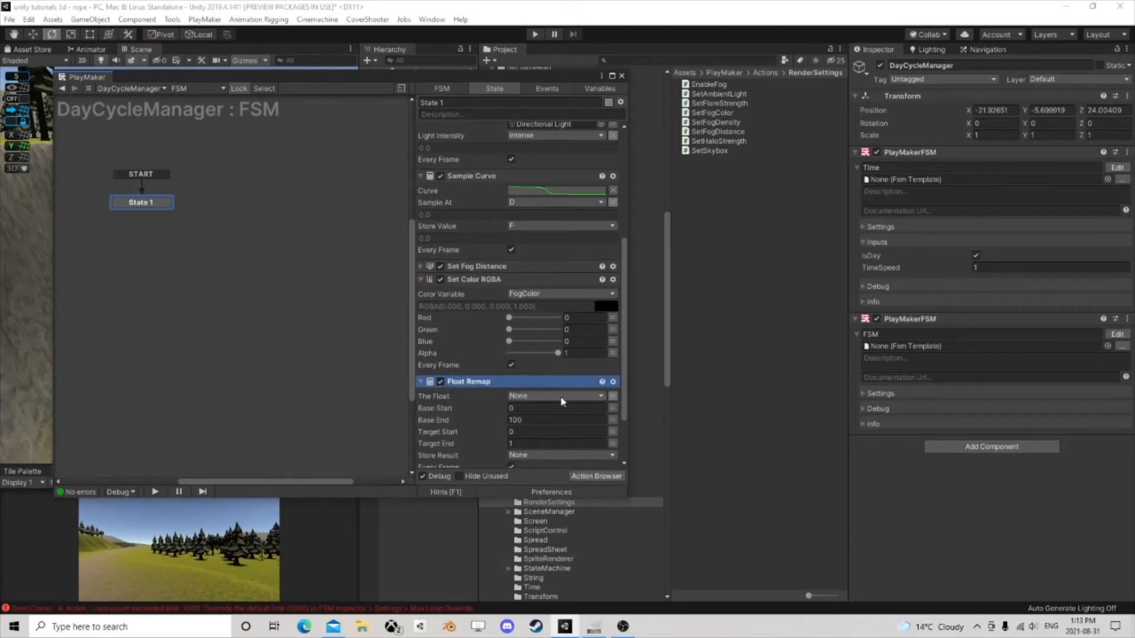
click(562, 396)
click(535, 435)
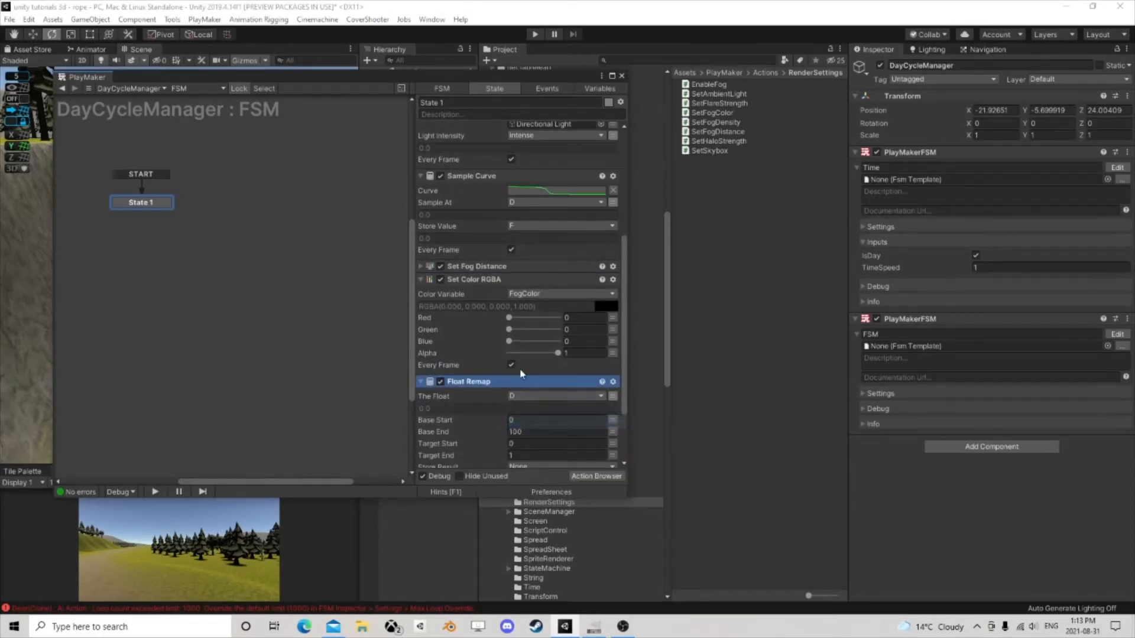
scroll(512, 353, up, 5)
scroll(521, 348, down, 6)
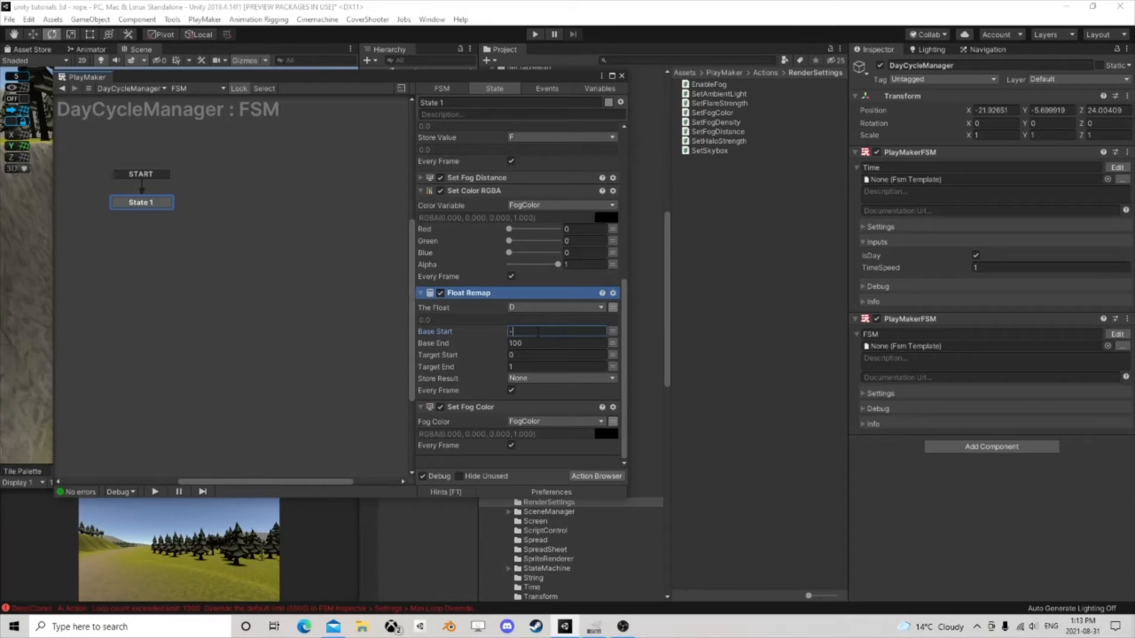
text(1)
key(Tab)
text(1)
click(525, 356)
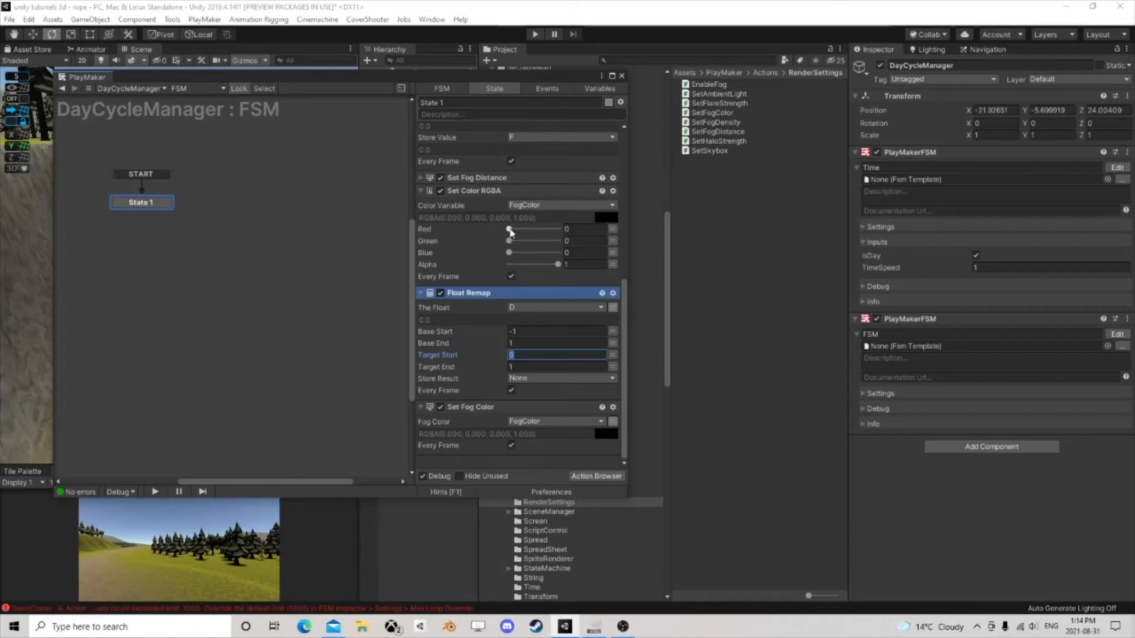
Step: Set the Red, Green and Blue values of the Set Color RGBA action to 1
drag(513, 231, 583, 245)
drag(508, 253, 574, 252)
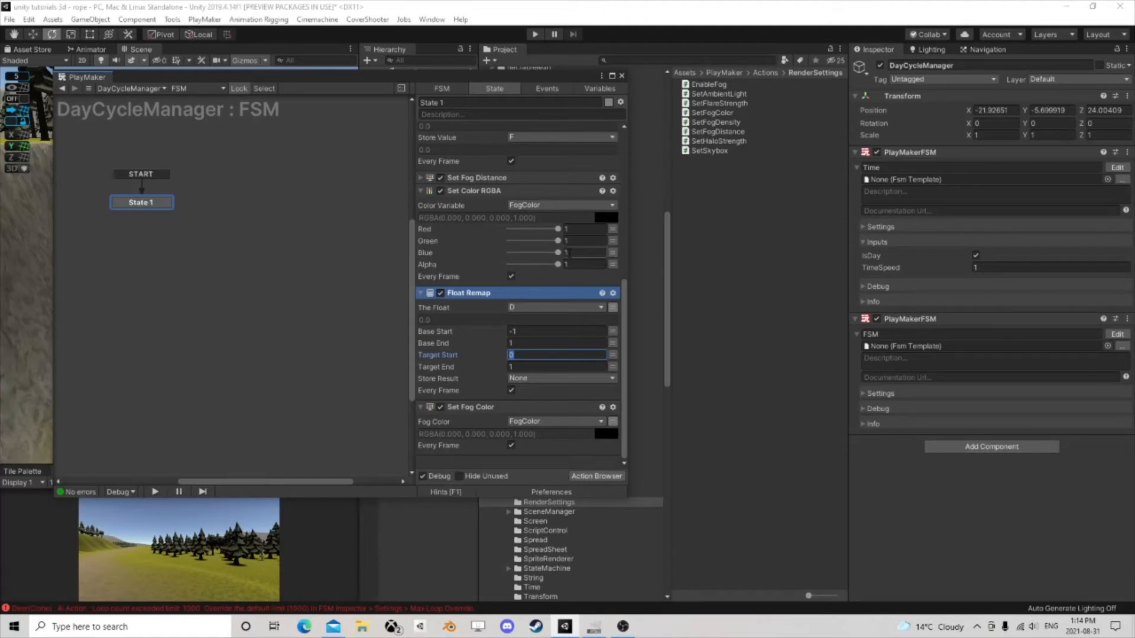
mouse_move(558, 252)
mouse_down()
mouse_move(534, 251)
mouse_move(561, 252)
mouse_up()
Step: Set the Float Remap target range to start at 0.9 and end at 0.01
text(-)
click(529, 366)
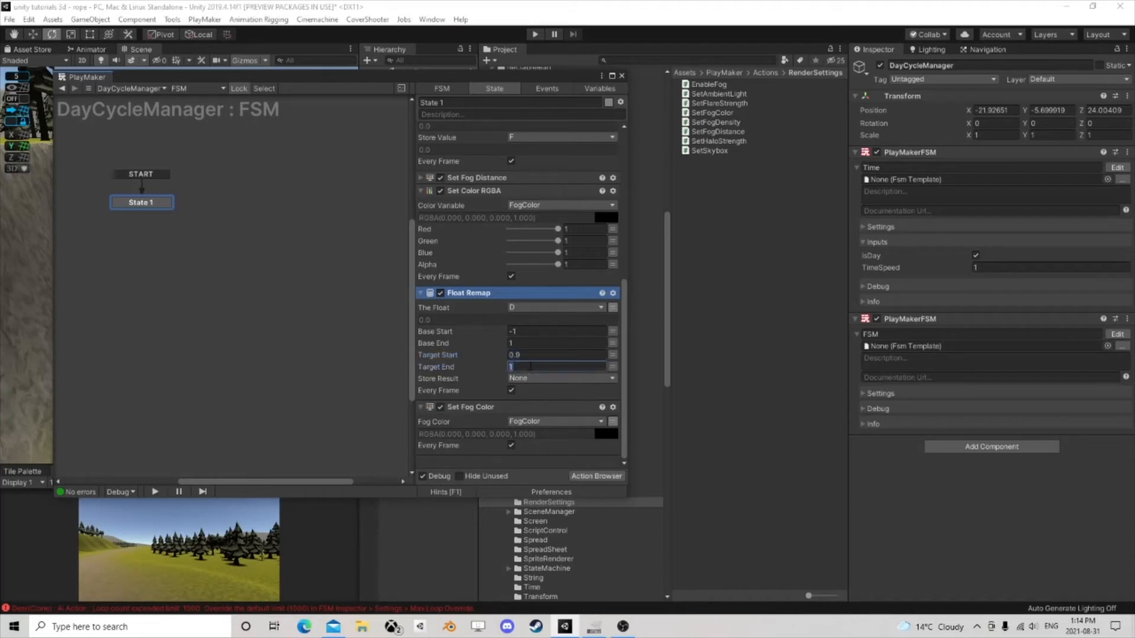
text(0.01)
Step: Store the Float Remap result in a new variable named C
click(537, 378)
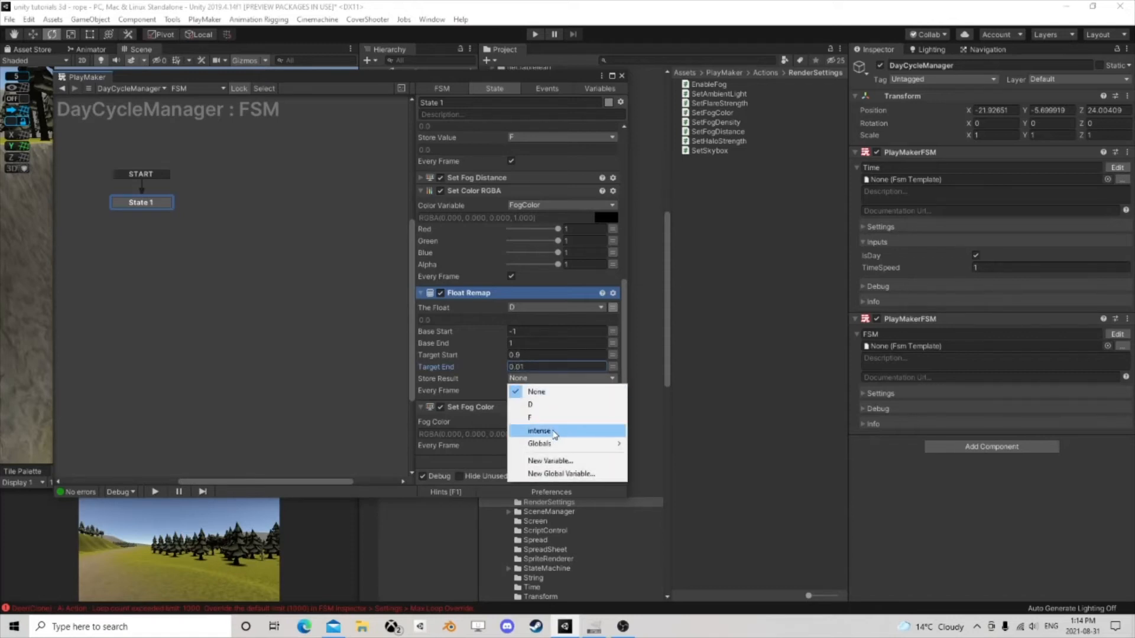
click(555, 462)
text(C)
key(Return)
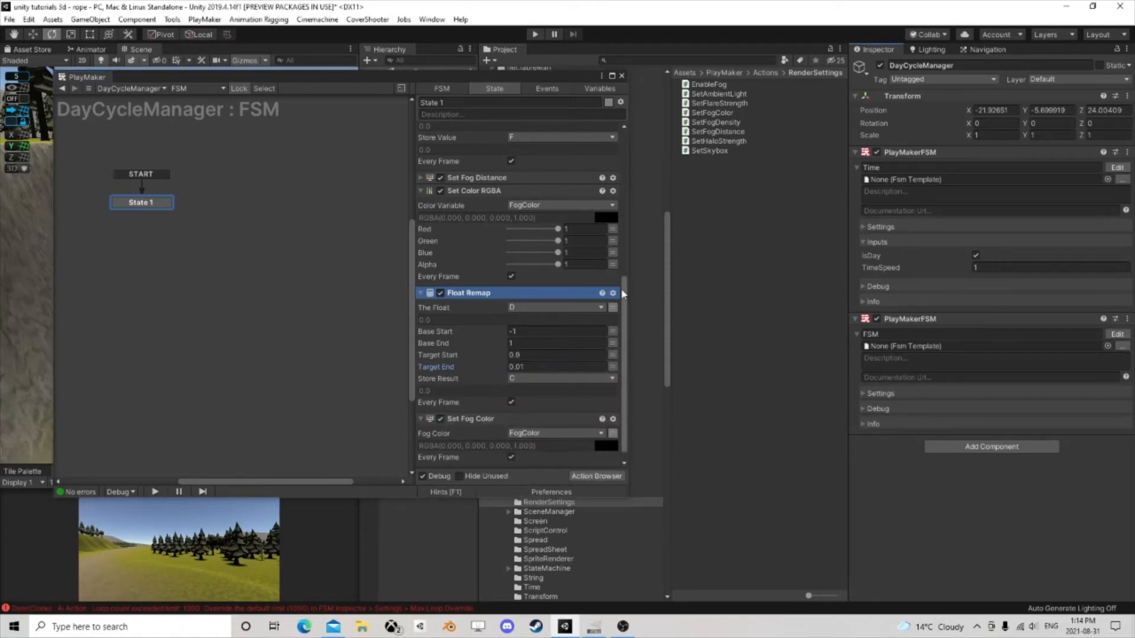
Step: Reorder Set Color RGBA to run after Float Remap and assign variable C to its Red, Green and Blue channels
drag(476, 194, 492, 418)
click(613, 349)
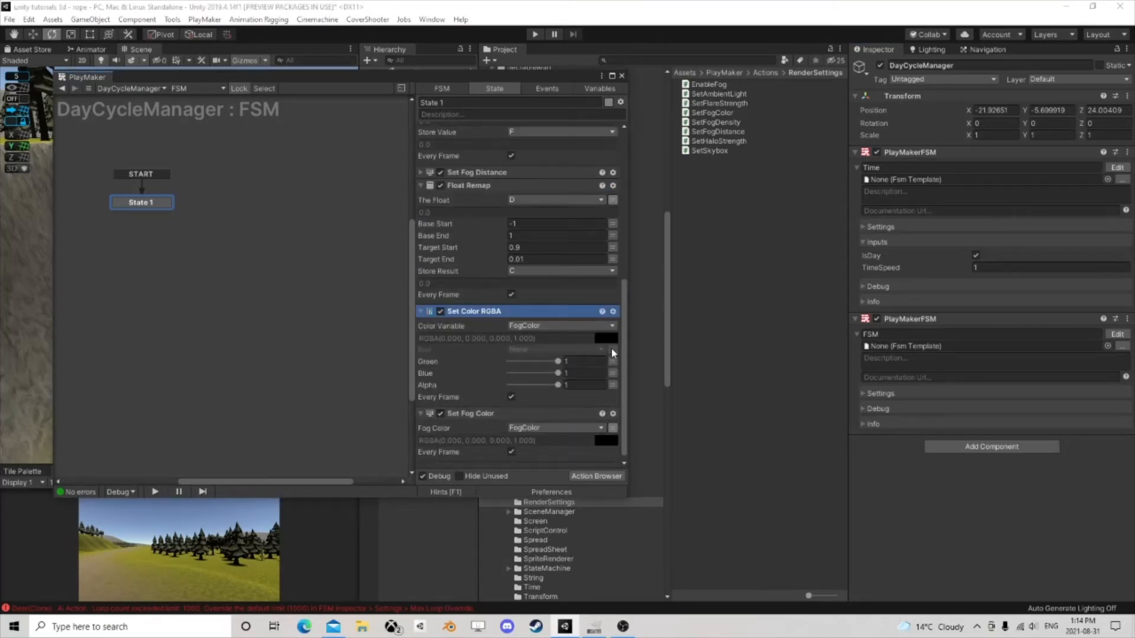
click(612, 361)
click(613, 373)
click(541, 350)
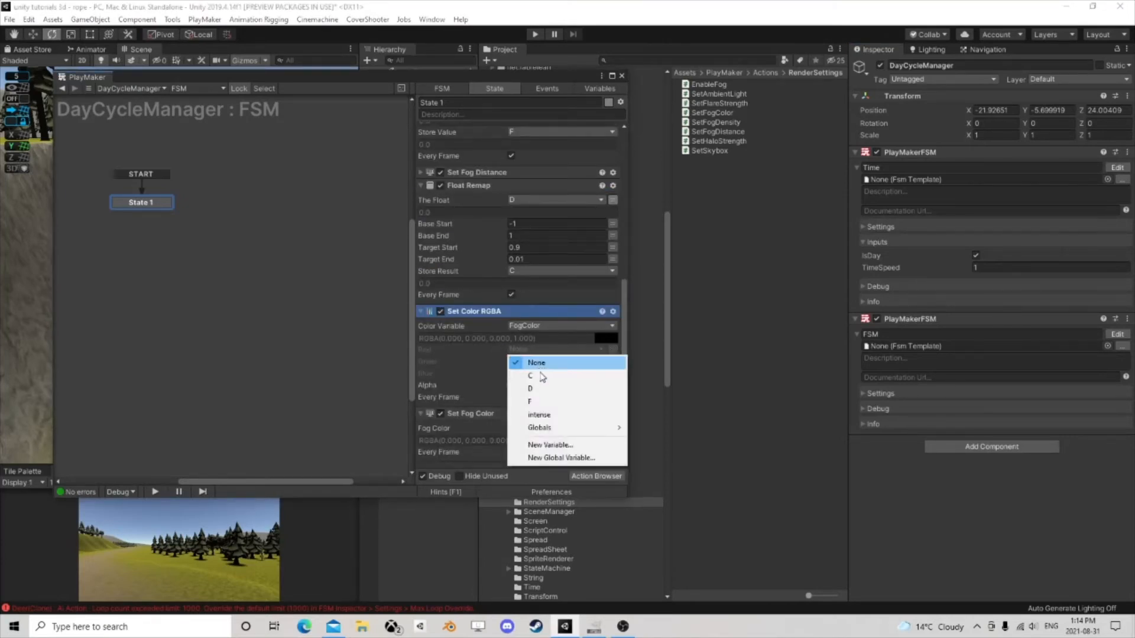
click(537, 376)
click(526, 373)
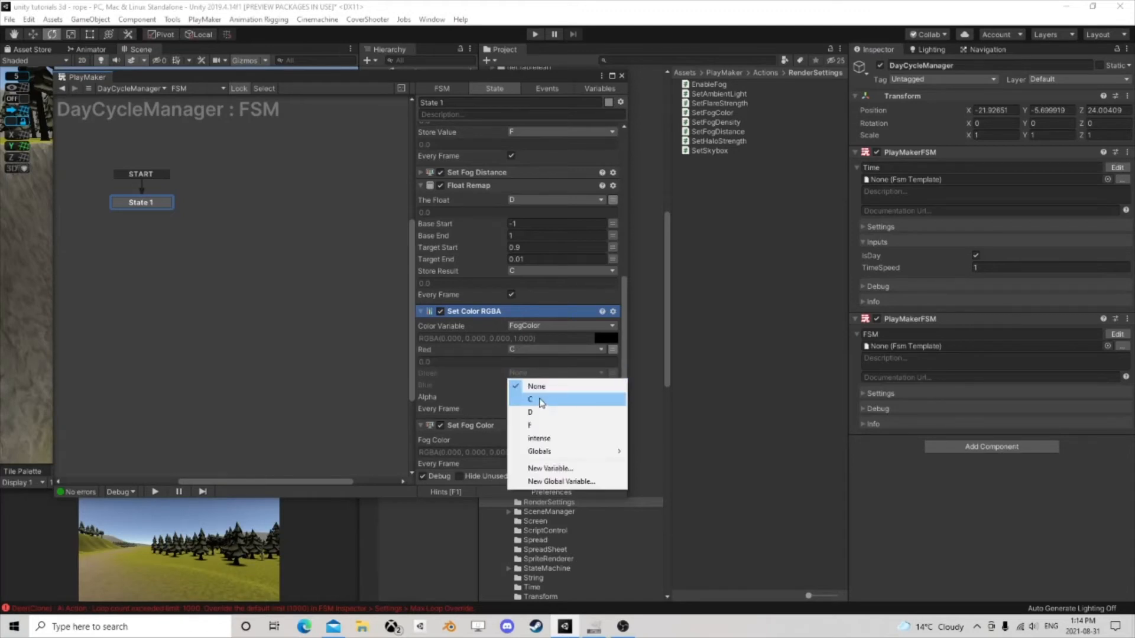
click(546, 400)
click(524, 397)
click(550, 422)
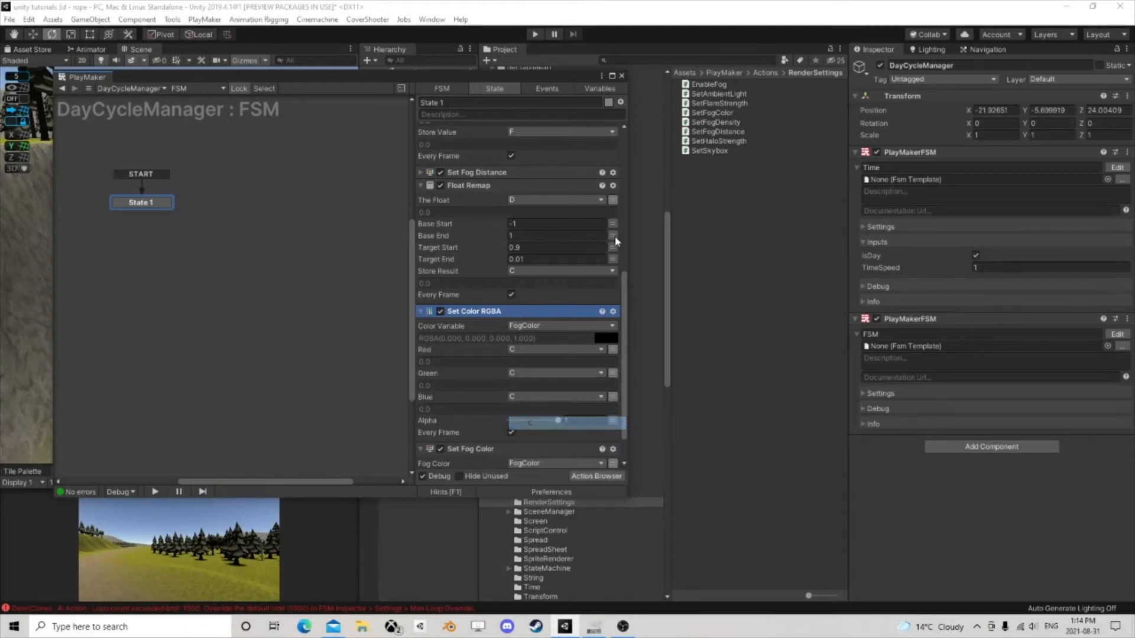
Step: Play-test the scene, reopen the DayCycleManager's second FSM, resume from the pause to check the live fog color values, and stop playing
click(534, 35)
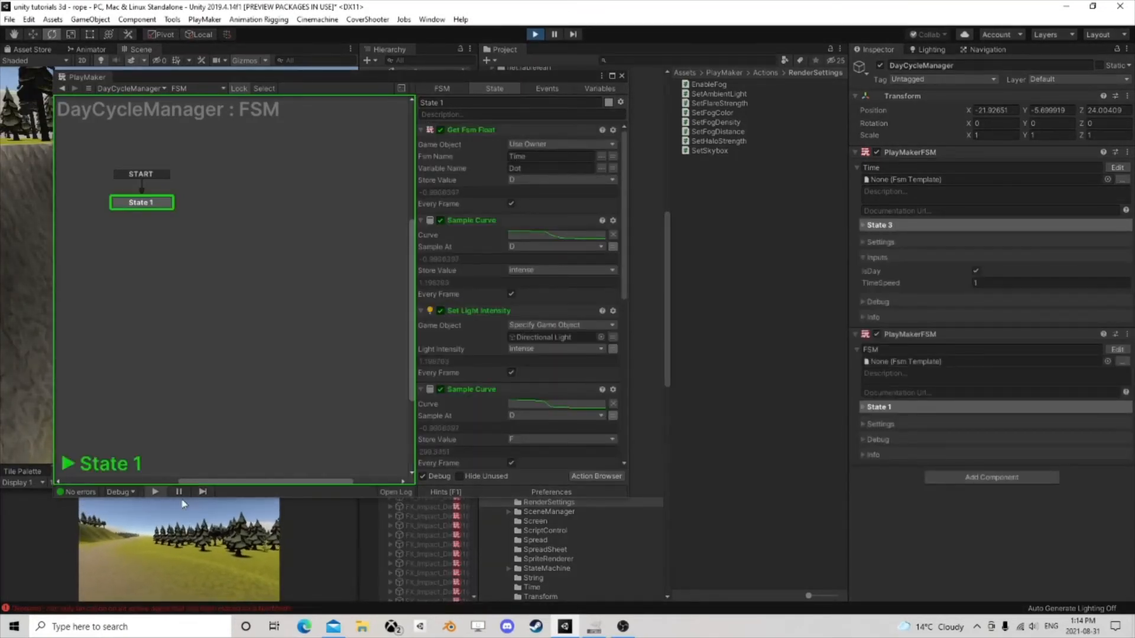
scroll(499, 365, down, 10)
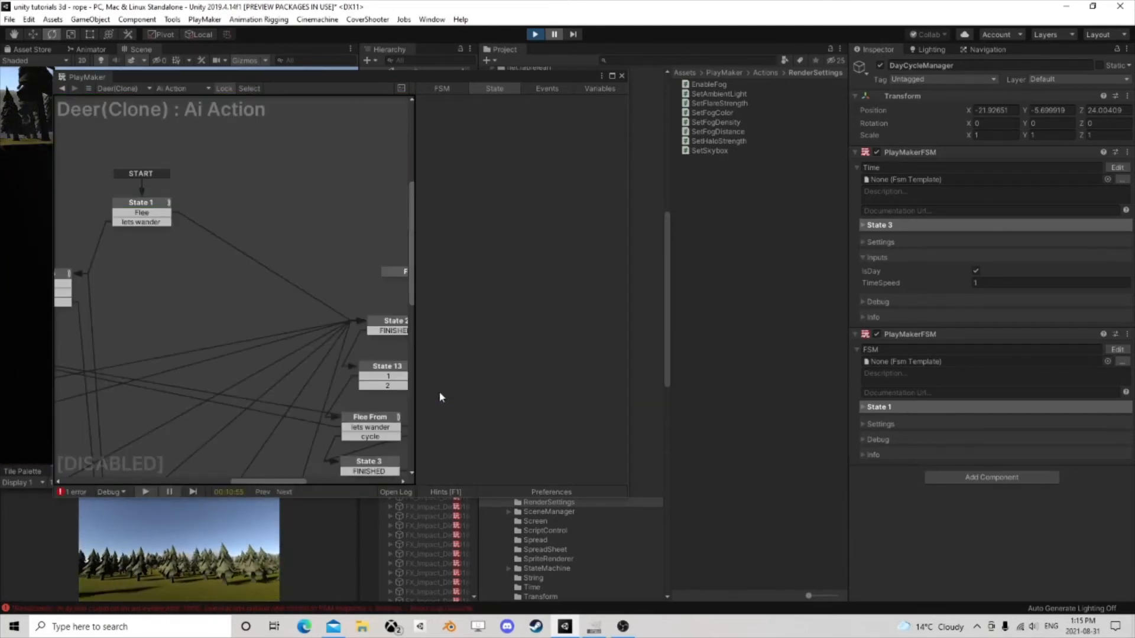
click(623, 77)
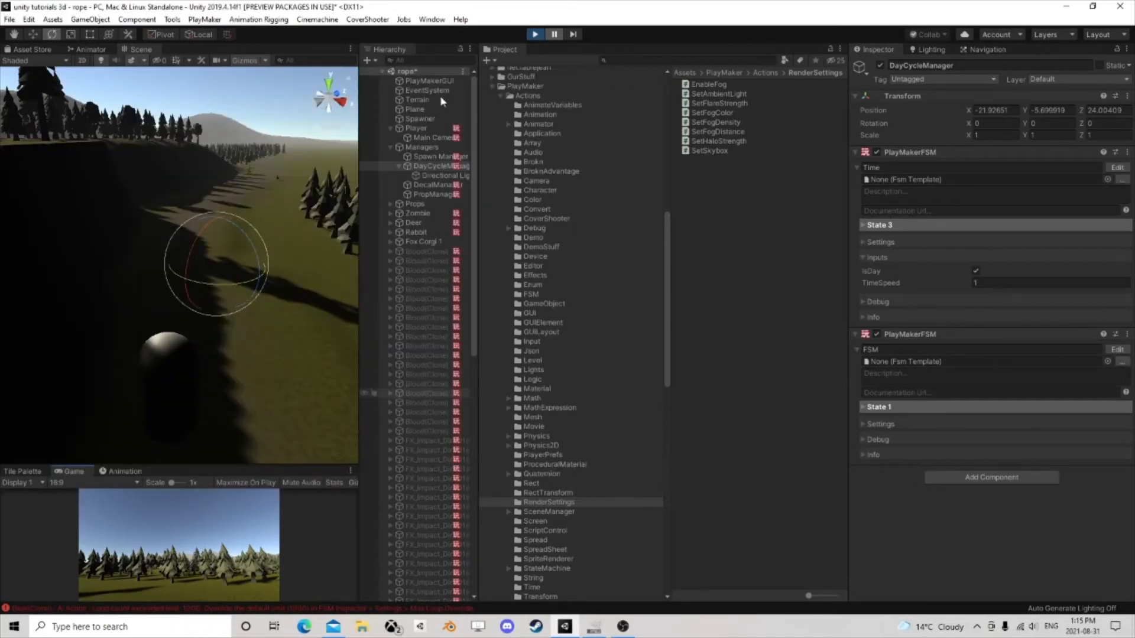
click(429, 166)
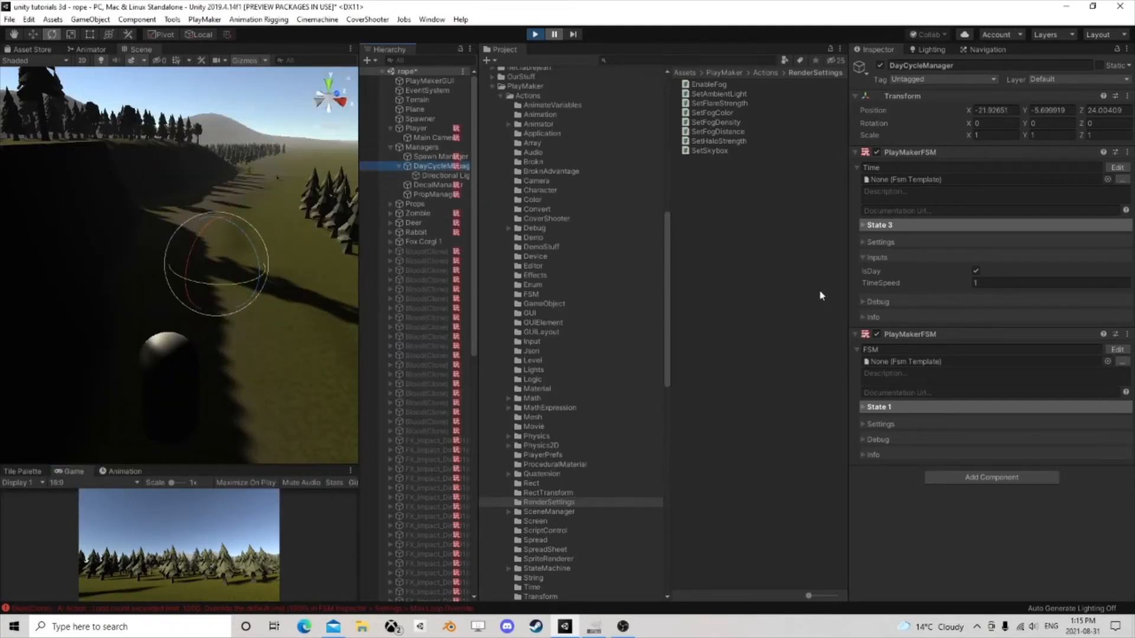
click(1109, 349)
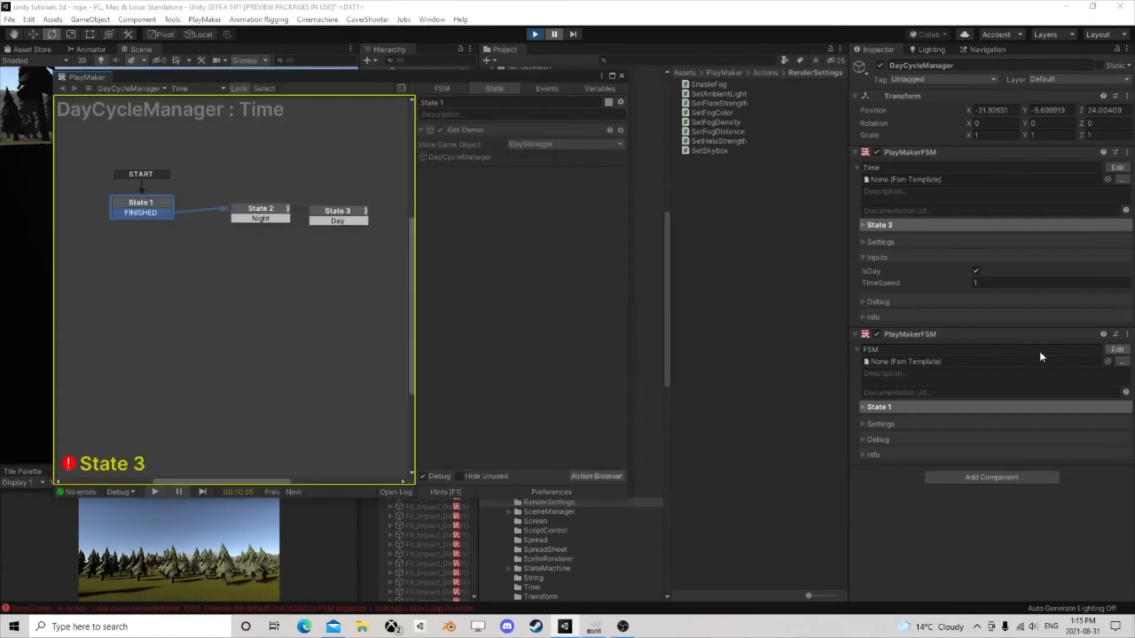
click(554, 34)
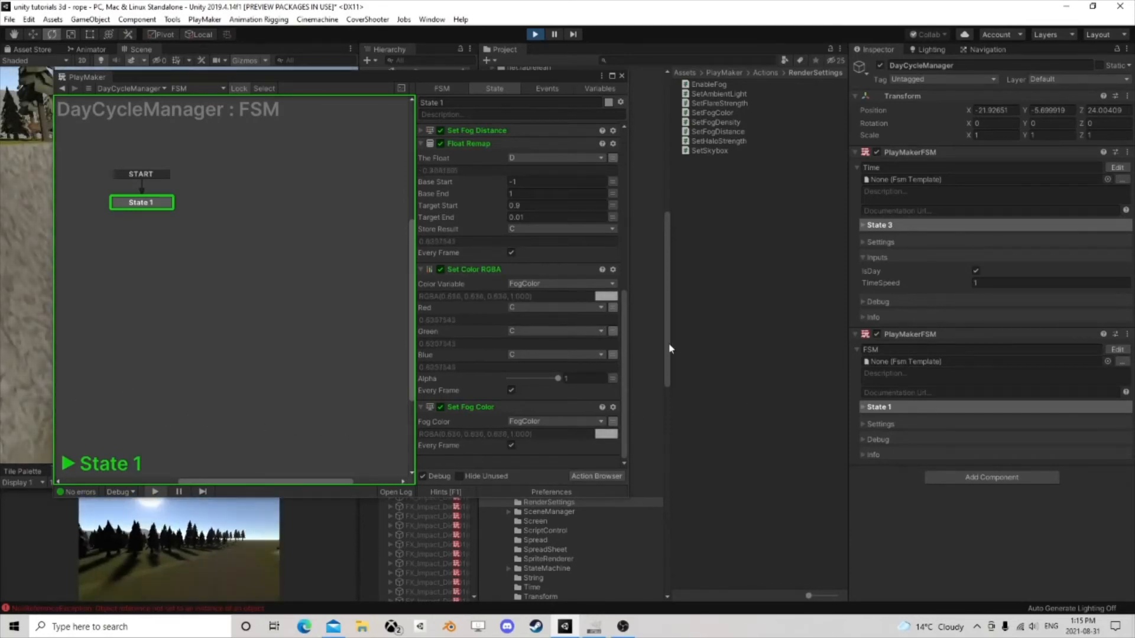
click(535, 34)
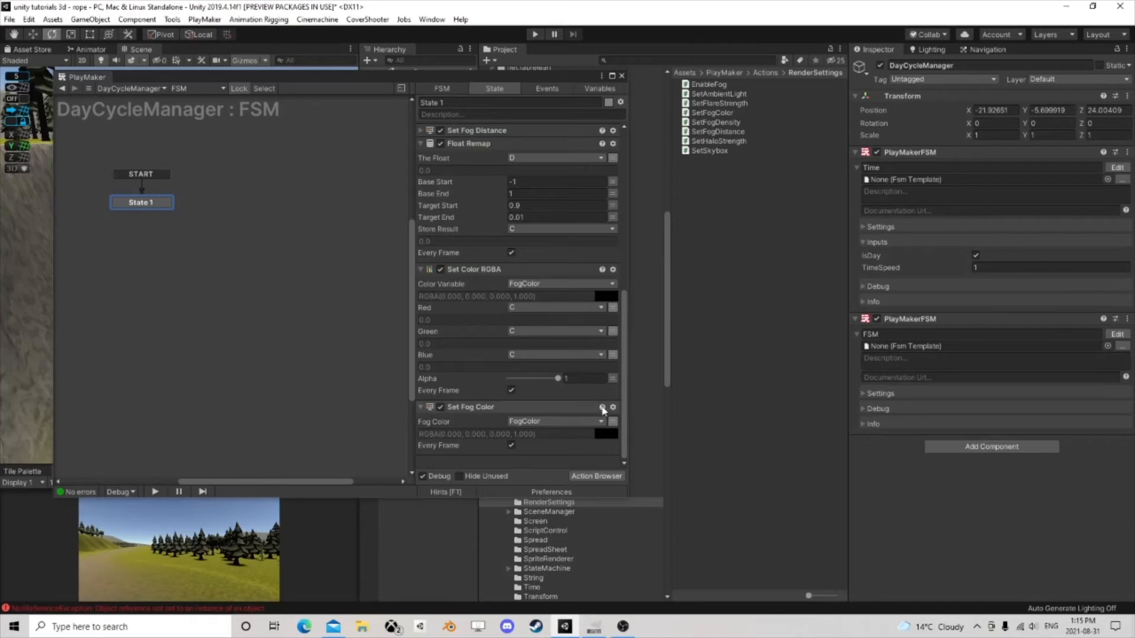
Step: Remove the Float Remap action from State 1
click(480, 148)
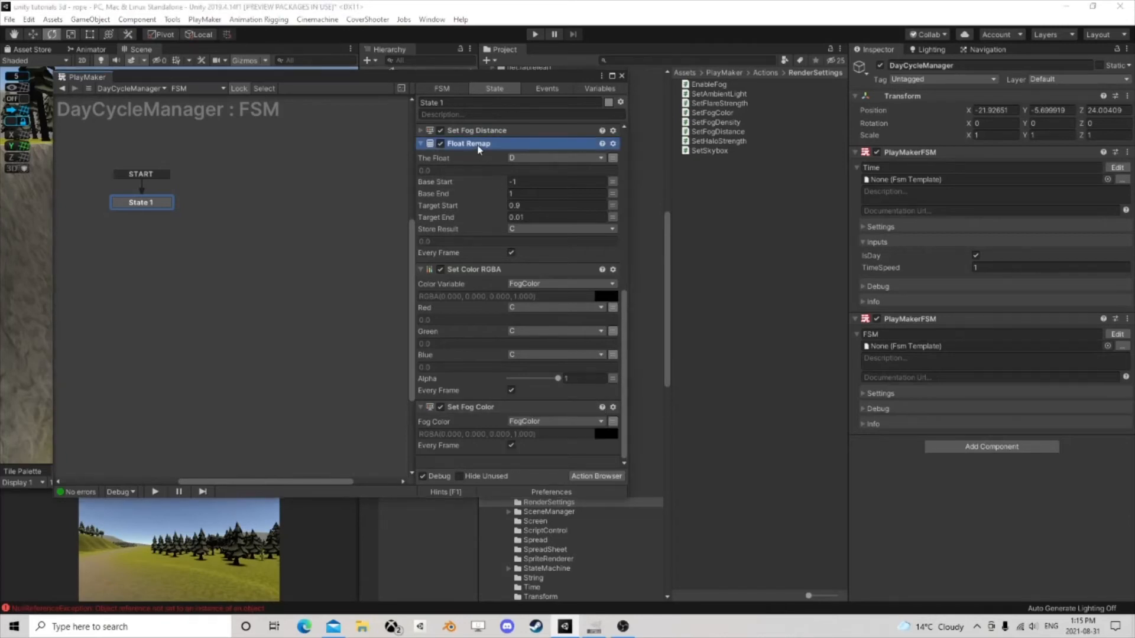
right_click(479, 148)
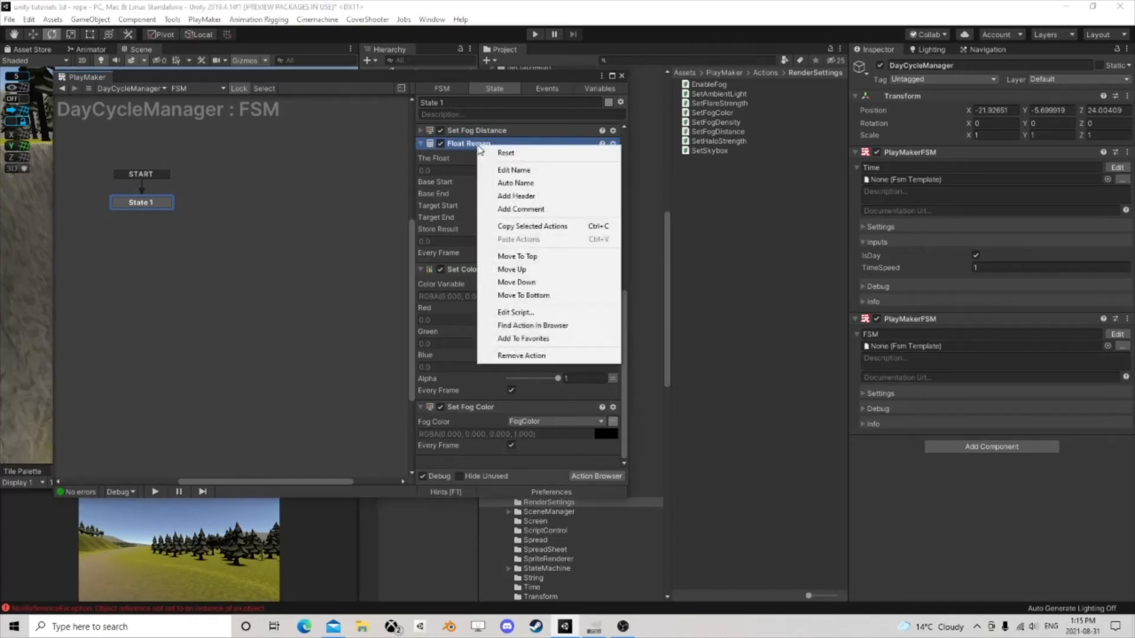
click(527, 356)
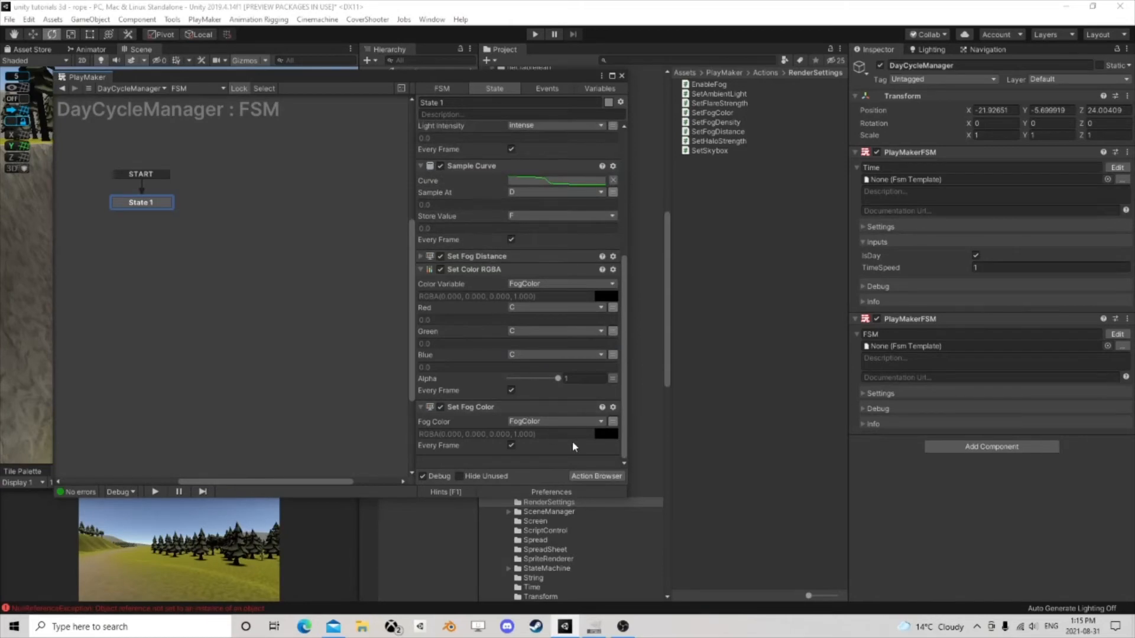
Step: Add a Sample Curve action to State 1 and place it between Set Fog Distance and Set Color RGBA
click(588, 476)
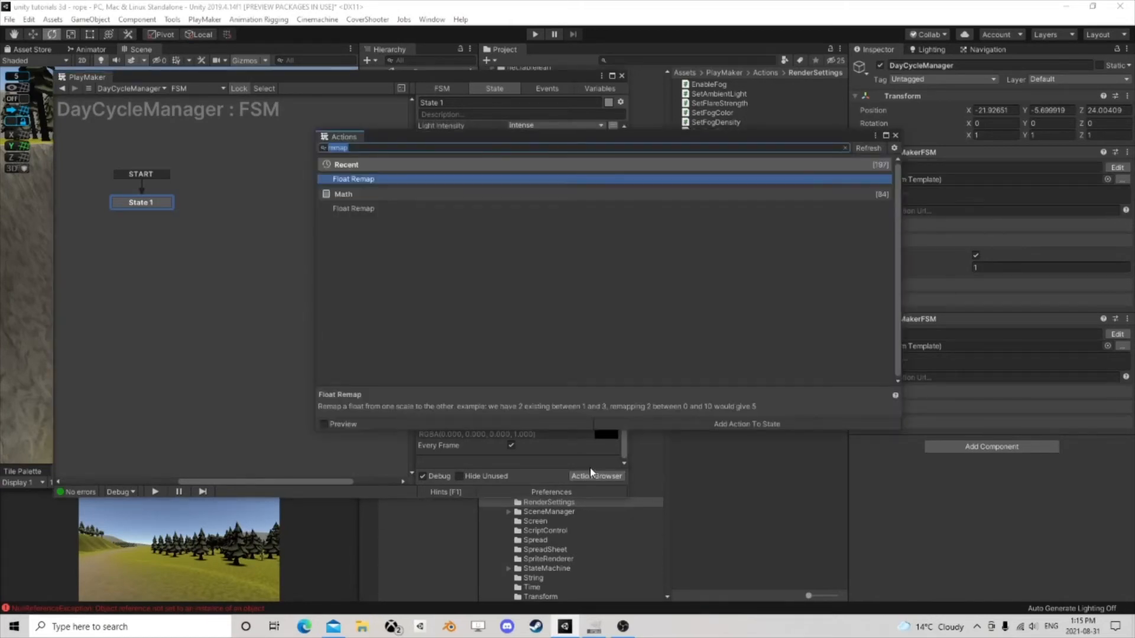
text(sam)
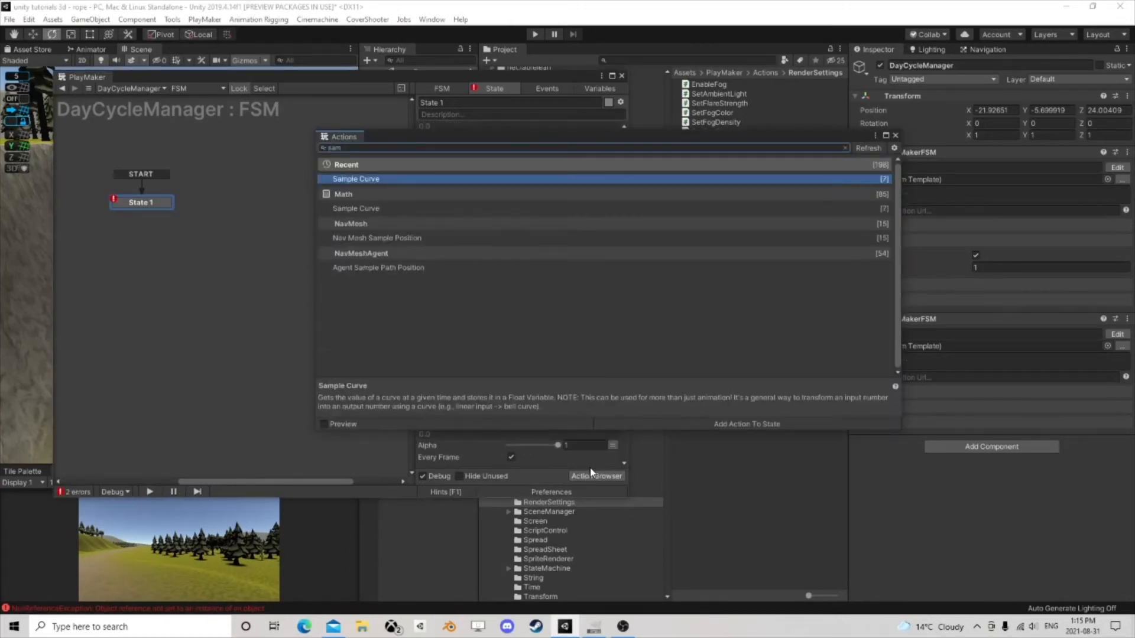
click(896, 135)
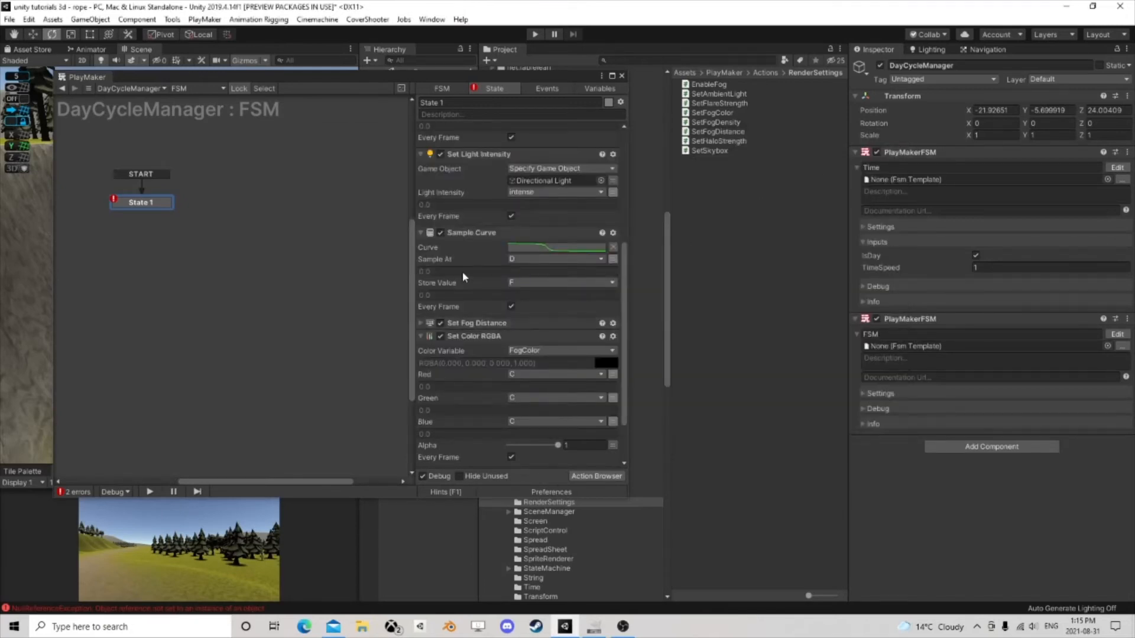
scroll(467, 269, up, 5)
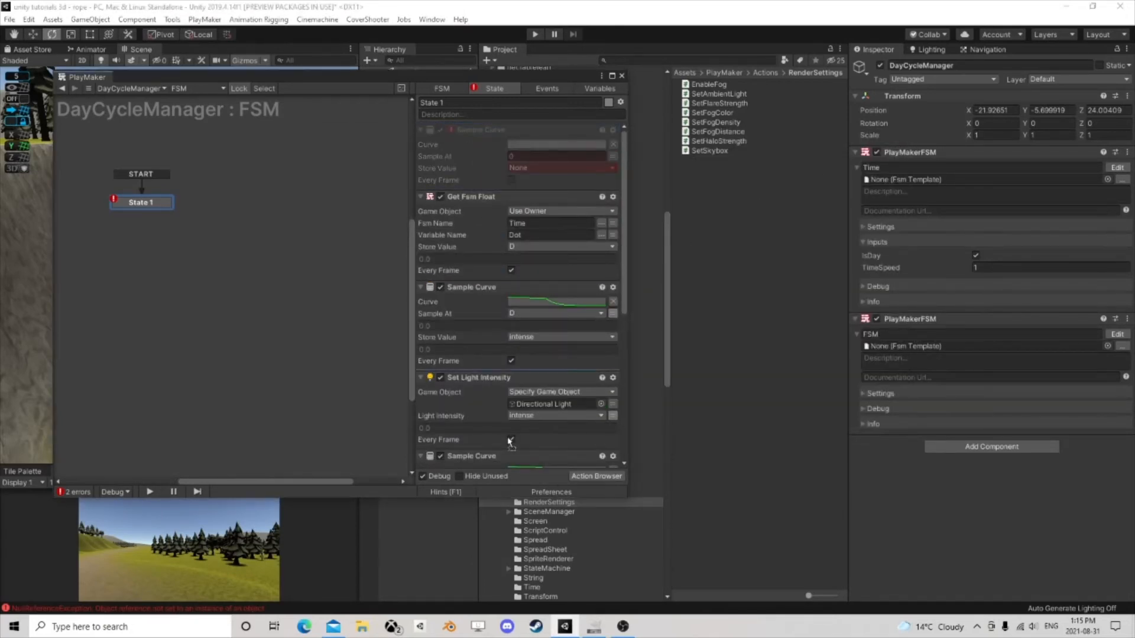
scroll(499, 467, down, 6)
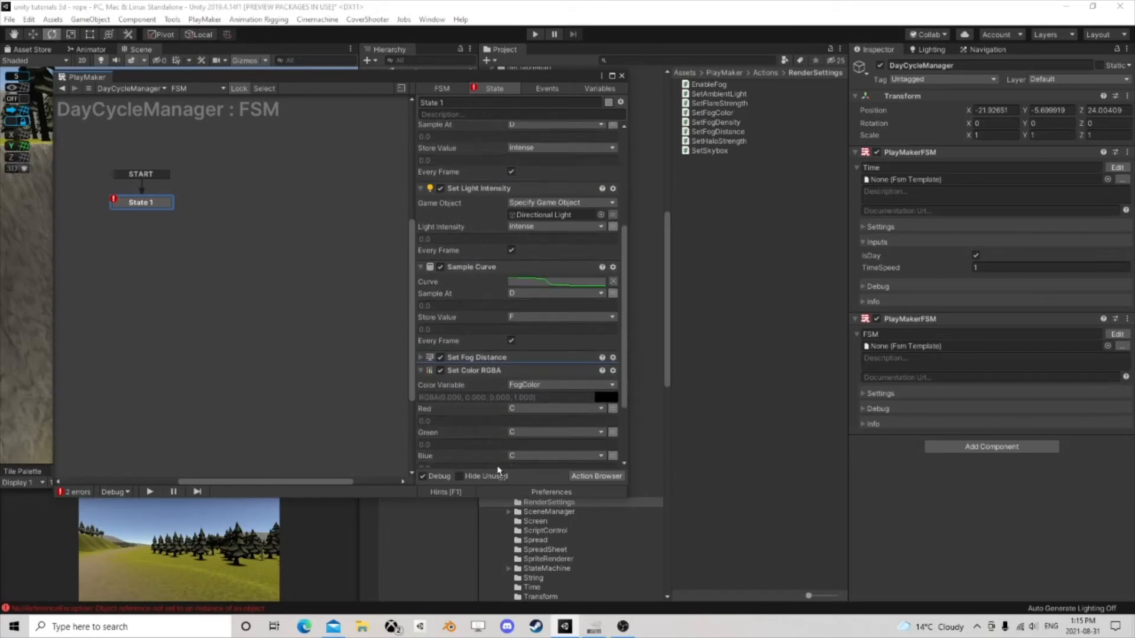
scroll(499, 467, down, 1)
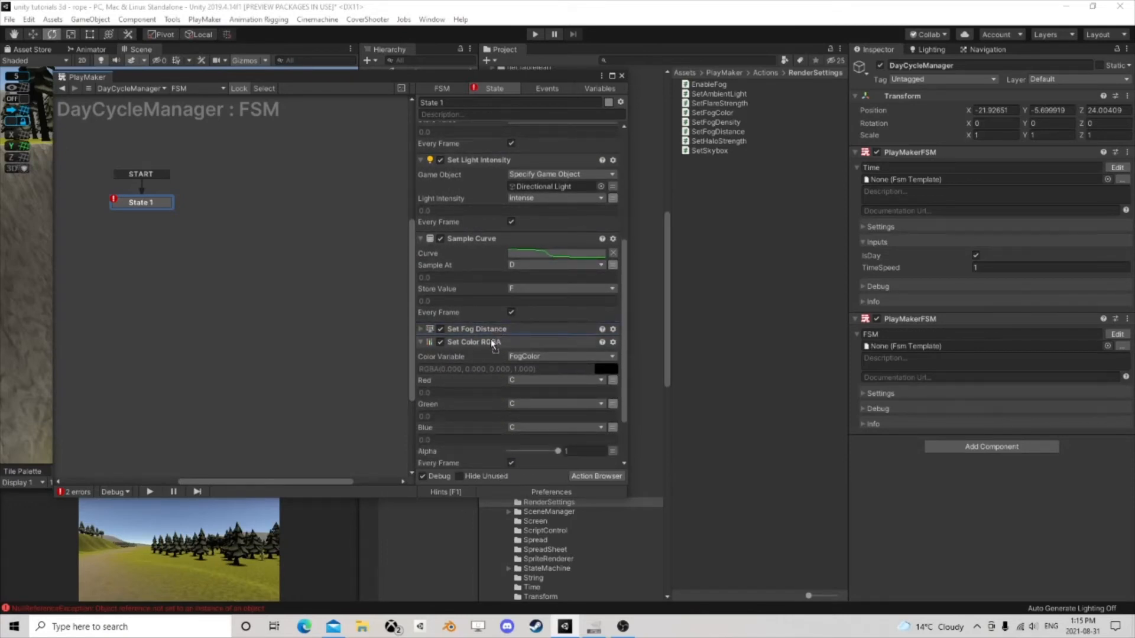
drag(493, 345, 508, 352)
Step: Configure the new Sample Curve action to sample at variable D, store the value in C, and run every frame
click(533, 314)
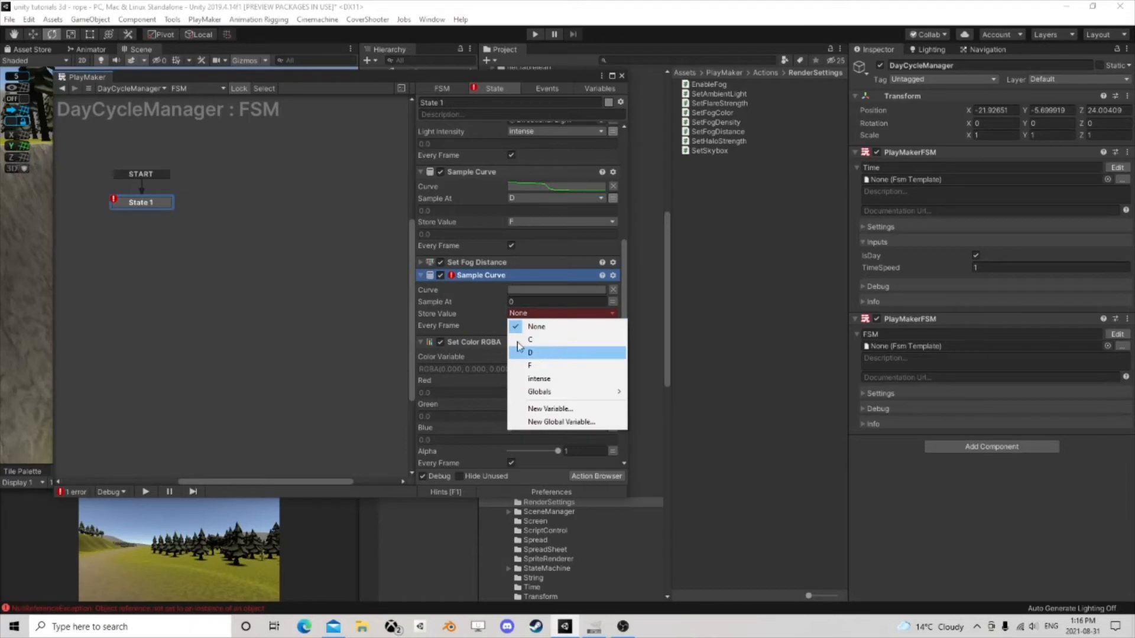
click(615, 299)
click(613, 302)
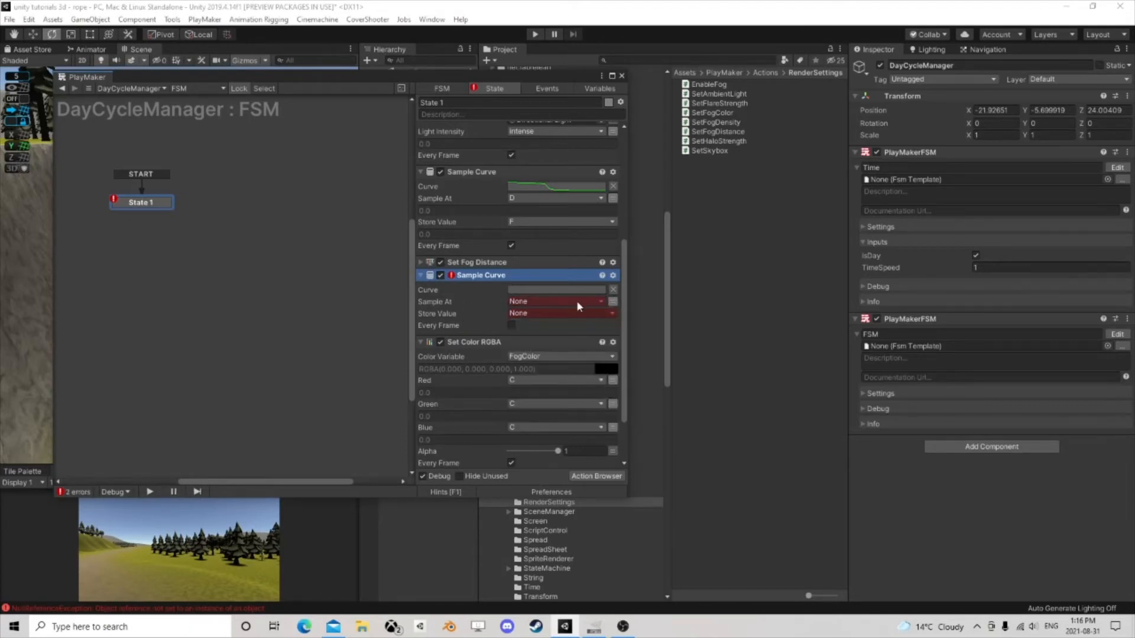
click(577, 300)
click(556, 345)
click(519, 326)
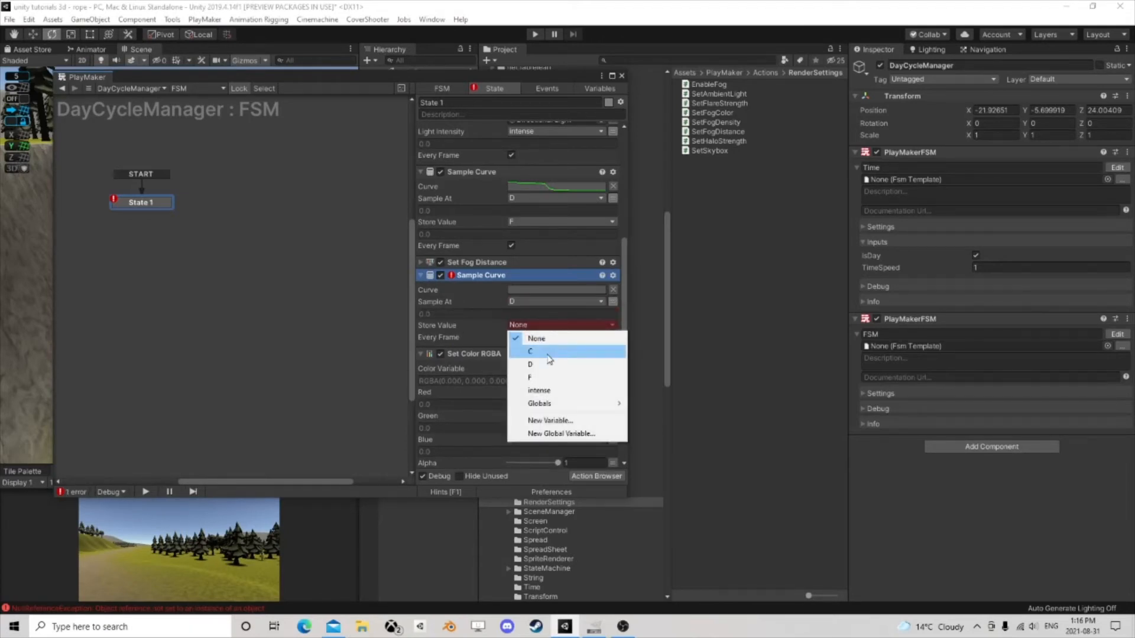
click(521, 352)
click(512, 349)
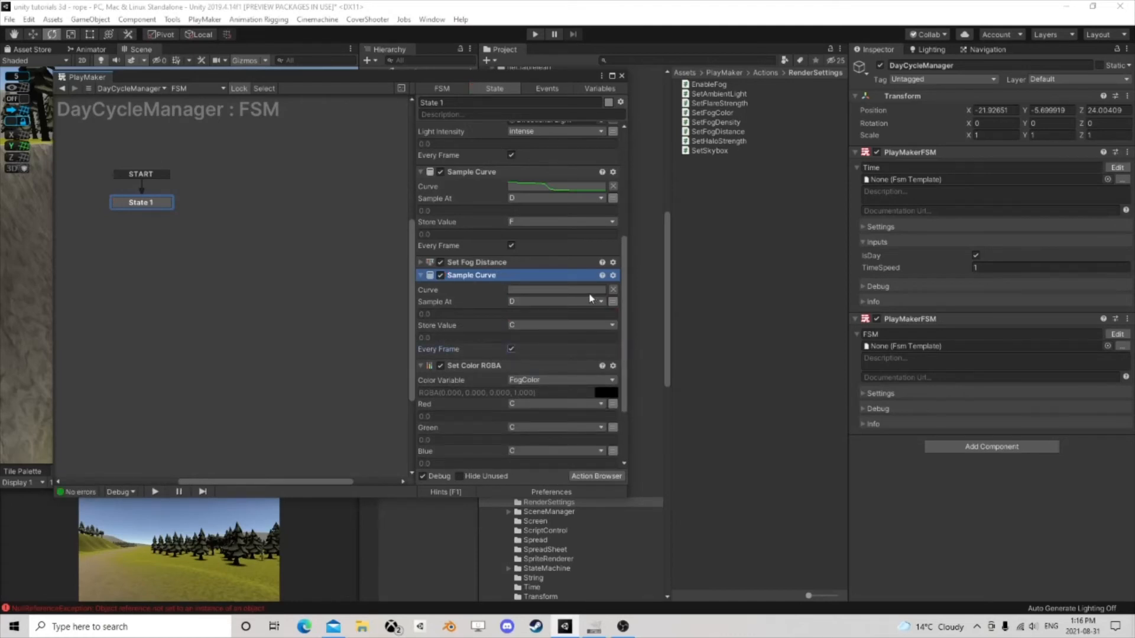
Step: Apply a flat preset to the new Sample Curve's curve and set its two keys' times to -1 and 1
click(586, 292)
click(246, 452)
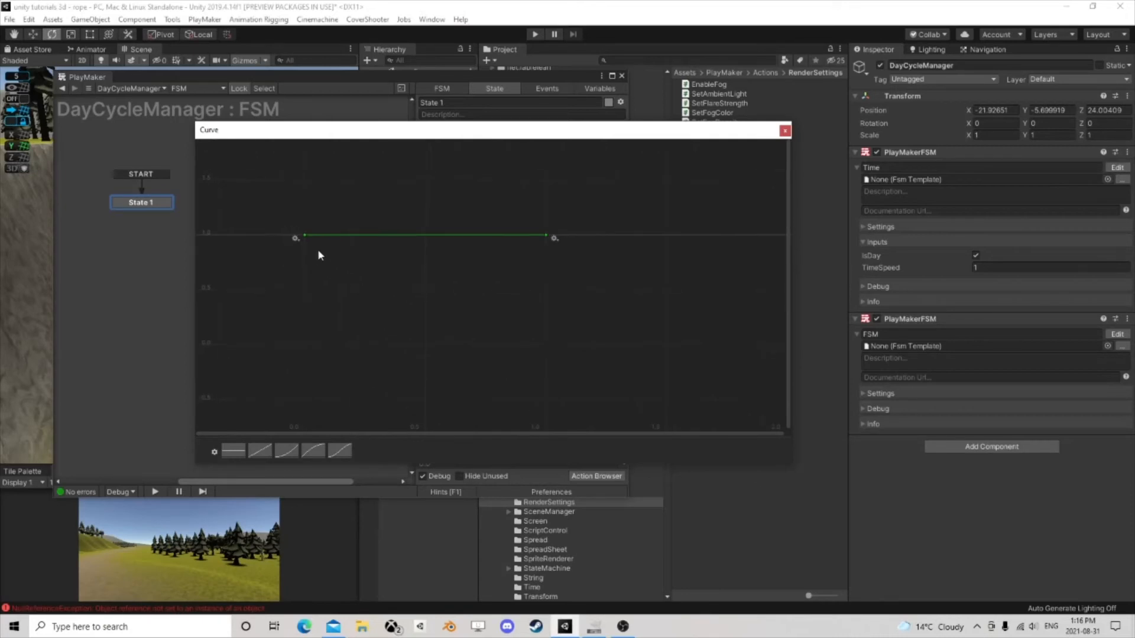
double_click(305, 236)
key(shift+Tab)
text(-1)
key(Return)
double_click(545, 235)
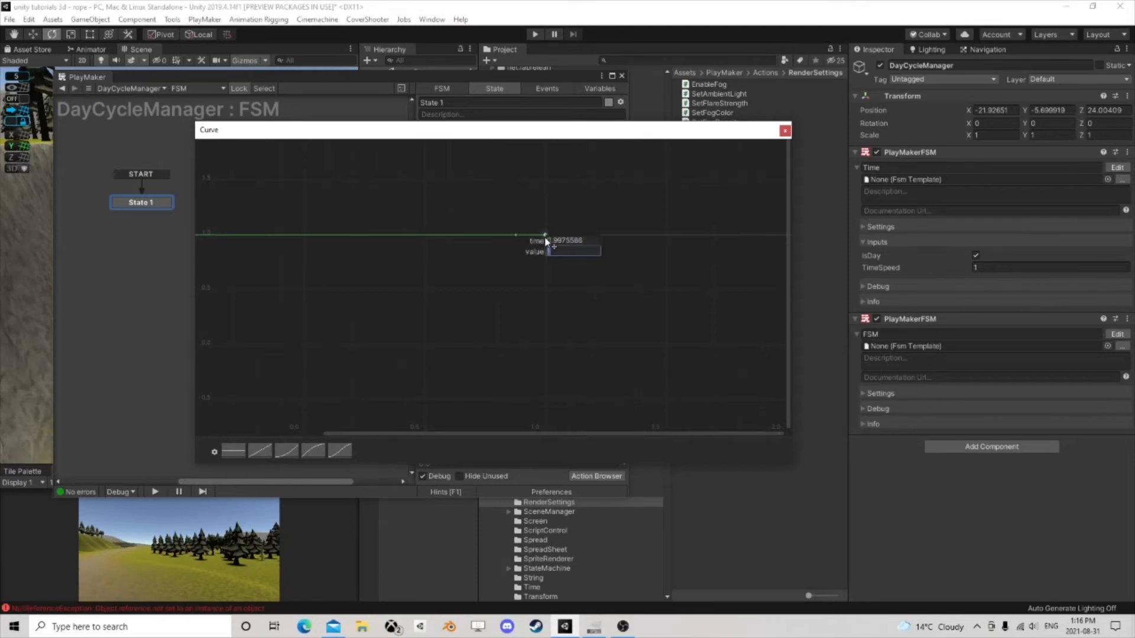
key(shift+Tab)
text(1)
key(Return)
Step: Set the curve's value to 0.9 at the first key and 0.015 at the last key
scroll(329, 254, down, 14)
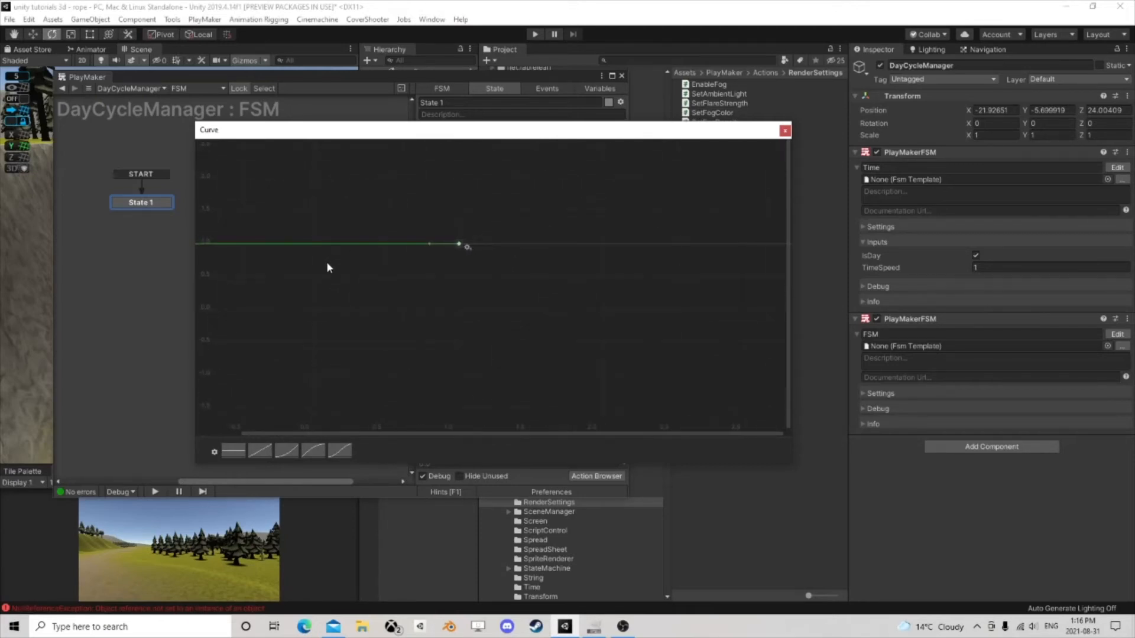
scroll(327, 266, down, 4)
middle_drag(319, 276, 466, 309)
scroll(450, 310, up, 6)
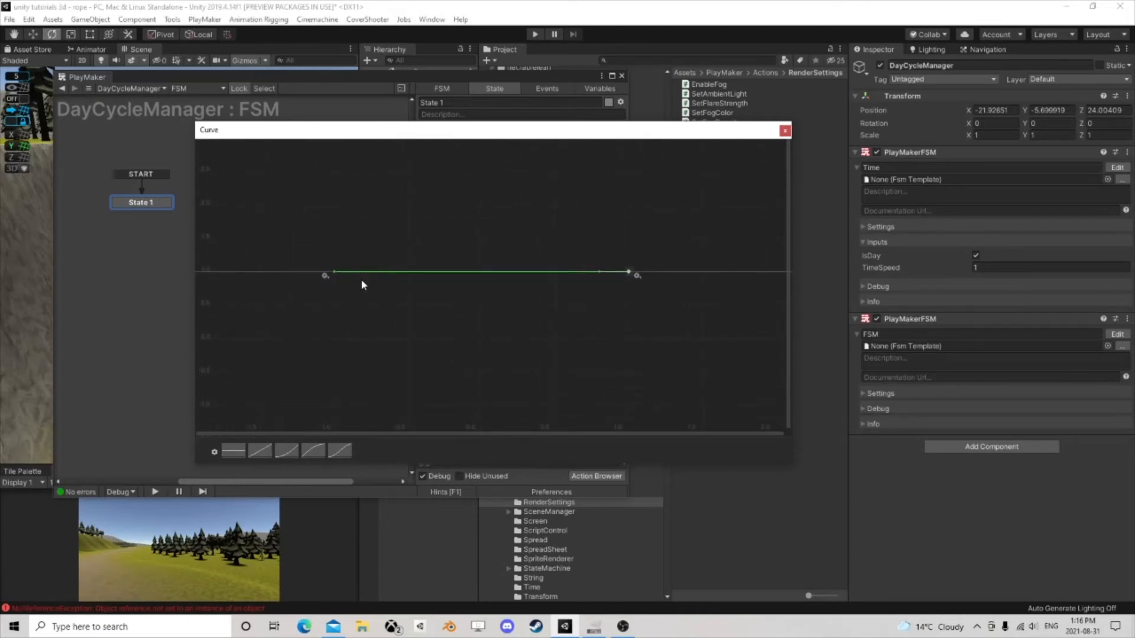
click(334, 273)
key(Return)
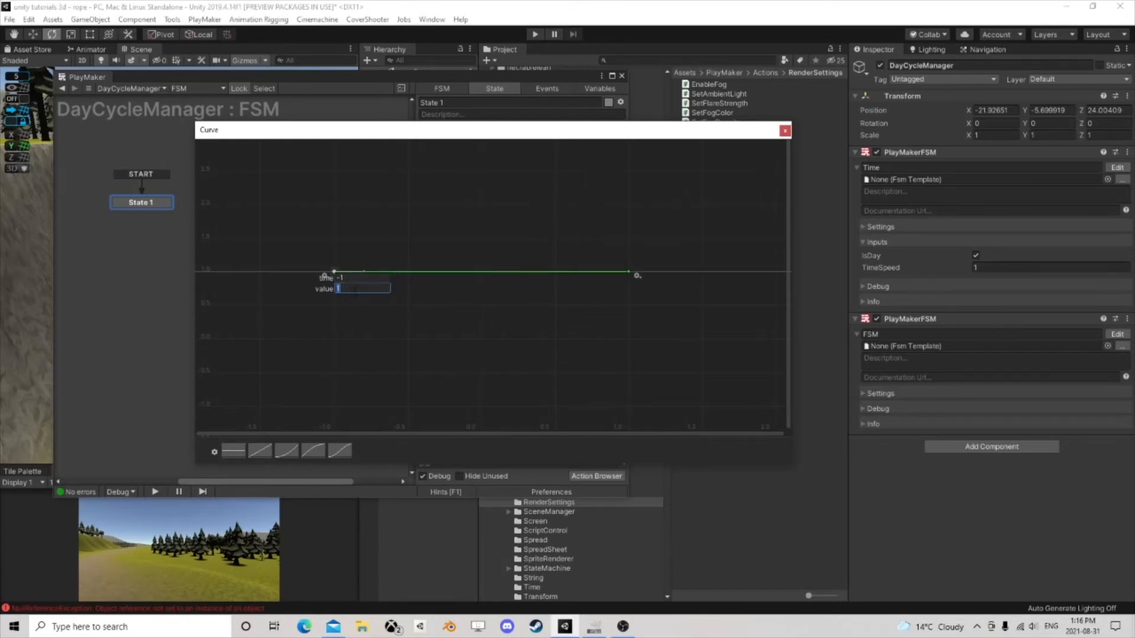
text(.9)
key(Return)
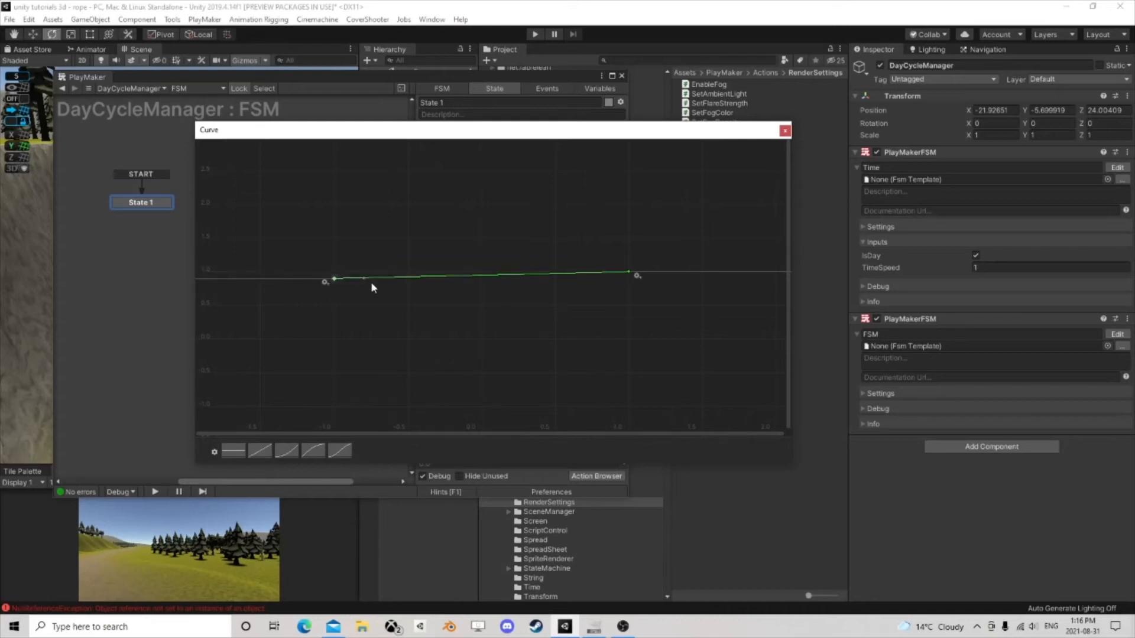
click(626, 272)
key(Return)
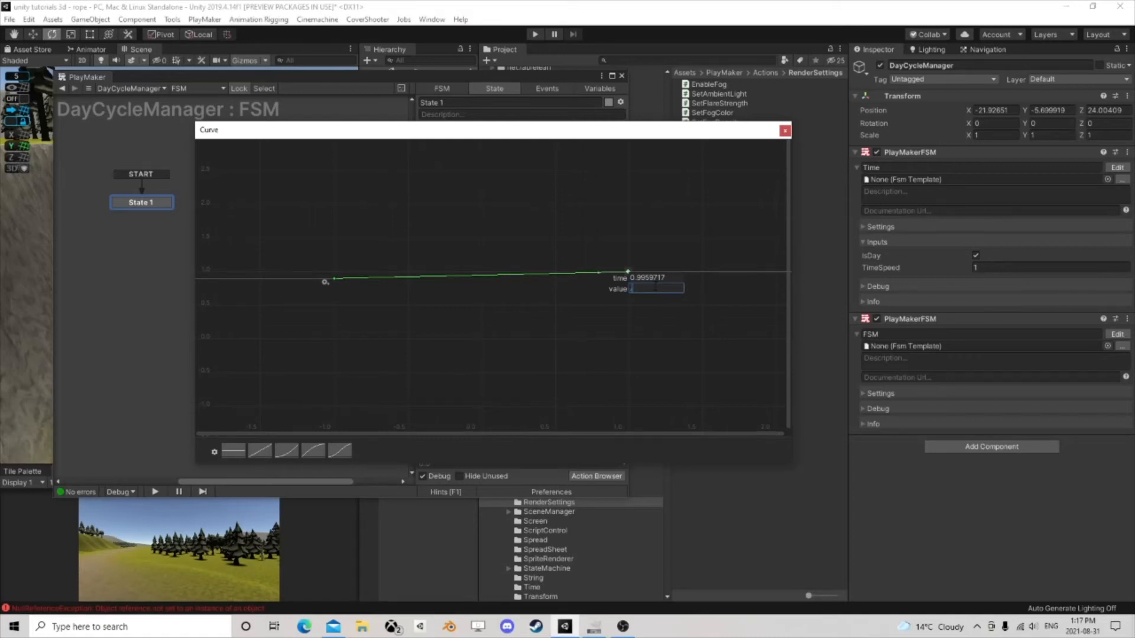
text(015)
key(Return)
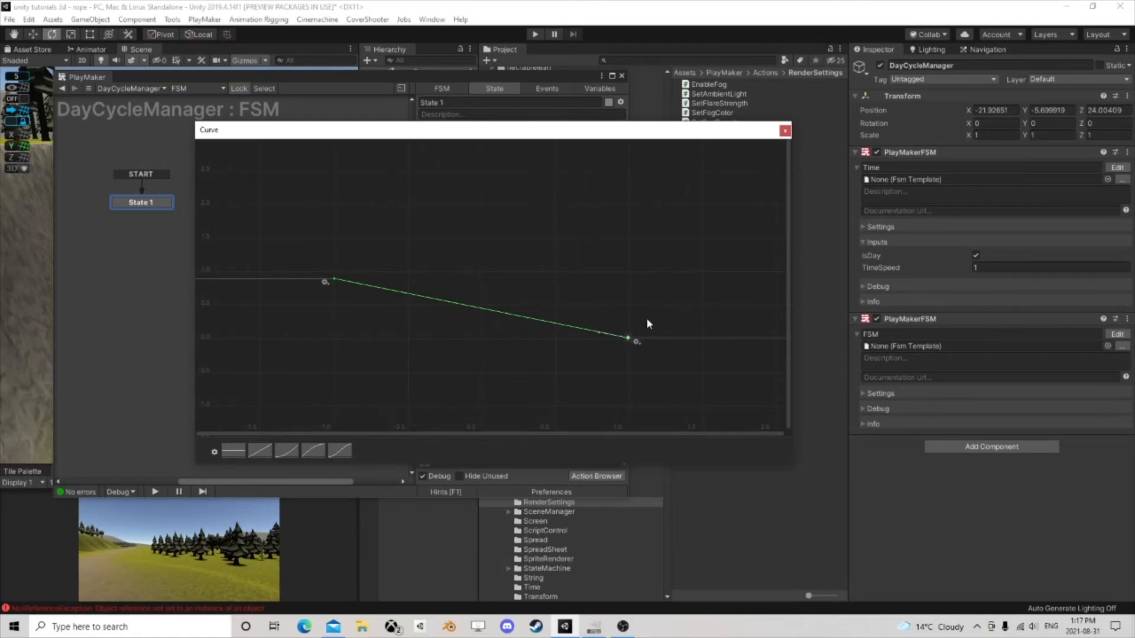
Step: Add a key near the middle of the curve, at about time -0.08, and set its value to 0.8
right_click(471, 308)
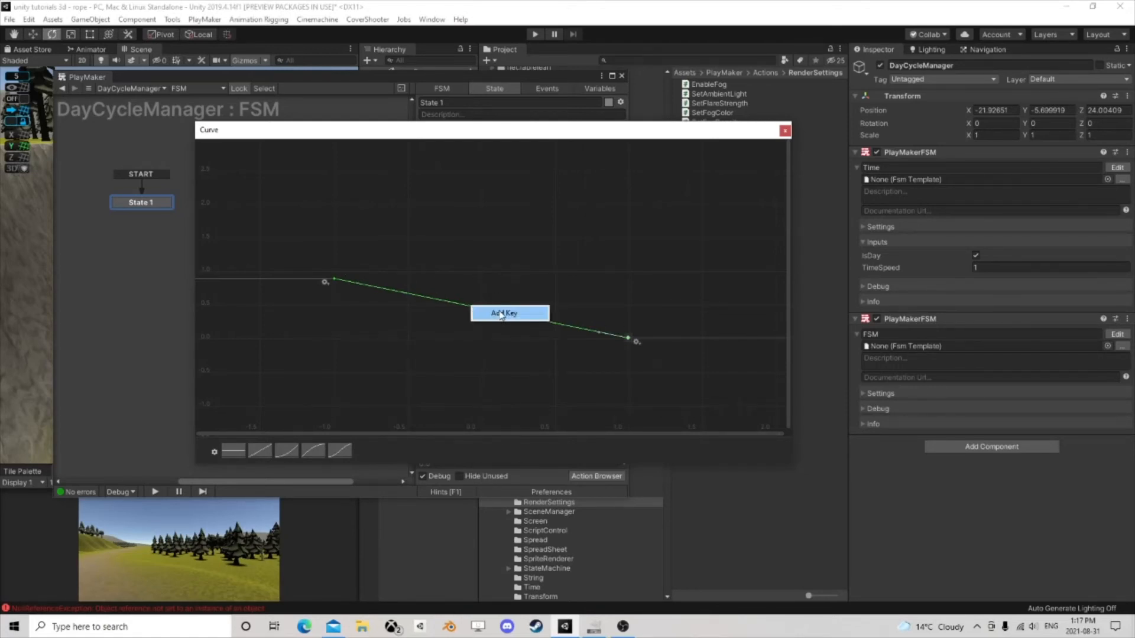
click(476, 312)
double_click(471, 307)
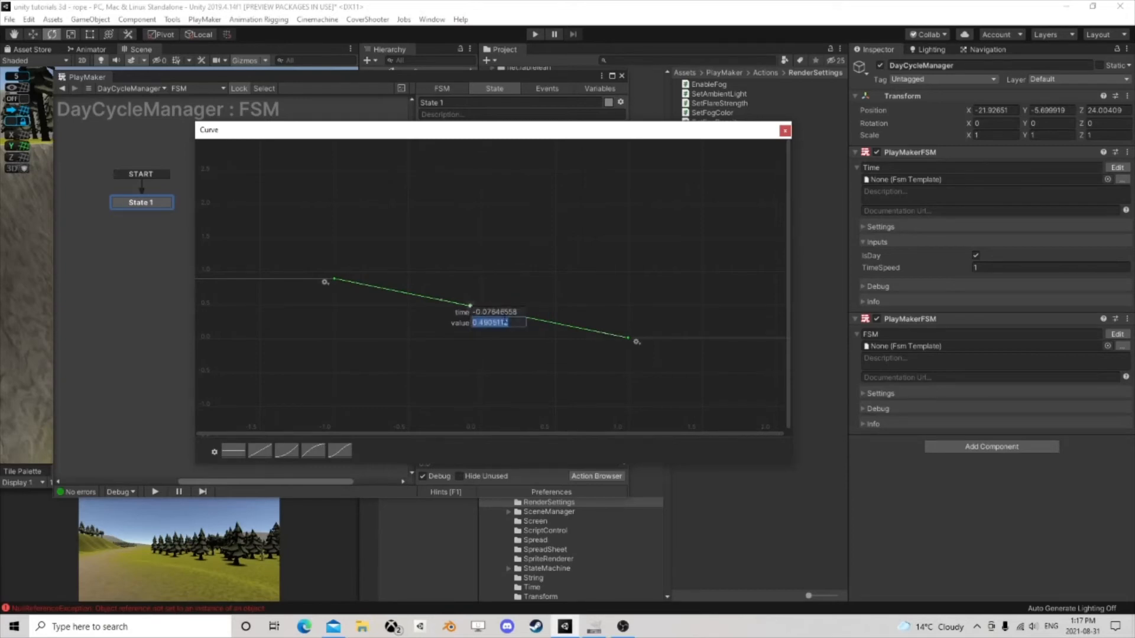
text(.8)
key(Return)
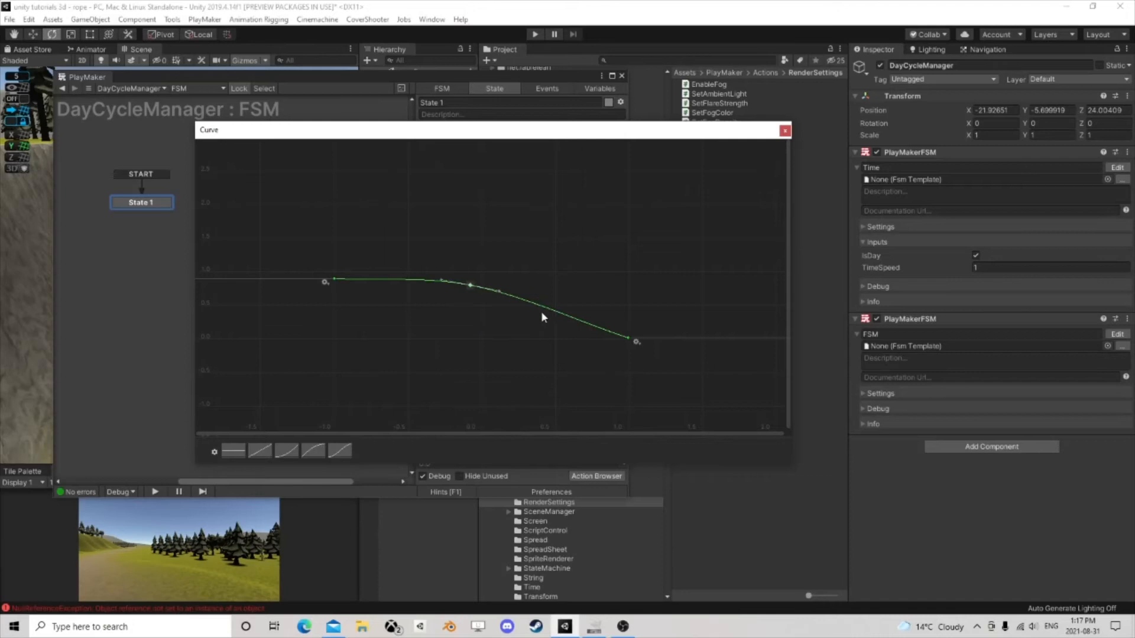
Step: Add another key just after the middle one, at about time 0.1, and set its value to 0.3
right_click(496, 290)
click(513, 301)
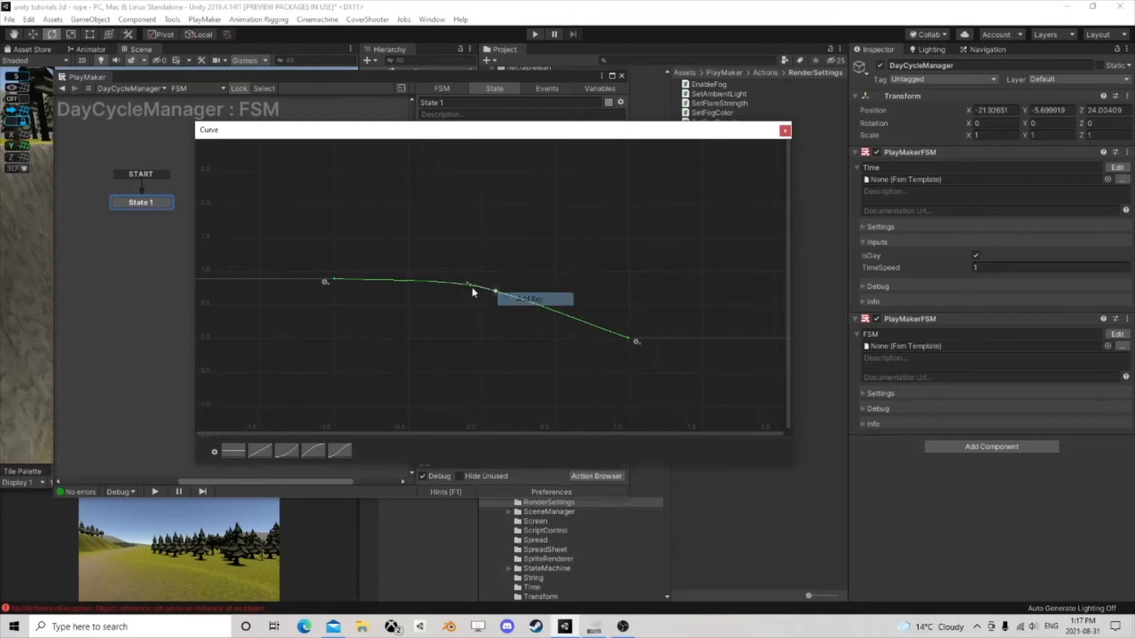
key(Return)
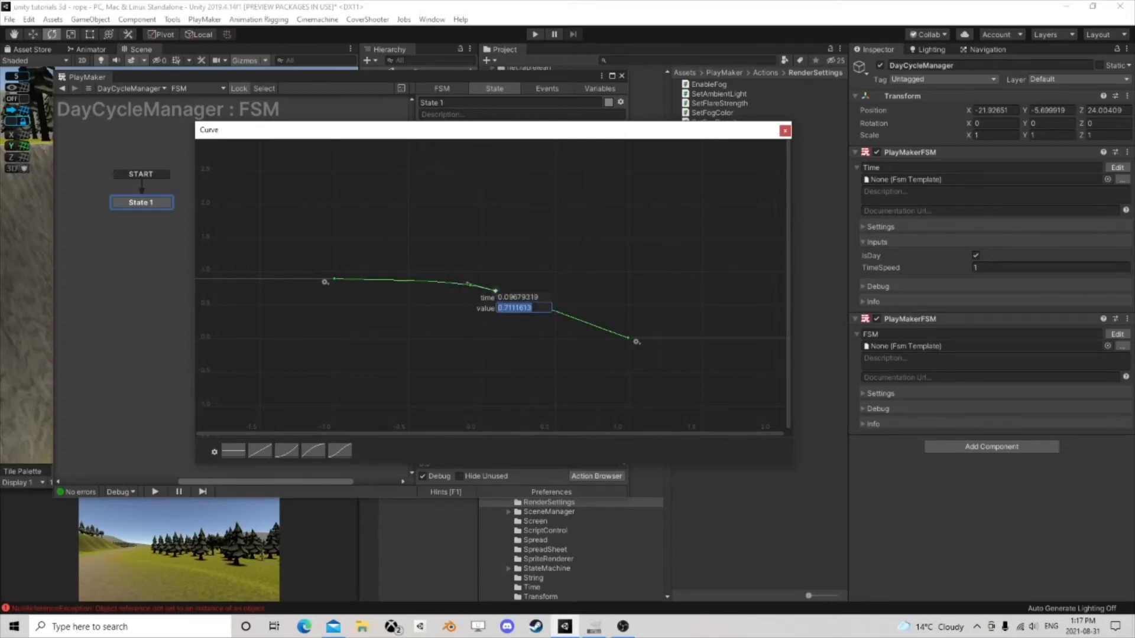
key(BackSpace)
text(0.3)
key(Return)
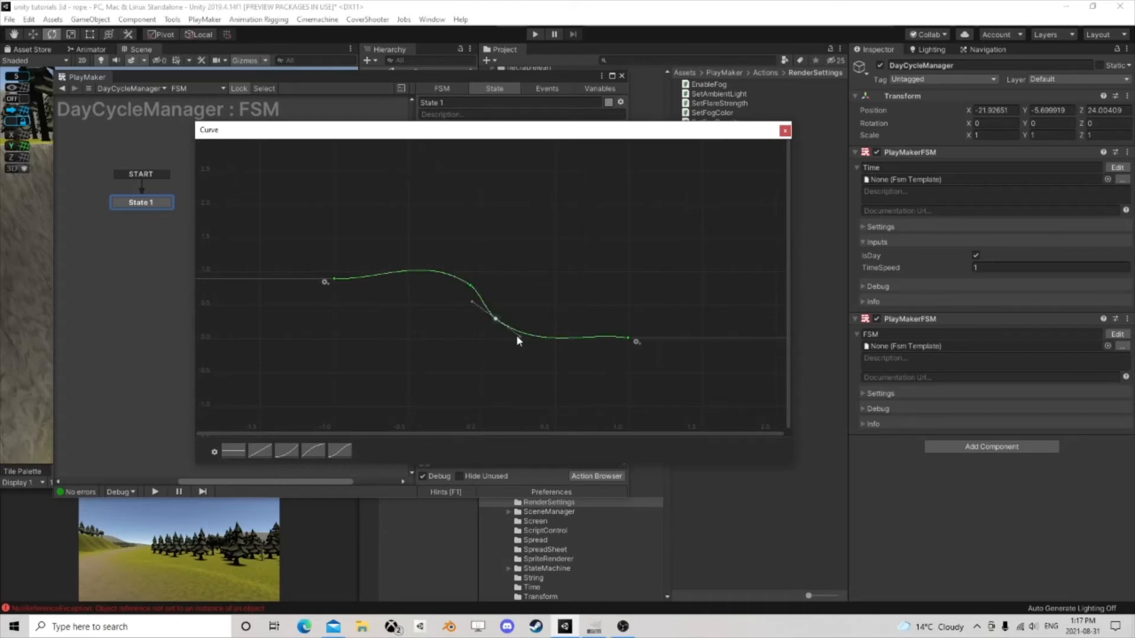
Step: Flatten the tangents of the 0.3 and 0.8 keys to smooth the bulges out of the curve
drag(519, 335, 526, 332)
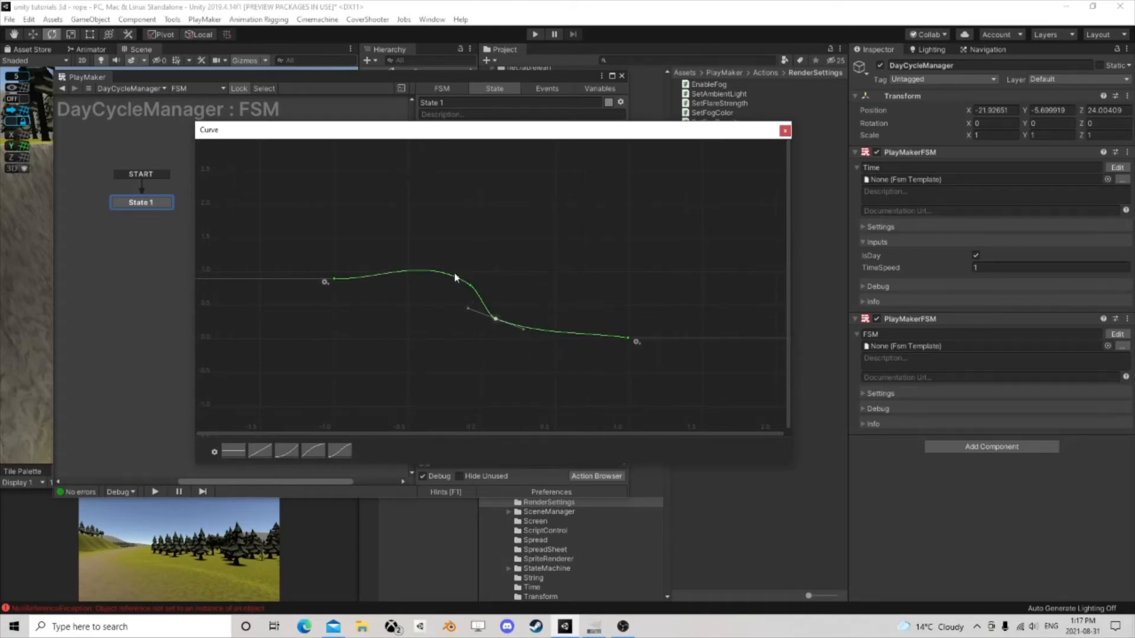
double_click(471, 287)
drag(446, 274, 443, 284)
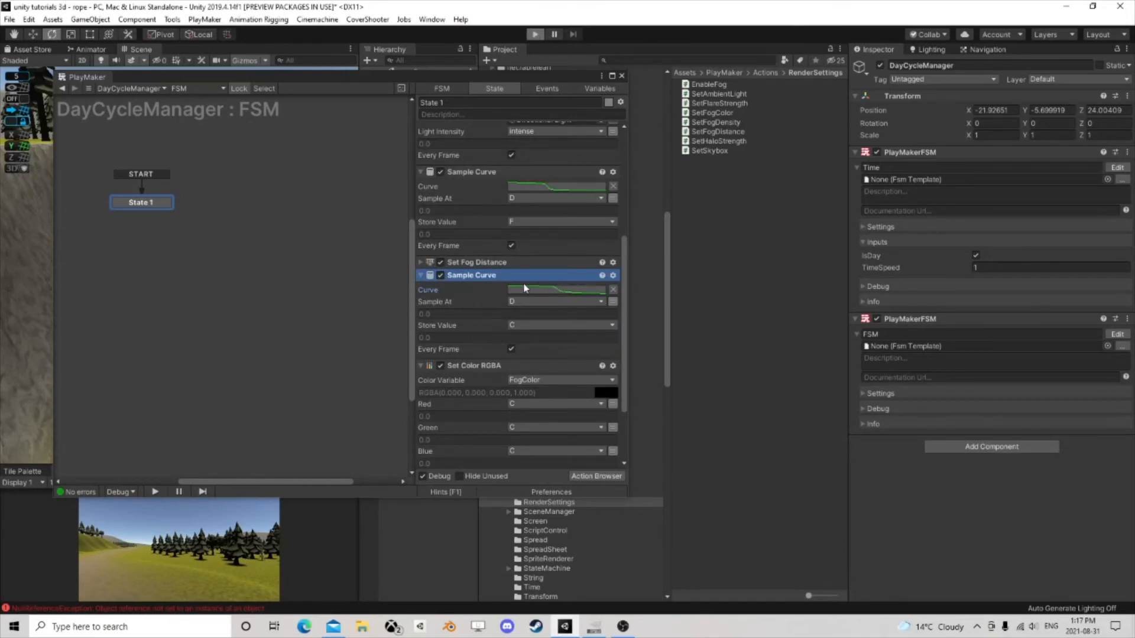
Step: Play-test the scene, check the live Sample Curve, Set Color RGBA and Set Fog Color values in State 1, and stop playing
key(ctrl+p)
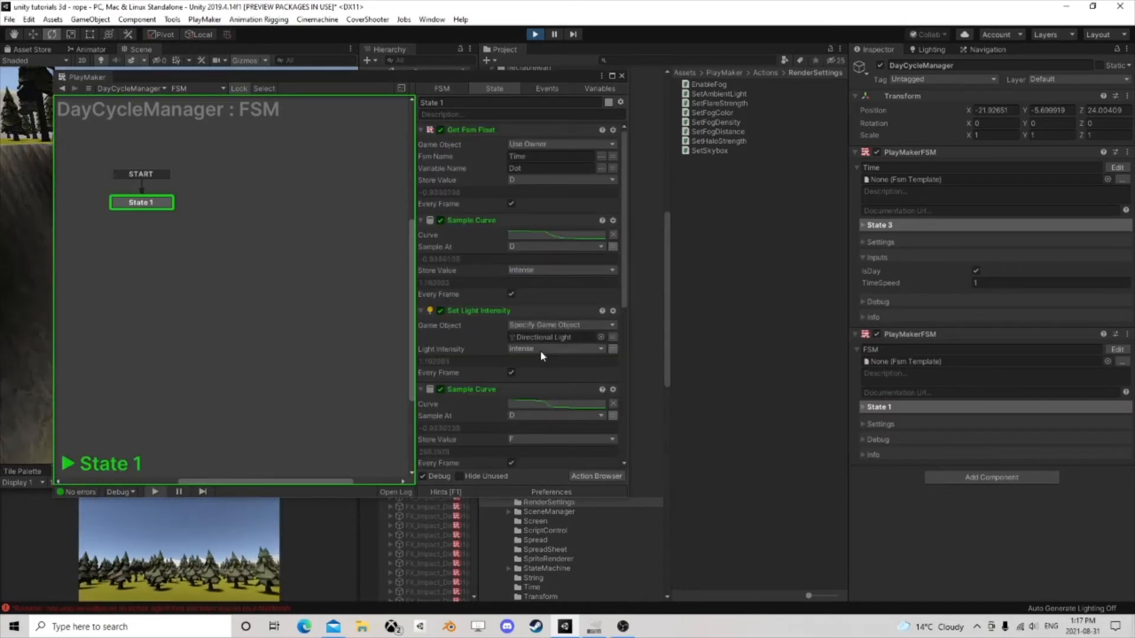
scroll(540, 350, down, 5)
scroll(550, 361, down, 5)
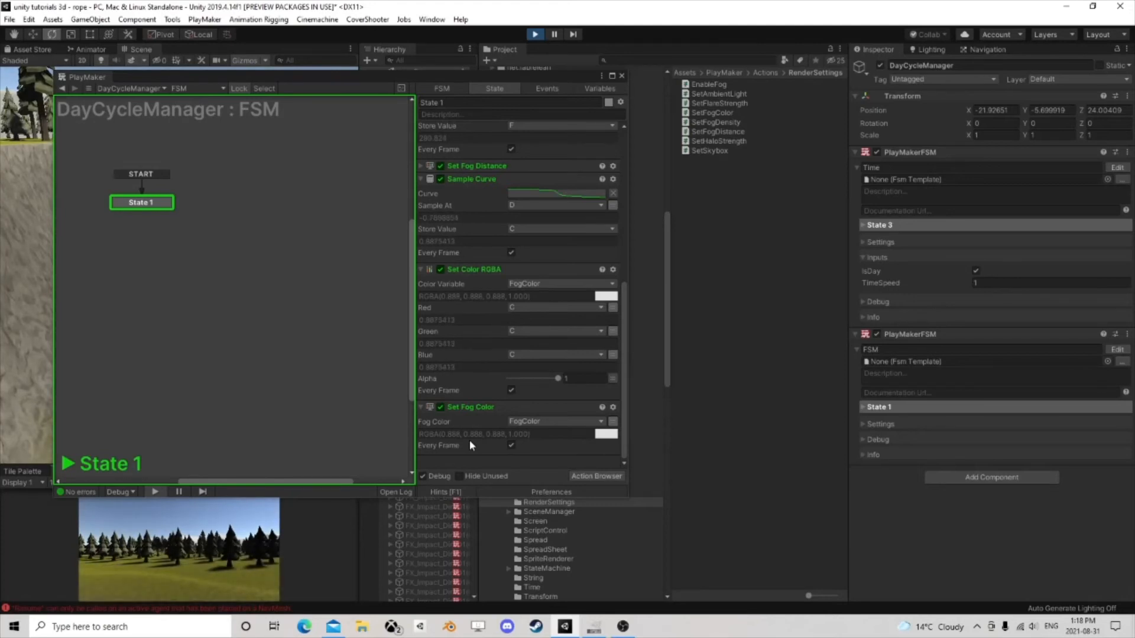
click(534, 34)
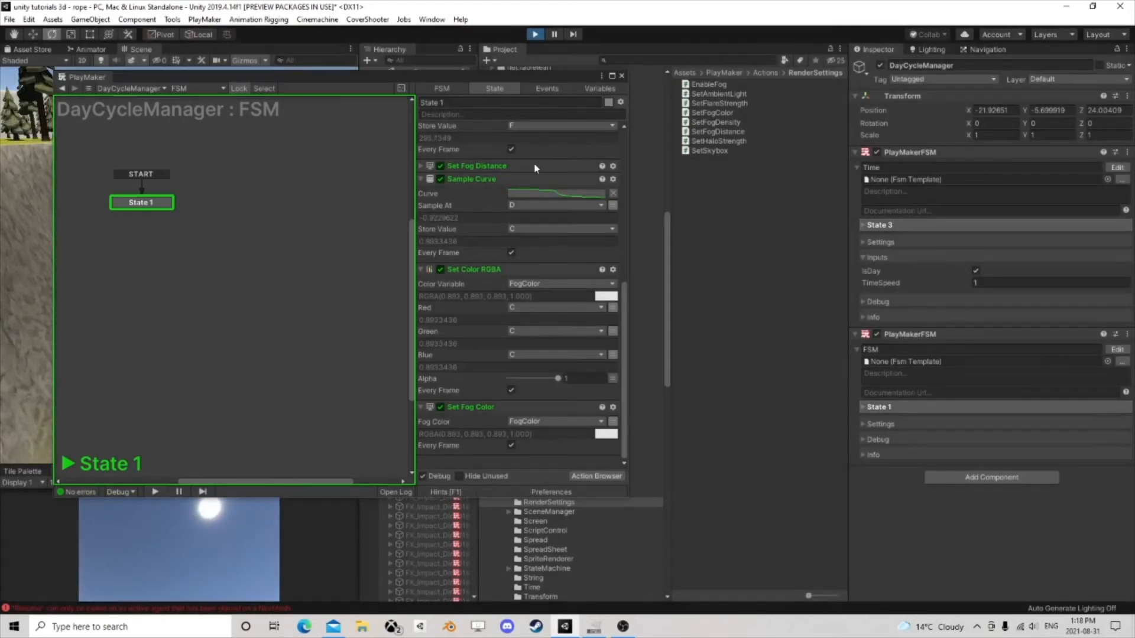
Step: Close the PlayMaker editor and collapse the second PlayMakerFSM component of DayCycleManager
click(621, 76)
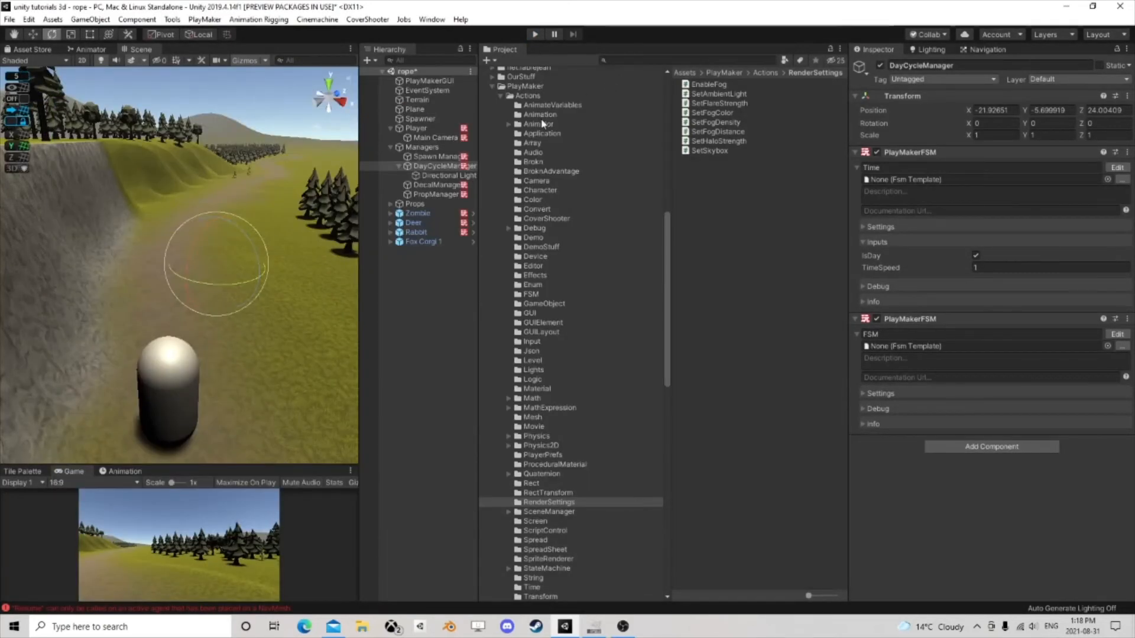
click(443, 168)
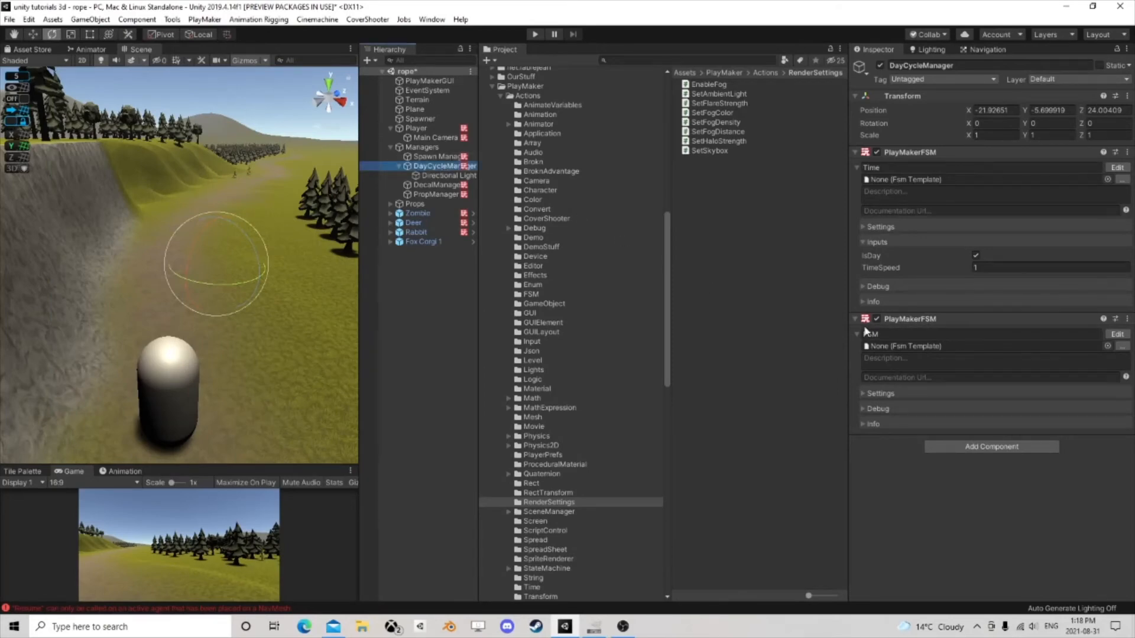
click(945, 318)
alt+drag(203, 214, 224, 236)
right_drag(224, 236, 168, 247)
scroll(185, 259, up, 4)
scroll(172, 242, down, 5)
middle_drag(189, 229, 131, 285)
scroll(140, 284, up, 6)
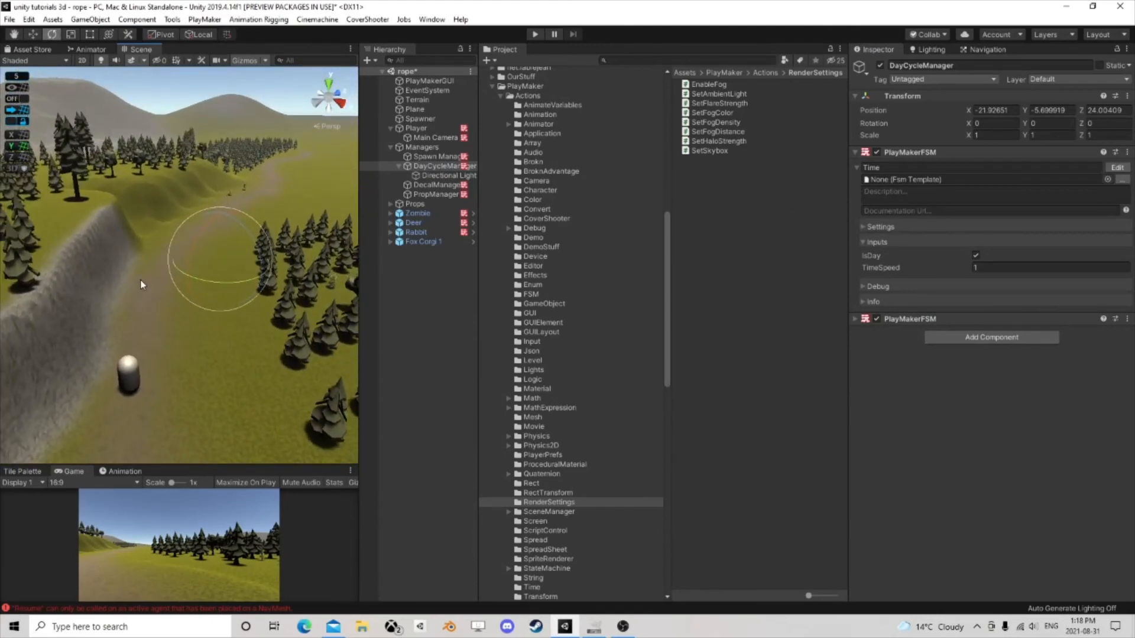
middle_drag(248, 337, 271, 228)
scroll(271, 229, up, 2)
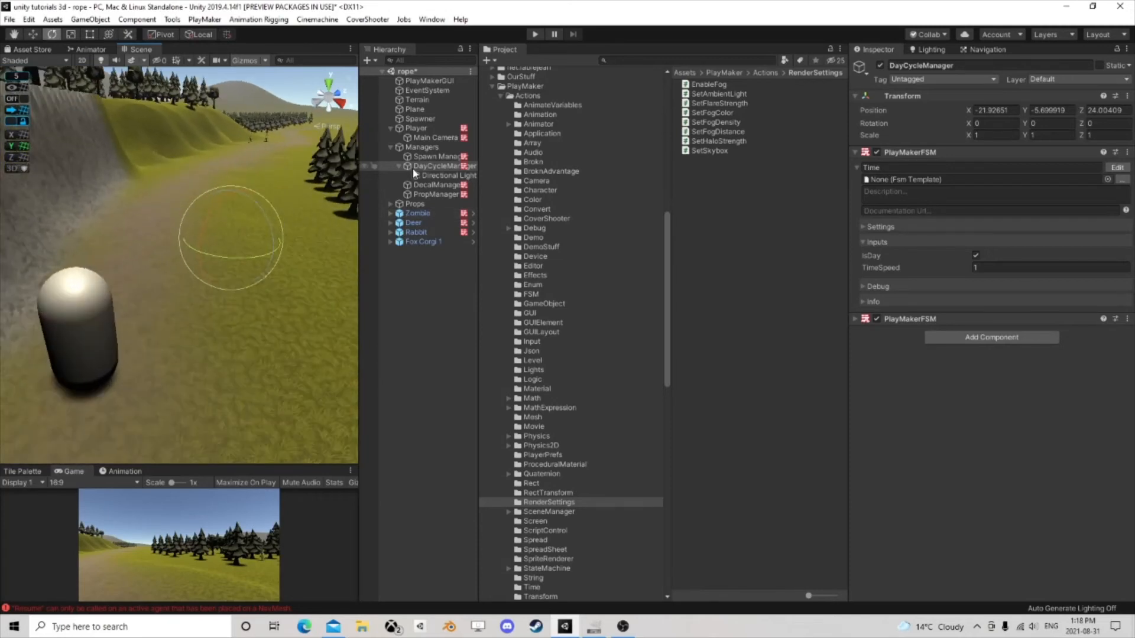
Step: Add an Audio Source component to the DayCycleManager object
click(422, 148)
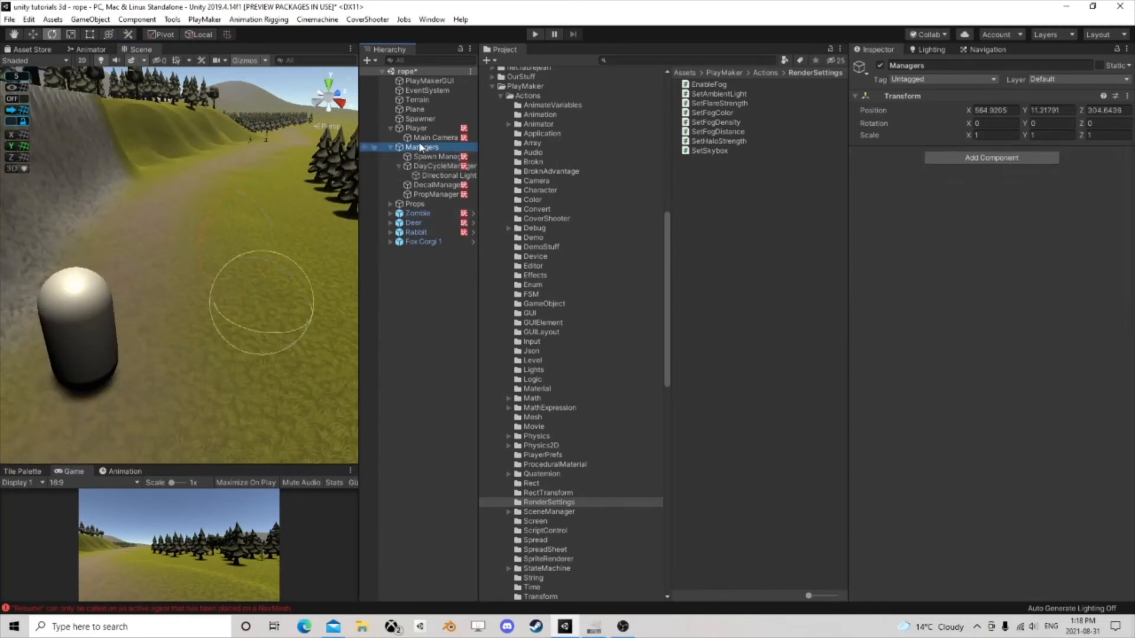
click(436, 167)
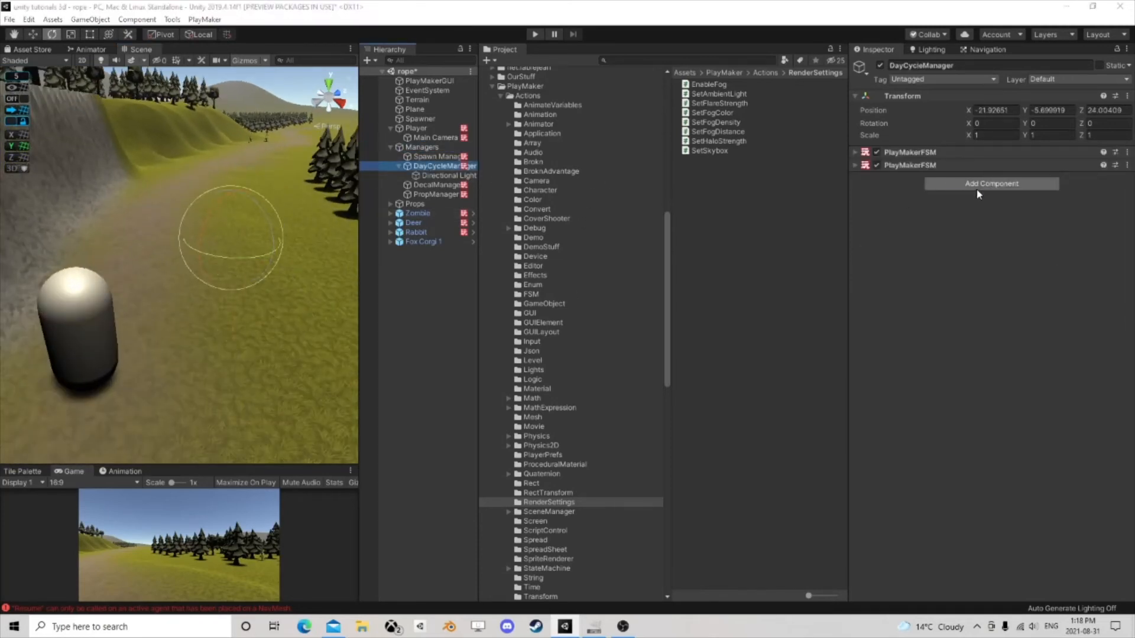
click(992, 183)
text(audio)
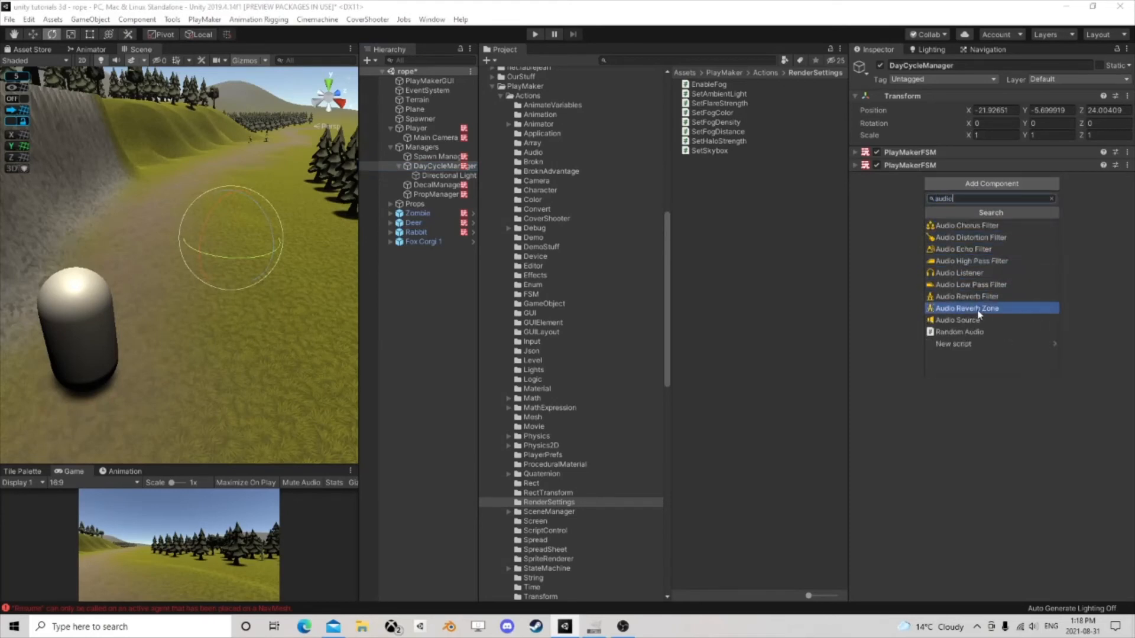
click(993, 320)
Step: Search the audio clips for "am" for DayCycleManager's Audio Source and audition ambience clips, including CA5_Ambience_IndoorFoodMarket_VeryBusy
click(1126, 193)
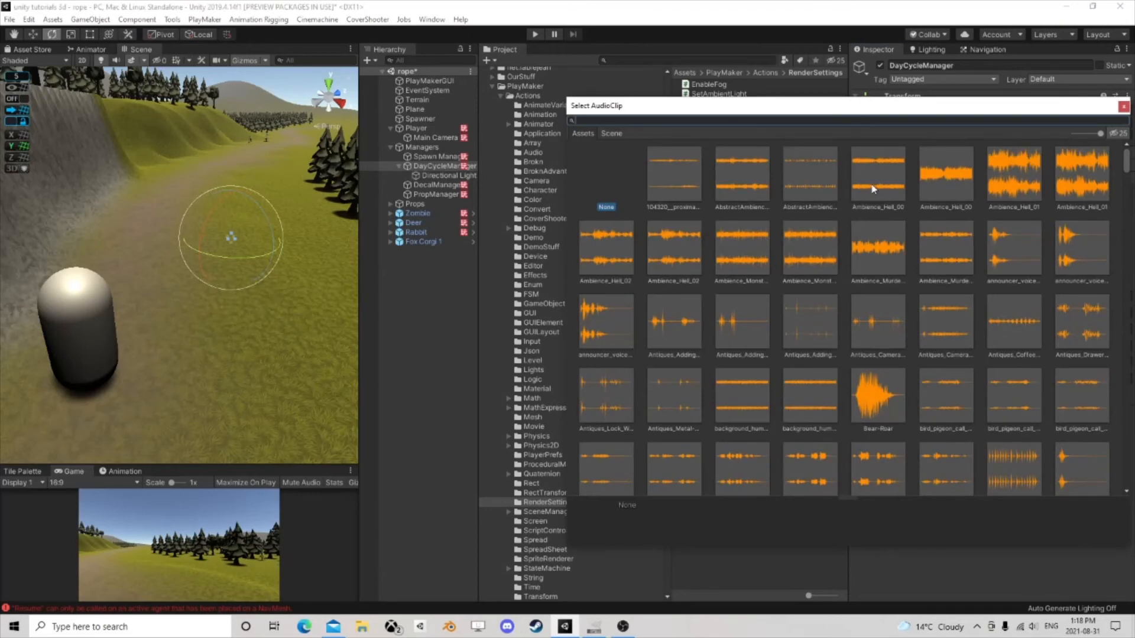
text(am)
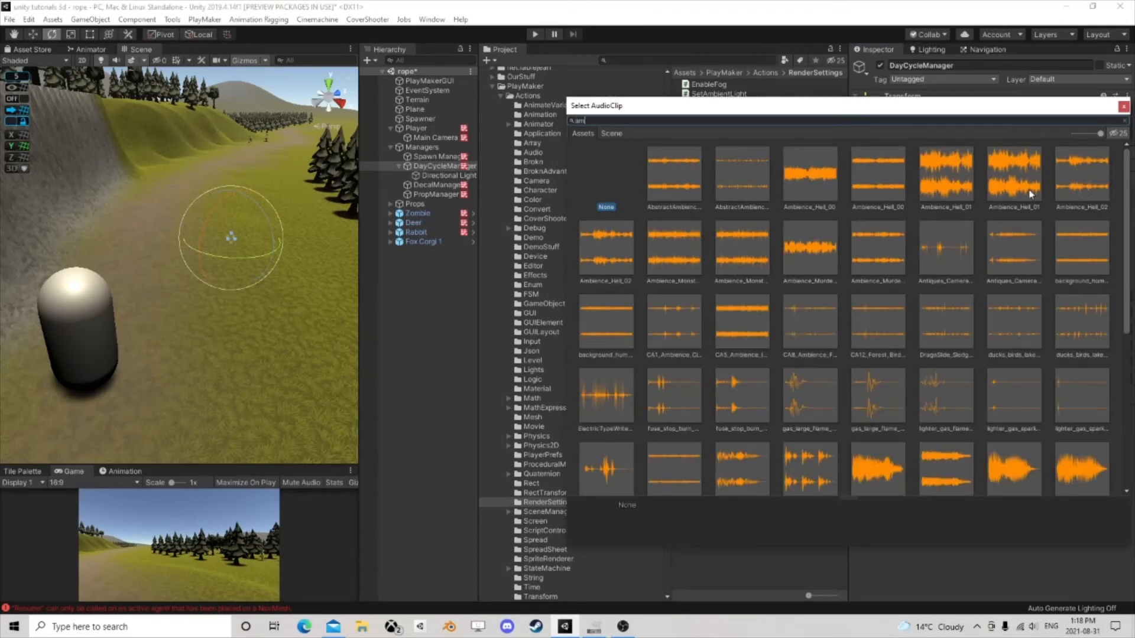
click(812, 180)
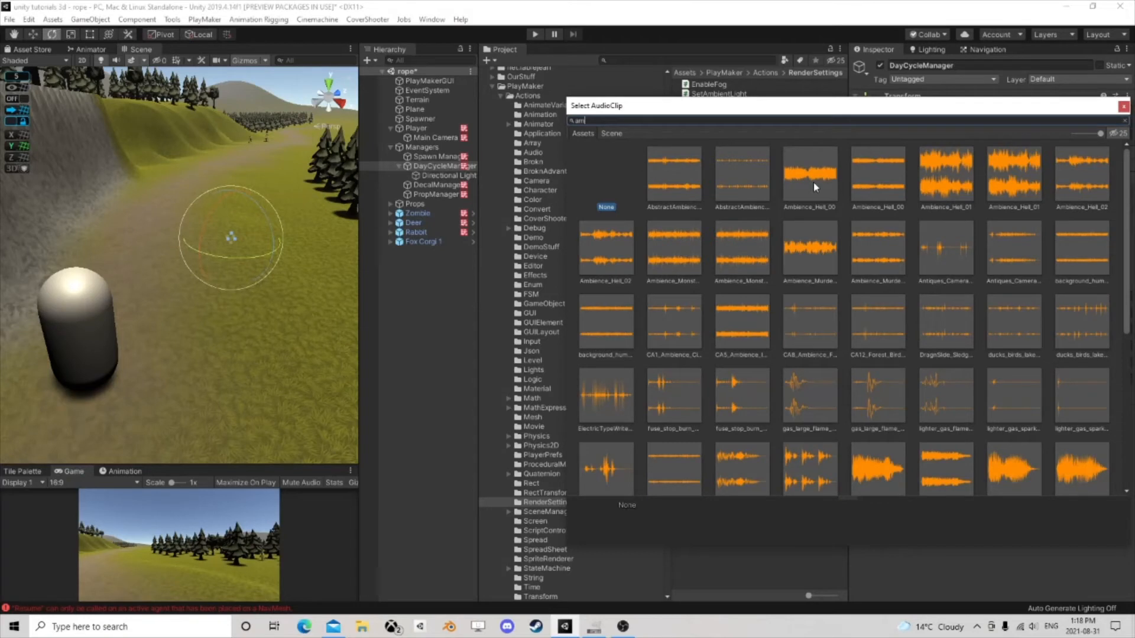
click(750, 198)
click(750, 338)
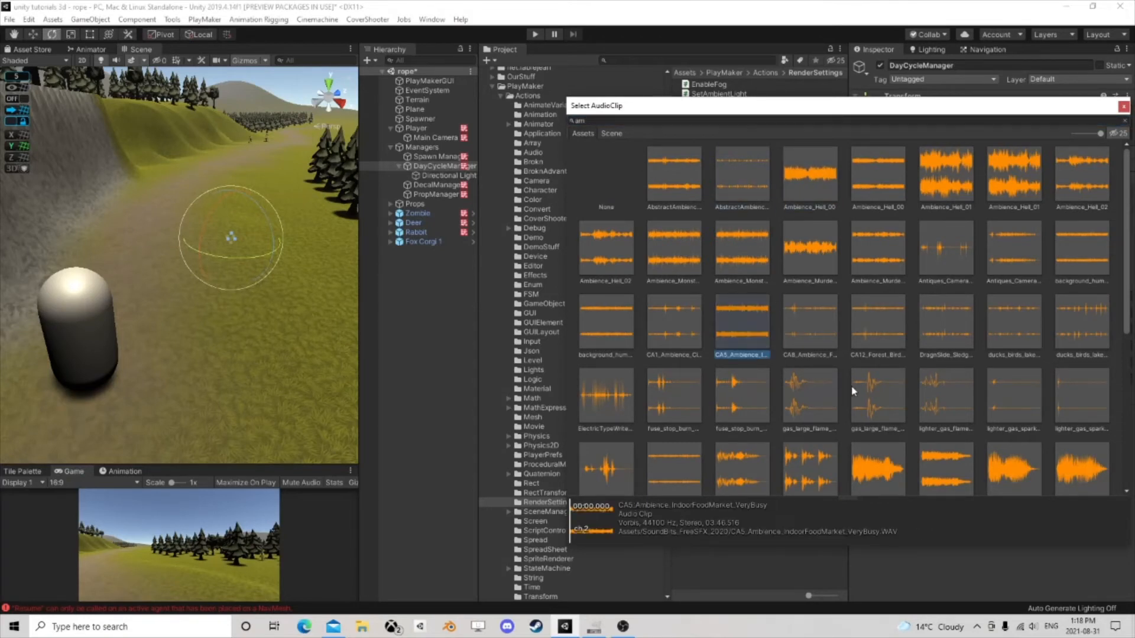
scroll(853, 387, down, 4)
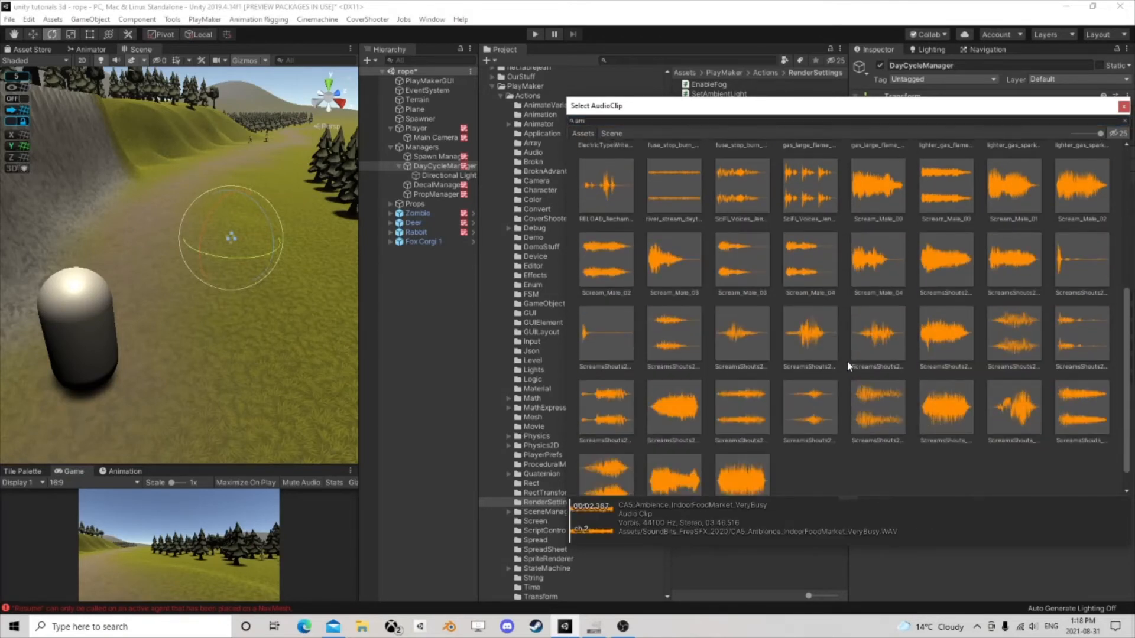
scroll(848, 369, down, 3)
scroll(843, 359, up, 8)
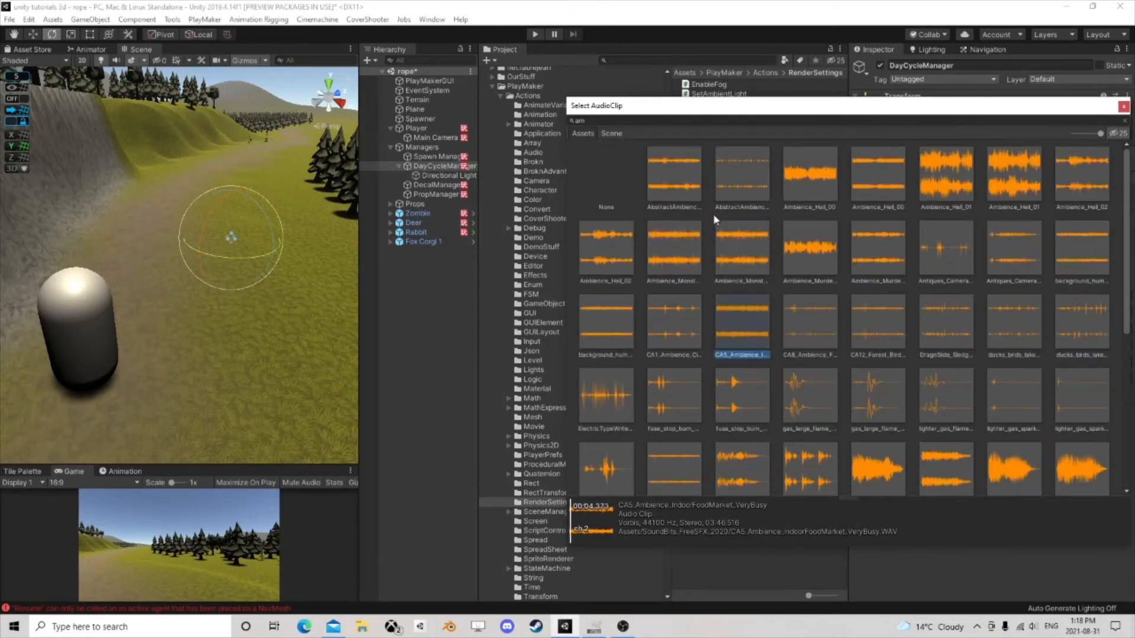
Step: Search the audio clips for "day" and "night", auditioning river_stream_daytime_flowing_water_insects_birds_loop_01 and cicadas_night_loop_01
text(day)
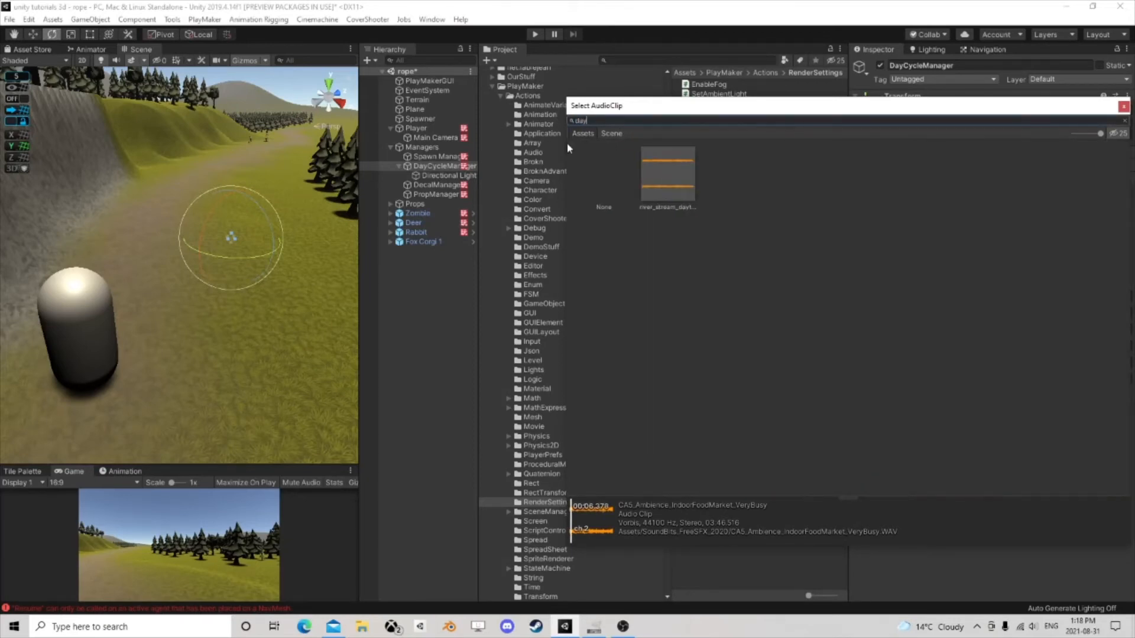
click(655, 184)
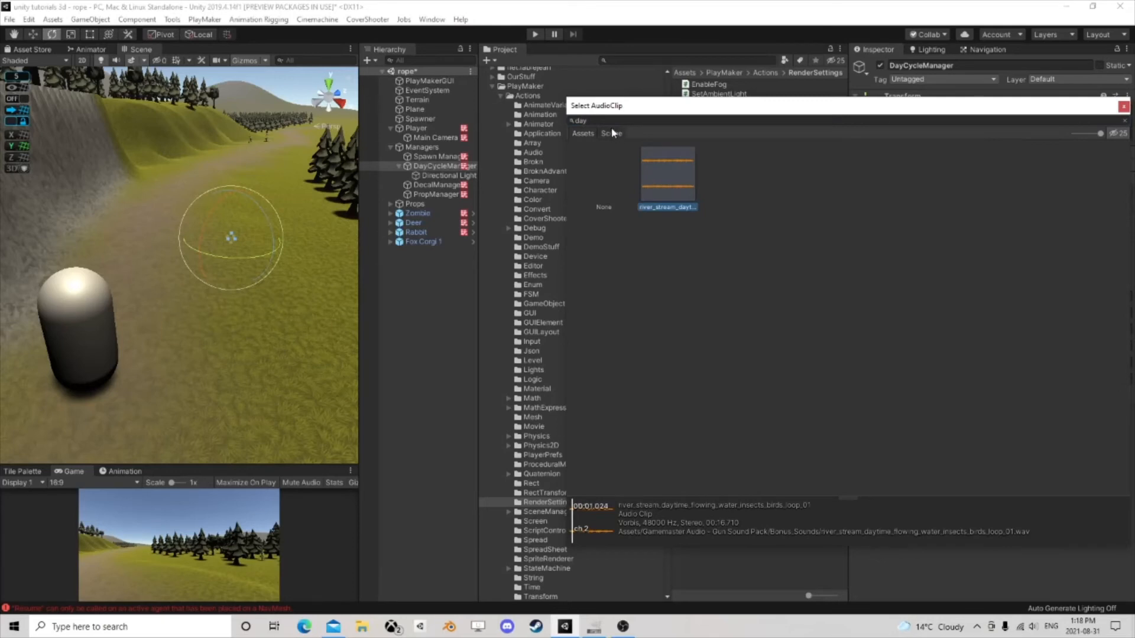
drag(598, 122, 534, 125)
text(night)
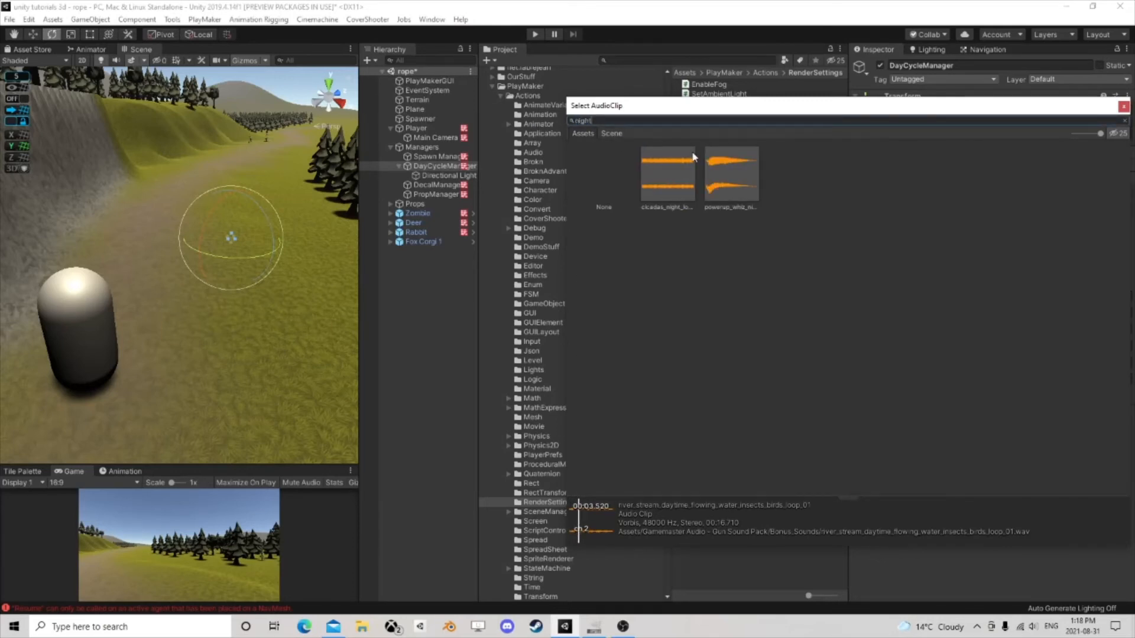
click(682, 182)
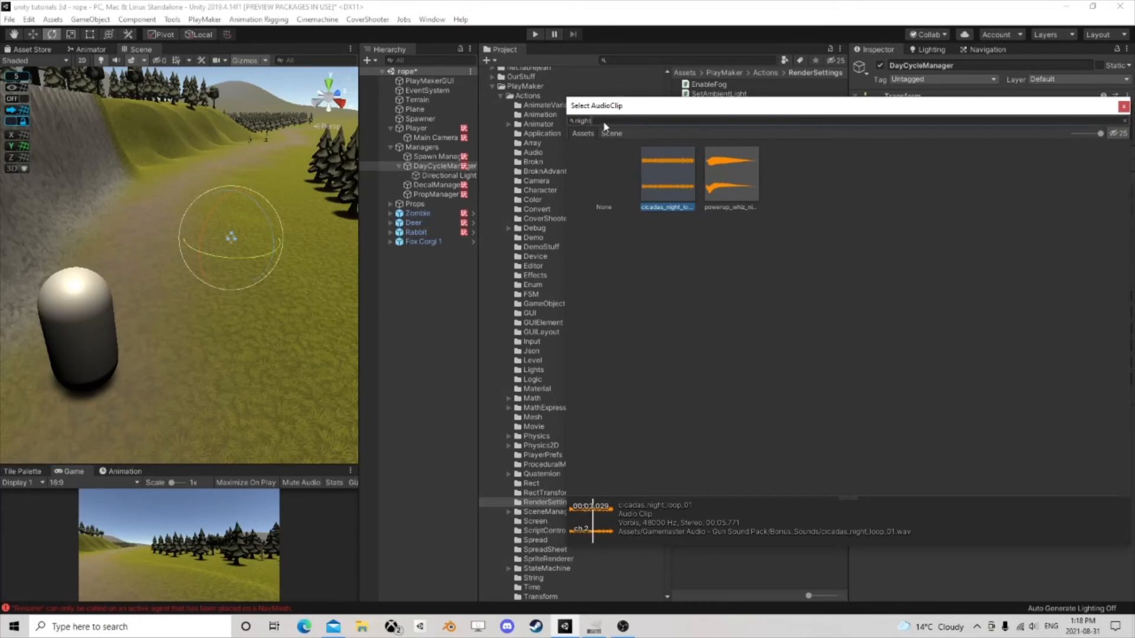
Step: Search the audio clips for "birds", audition the candidates, and assign CA12_Forest_Birds_Small-Stream to DayCycleManager's Audio Source
drag(606, 125, 511, 124)
text(birds)
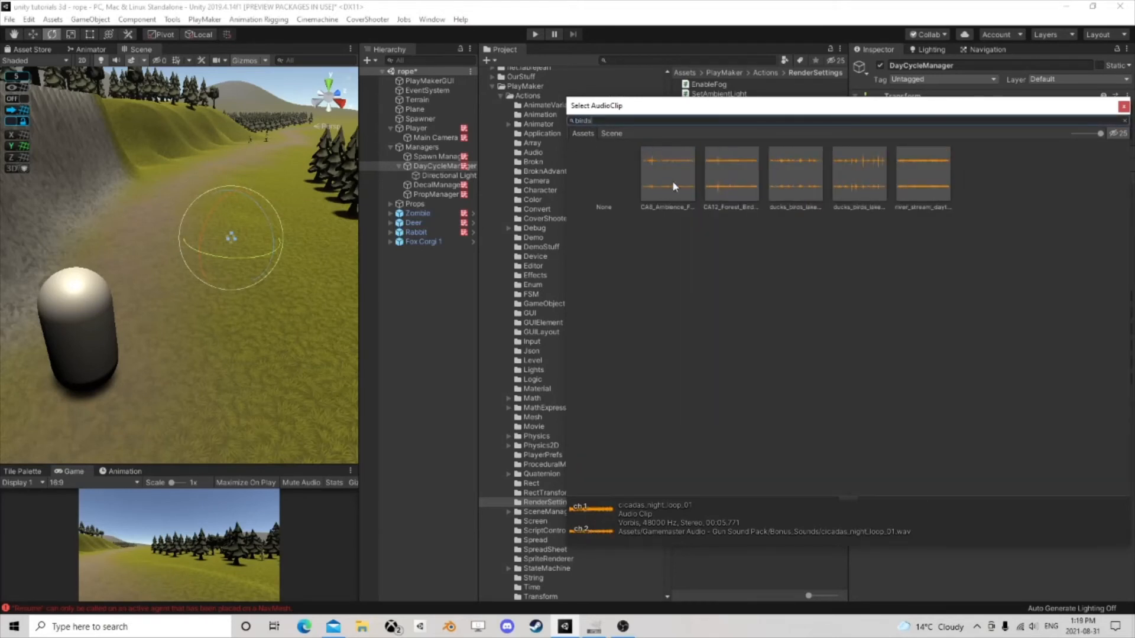
click(674, 186)
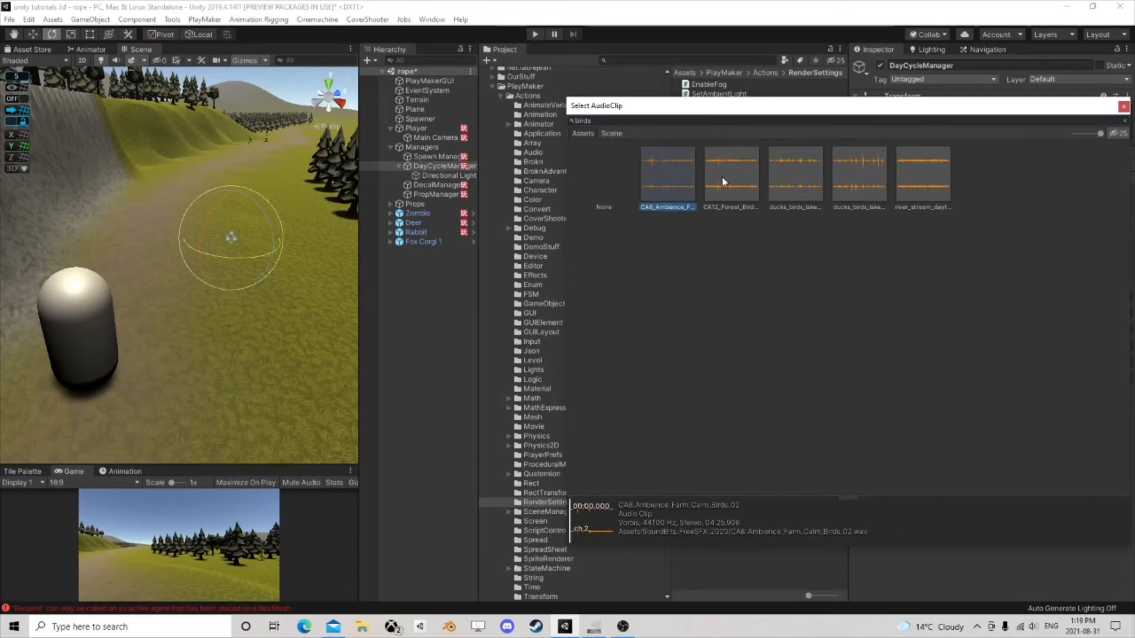
click(727, 183)
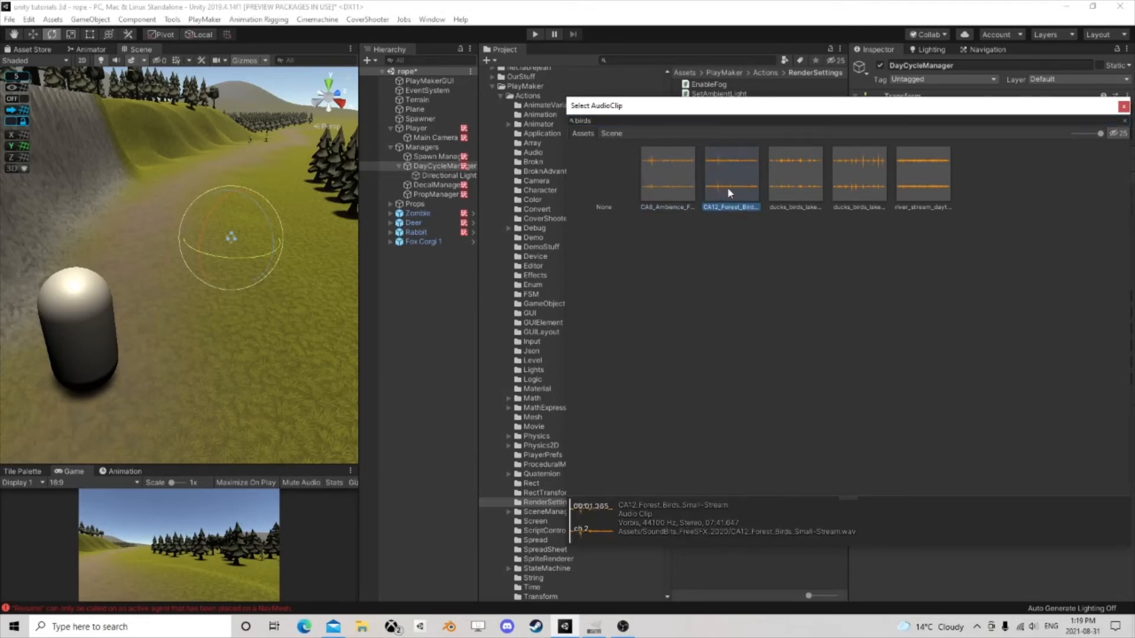
click(860, 183)
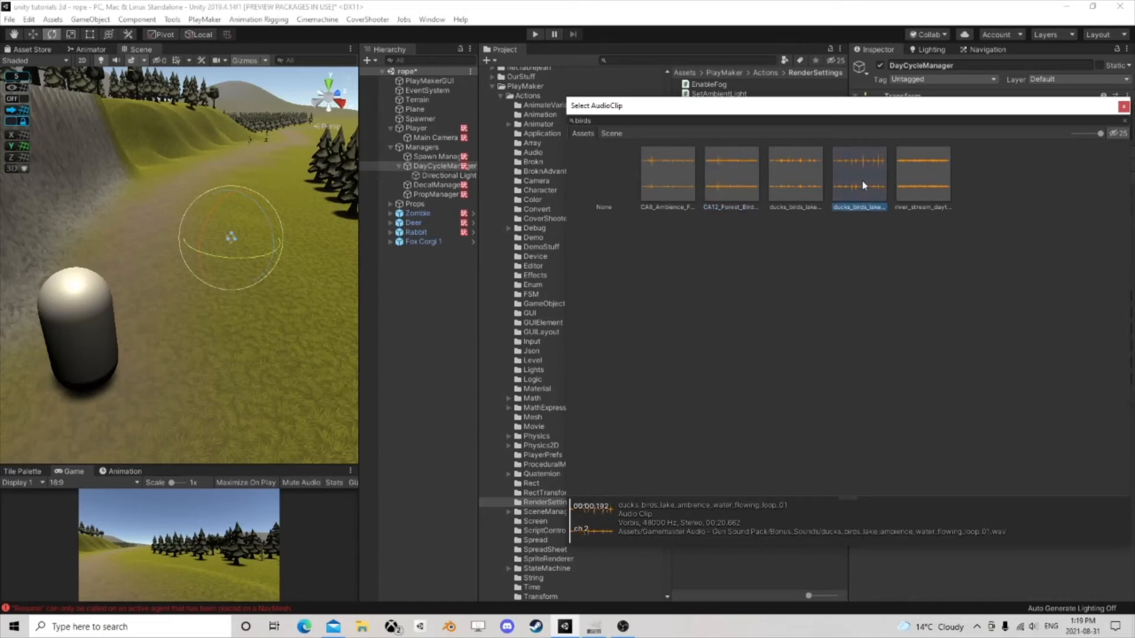
click(781, 176)
click(737, 181)
click(661, 179)
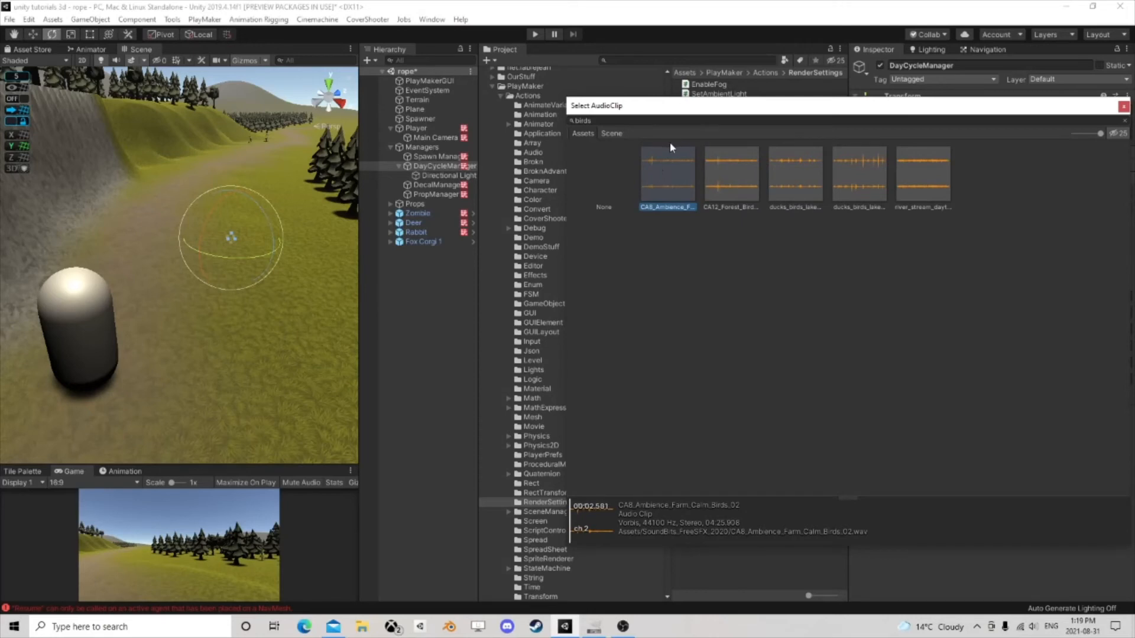
click(718, 170)
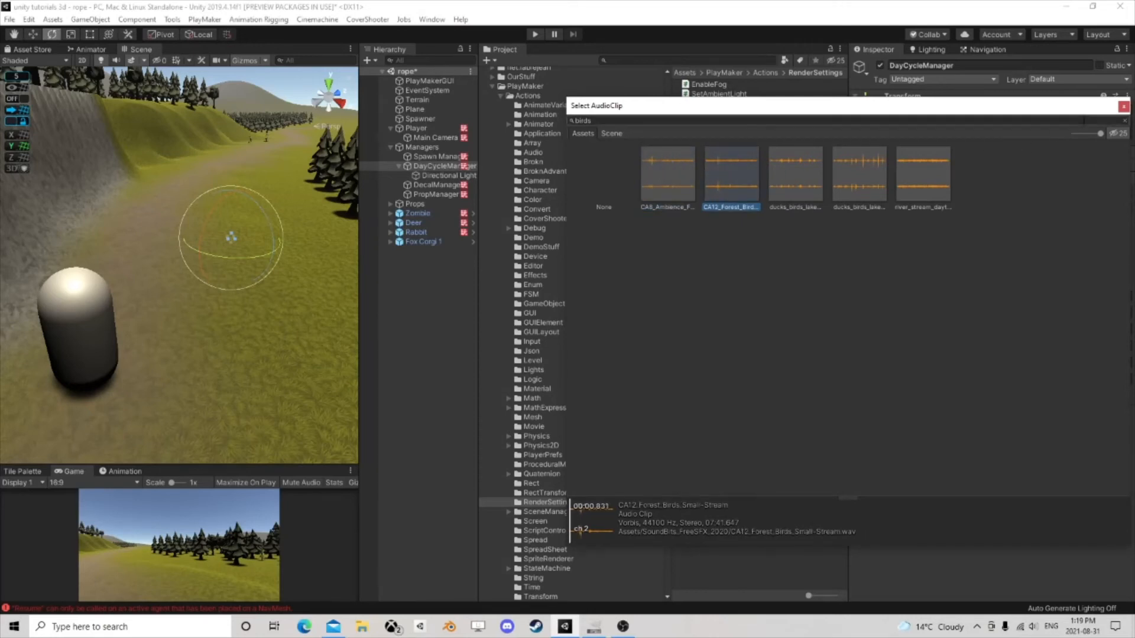
click(1123, 107)
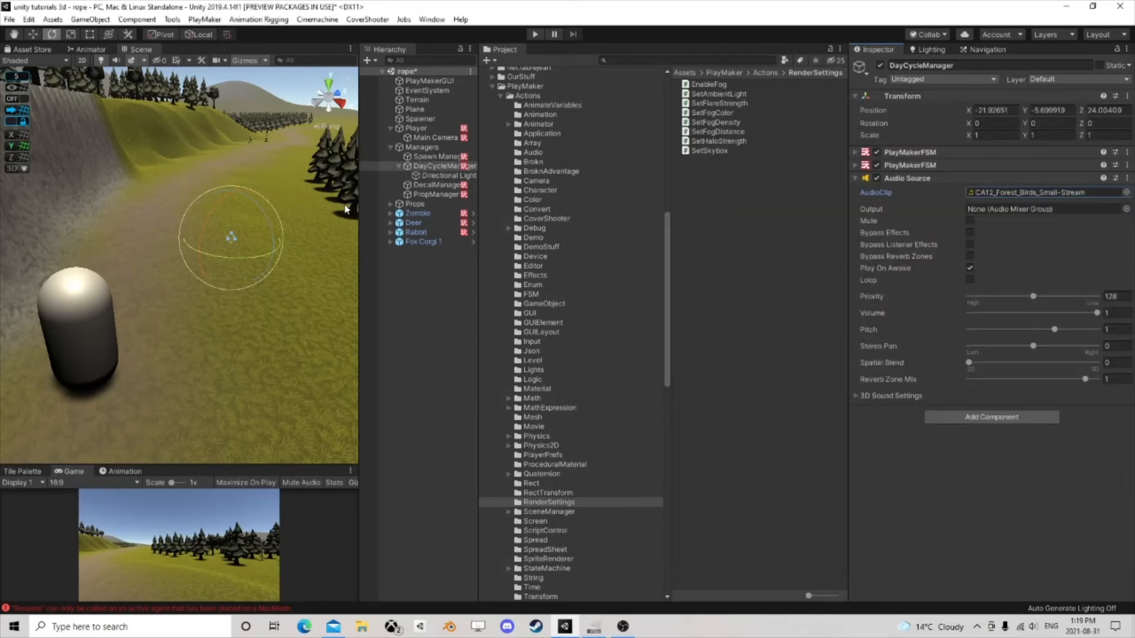
Step: Create an empty child object named AudioDay under DayCycleManager
middle_drag(345, 205, 303, 214)
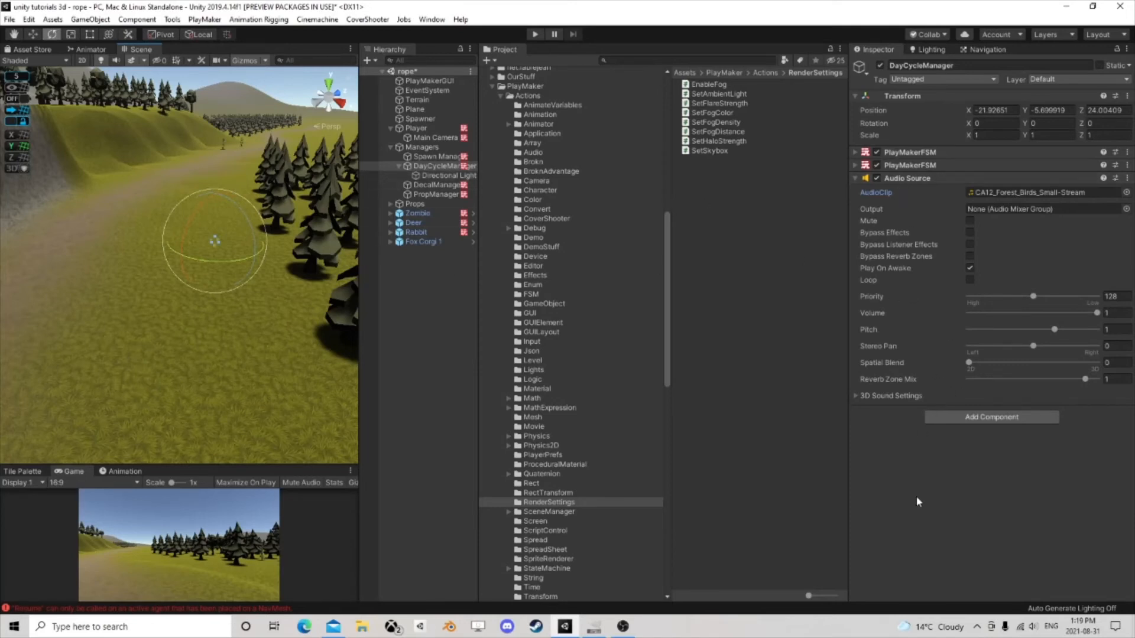
right_click(431, 168)
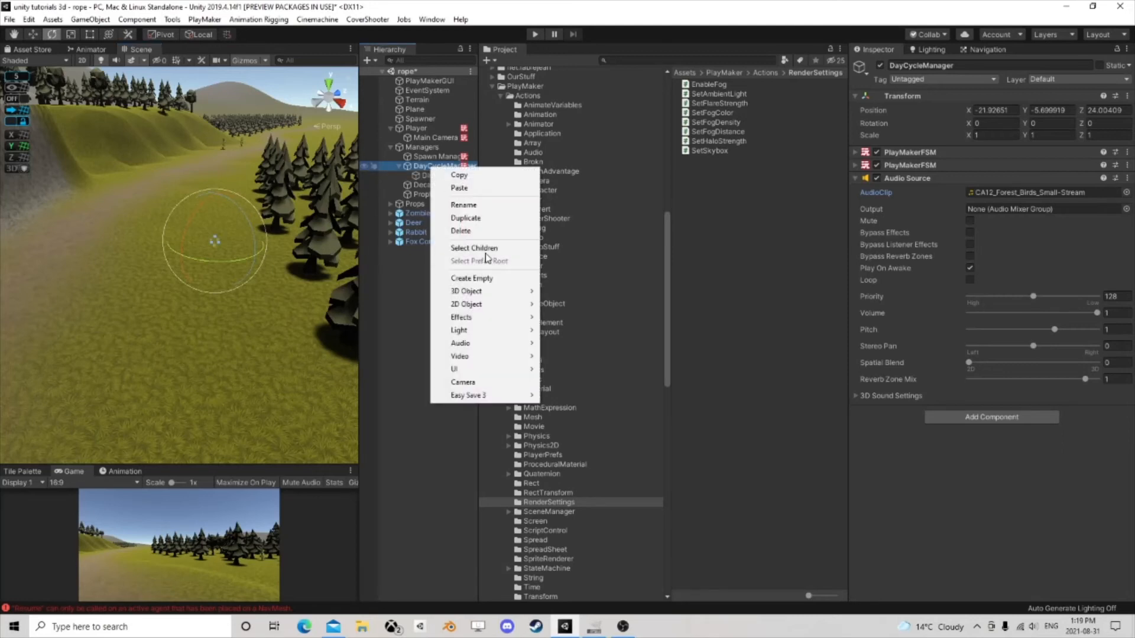
click(484, 279)
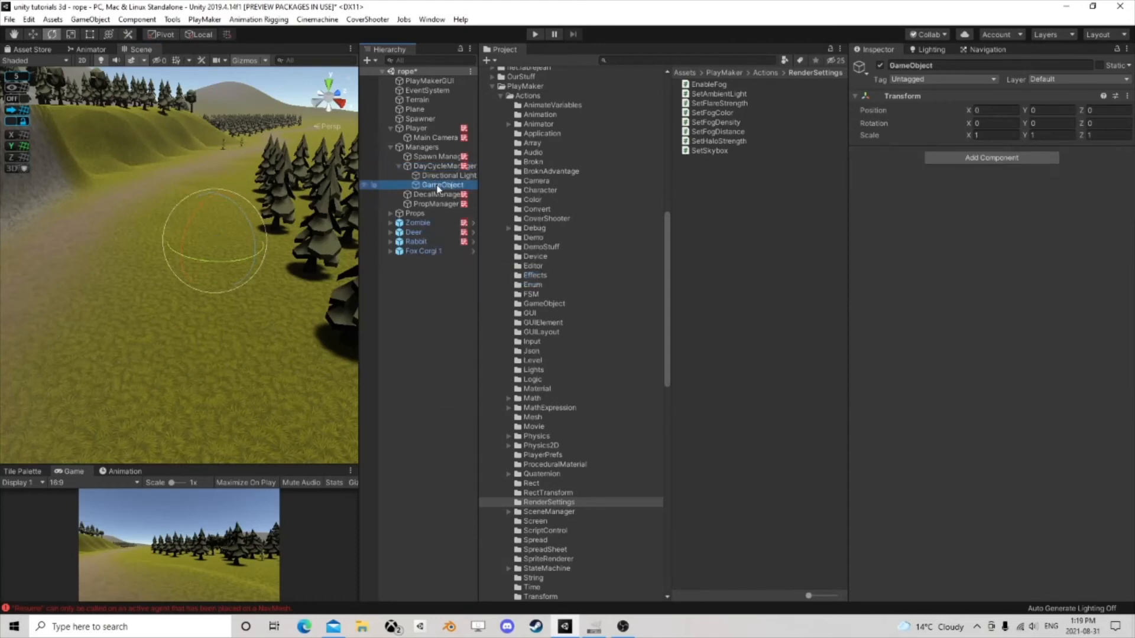
text(AudioDay)
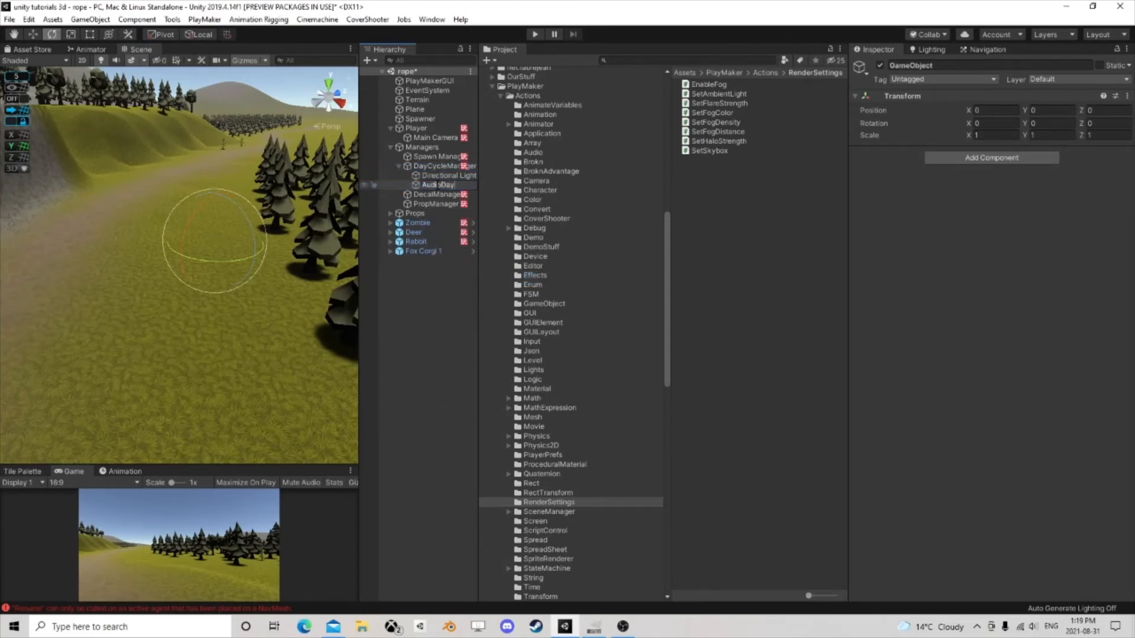
key(Return)
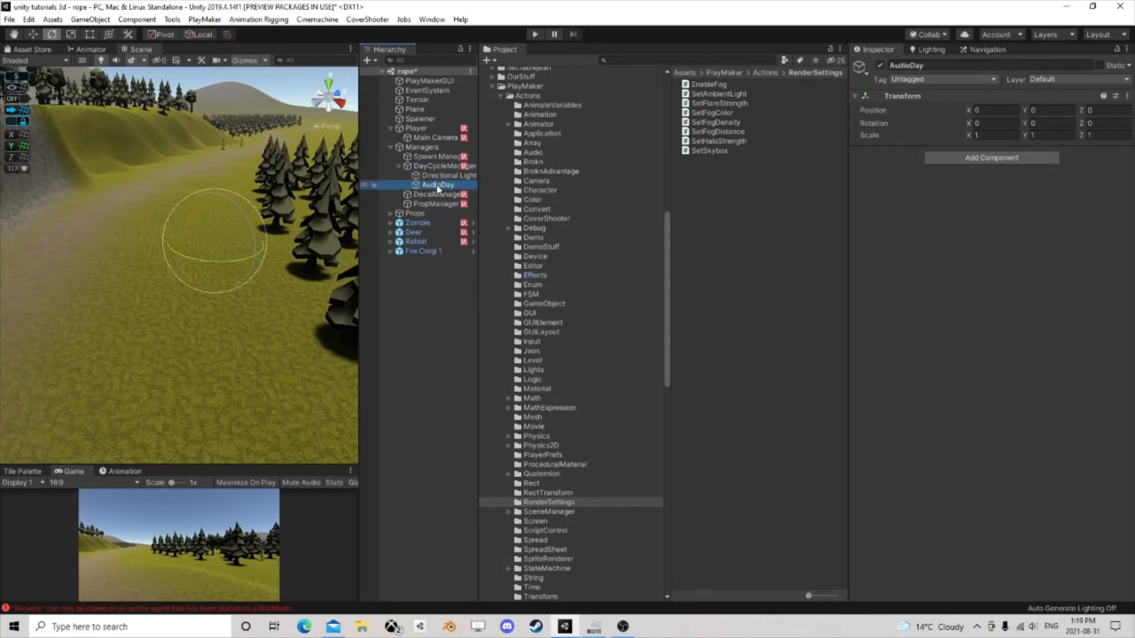
Step: Create another empty object named AudioNight and place it directly under DayCycleManager, beside AudioDay
right_click(437, 188)
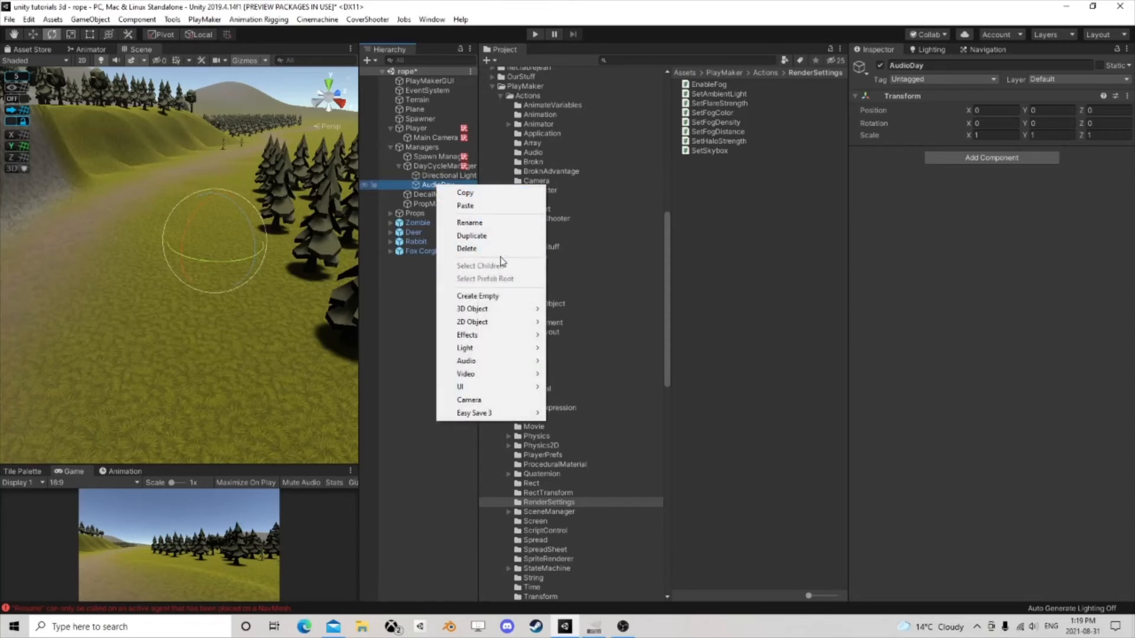
click(473, 297)
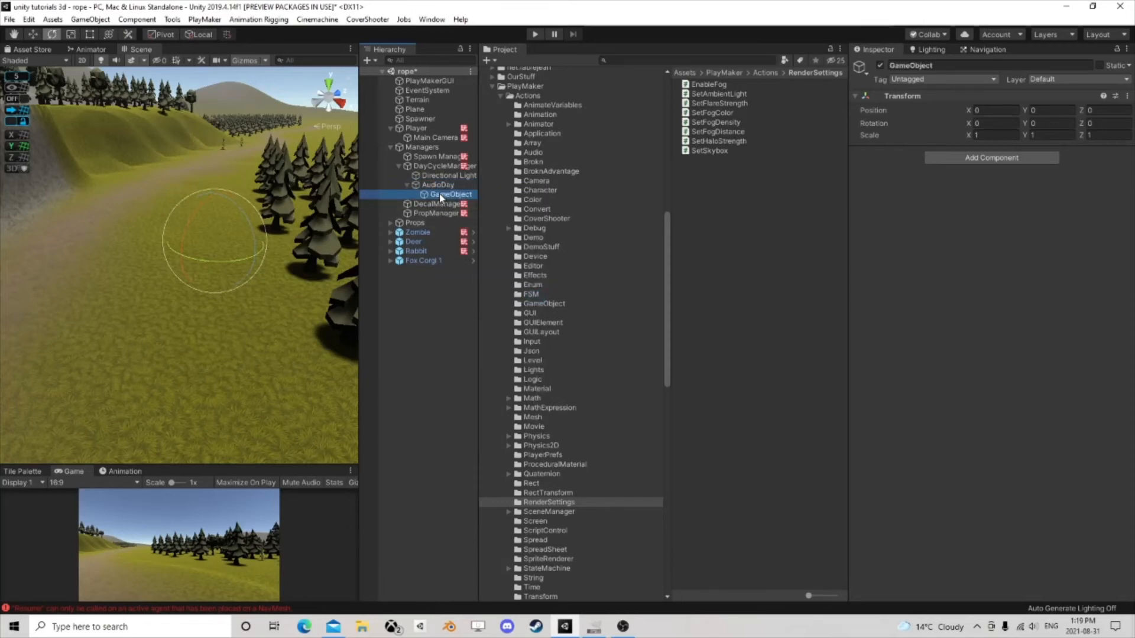
drag(439, 194, 434, 172)
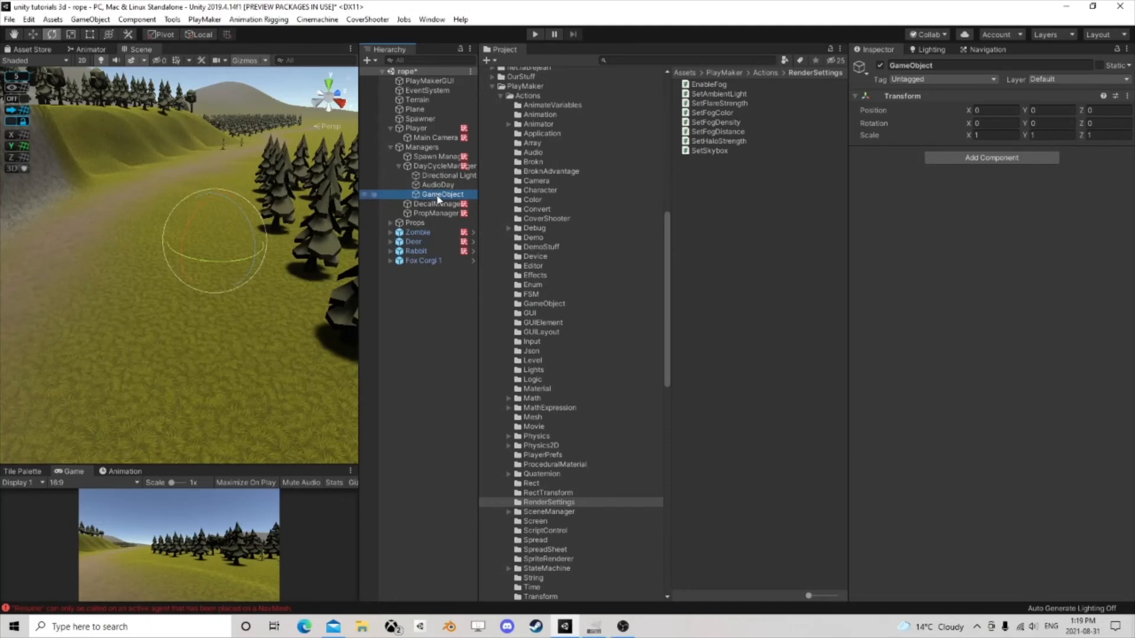
key(F2)
text(AudioNight)
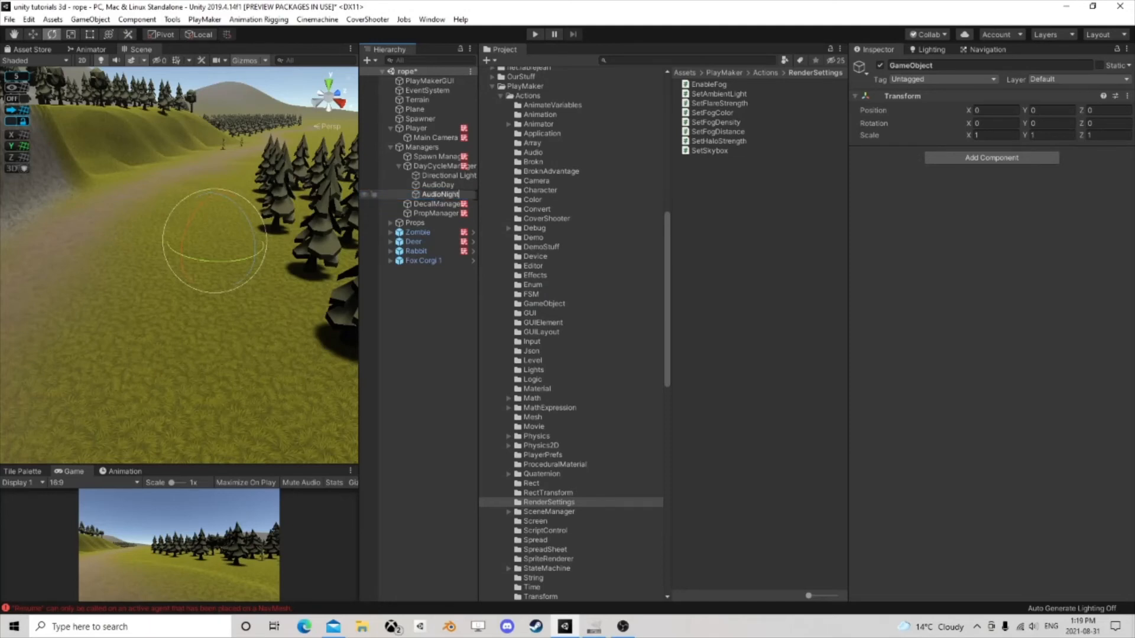
key(Return)
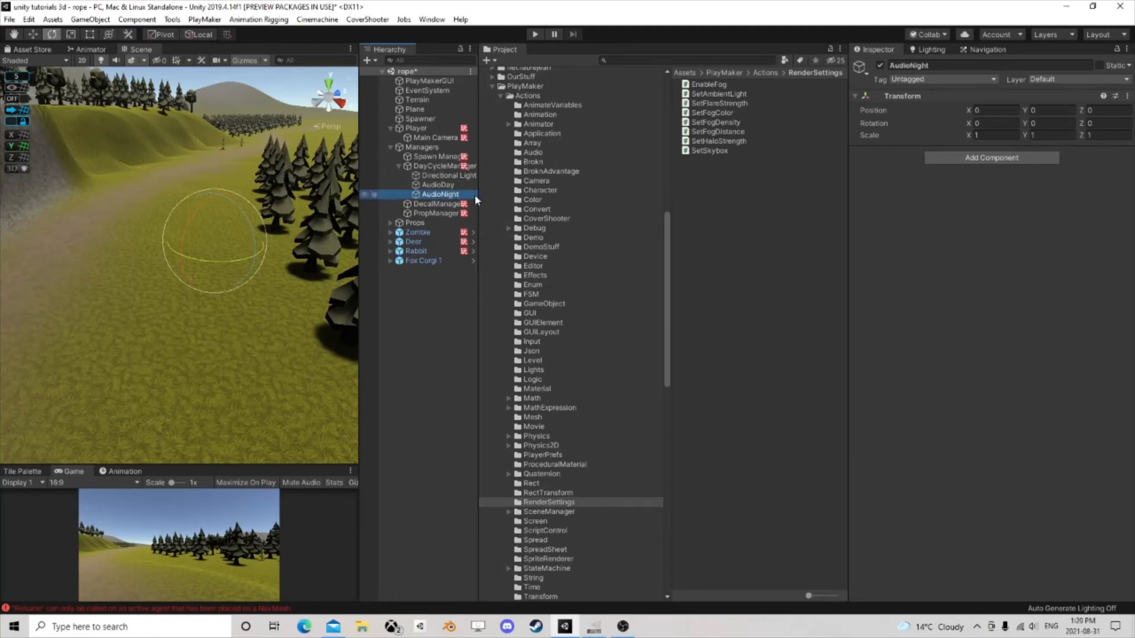
Step: Copy DayCycleManager's Audio Source and paste it as a new component onto AudioDay
click(440, 166)
right_click(905, 178)
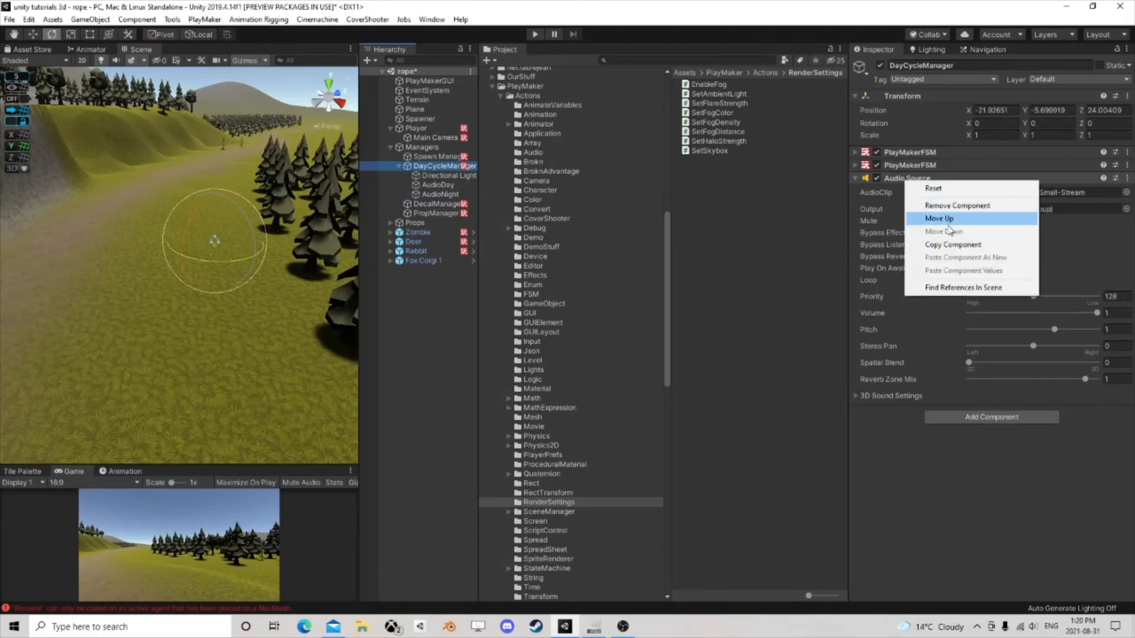
click(917, 244)
click(437, 185)
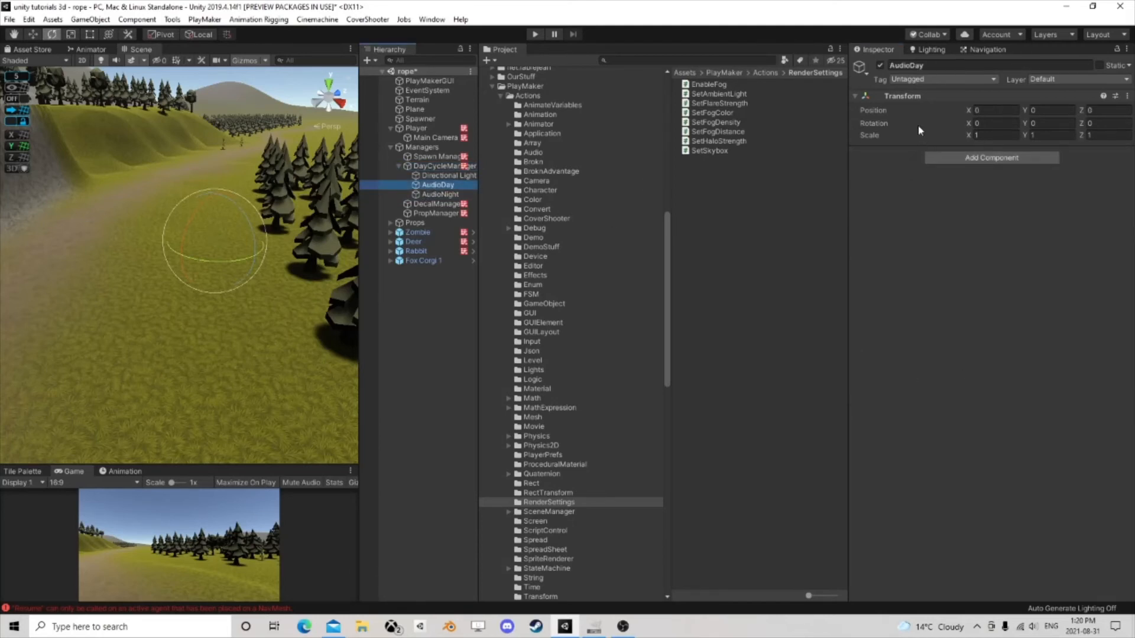
right_click(906, 98)
click(964, 162)
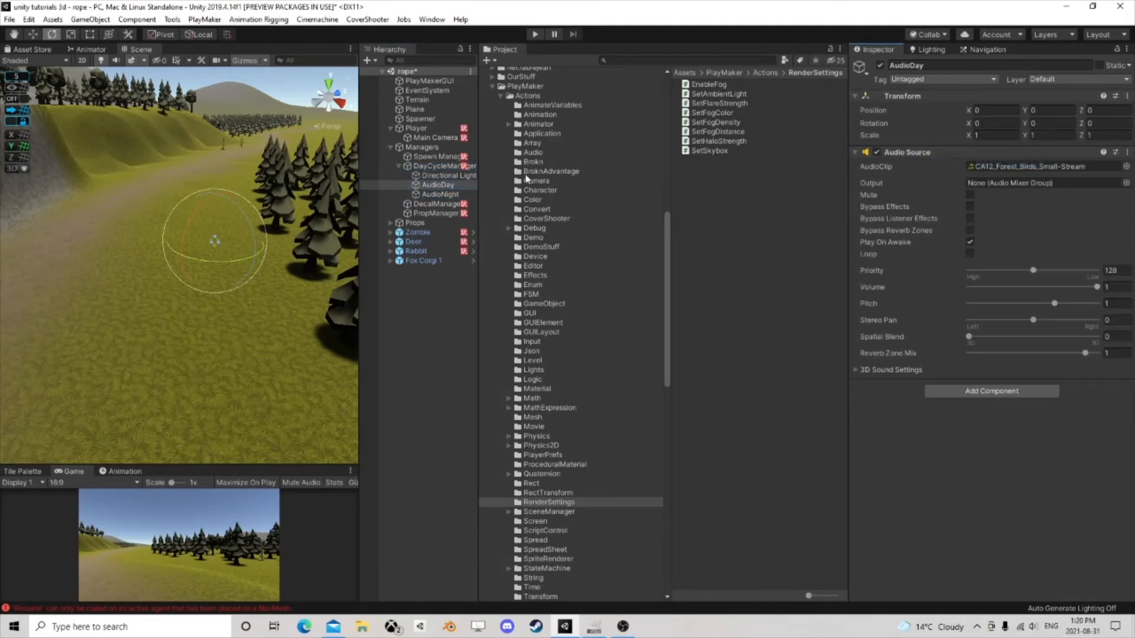
Step: Paste the copied Audio Source as a new component onto AudioNight
click(443, 166)
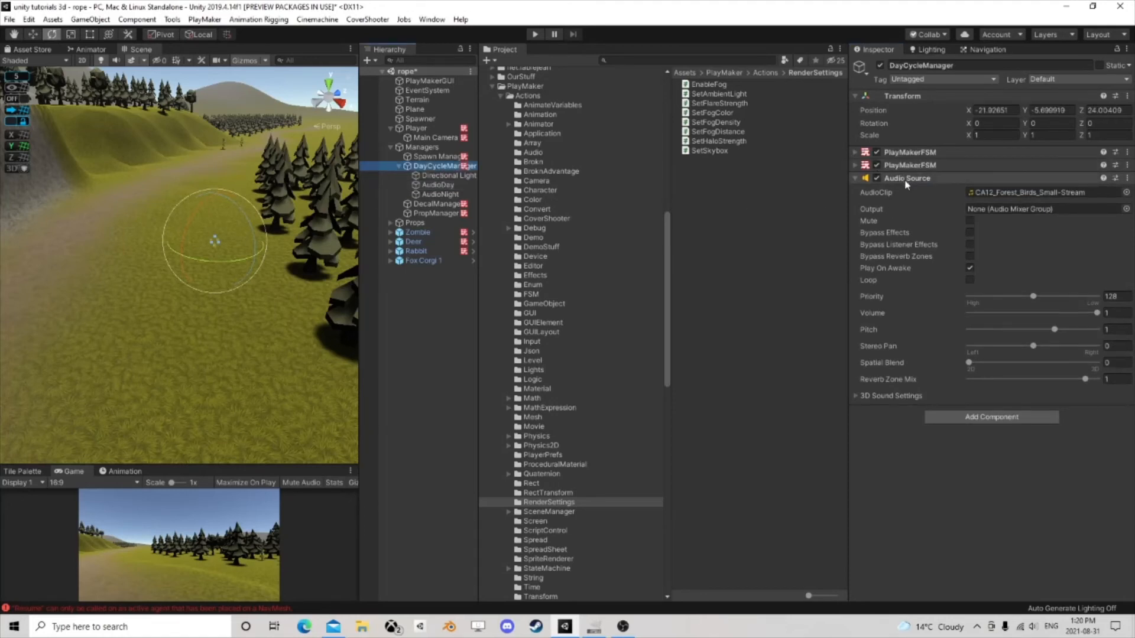
right_click(906, 178)
click(958, 231)
click(438, 185)
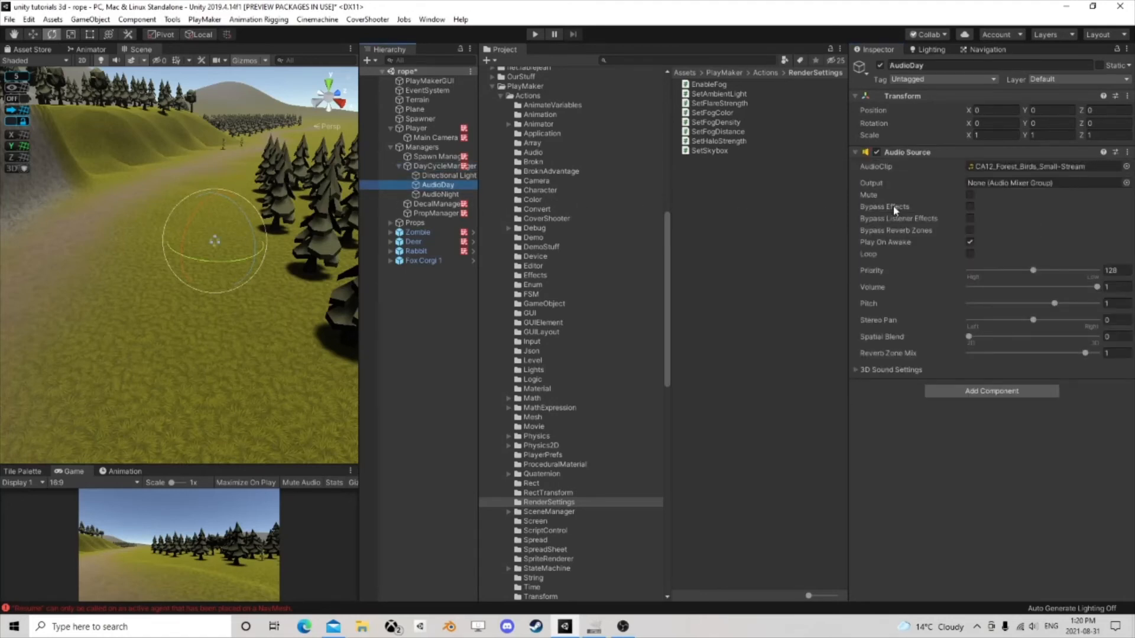
click(438, 195)
right_click(911, 99)
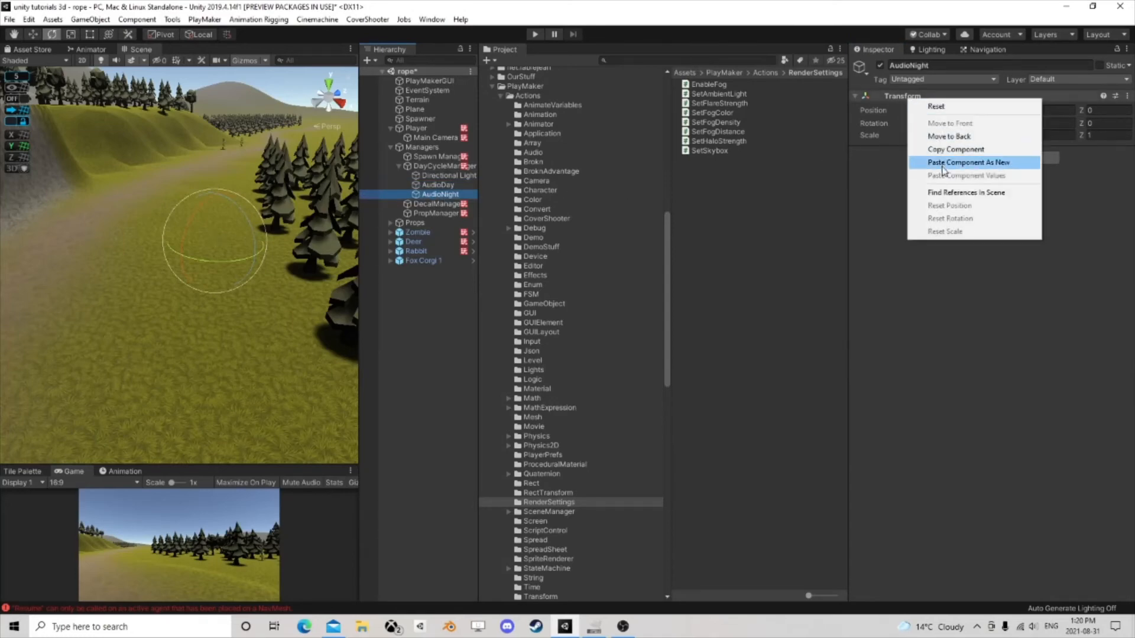
click(981, 160)
Step: Assign the cicadas_night_loop_01 clip to AudioNight's Audio Source
click(1126, 166)
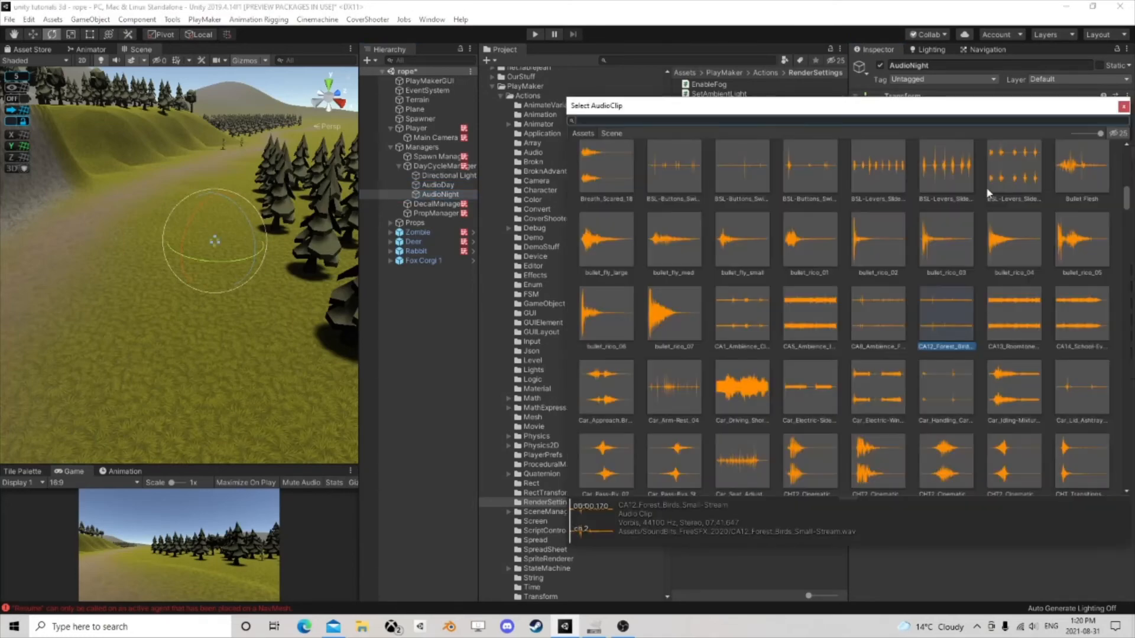
text(nigh)
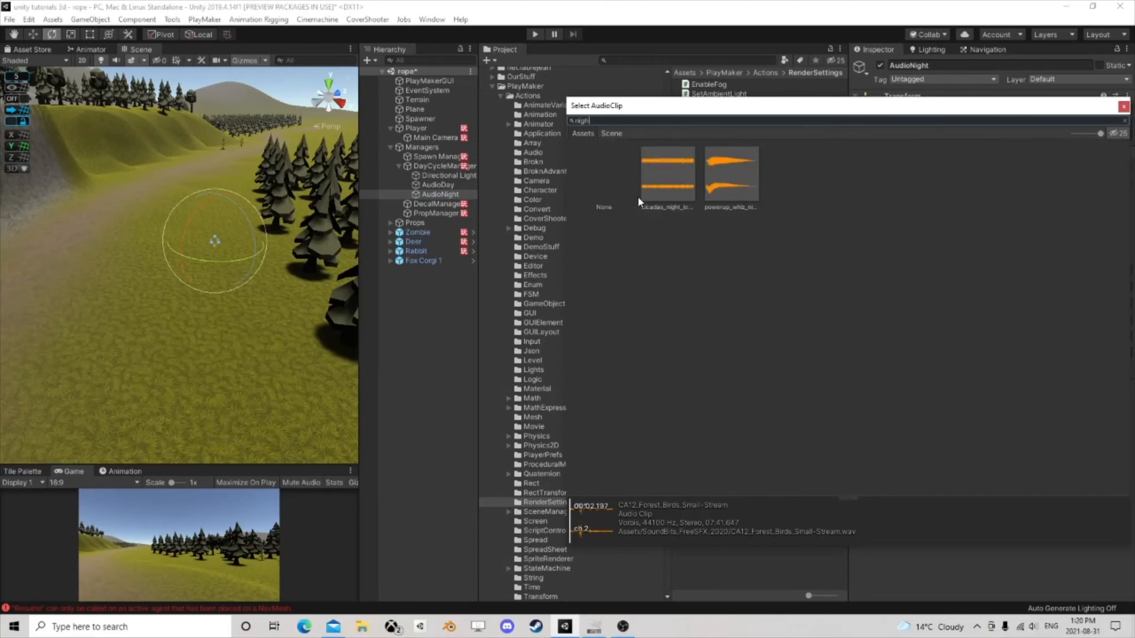
click(665, 177)
click(1123, 107)
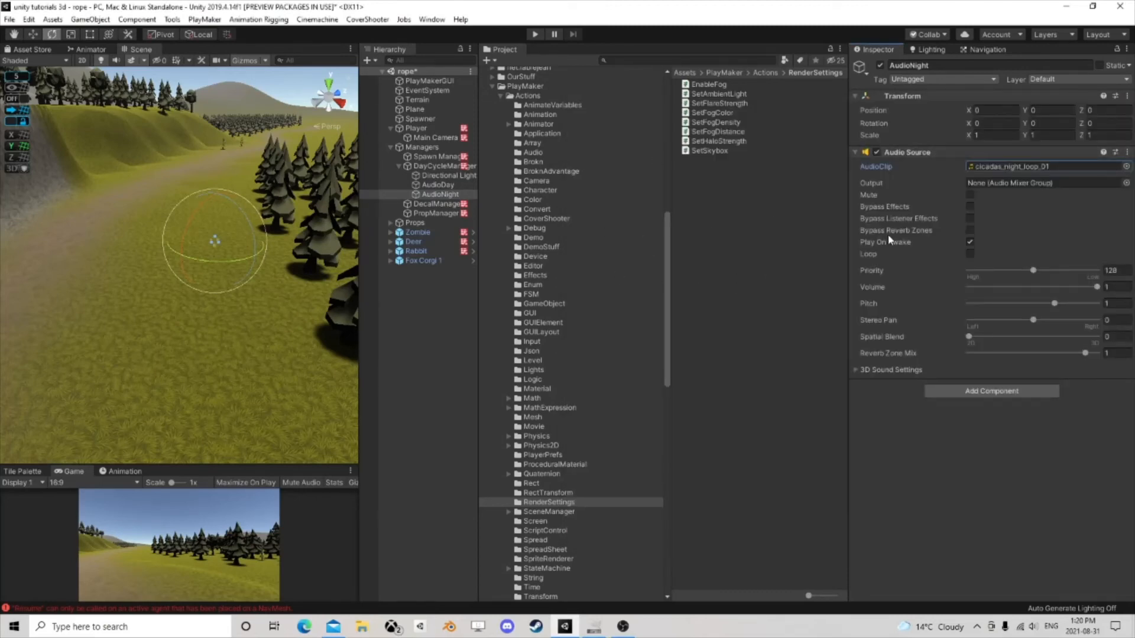
Step: Enable Loop and disable Play On Awake on the Audio Sources of both AudioDay and AudioNight
click(438, 185)
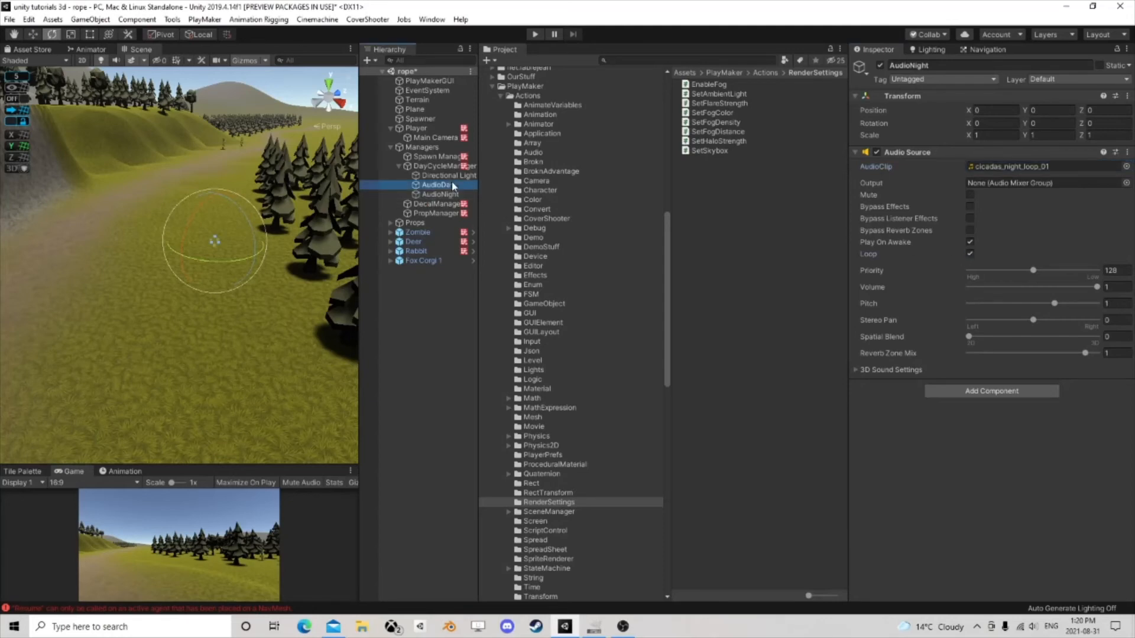
click(969, 254)
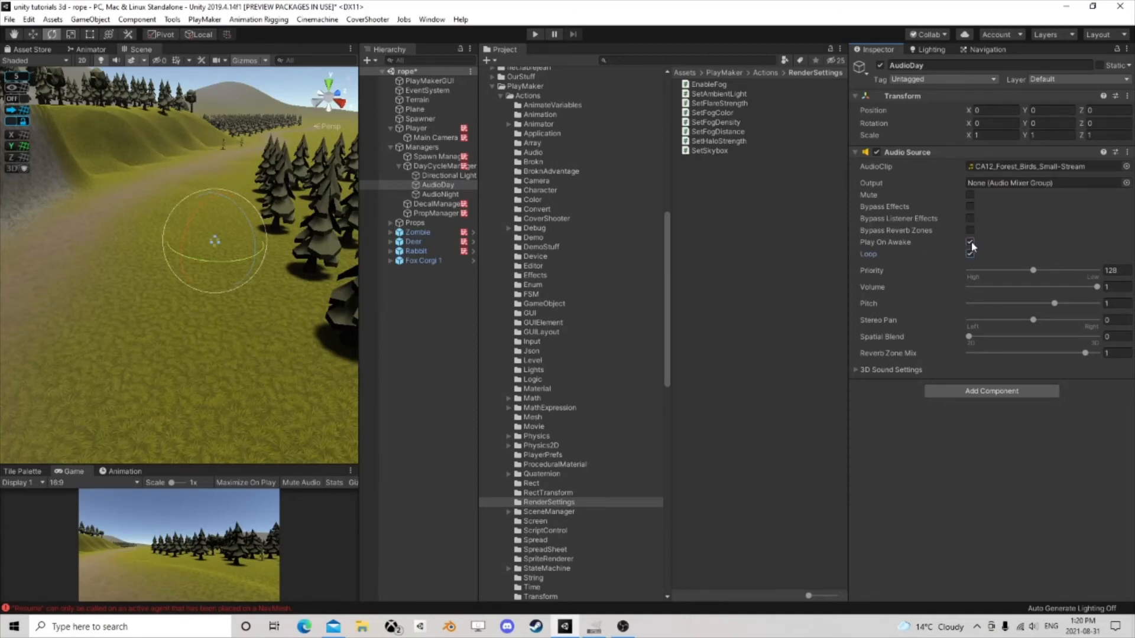
click(441, 195)
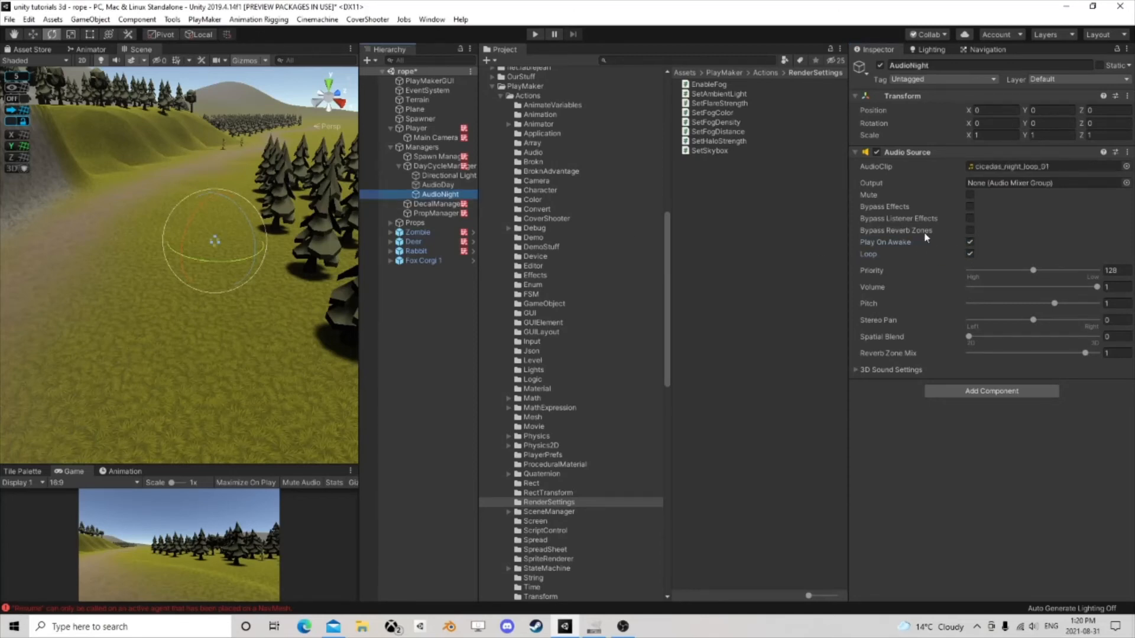
click(970, 243)
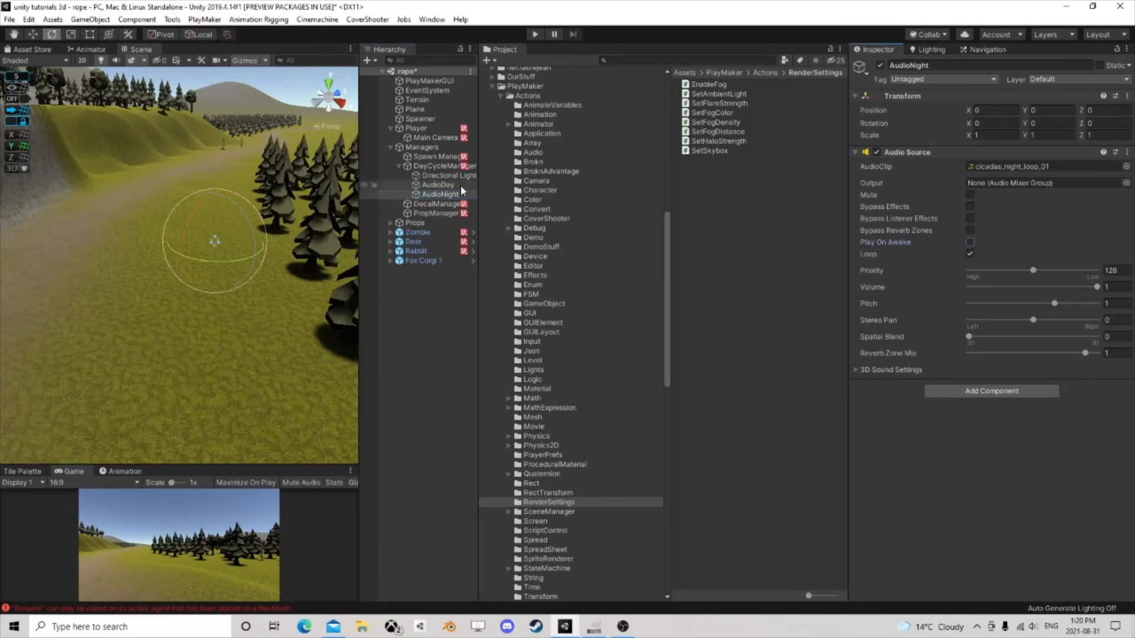
Step: Open DayCycleManager's Time FSM for editing and select State 2, keeping the AudioDay and AudioNight objects accessible
click(435, 157)
click(437, 166)
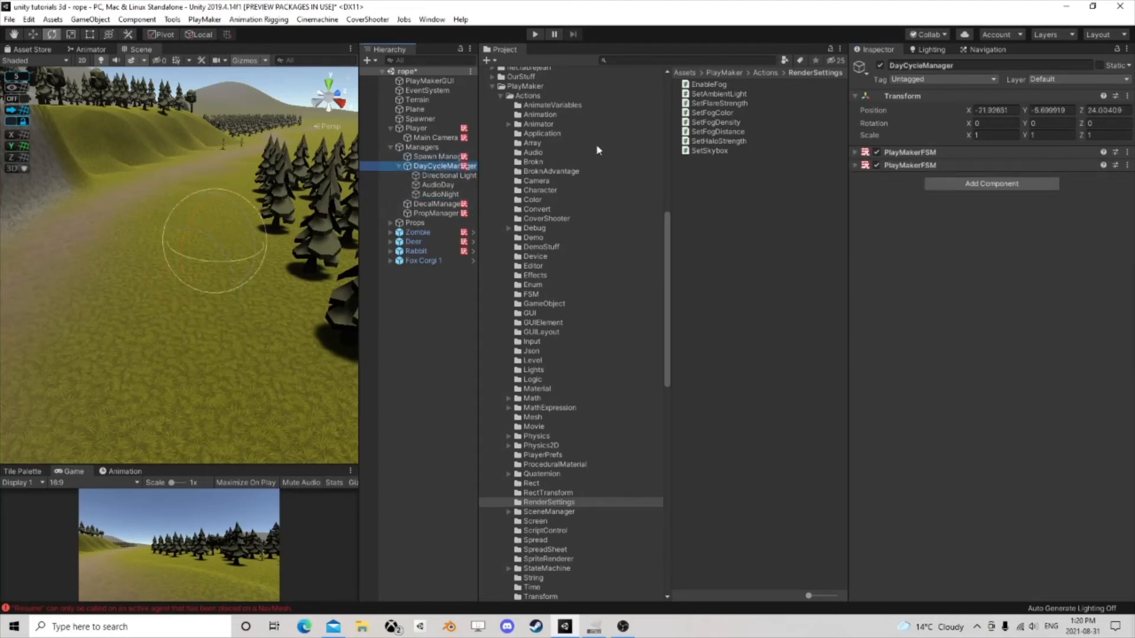
click(1058, 165)
click(1117, 180)
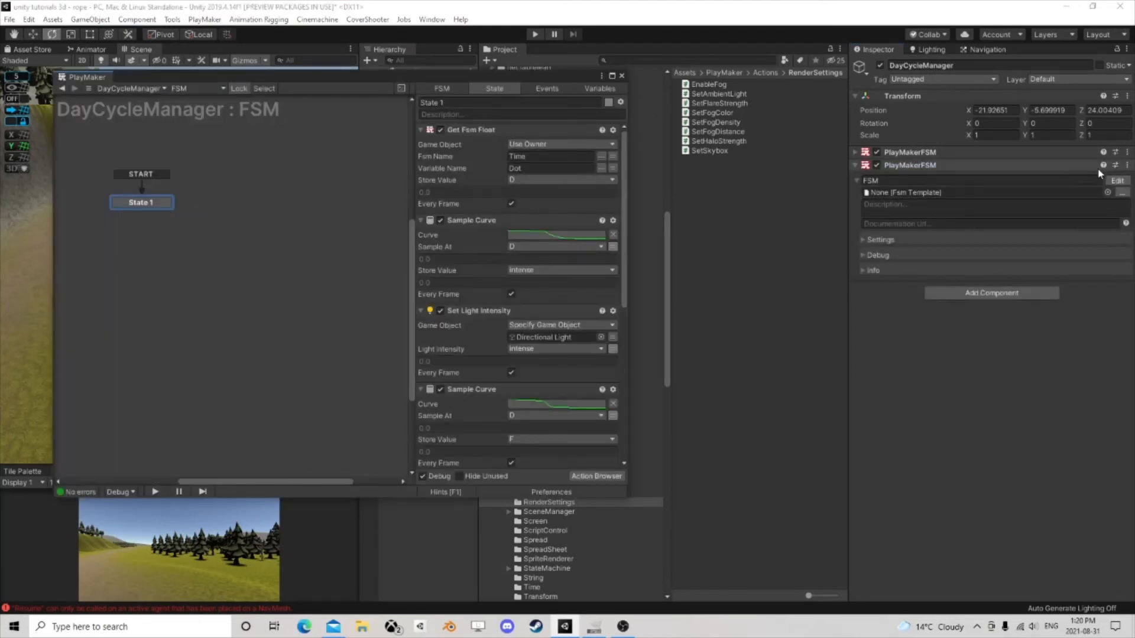
click(1012, 153)
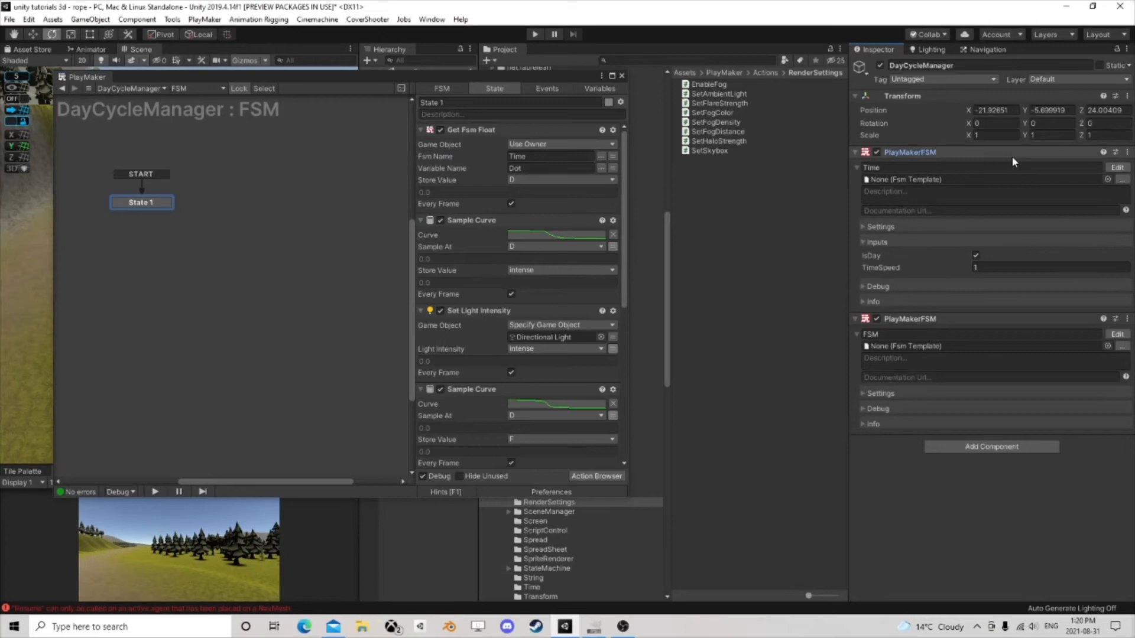
click(1117, 167)
click(288, 211)
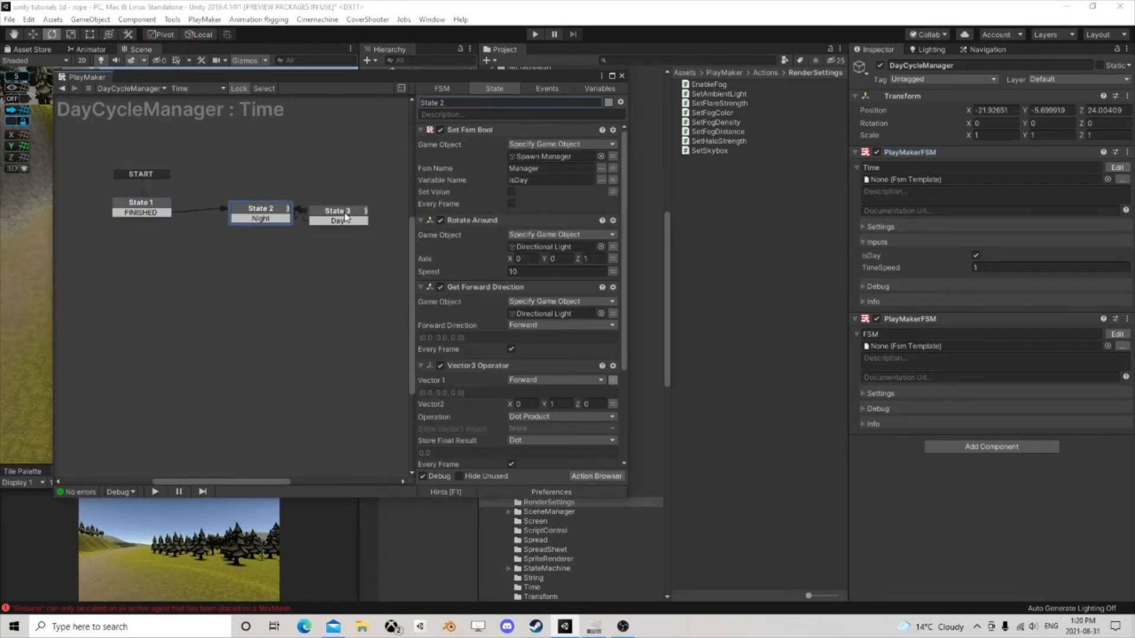
drag(532, 83, 551, 235)
Step: Add an Audio Play action for AudioNight's Audio Source to State 2, with Wait For End Of Clip disabled
click(438, 184)
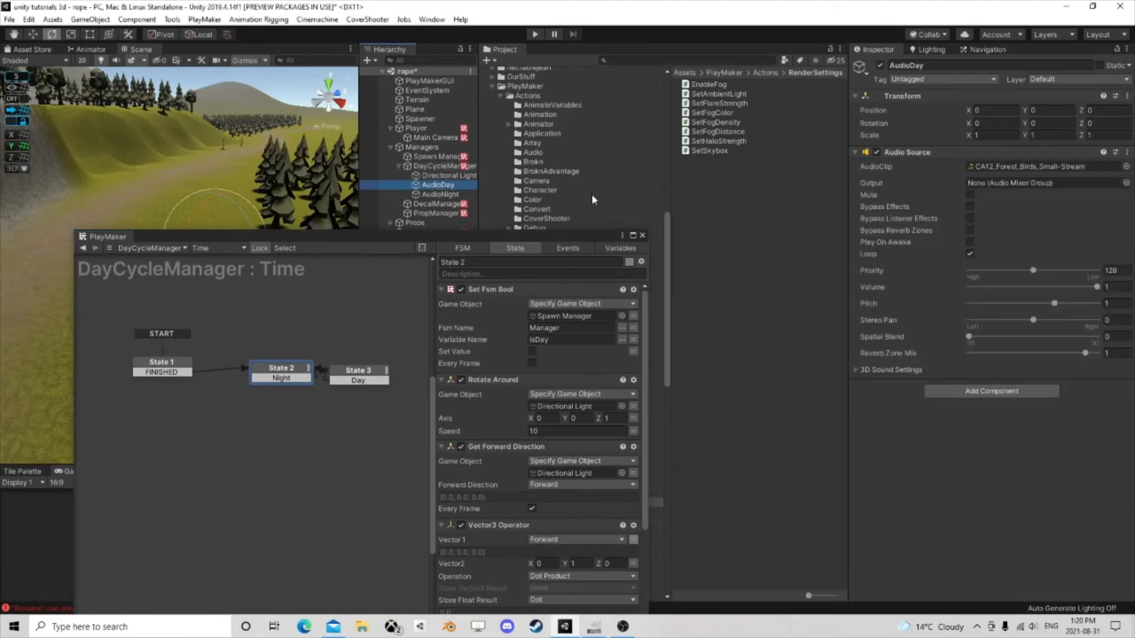
click(446, 195)
drag(920, 156, 490, 317)
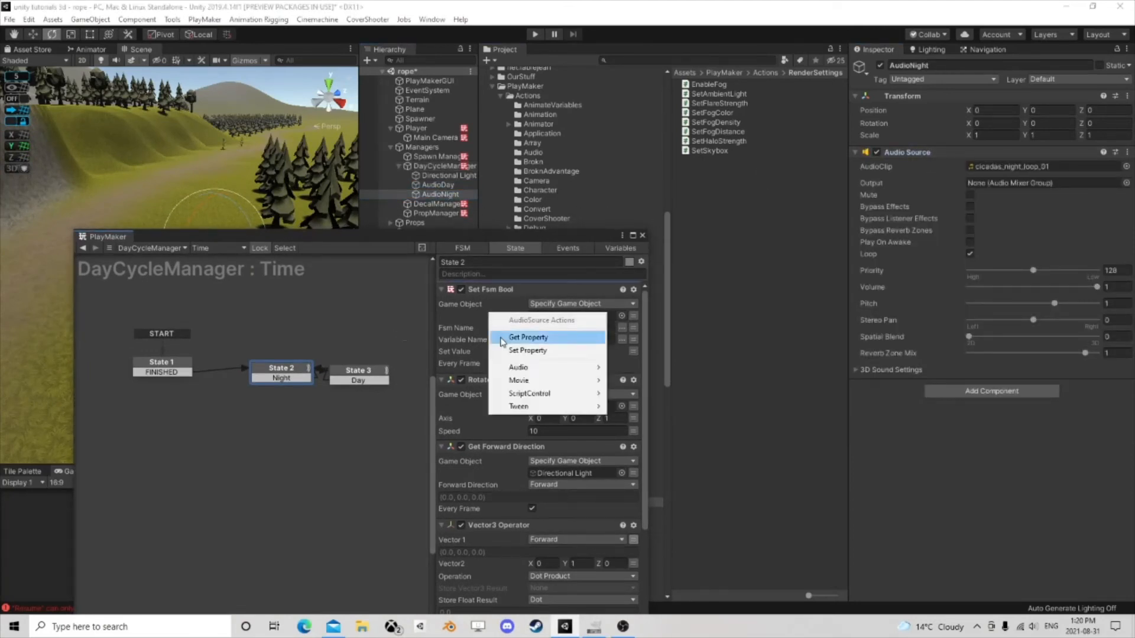
mouse_move(534, 370)
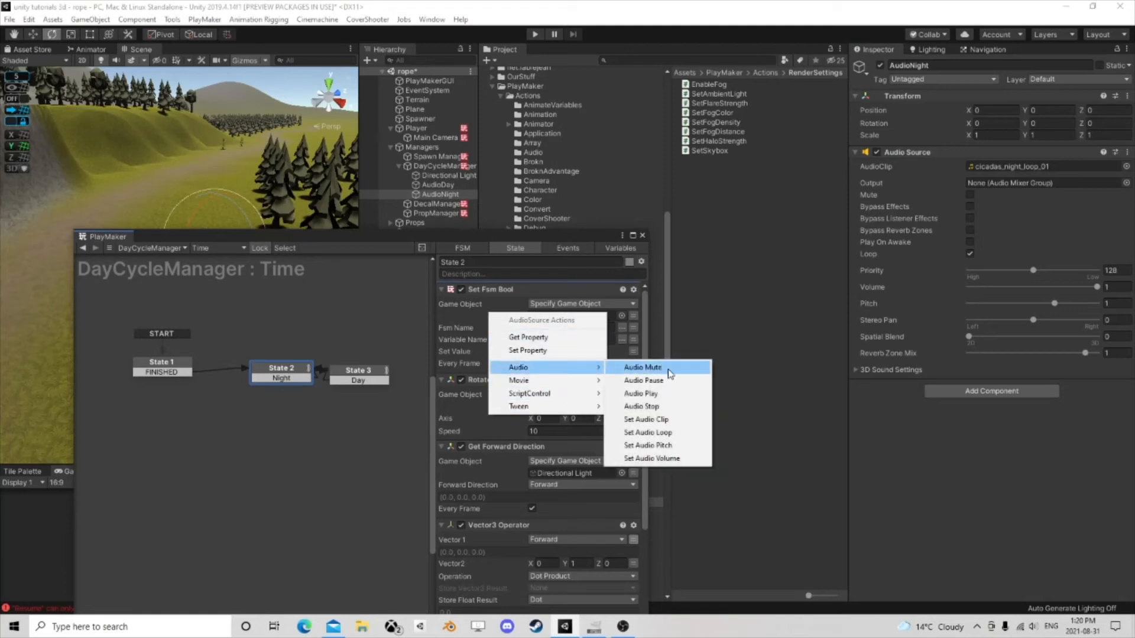
click(621, 393)
click(532, 352)
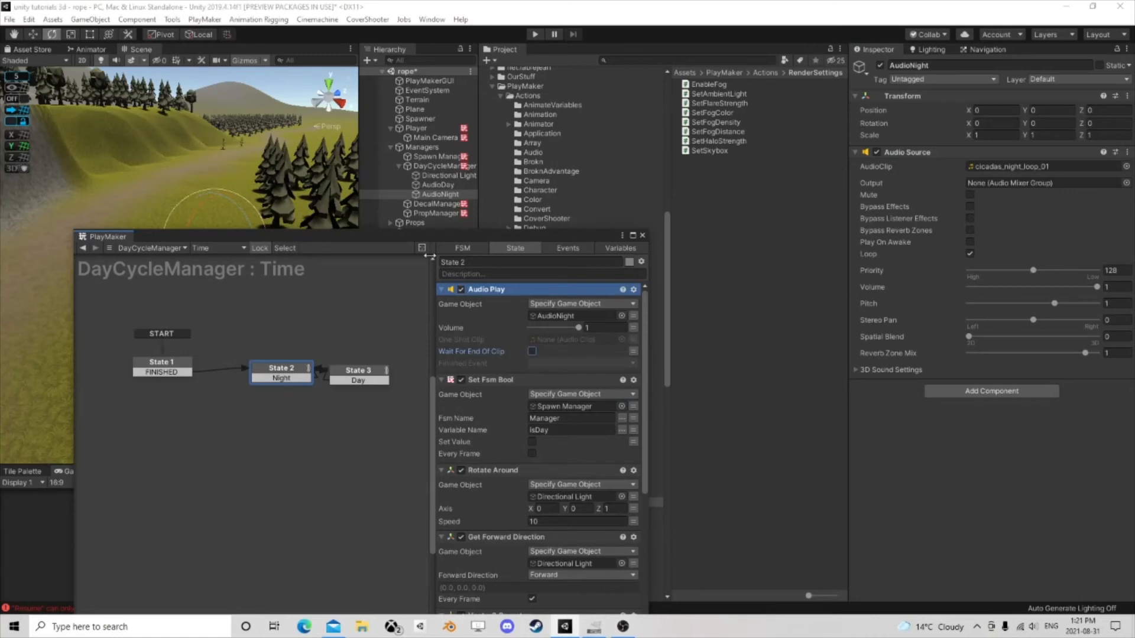
Step: Add an Audio Stop action for AudioDay above Audio Play in State 2, with a Fade Time of 0.5
click(437, 185)
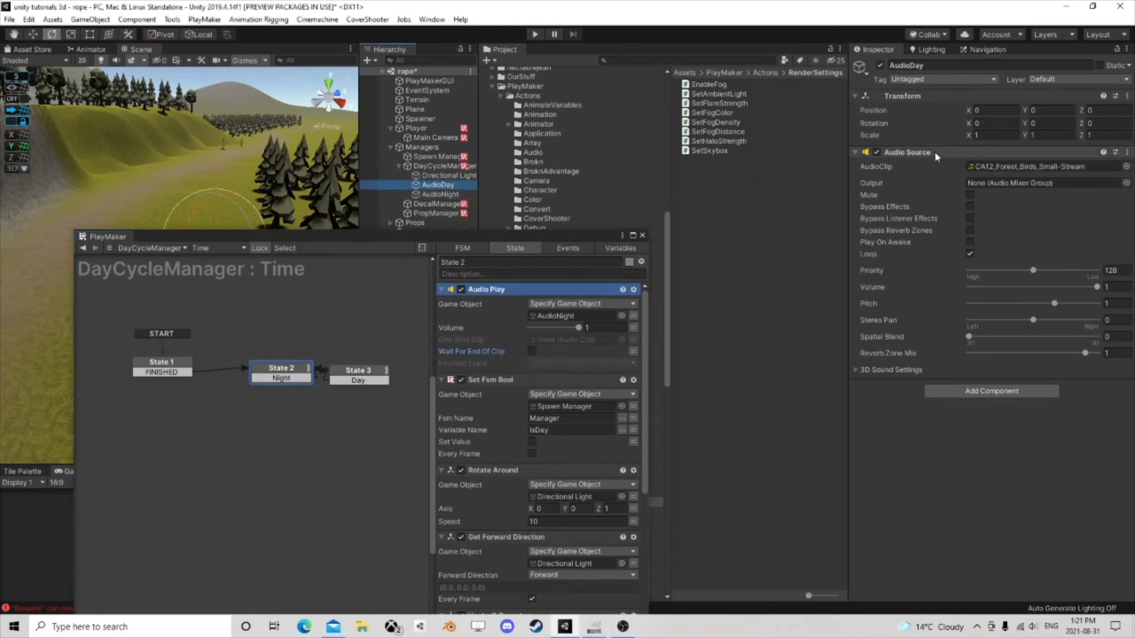
drag(907, 152, 482, 336)
mouse_move(507, 390)
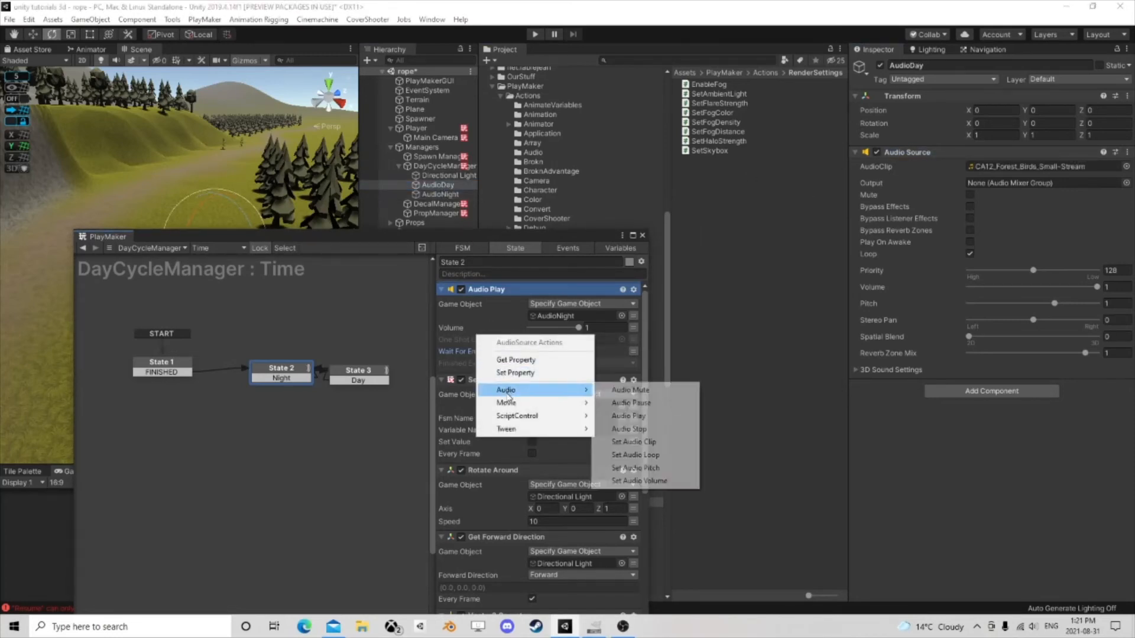
click(603, 430)
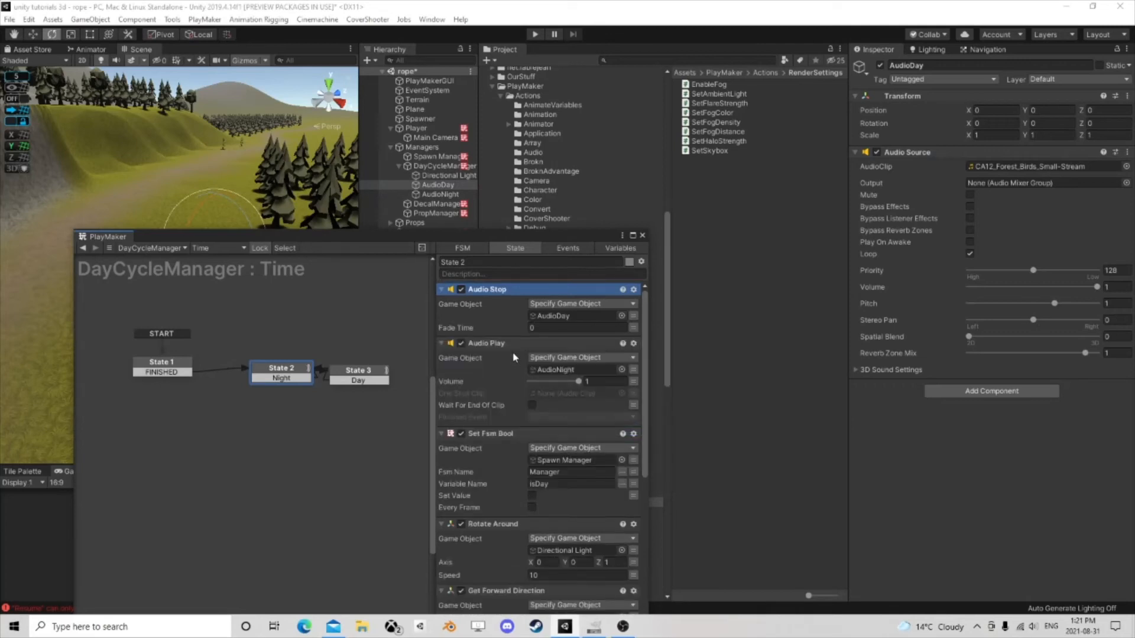
click(559, 327)
text(0.5)
Step: Copy the Audio Stop and Audio Play actions from State 2 and paste them at the start of State 3
ctrl+click(495, 348)
right_click(487, 291)
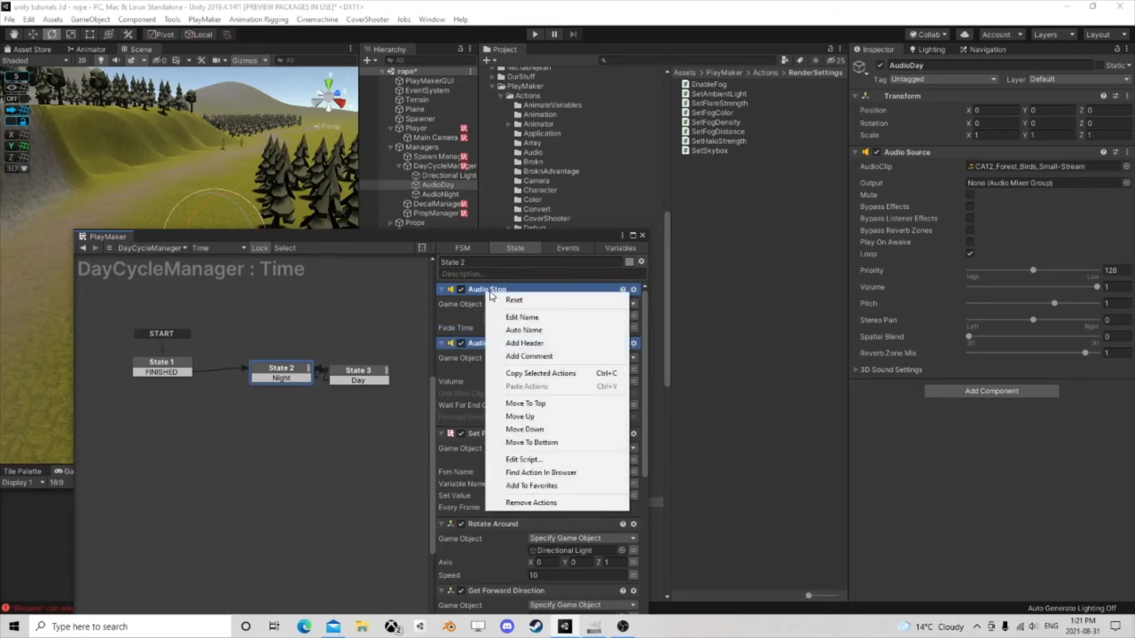
click(540, 373)
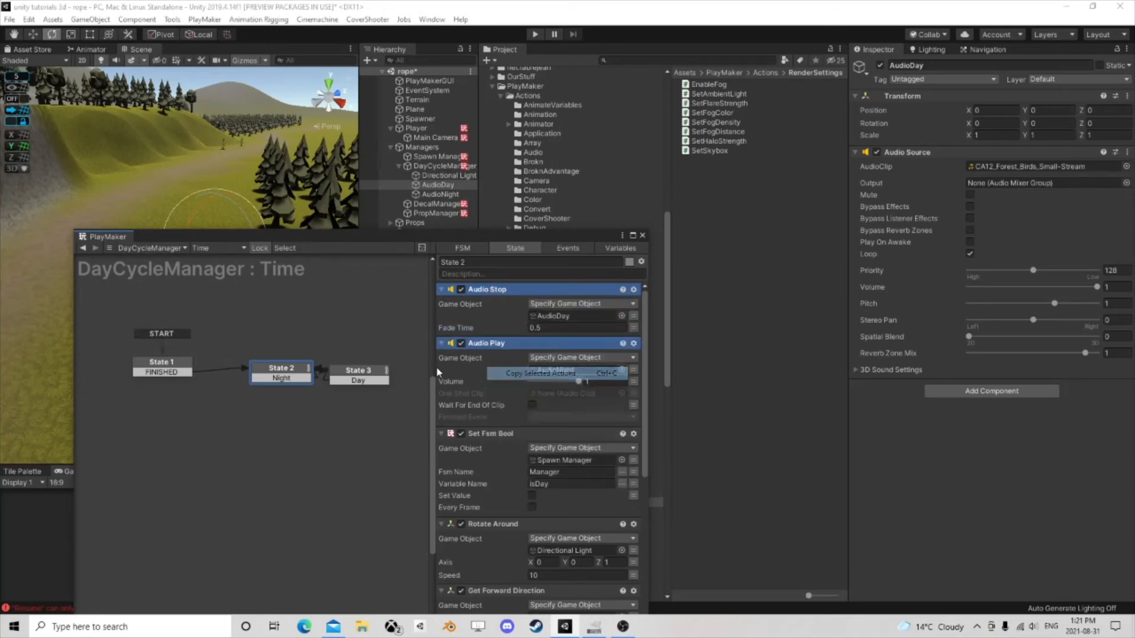
click(358, 376)
right_click(496, 291)
click(567, 385)
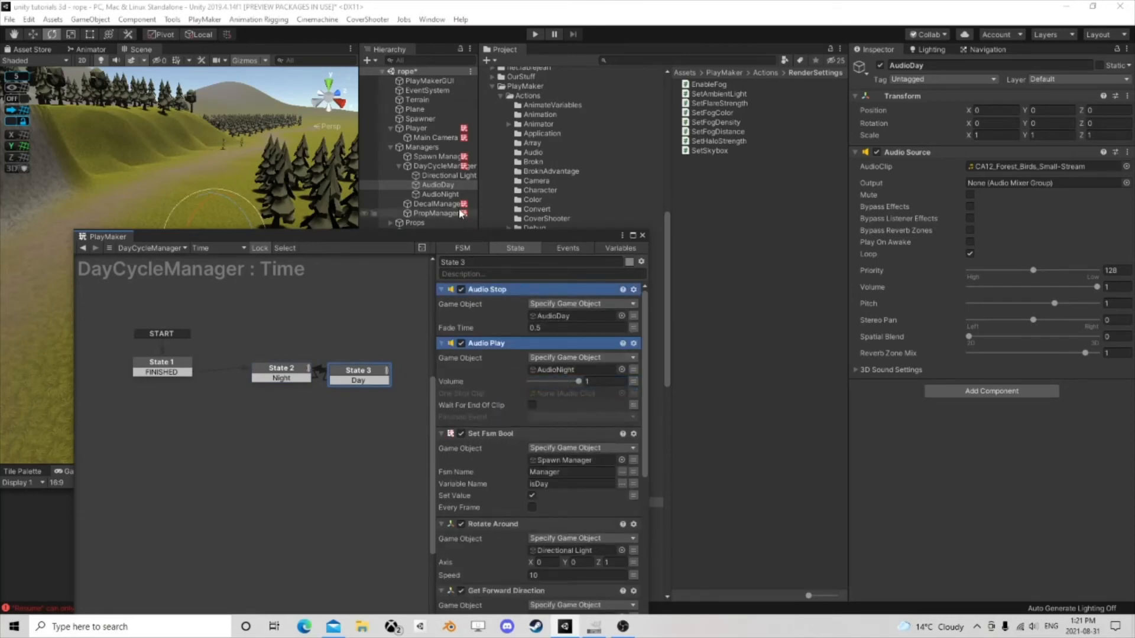
Step: In State 3, set Audio Stop's game object to AudioNight and Audio Play's game object to AudioDay
click(445, 195)
drag(446, 199, 554, 320)
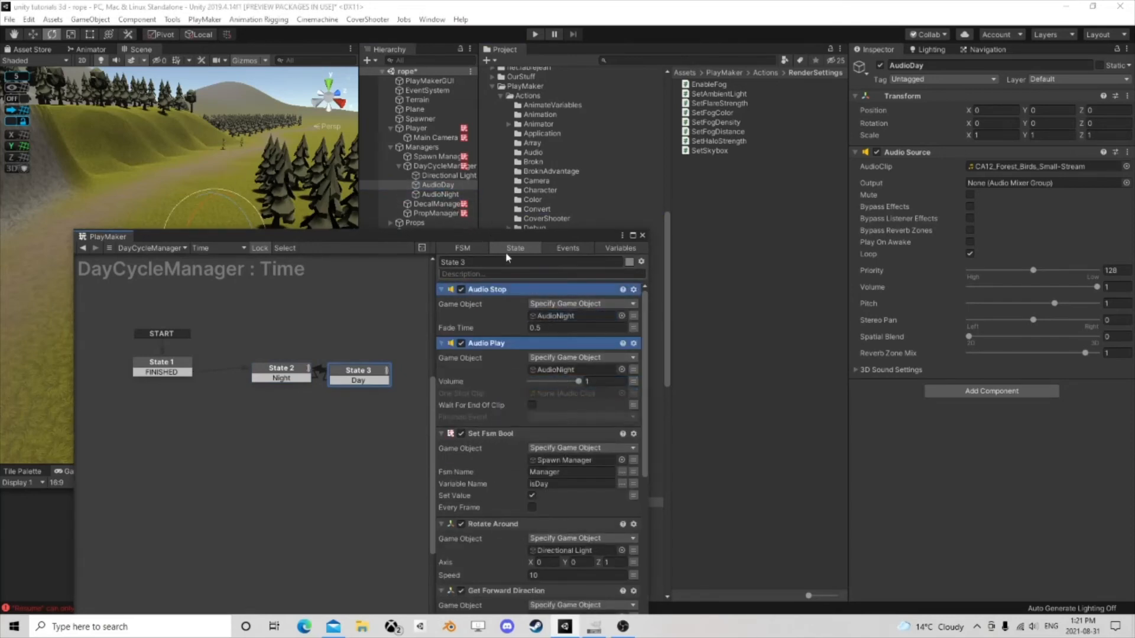
drag(446, 187, 573, 369)
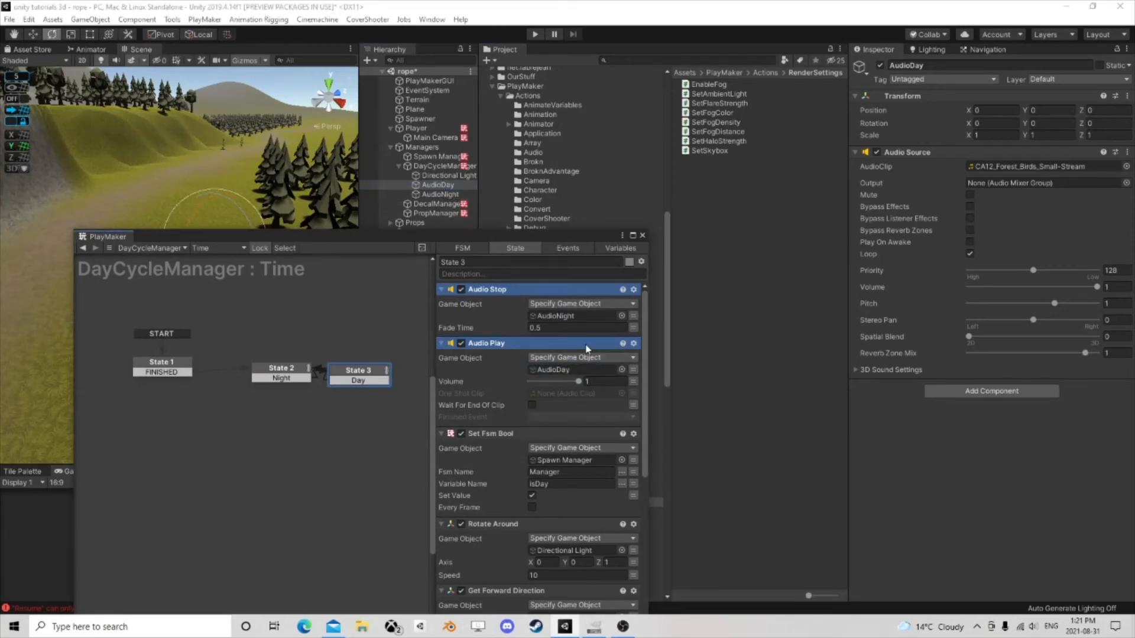
Step: Switch Audio Play's Volume to variable input set to None in both State 3 and State 2, and close the FSM editor
click(636, 383)
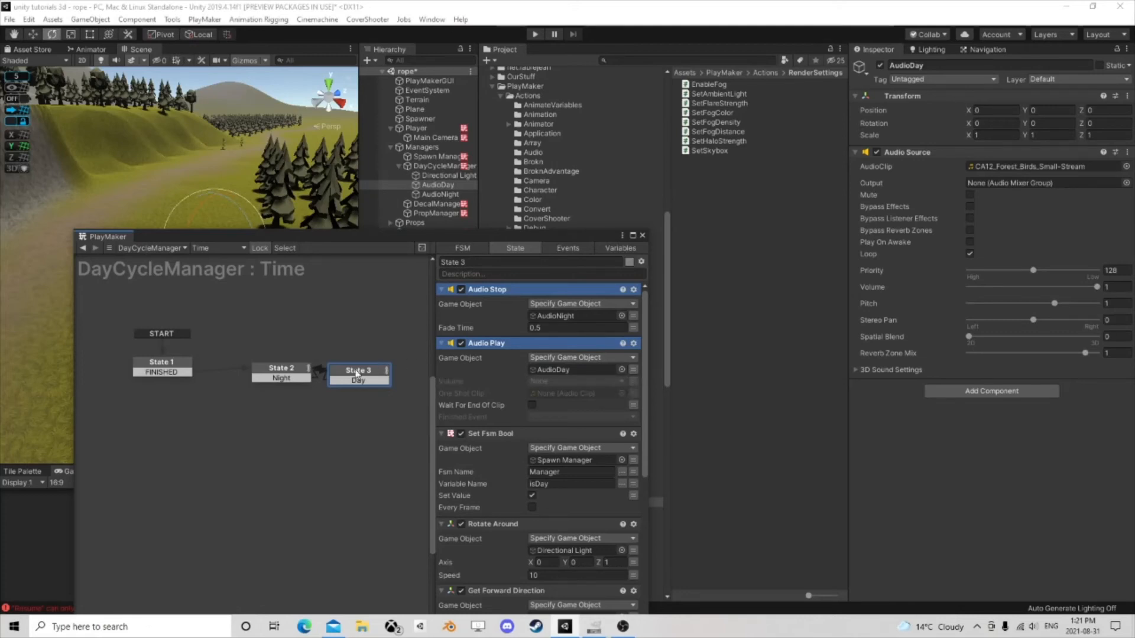
click(282, 371)
click(634, 383)
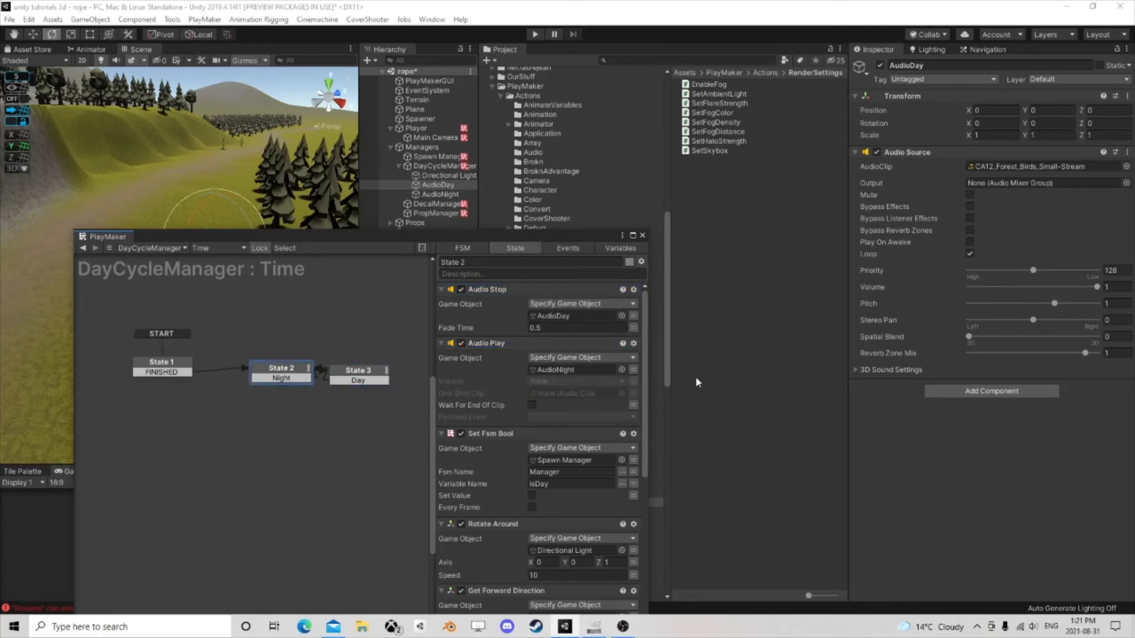
click(643, 235)
Step: Add a Sample Curve action after Set Fog Color in State 1 of DayCycleManager's second state machine, named FSM
click(440, 193)
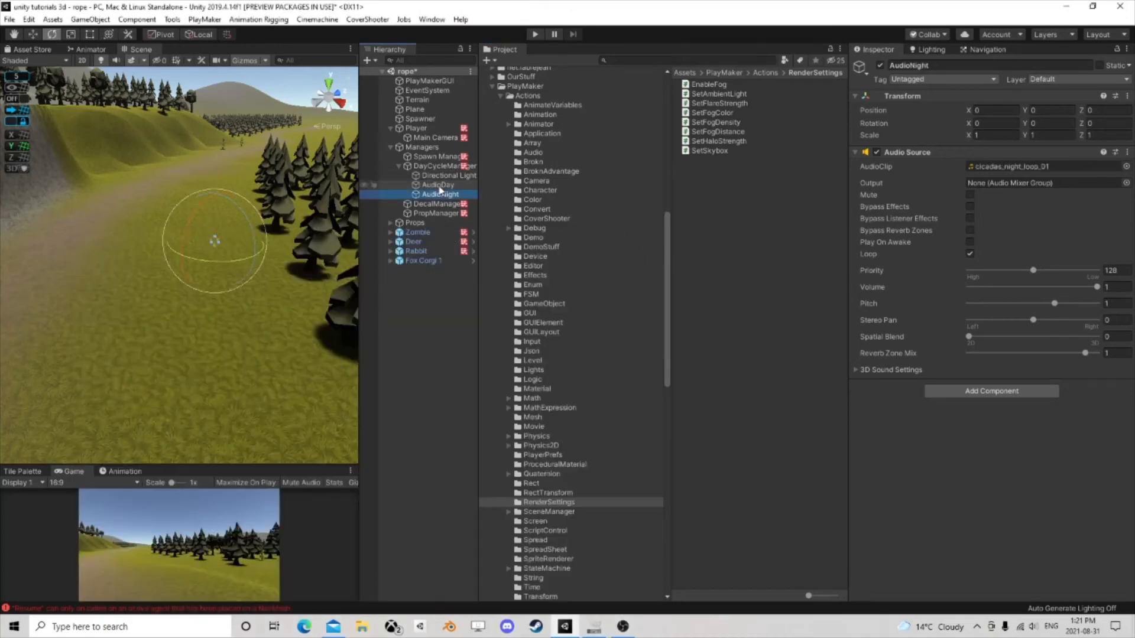
click(440, 185)
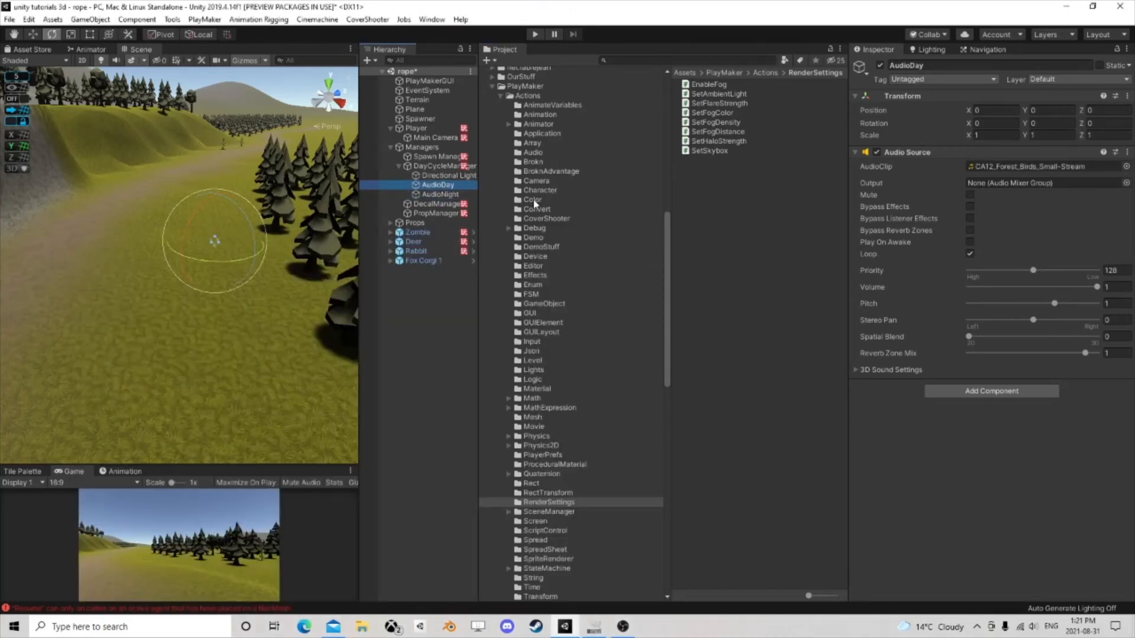
click(436, 168)
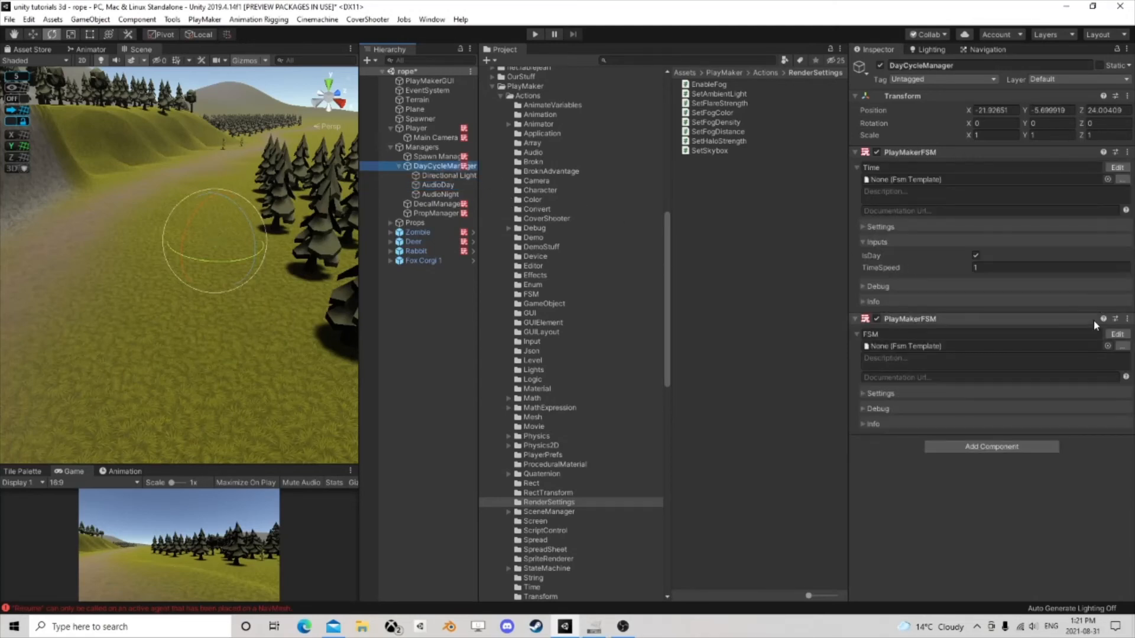
click(1117, 335)
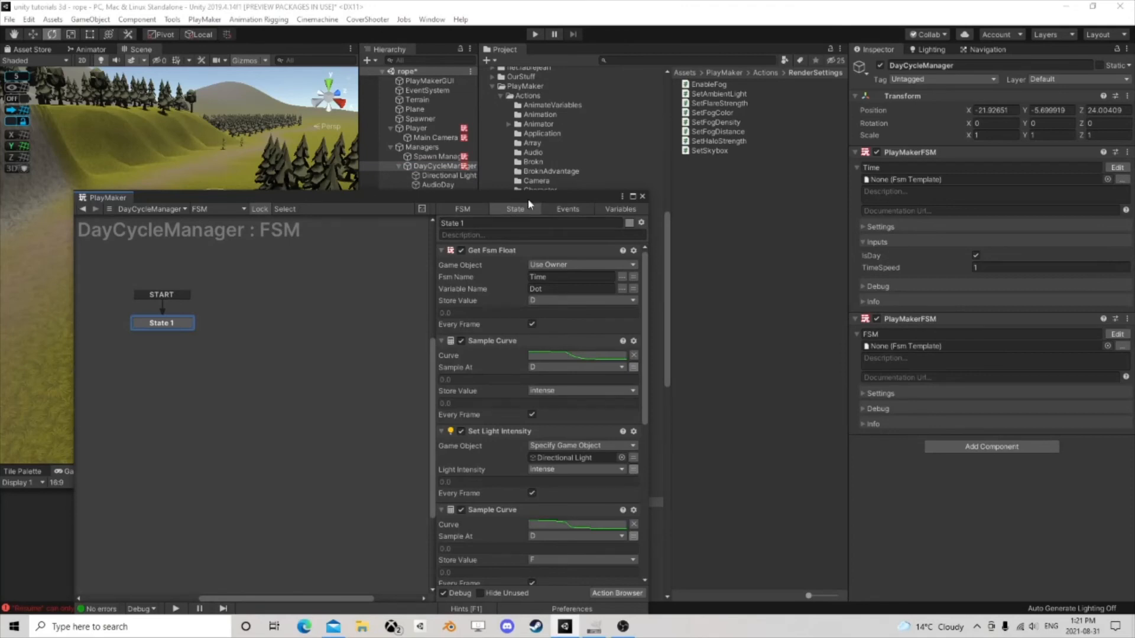
drag(527, 199, 257, 94)
scroll(294, 302, down, 10)
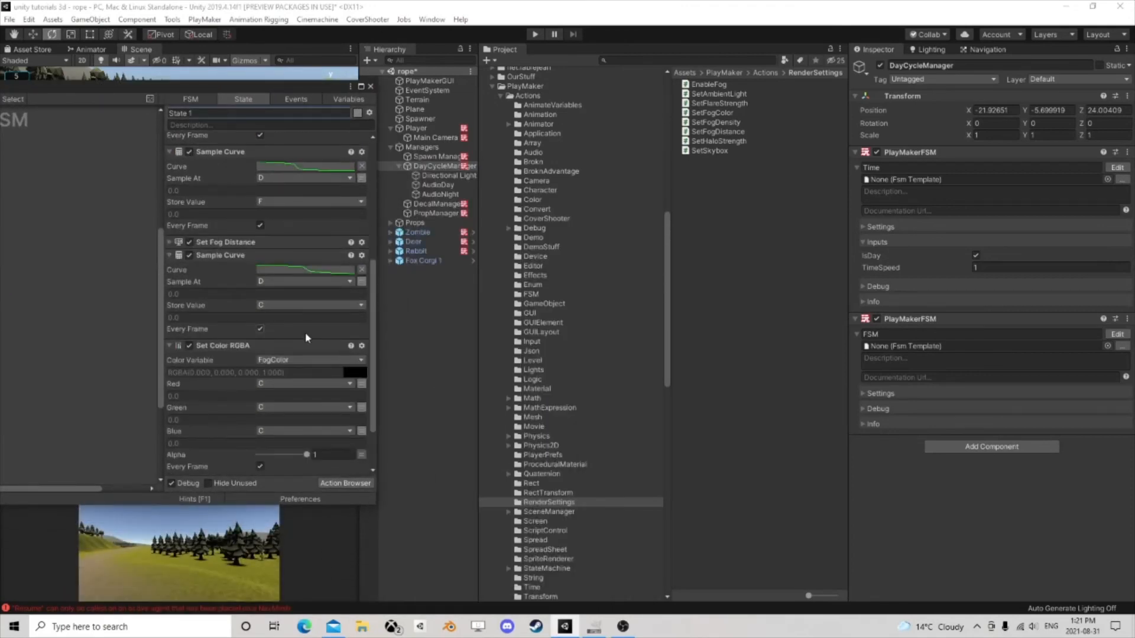
click(334, 484)
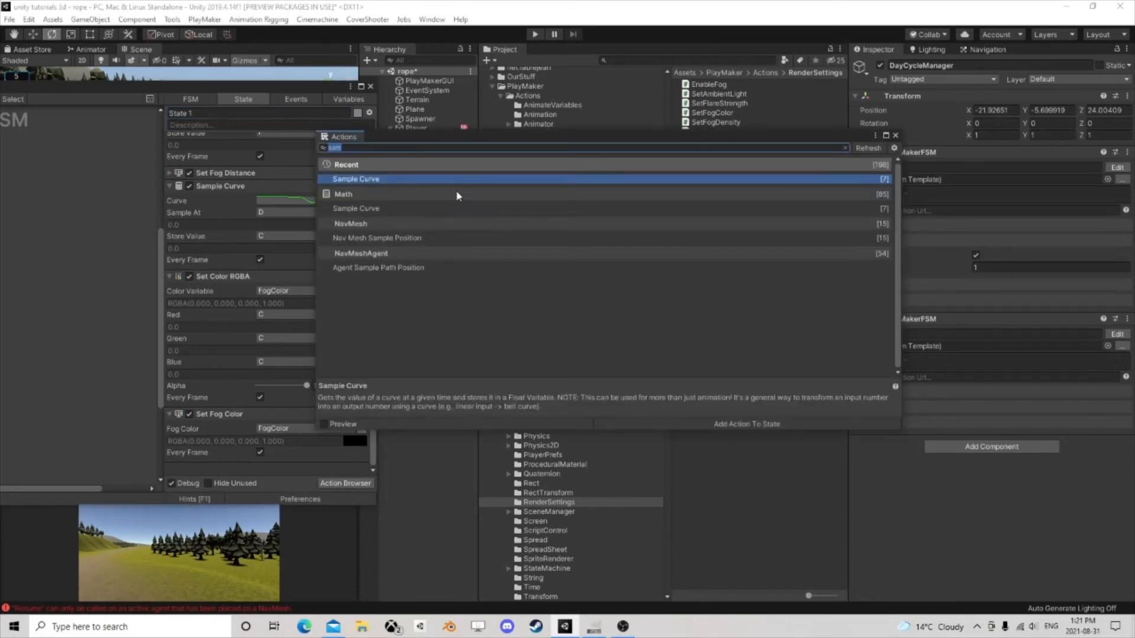
click(895, 135)
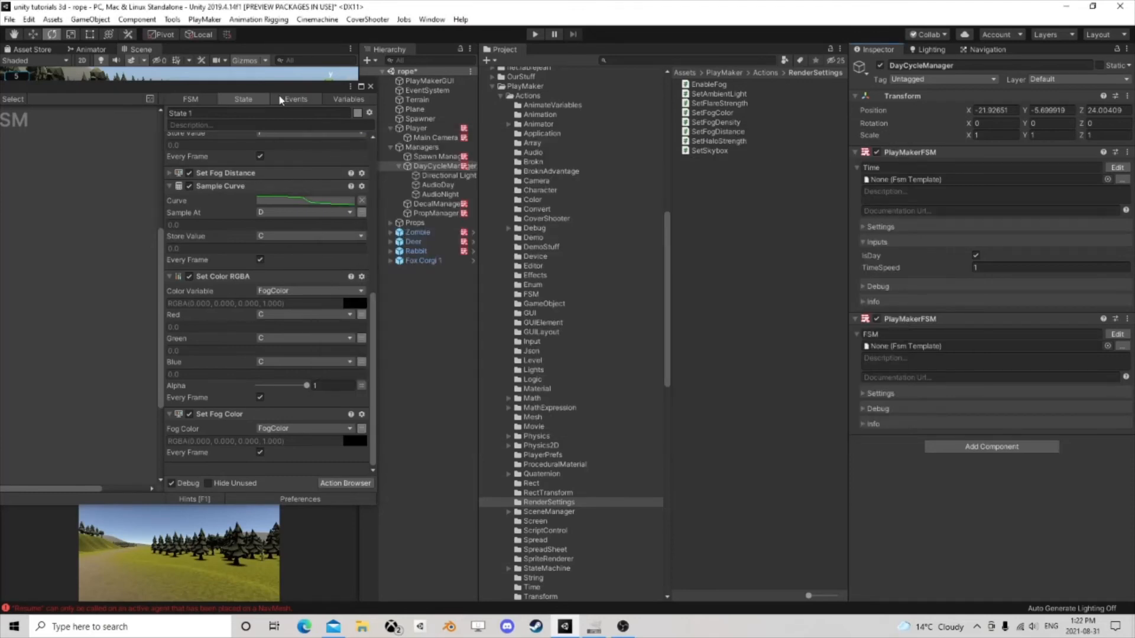
click(340, 484)
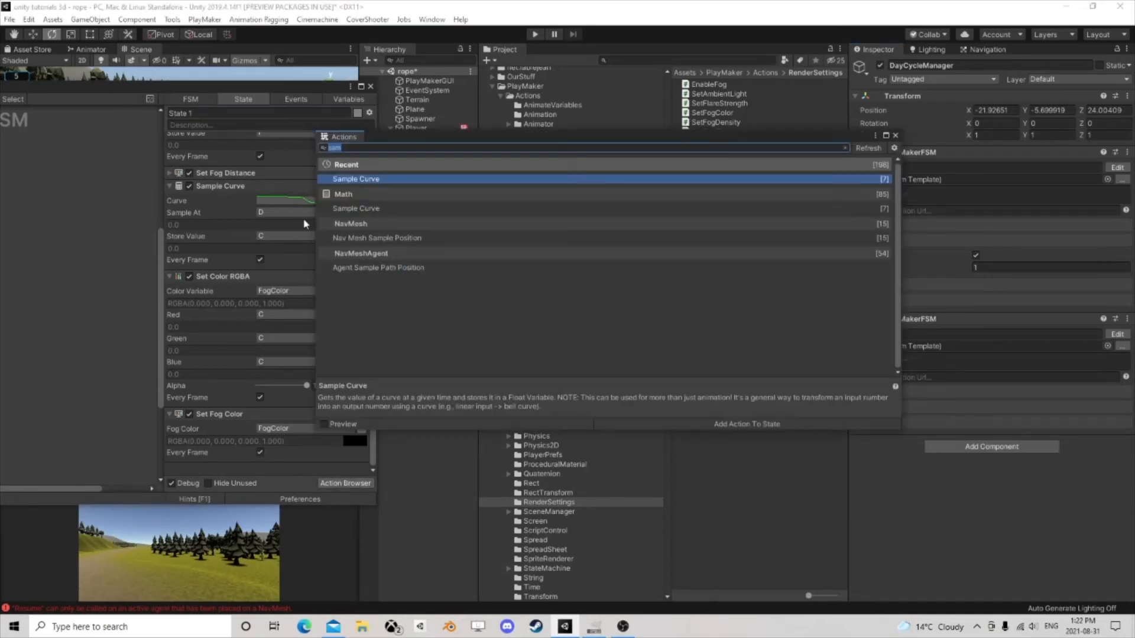
double_click(374, 178)
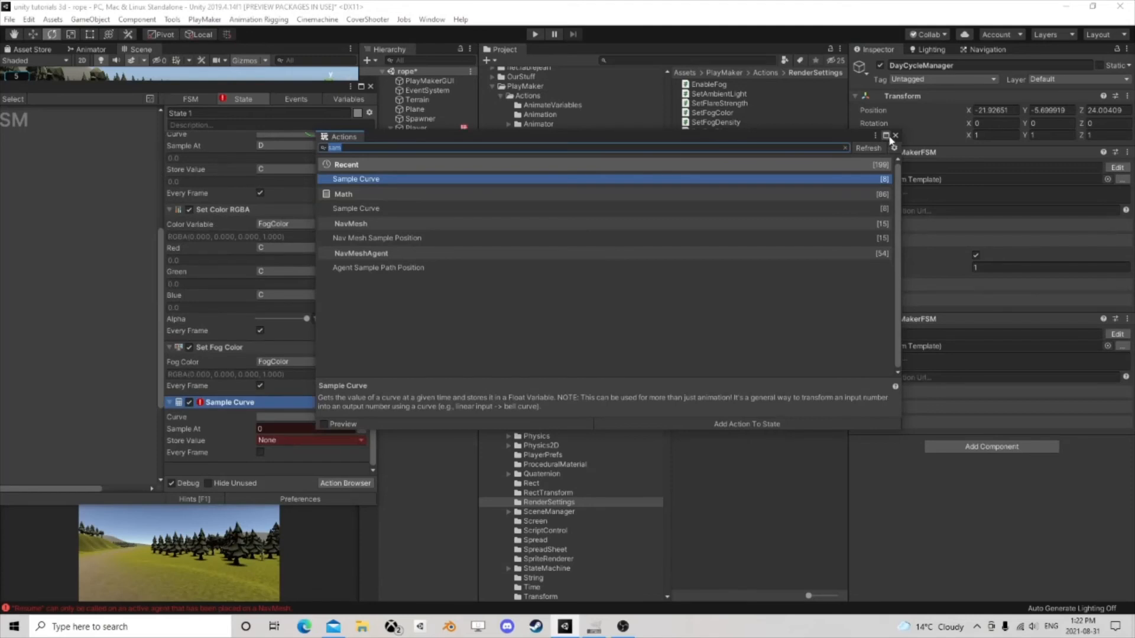
click(894, 136)
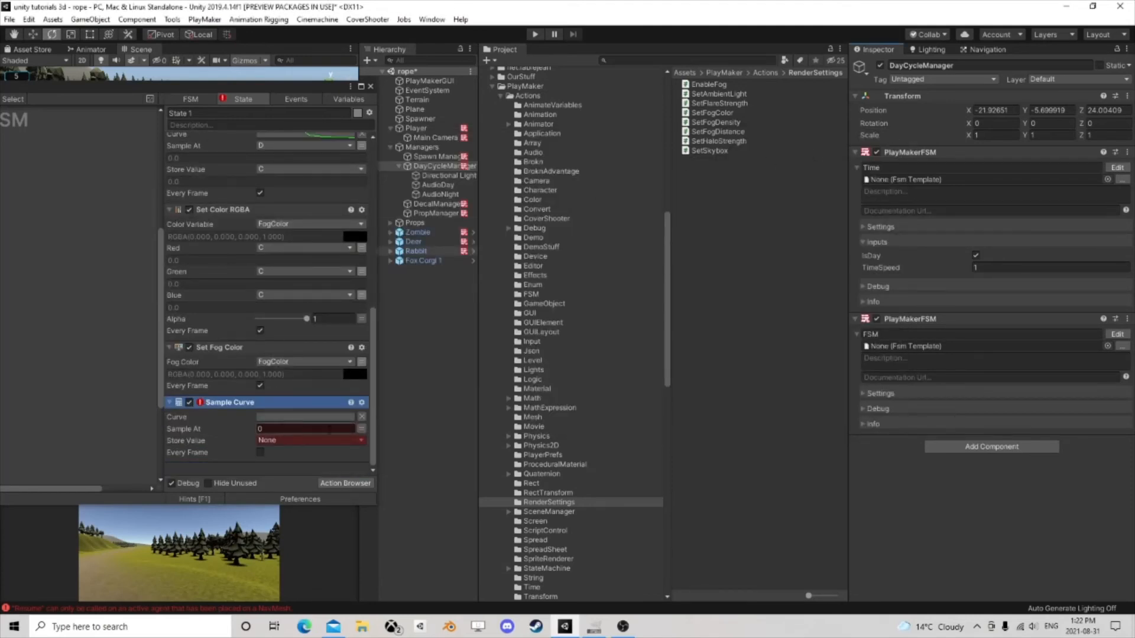
Step: Make the new Sample Curve sample at variable D every frame and store its value in a new variable named DAudio
click(361, 429)
click(305, 430)
click(283, 465)
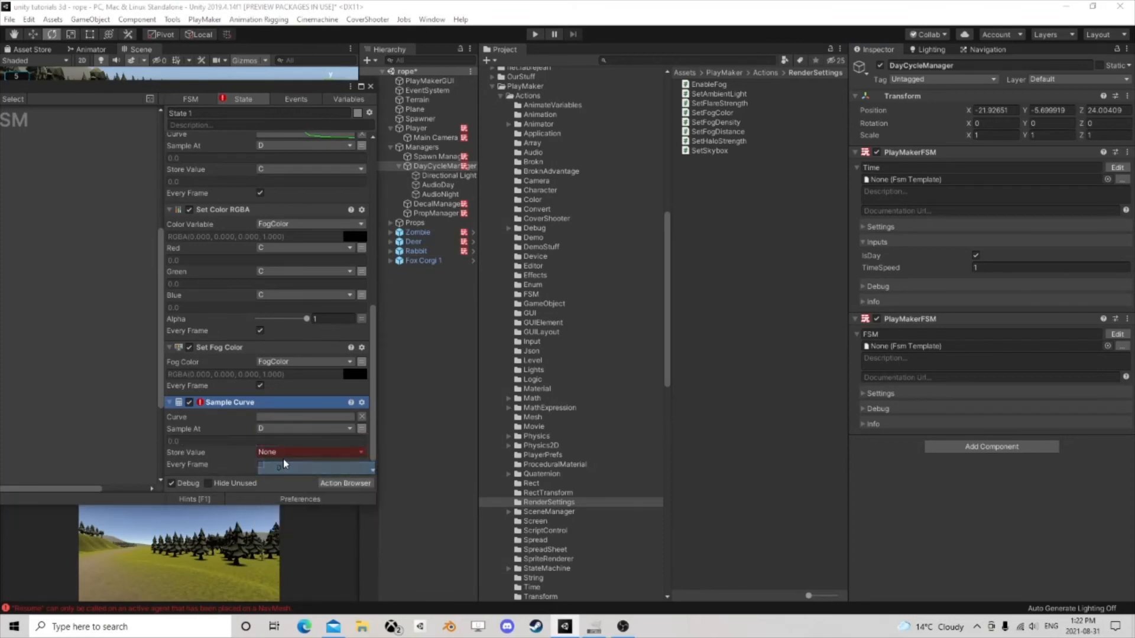
scroll(275, 449, down, 1)
click(272, 442)
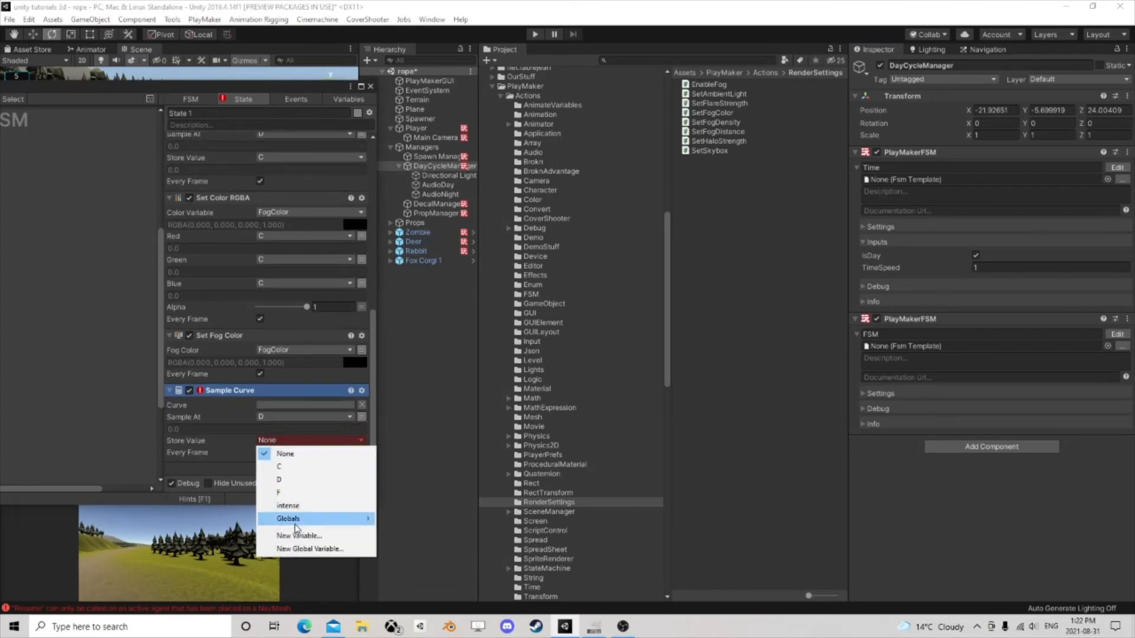
click(299, 535)
text(D)
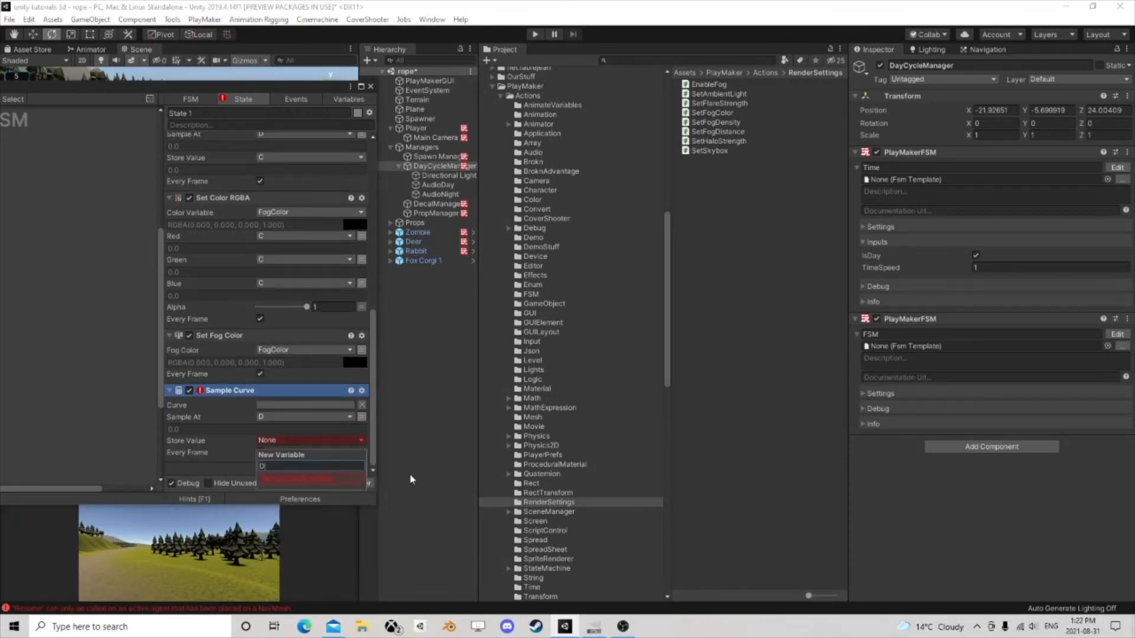
text(Aud)
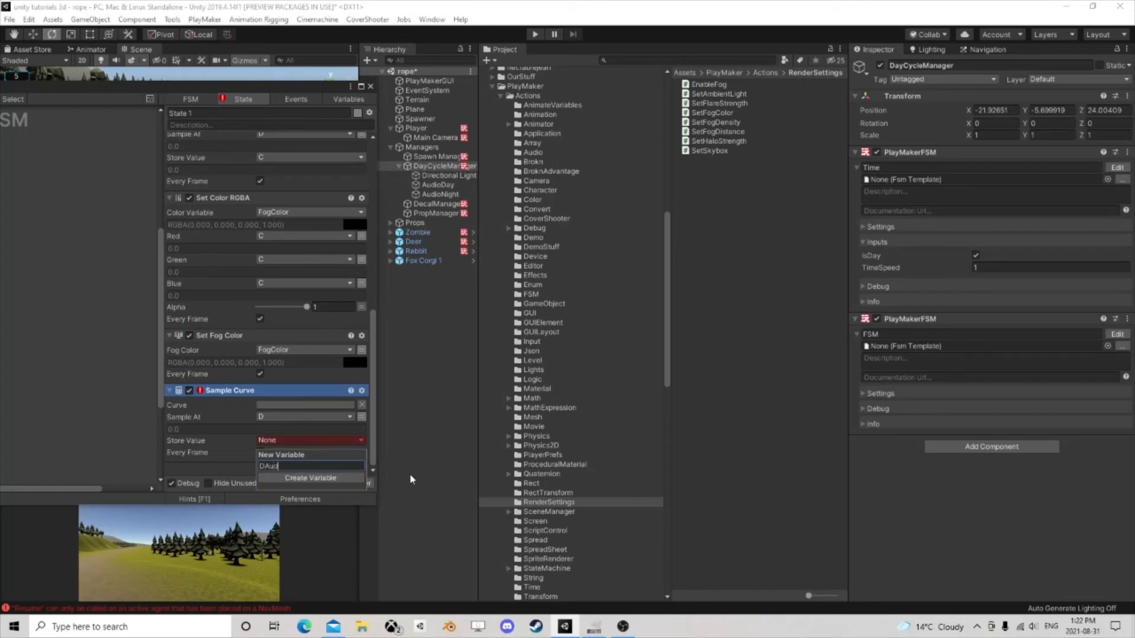
text(io)
key(Return)
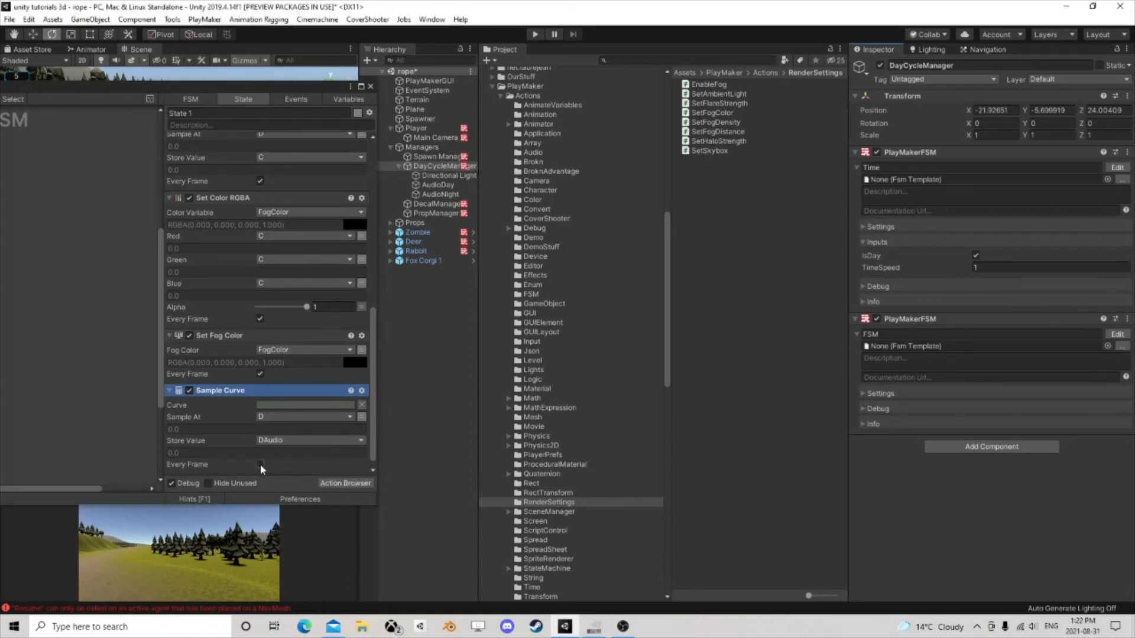
Step: Apply the rising linear preset to the Sample Curve's curve and set its first key's time to -1
click(299, 406)
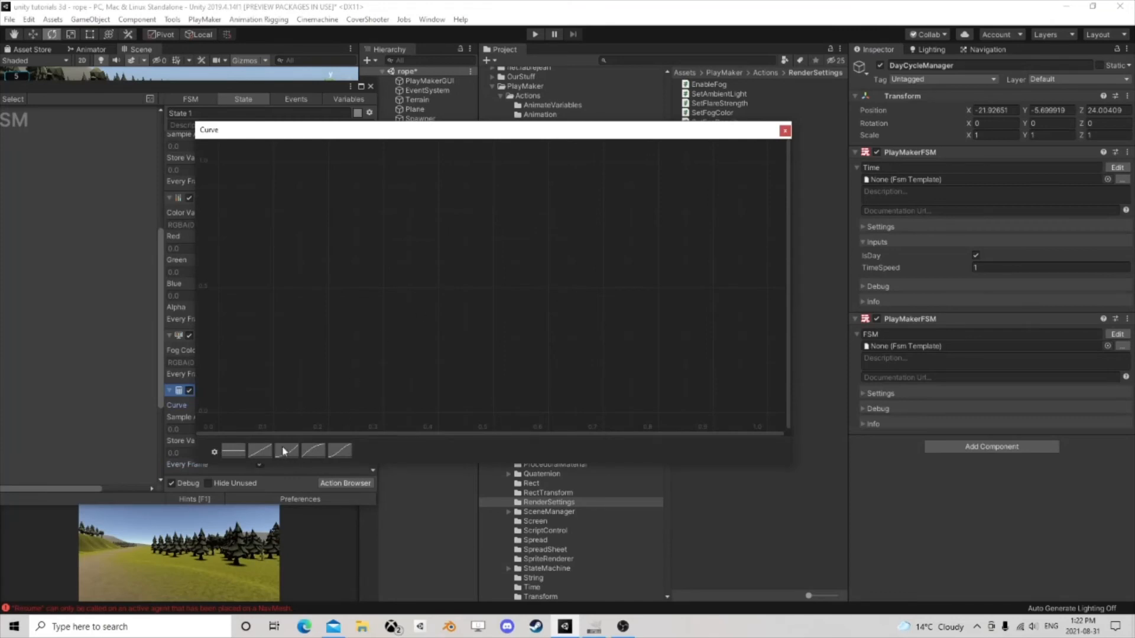
click(261, 453)
scroll(400, 290, down, 4)
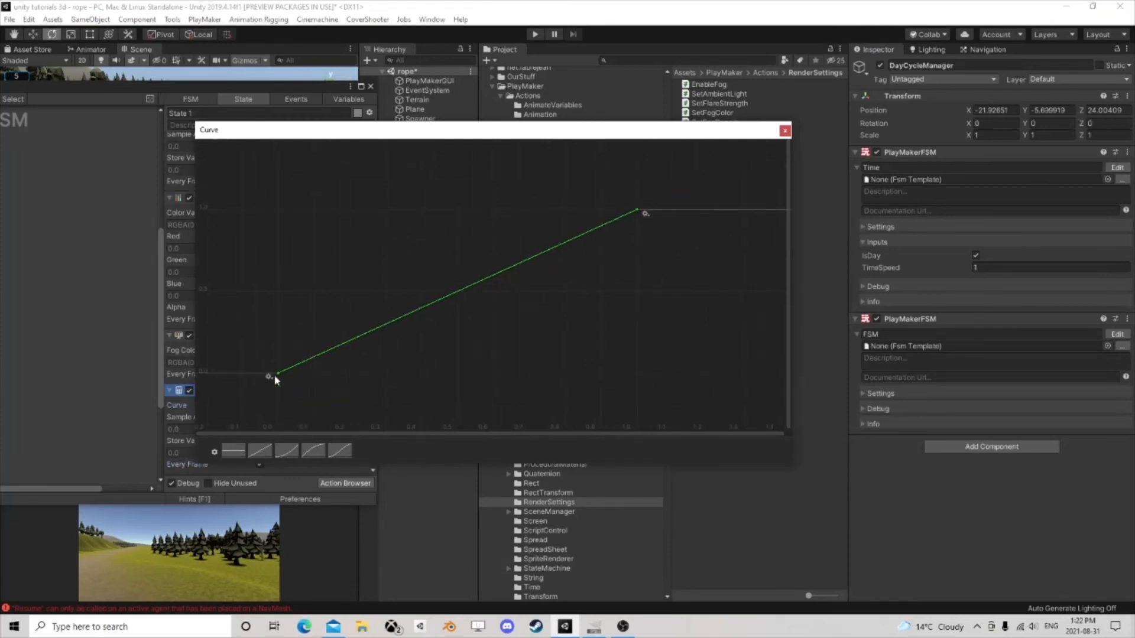
key(Return)
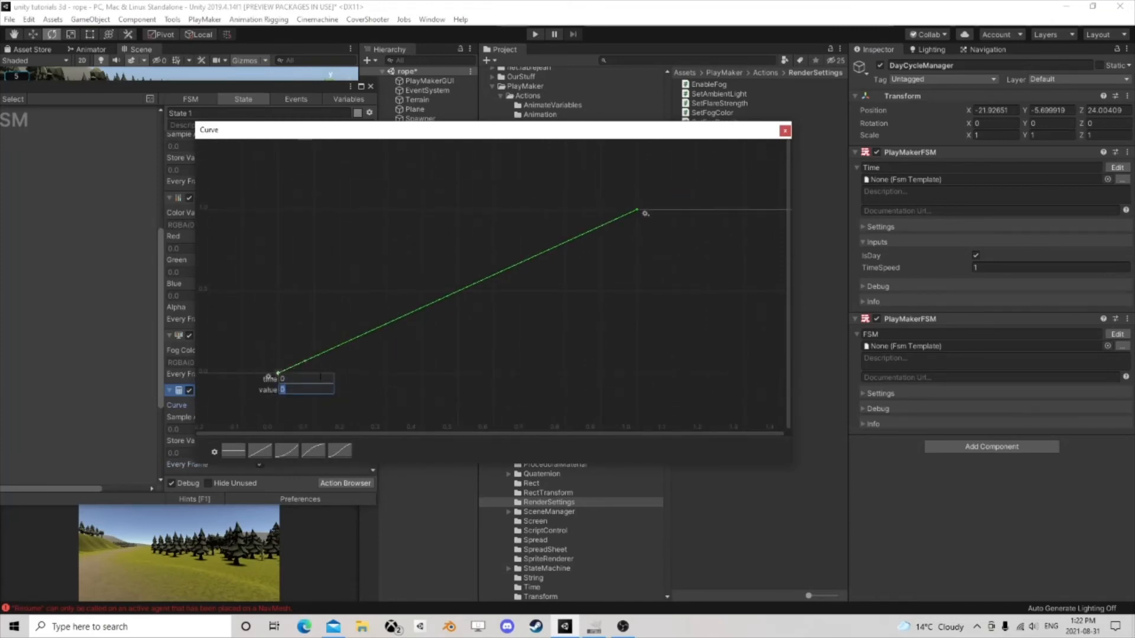
key(Tab)
text(-)
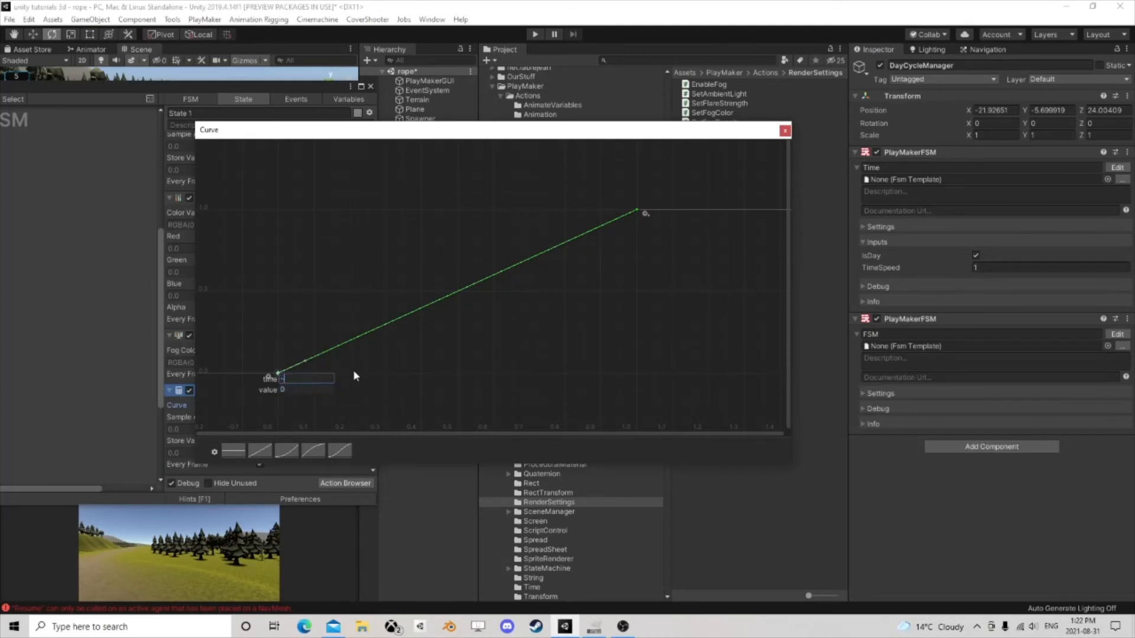
text(1)
key(Return)
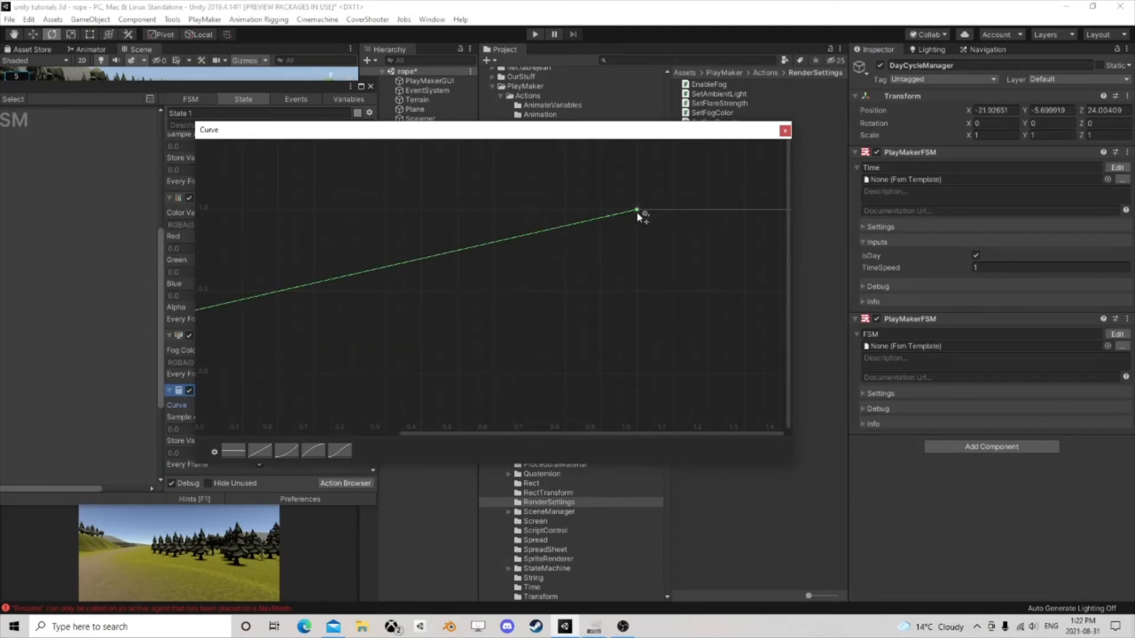
Step: Set the value of the curve's first key to 1 and of its last key to 0
scroll(481, 248, down, 10)
middle_drag(369, 289, 559, 287)
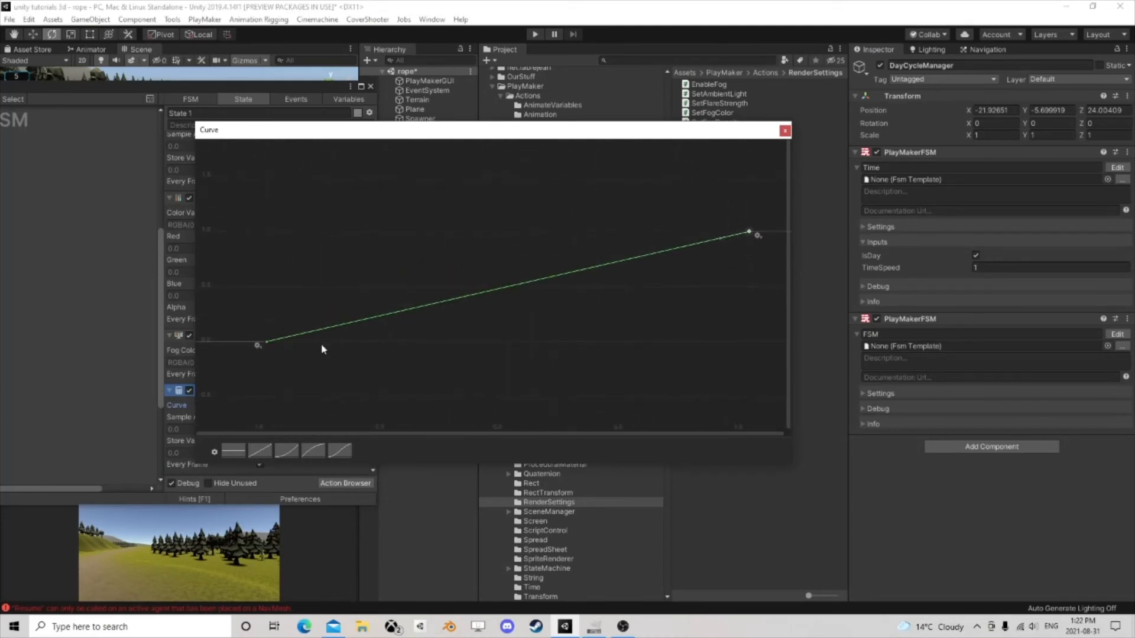
click(265, 342)
key(Return)
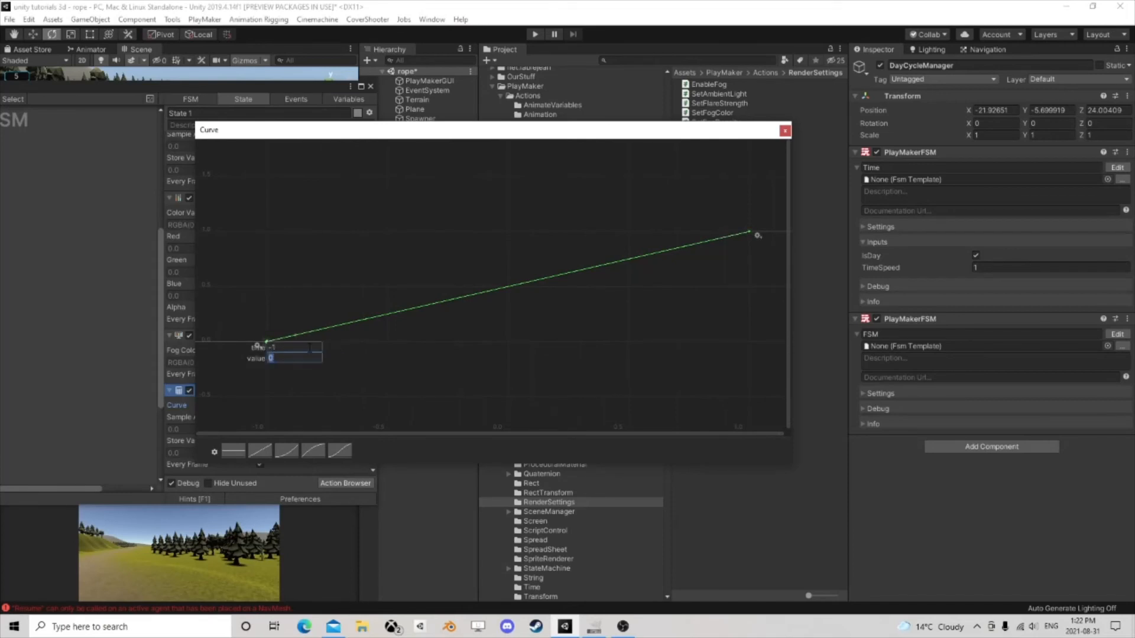
key(Return)
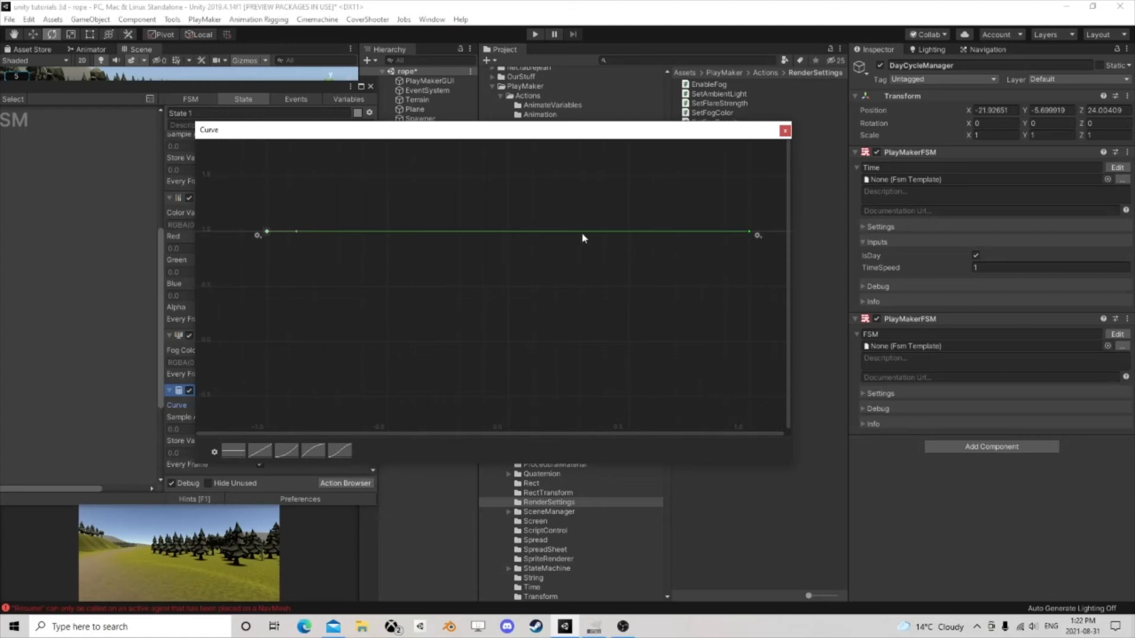
click(750, 232)
key(Return)
text(0)
key(Return)
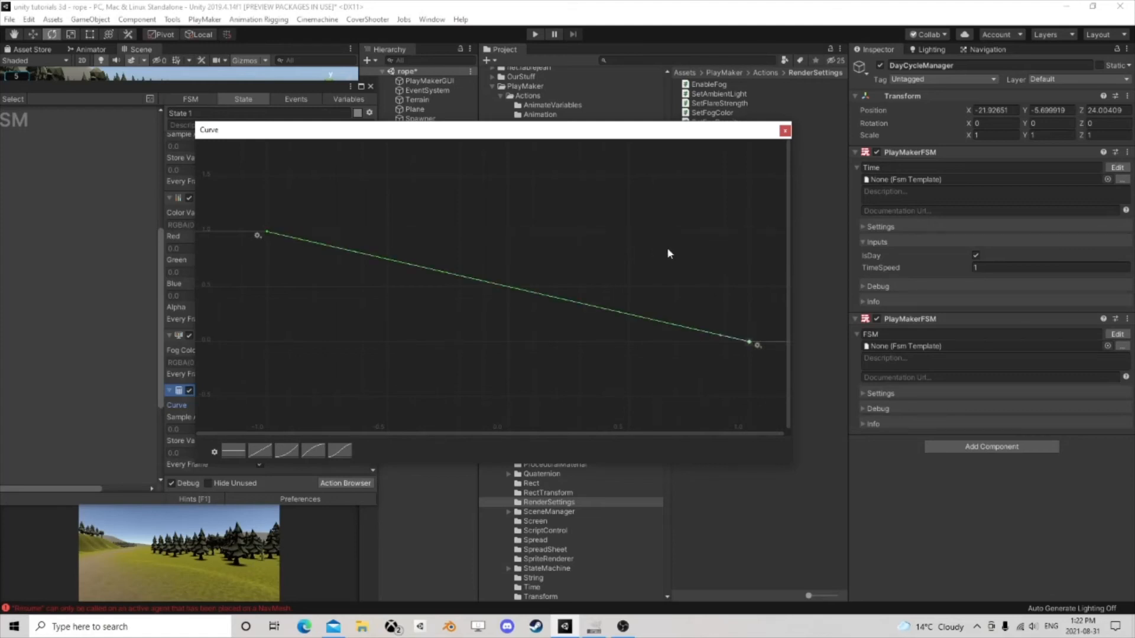
Step: Add a key in the middle of the curve at about time 0 and set its value to 0.25
right_click(508, 291)
click(518, 293)
double_click(511, 290)
text(0.5)
key(Return)
key(Return)
text(0.25)
key(Return)
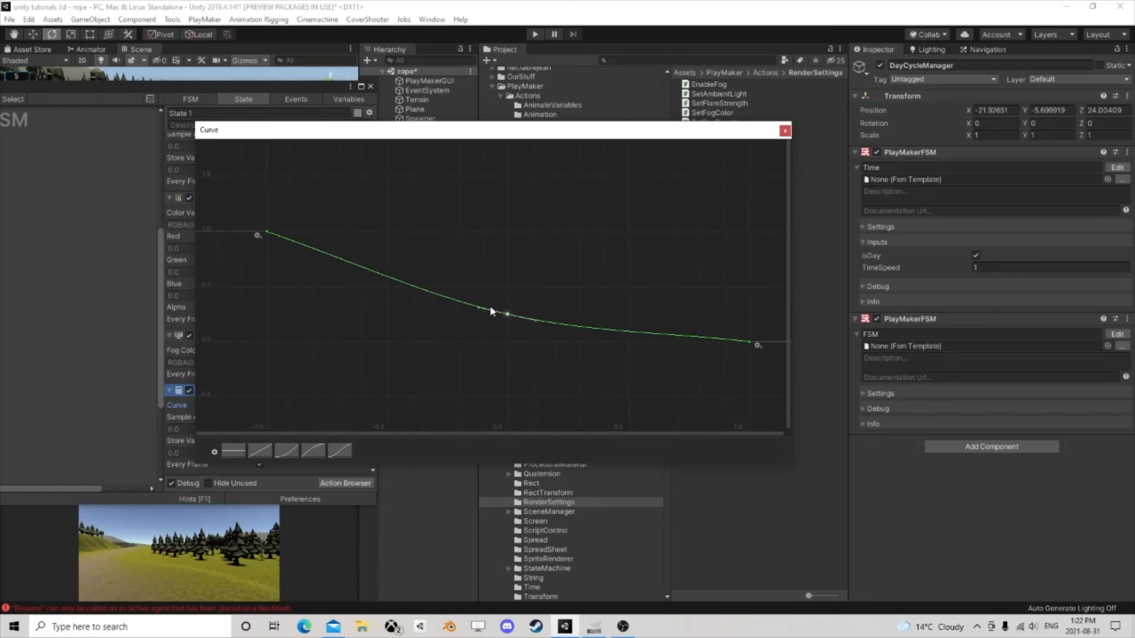
Step: Add a curve key just before the middle one, at about time -0.12, with a value of about 0.85
right_click(482, 307)
click(498, 313)
key(Return)
key(BackSpace)
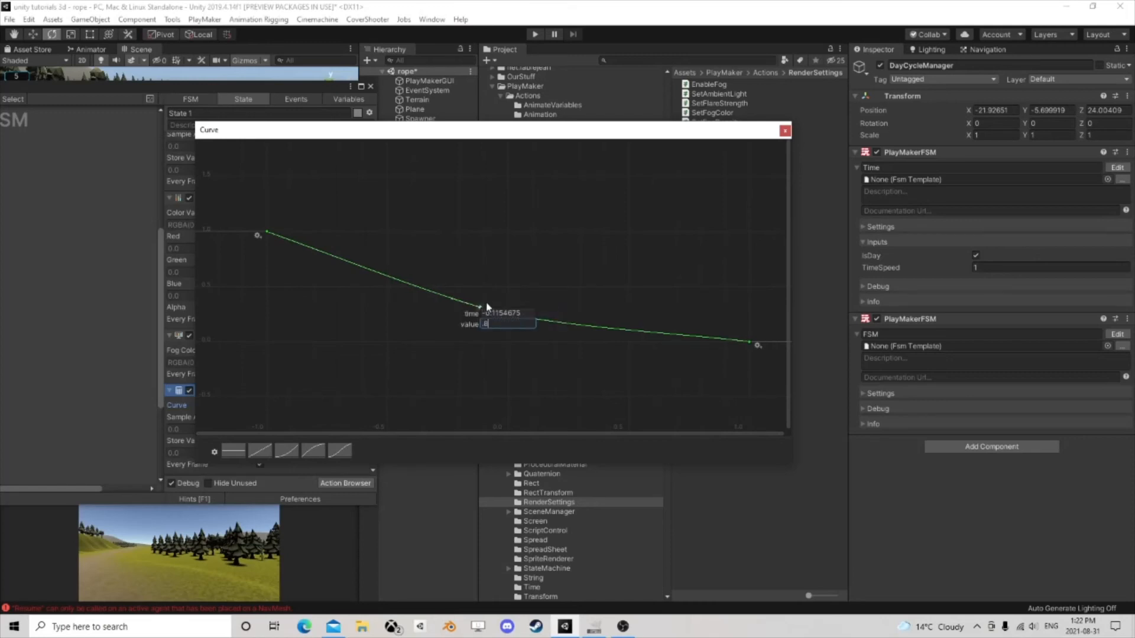
text(.8)
key(Return)
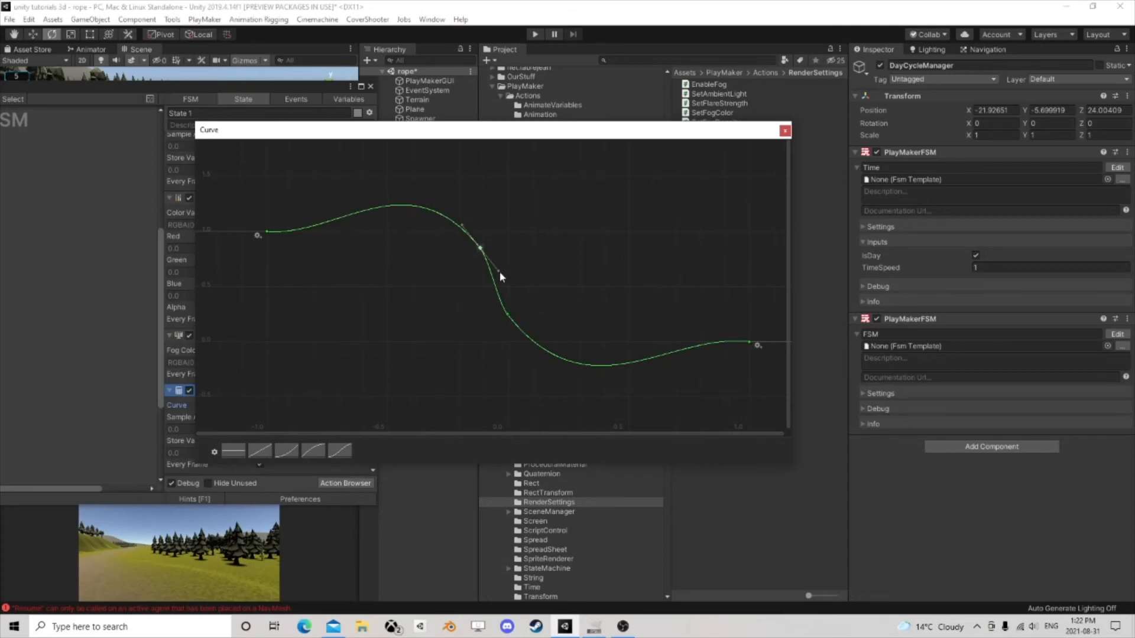
Step: Flatten the tangents of the 0.85 key and the middle key to remove the curve's overshoot
drag(499, 271, 516, 256)
click(507, 315)
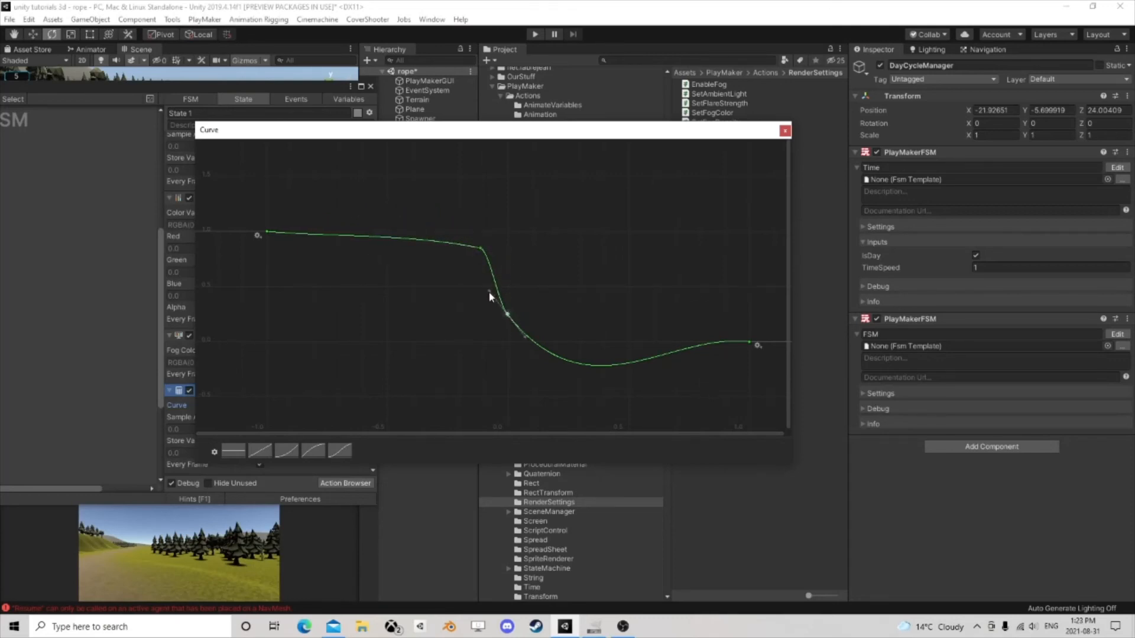
drag(484, 293, 483, 305)
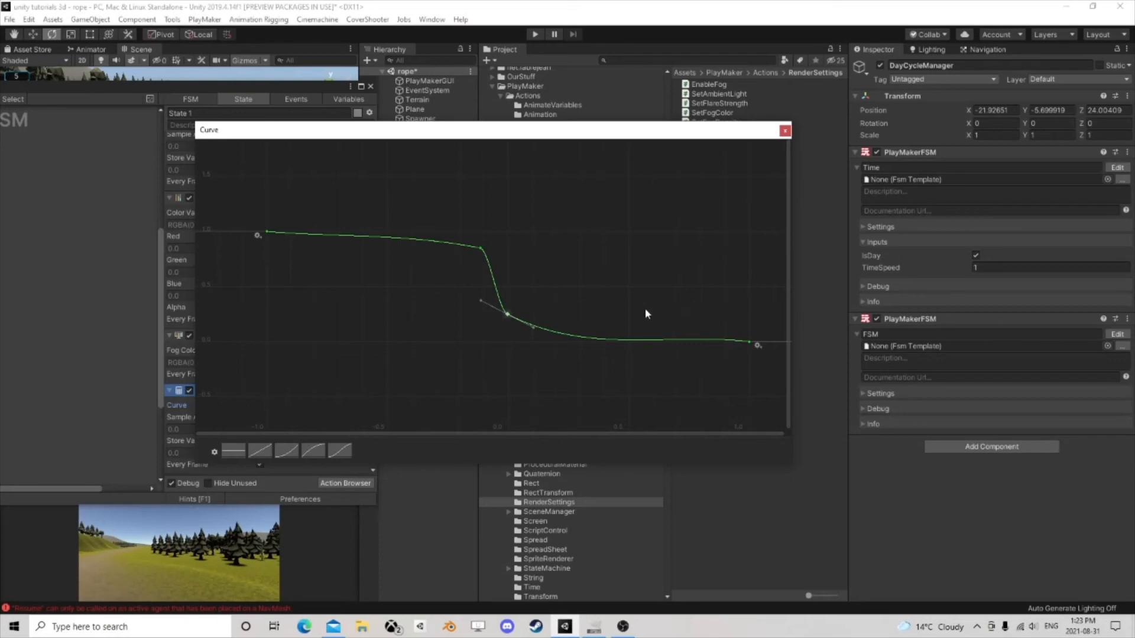
Step: Add a key with value 0 shortly after the middle one, level its tangent, and close the curve editor
right_click(541, 328)
click(556, 335)
key(Return)
text(0)
key(Return)
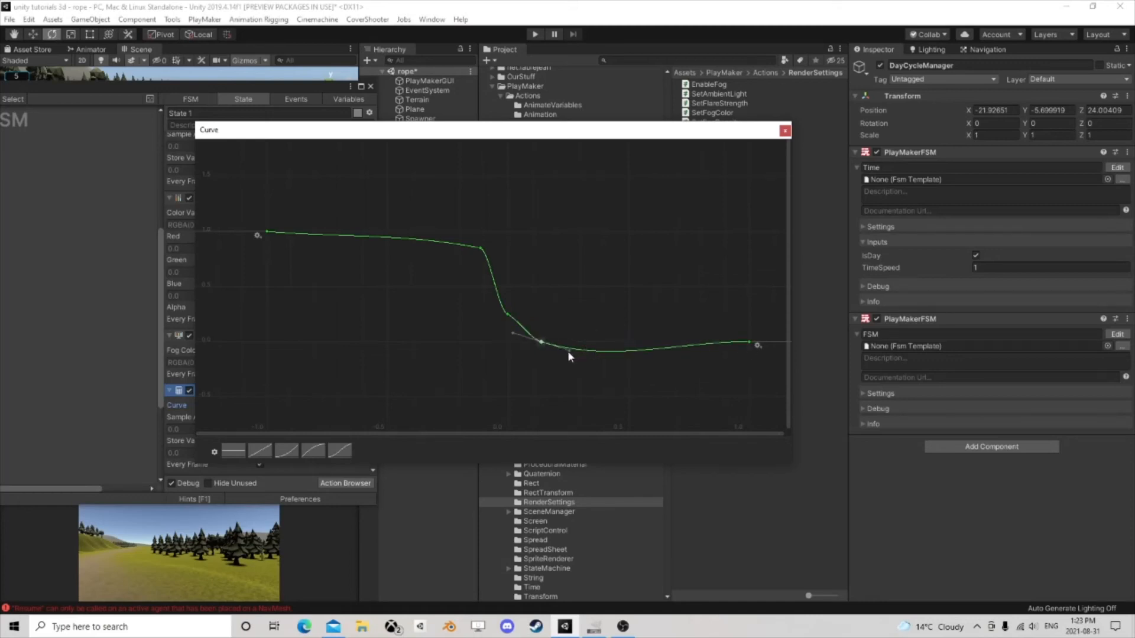
drag(569, 350, 575, 347)
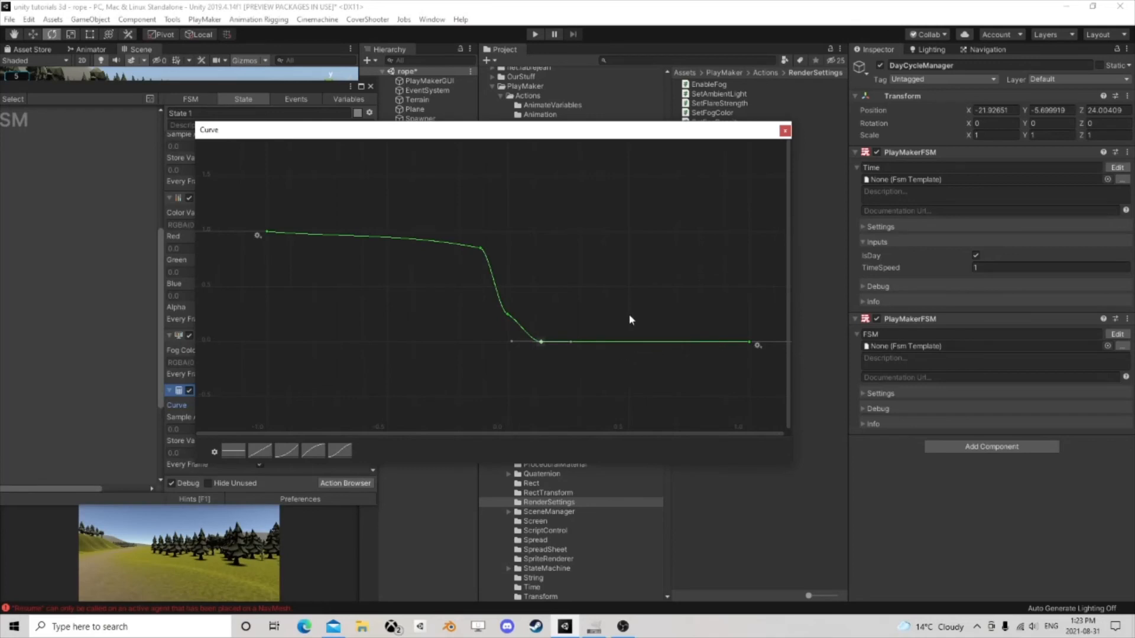
click(784, 130)
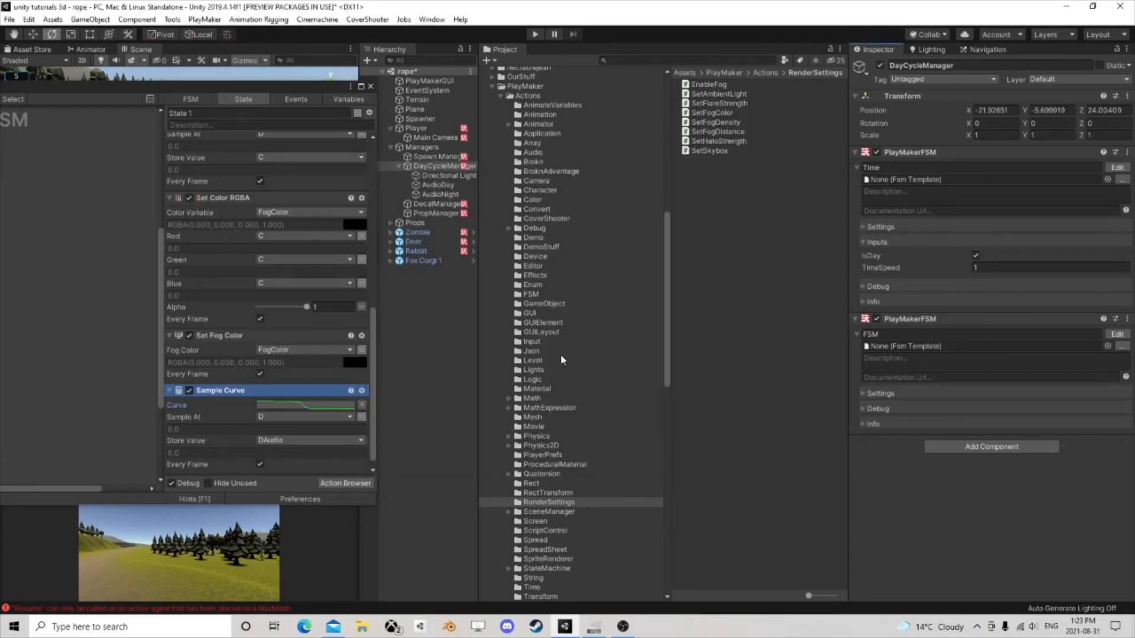
scroll(254, 390, down, 1)
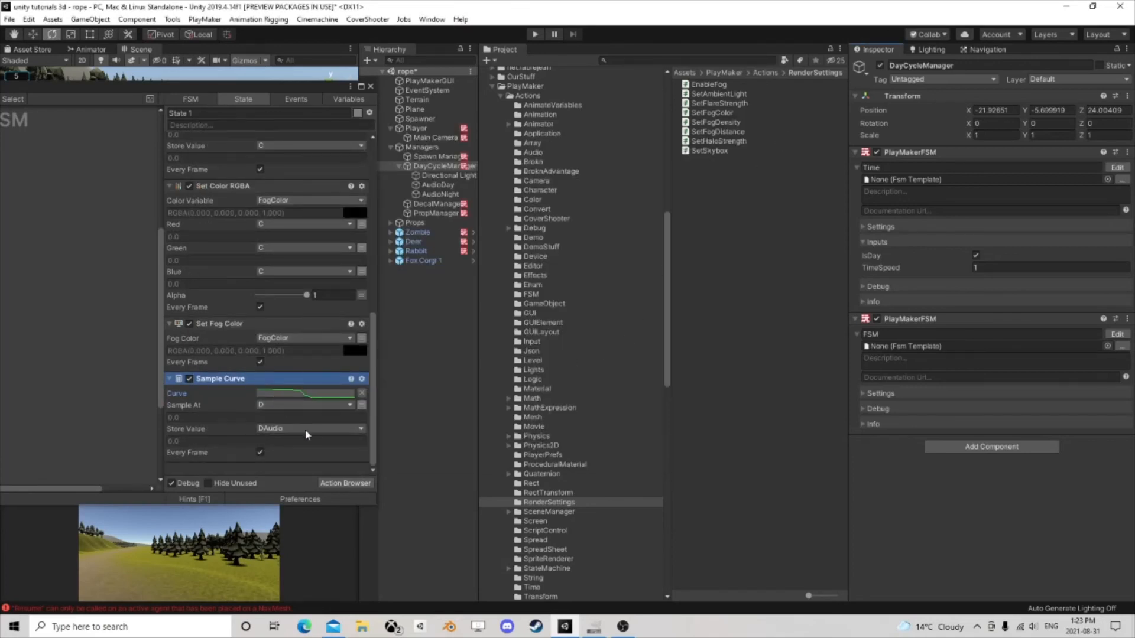
click(345, 484)
key(Escape)
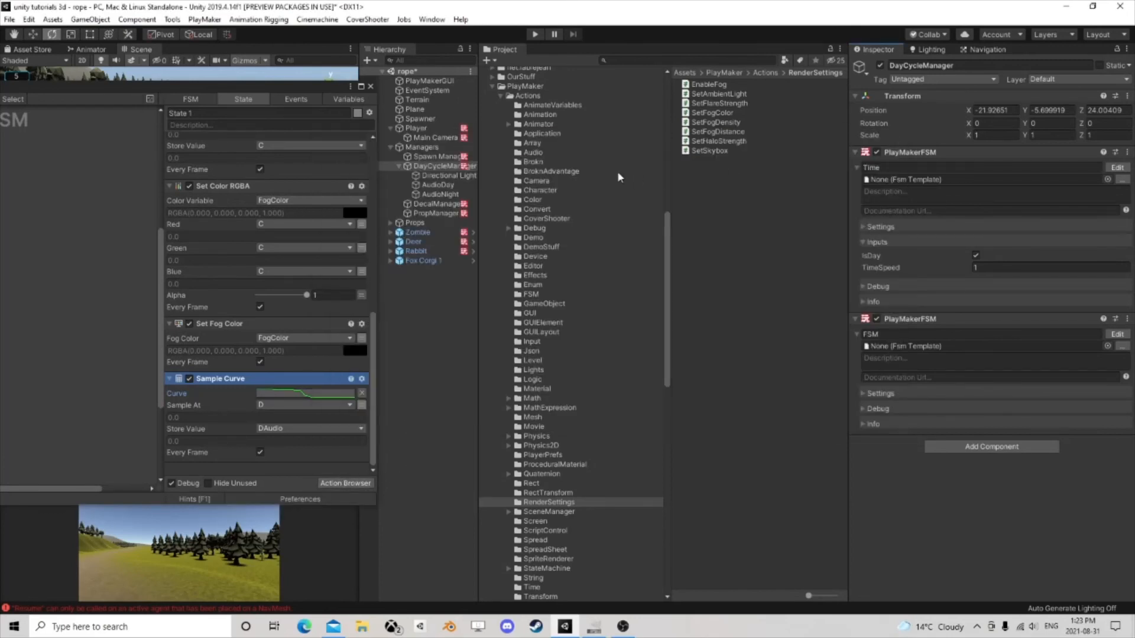
Step: Add a Set Audio Volume action for AudioDay's Audio Source below the Sample Curve in State 1
click(444, 187)
drag(907, 153, 266, 474)
mouse_move(310, 526)
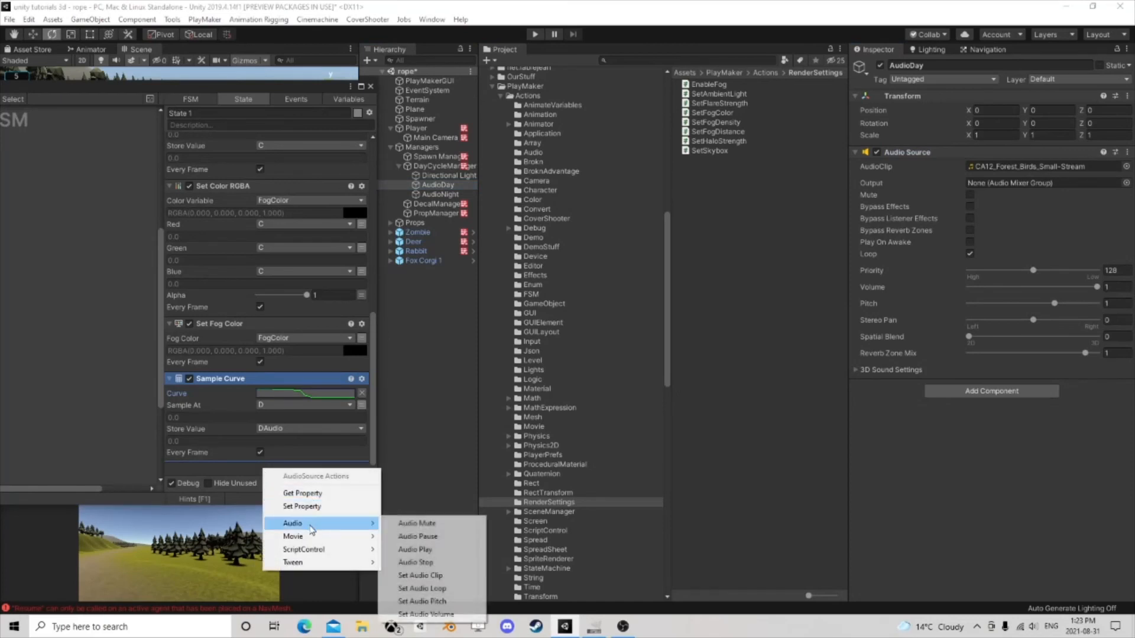
click(426, 615)
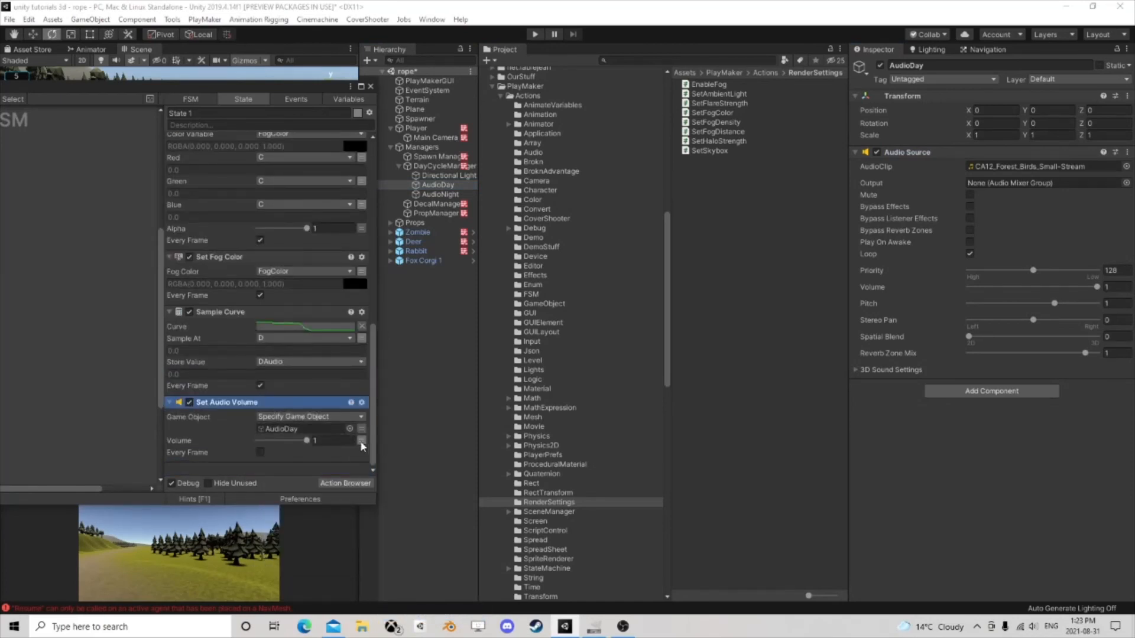
Step: Set the Set Audio Volume action's Volume to the DAudio variable and enable Every Frame
click(362, 446)
click(266, 493)
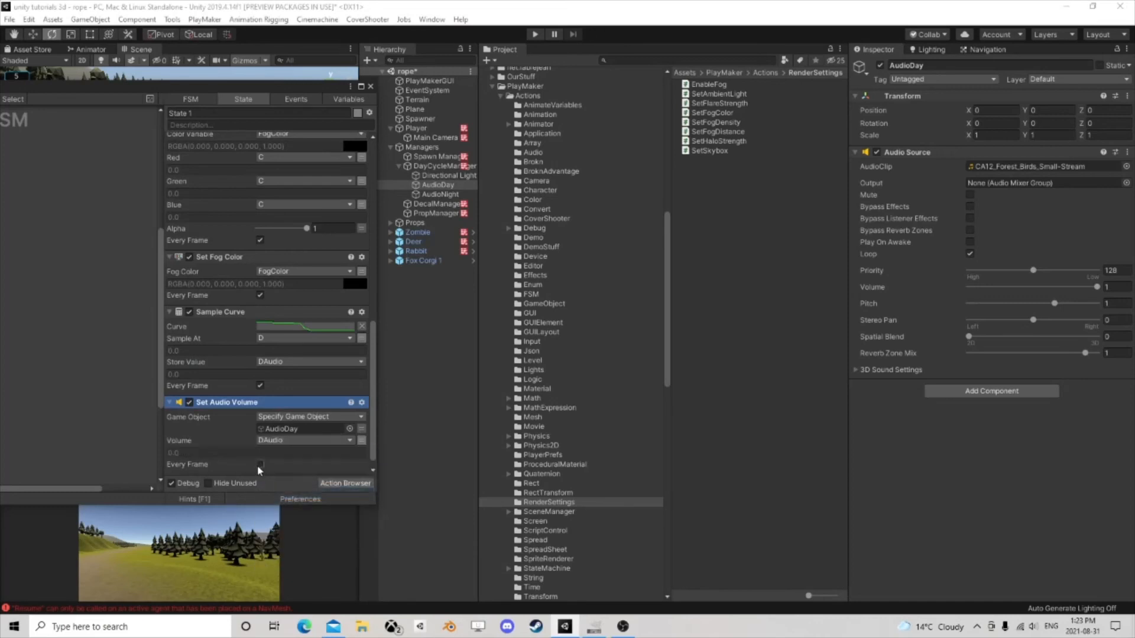
click(260, 464)
Step: Copy the DAudio Sample Curve action and paste it below Set Audio Volume at the end of State 1
scroll(236, 322, down, 1)
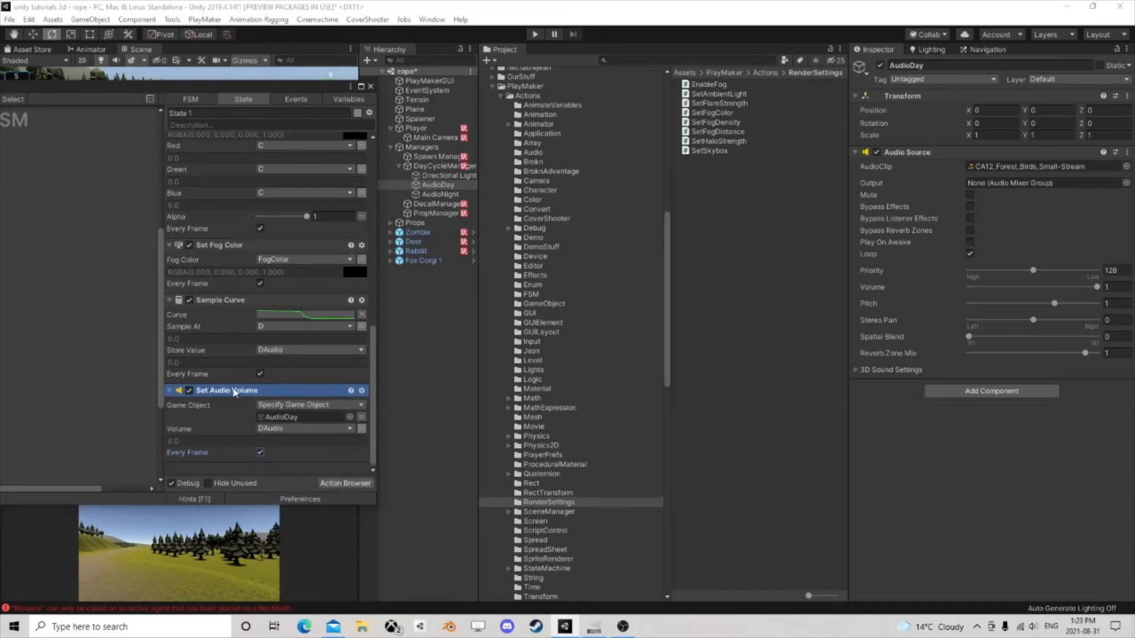
click(229, 301)
right_click(228, 302)
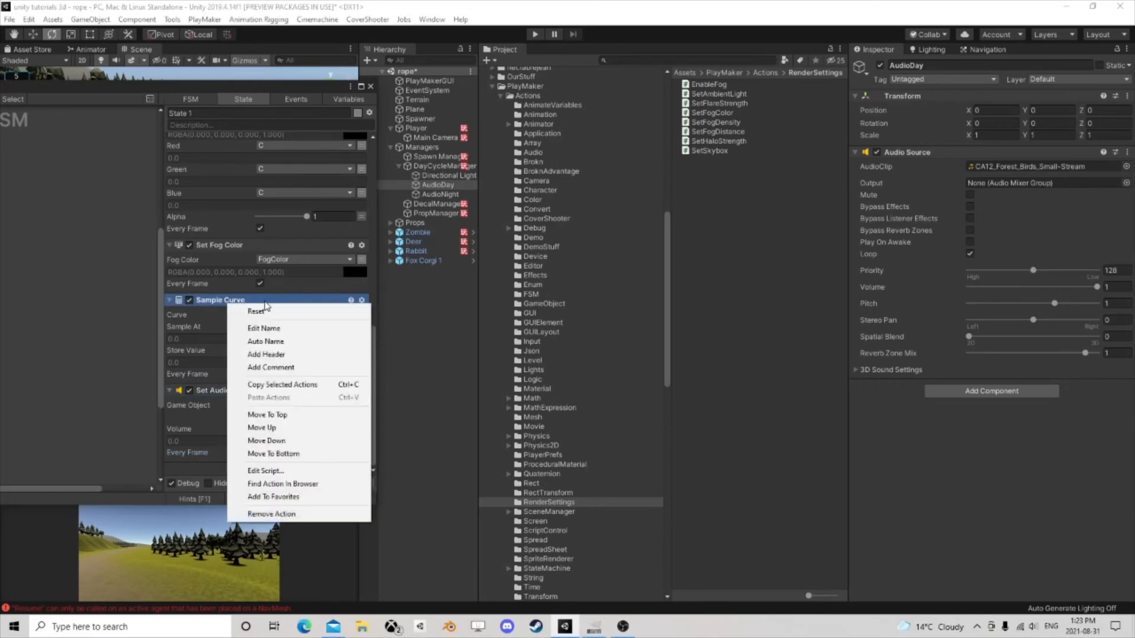
click(279, 387)
right_click(229, 471)
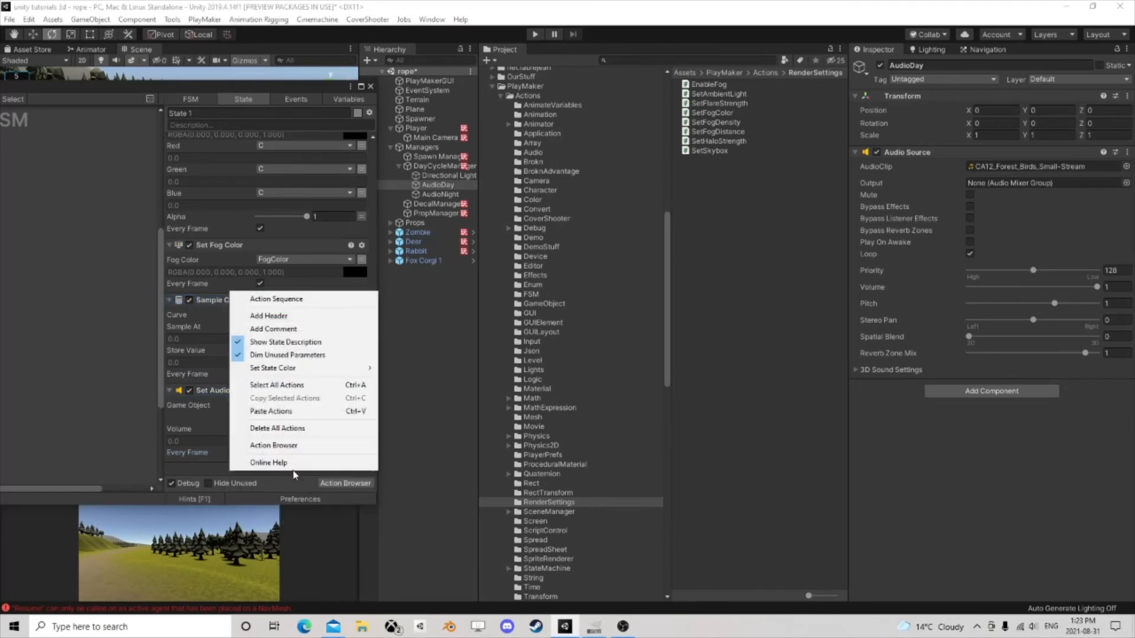
click(298, 411)
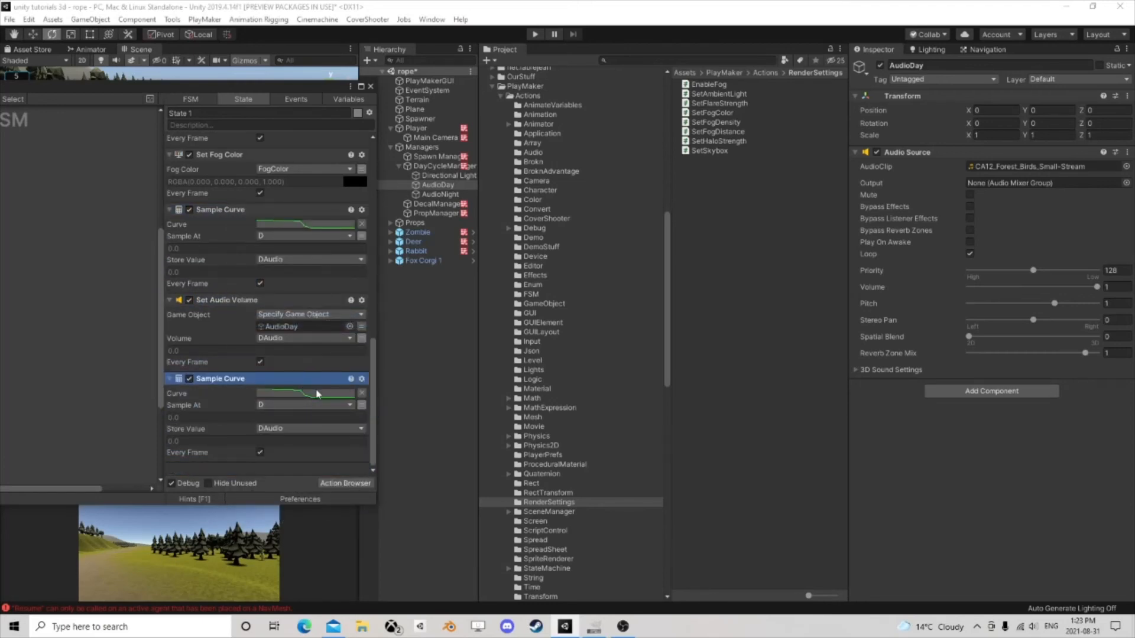
Step: Store the pasted Sample Curve's value in a new variable named NAudio
click(277, 429)
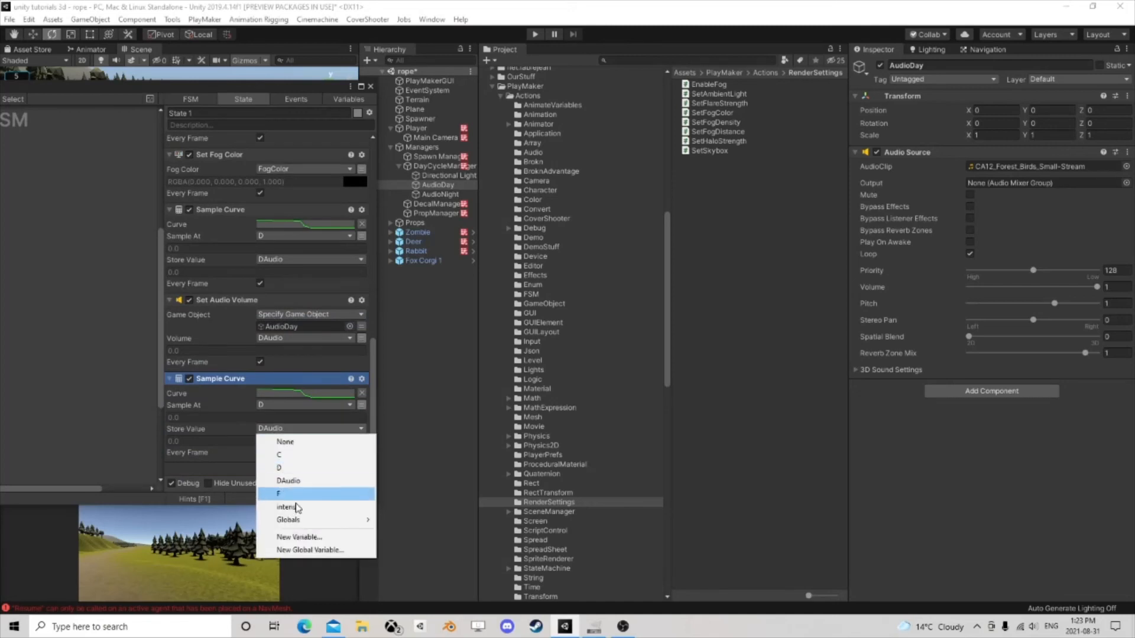
click(299, 536)
text(NAudio)
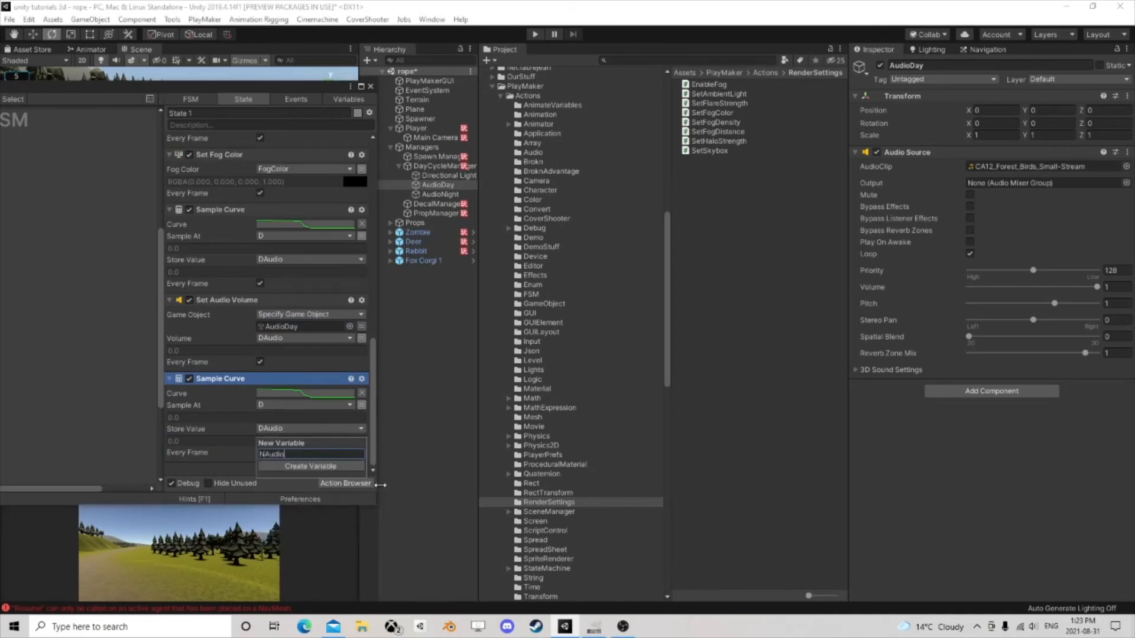
key(Return)
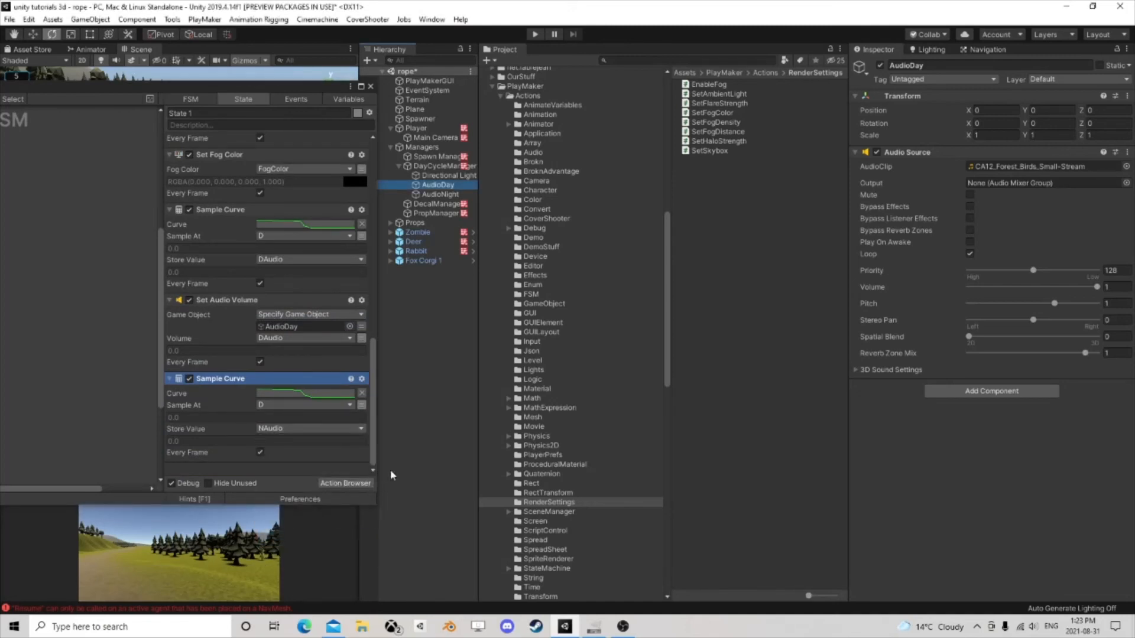
Step: Open the curve of the NAudio Sample Curve action and set its last key's value to 1 and its first key's to 0
click(330, 394)
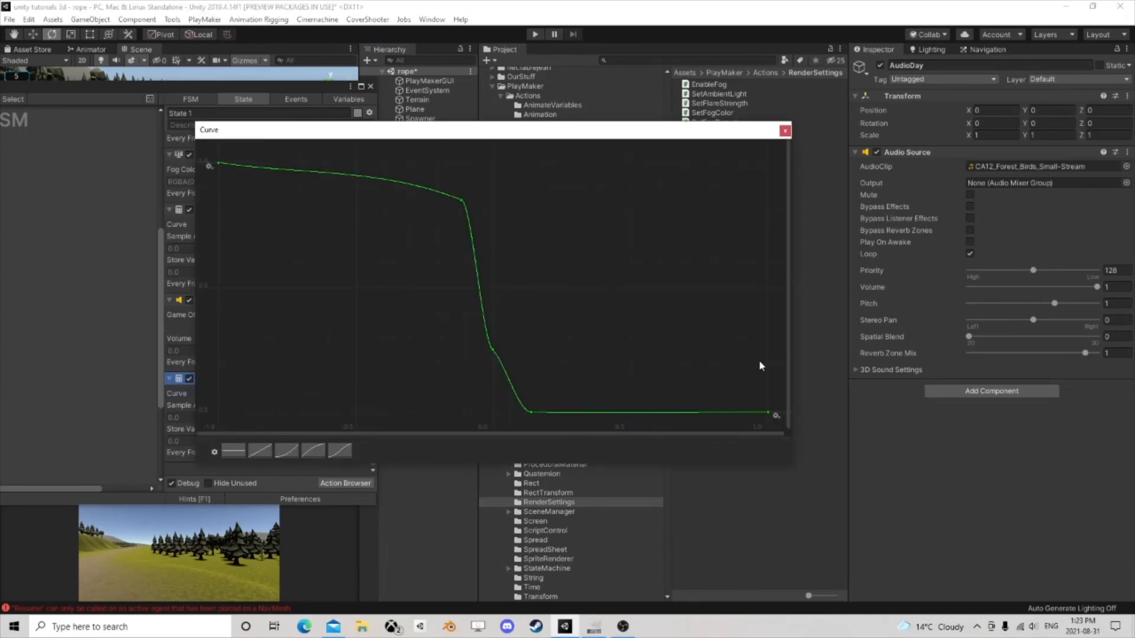
double_click(769, 412)
key(Return)
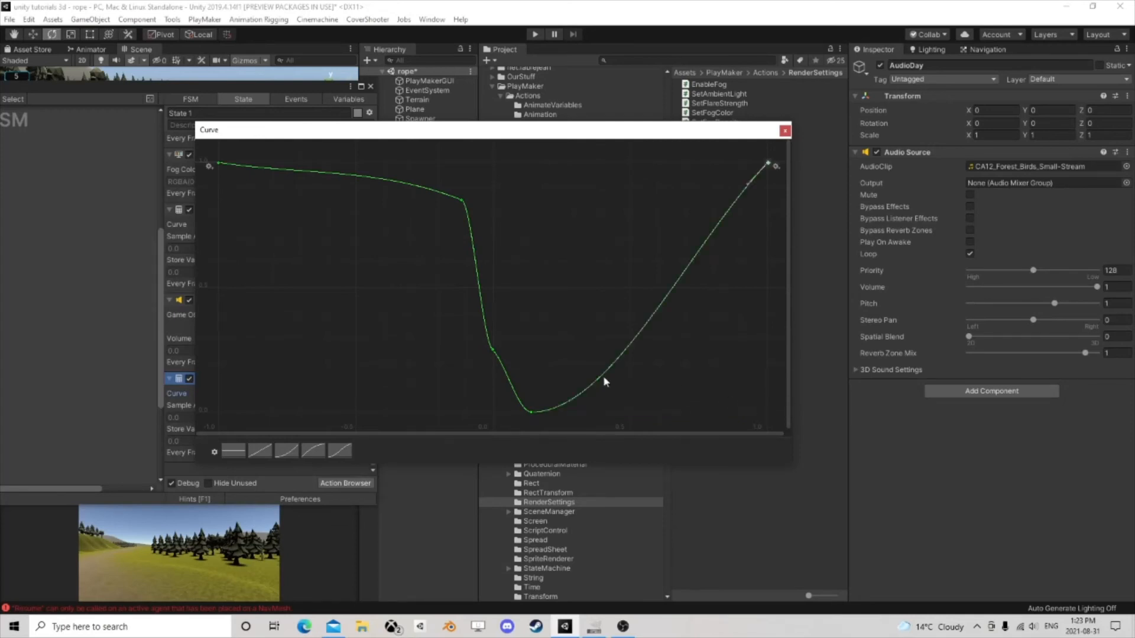
double_click(218, 163)
text(0)
key(Return)
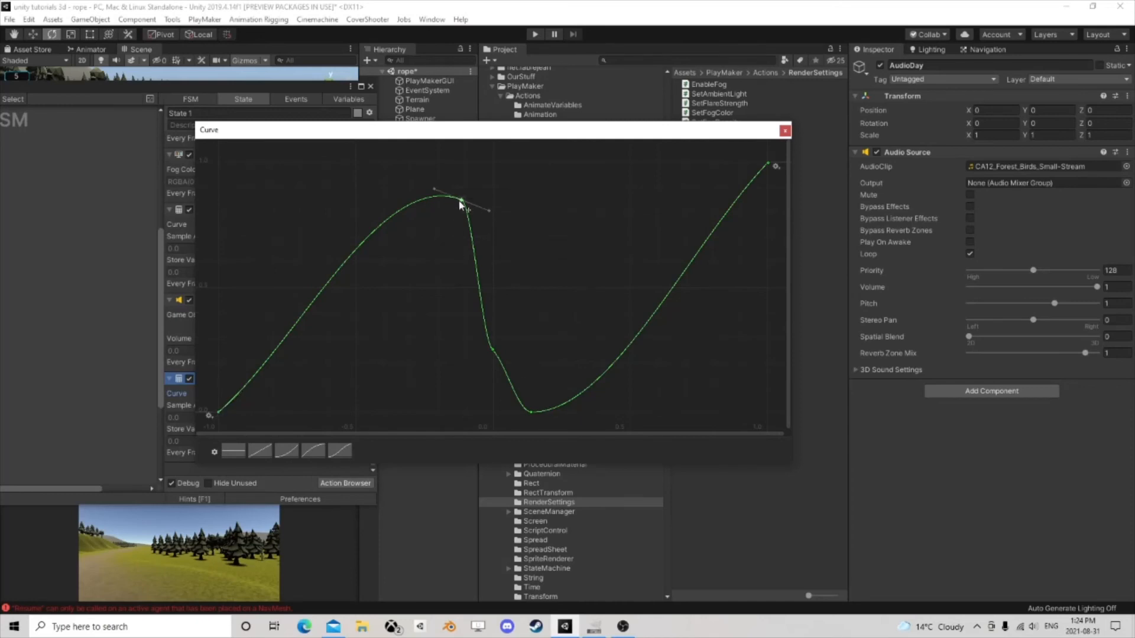
Step: Set the curve's second key to value 0 and raise the key just after the middle one to about 0.8
double_click(460, 201)
text(0)
key(Return)
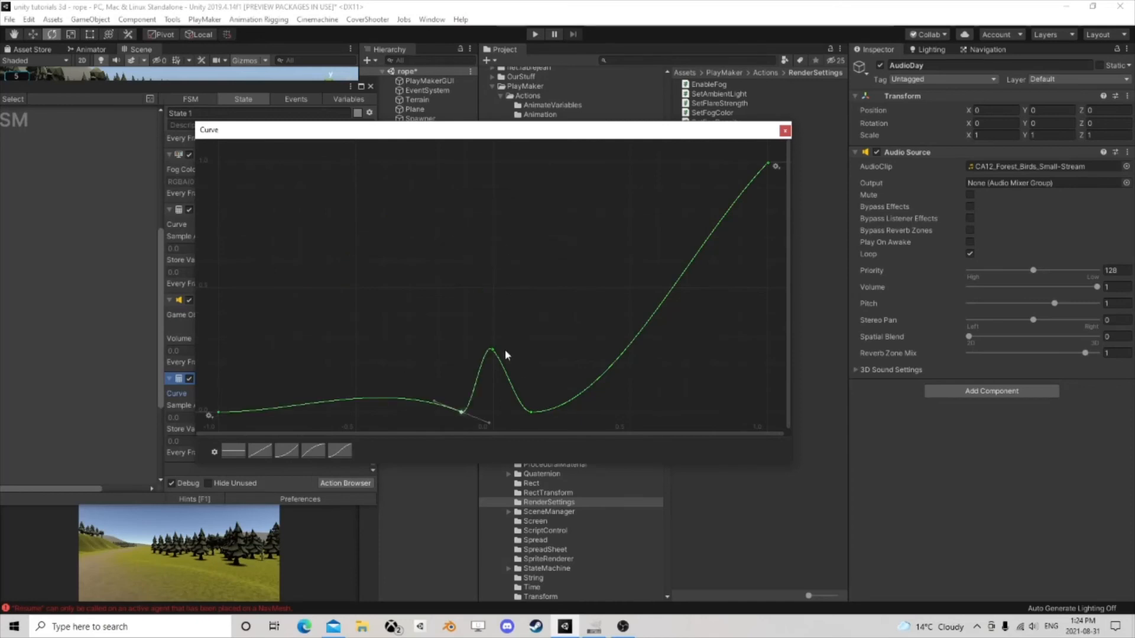
double_click(492, 350)
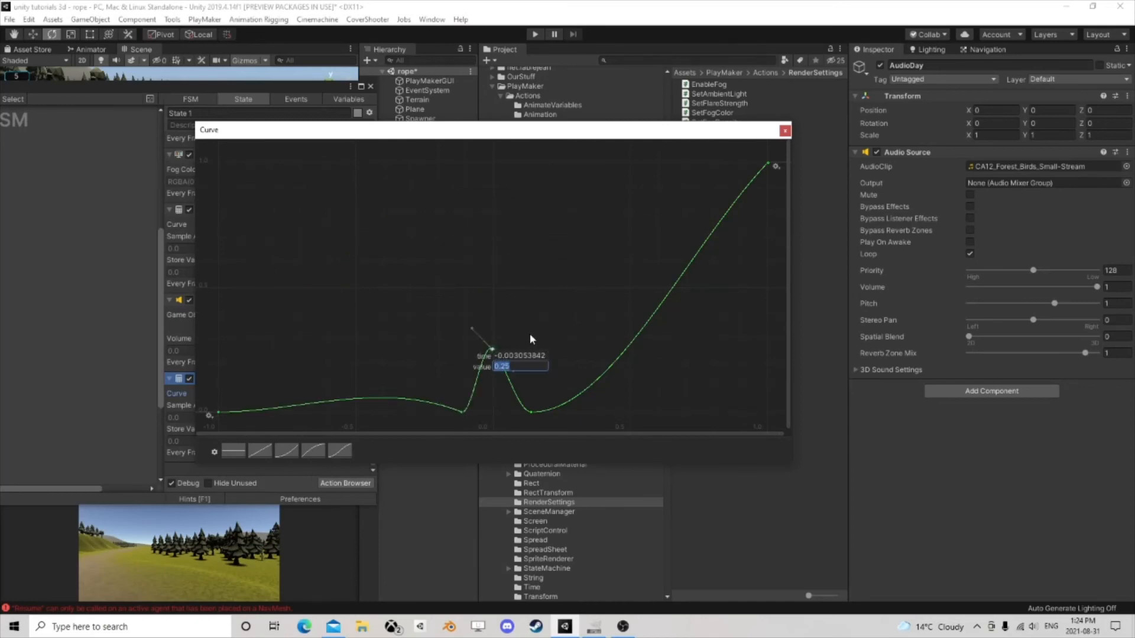
key(Escape)
double_click(531, 412)
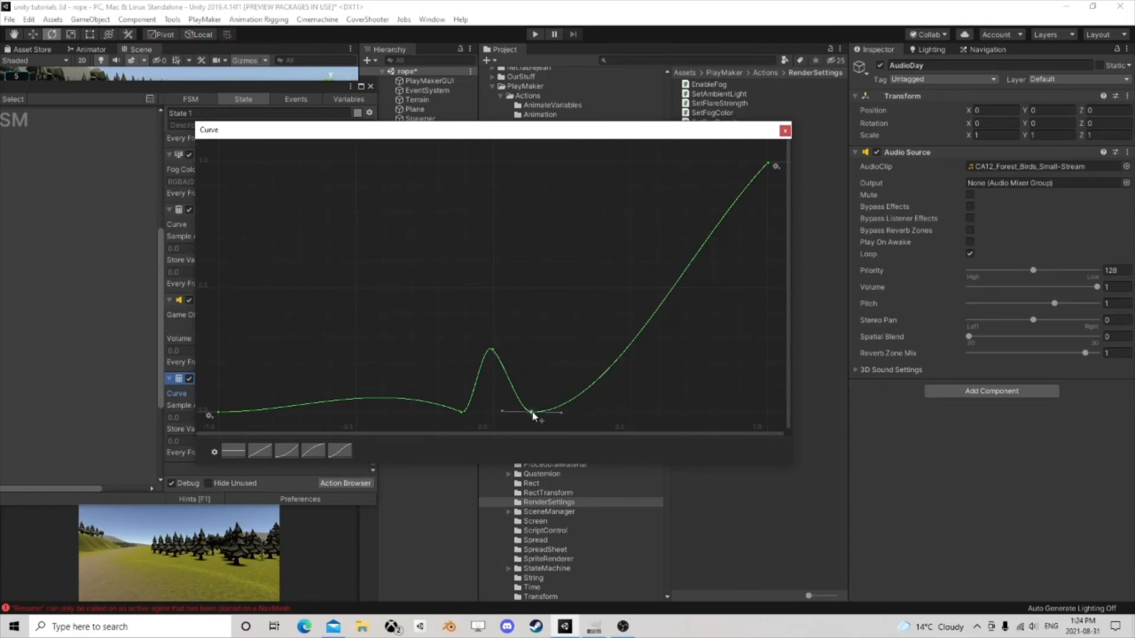
key(BackSpace)
key(Return)
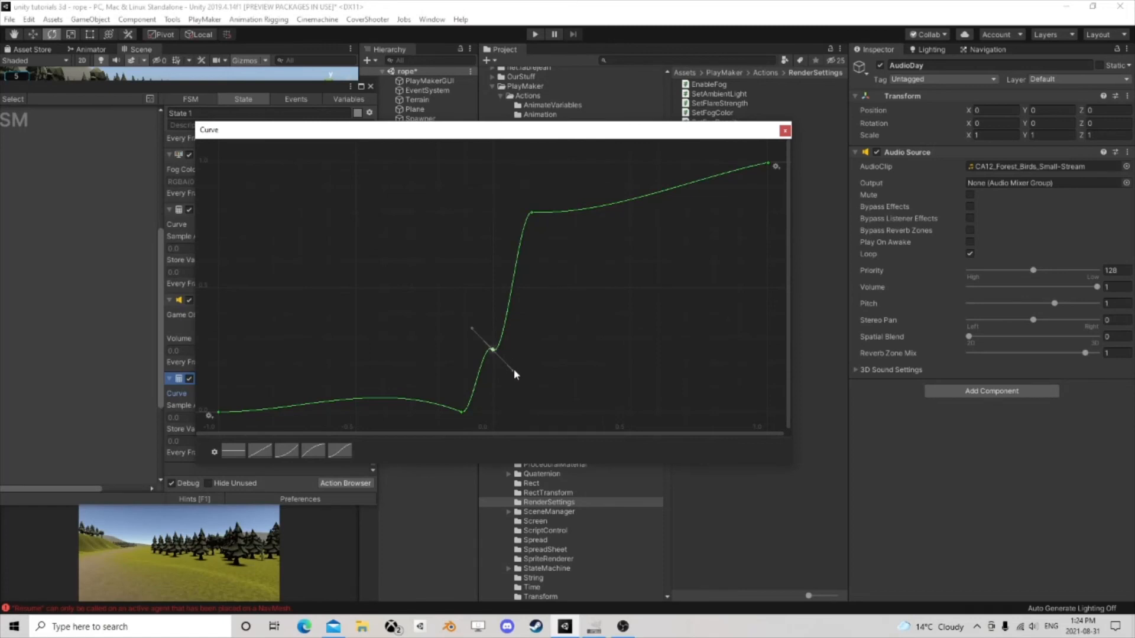
Step: Adjust the tangents of the middle, upper and end keys so the curve rises steadily and levels off towards 1
drag(514, 374, 520, 339)
drag(559, 217, 552, 193)
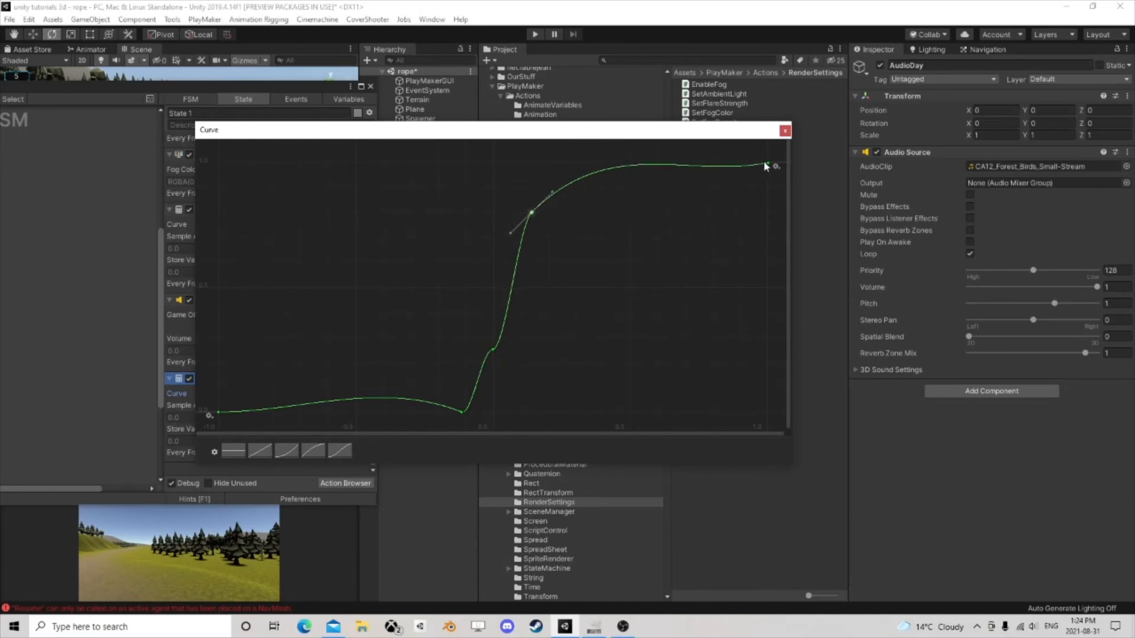
drag(740, 168, 702, 169)
drag(553, 195, 558, 198)
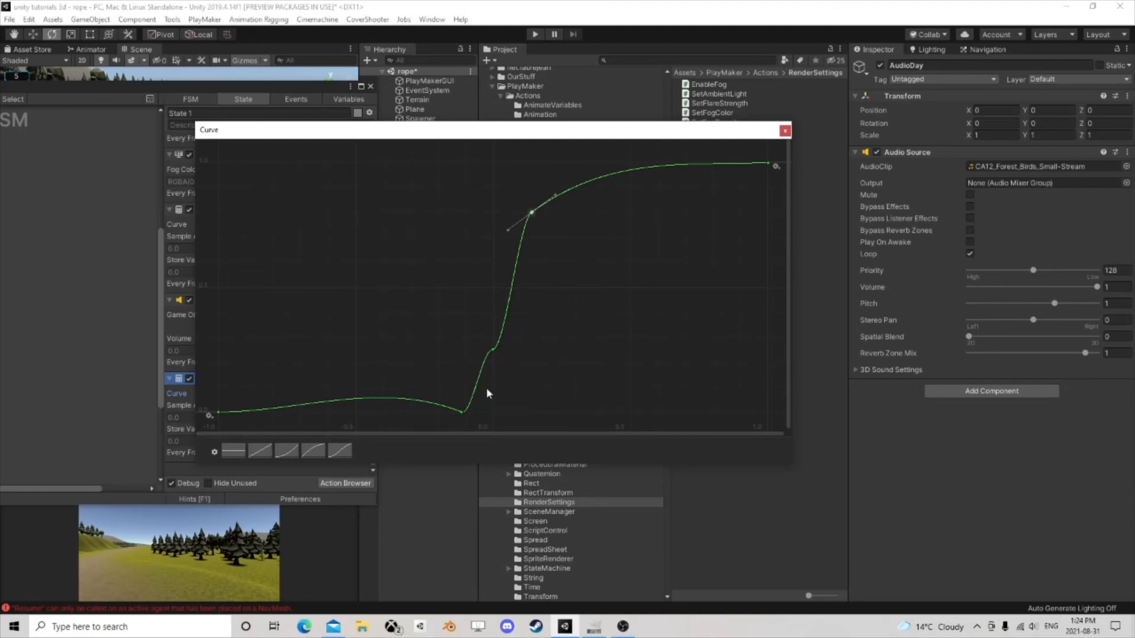
Step: Tilt the middle key's incoming tangent upward, and shift the middle and upper keys slightly later in time, lowering the middle key to about 0.2
click(492, 352)
mouse_move(465, 349)
mouse_down()
mouse_move(489, 380)
mouse_move(471, 363)
mouse_up()
drag(531, 212, 540, 216)
click(492, 351)
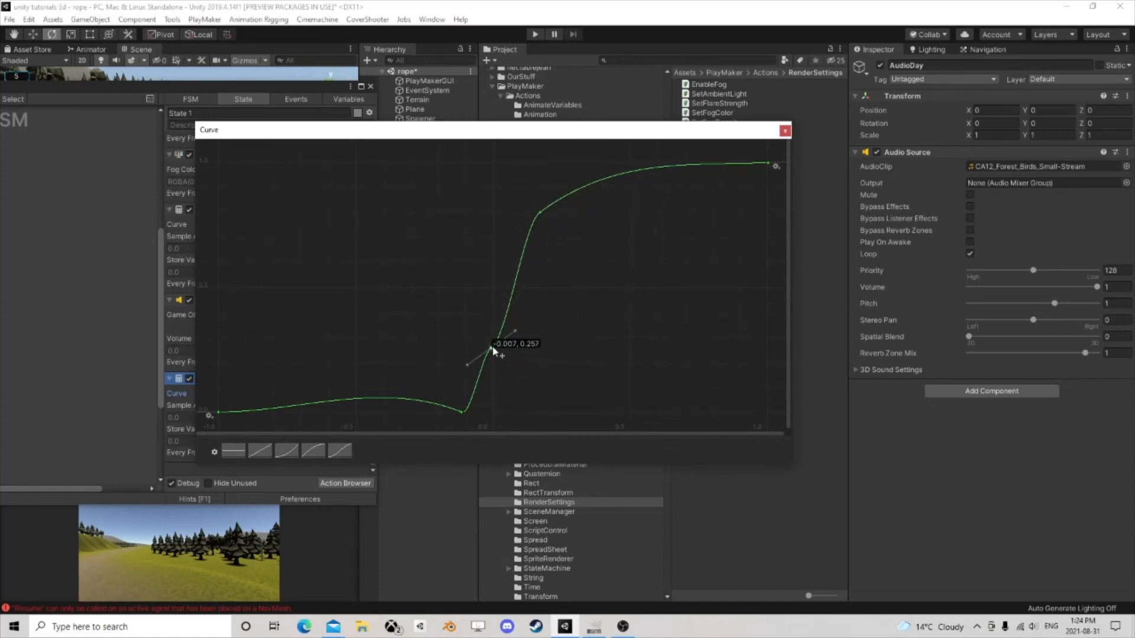
drag(491, 349, 501, 361)
Step: Flatten the second key's tangent so the curve stays at 0 before the rise, and close the curve editor
click(462, 412)
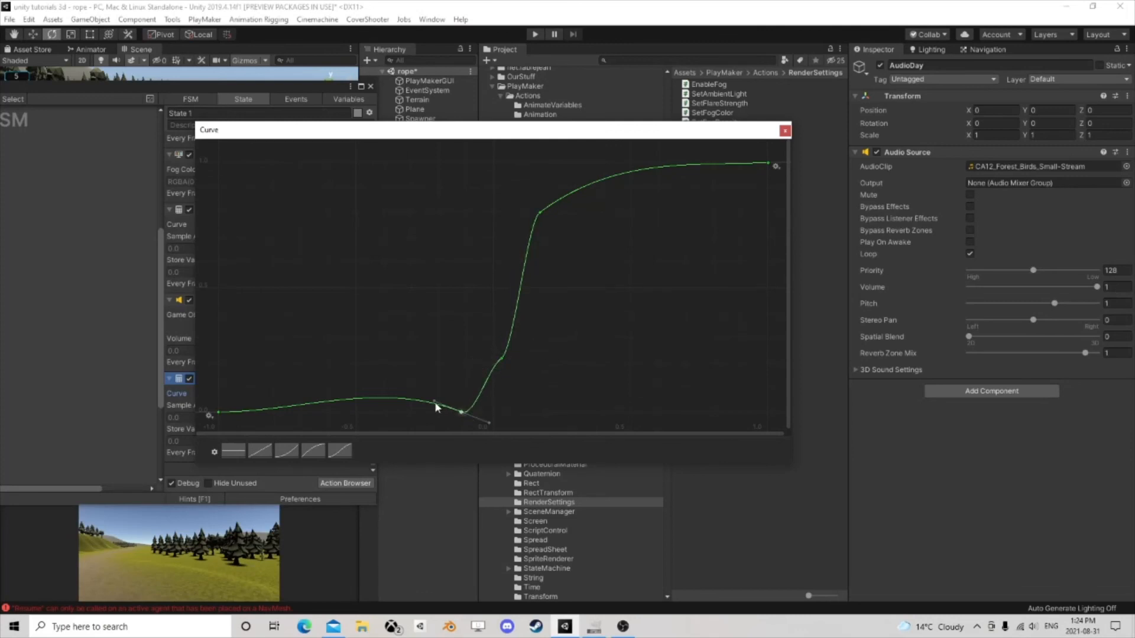
drag(435, 403, 429, 414)
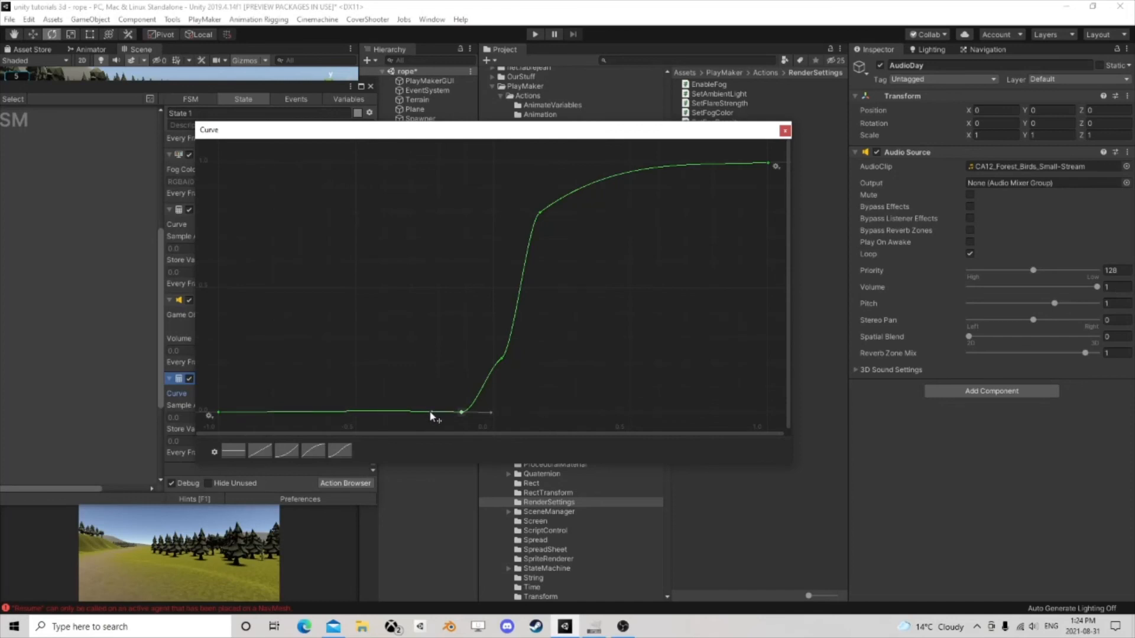
drag(430, 412, 431, 414)
double_click(463, 412)
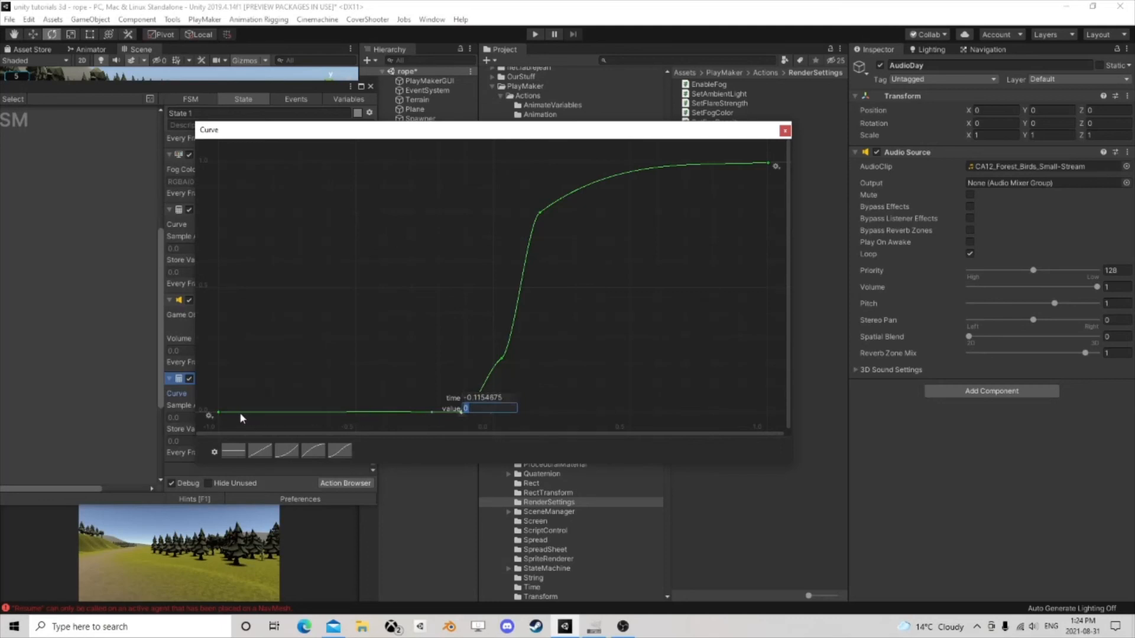
click(784, 130)
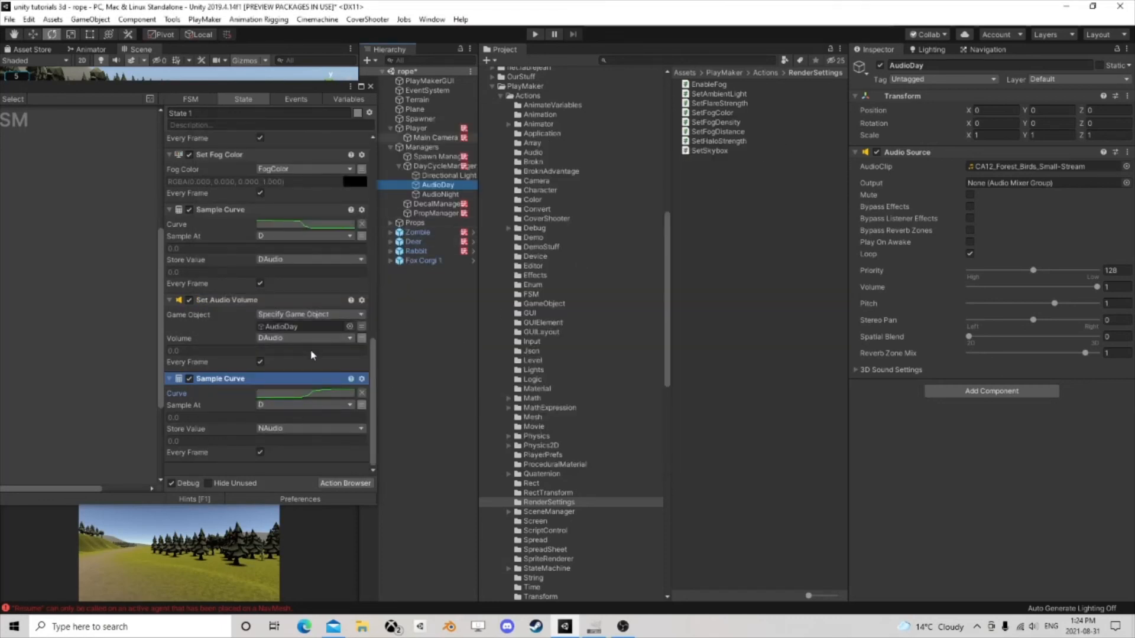
Step: Add a Set Audio Volume action for AudioNight at the end of State 1, with its Volume set to the NAudio variable
drag(440, 194, 276, 468)
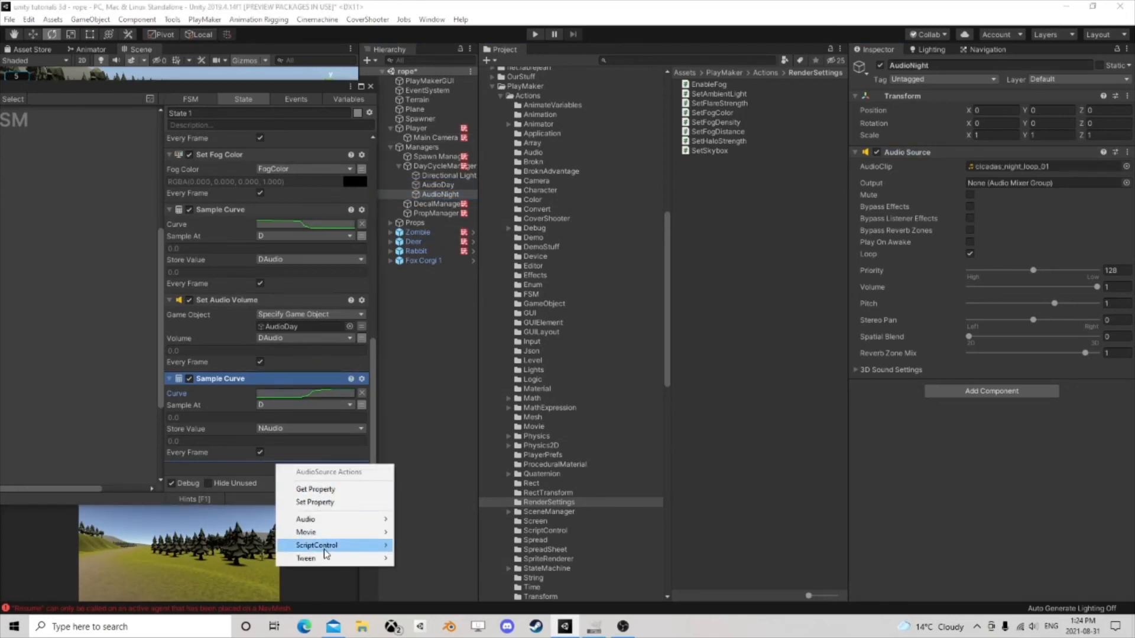
mouse_move(322, 521)
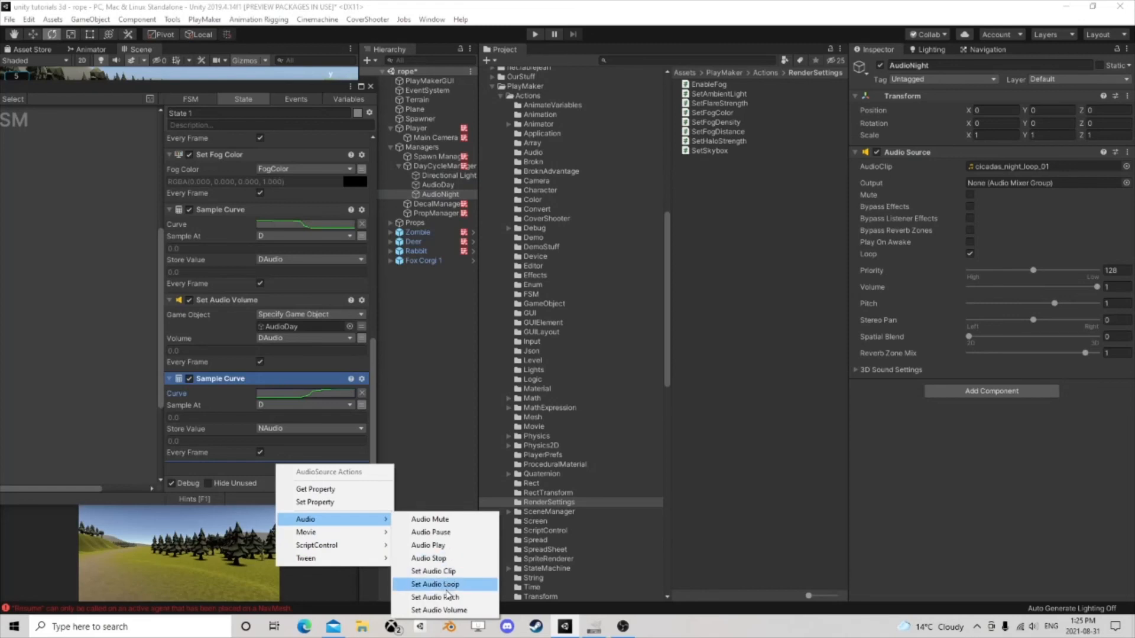
click(452, 611)
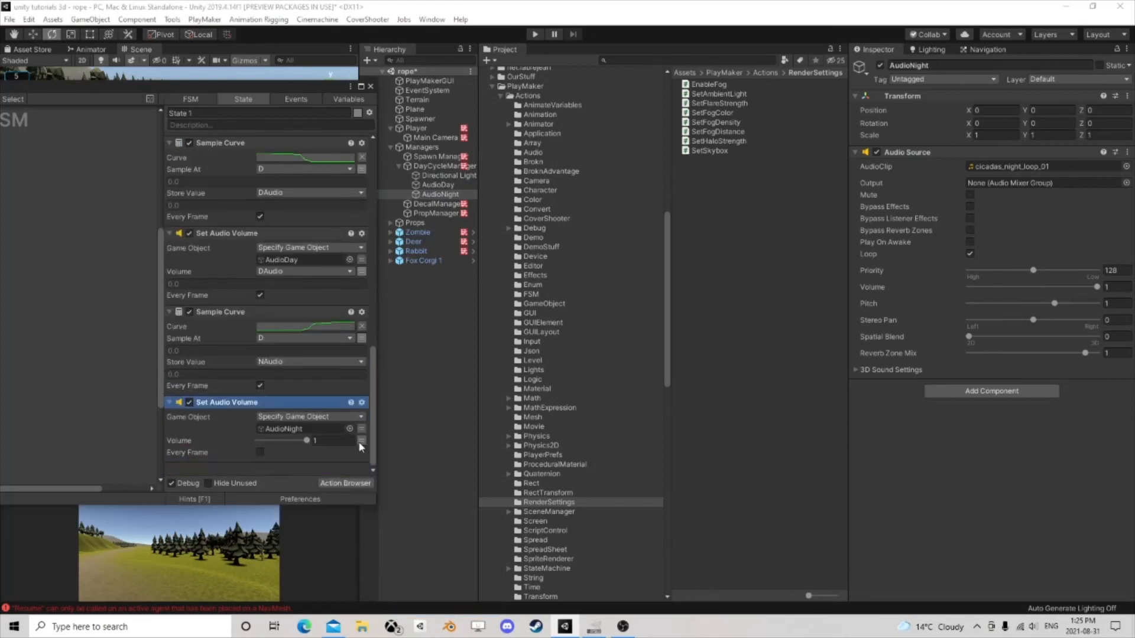
click(362, 441)
click(293, 519)
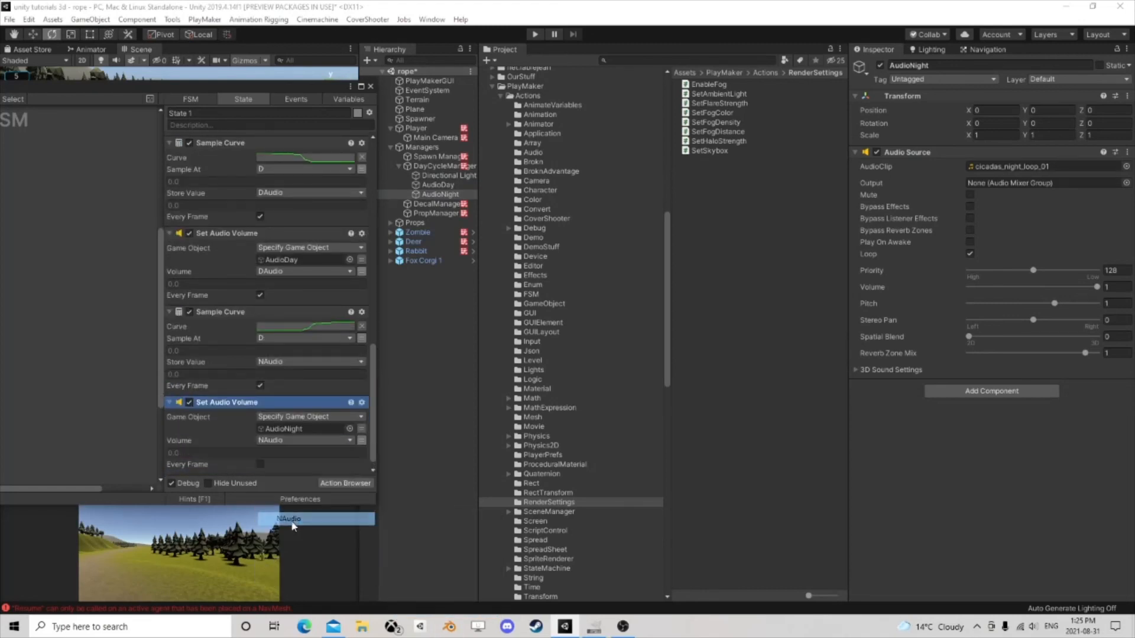
Step: Play the scene with the PlayMaker editor closed, compare the AudioDay and AudioNight volumes through the day cycle, and stop playback
click(533, 34)
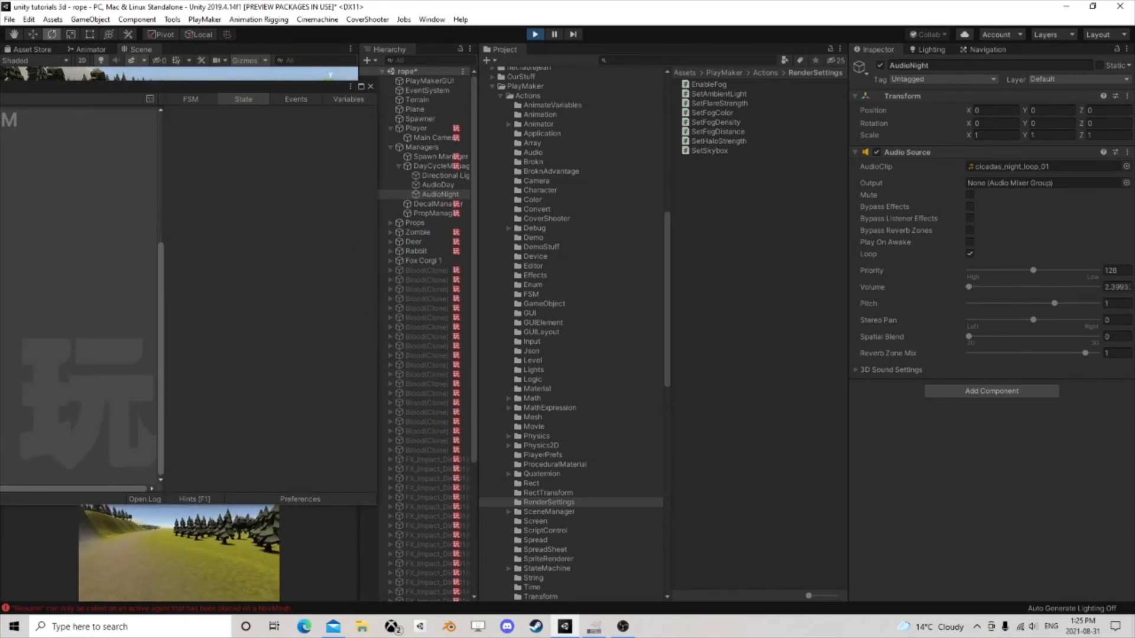
click(371, 87)
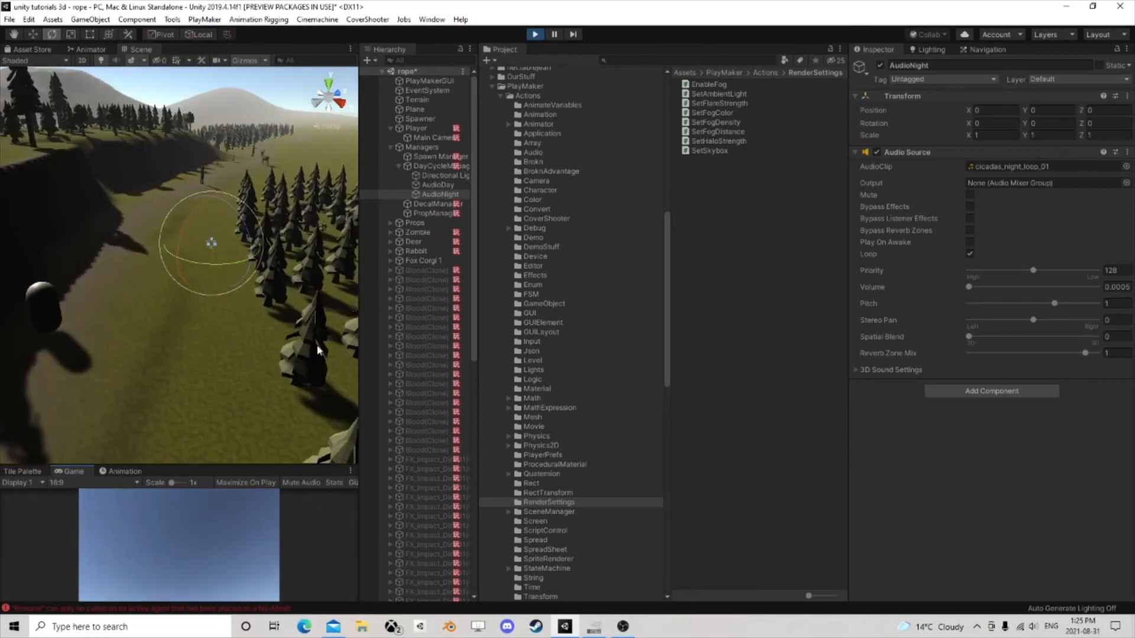
click(442, 186)
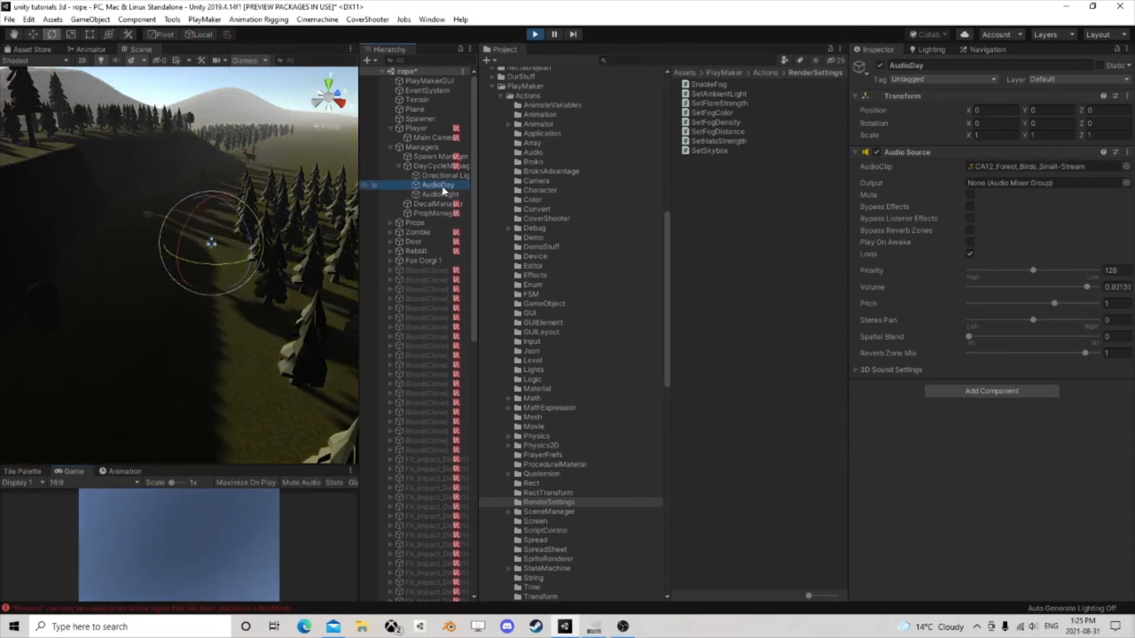
click(438, 195)
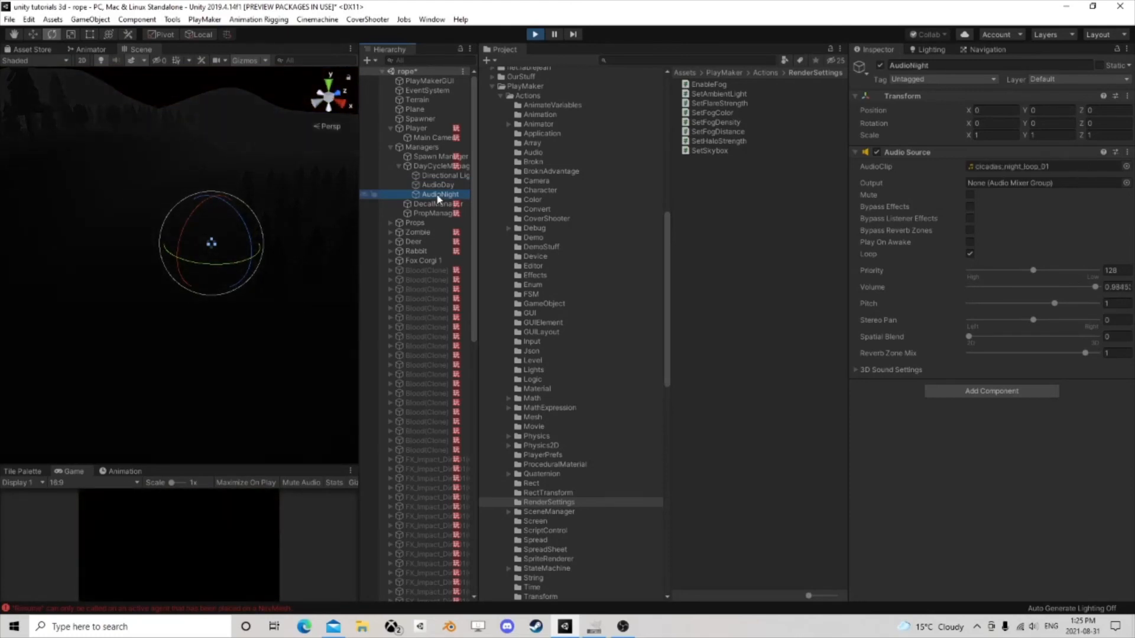
click(437, 188)
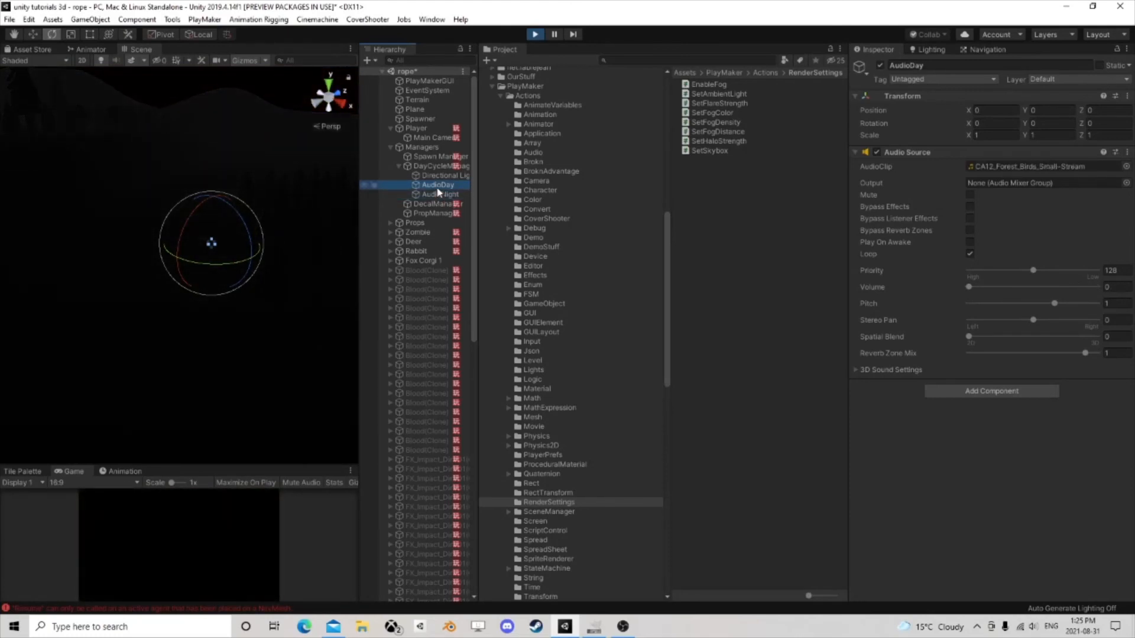
click(440, 194)
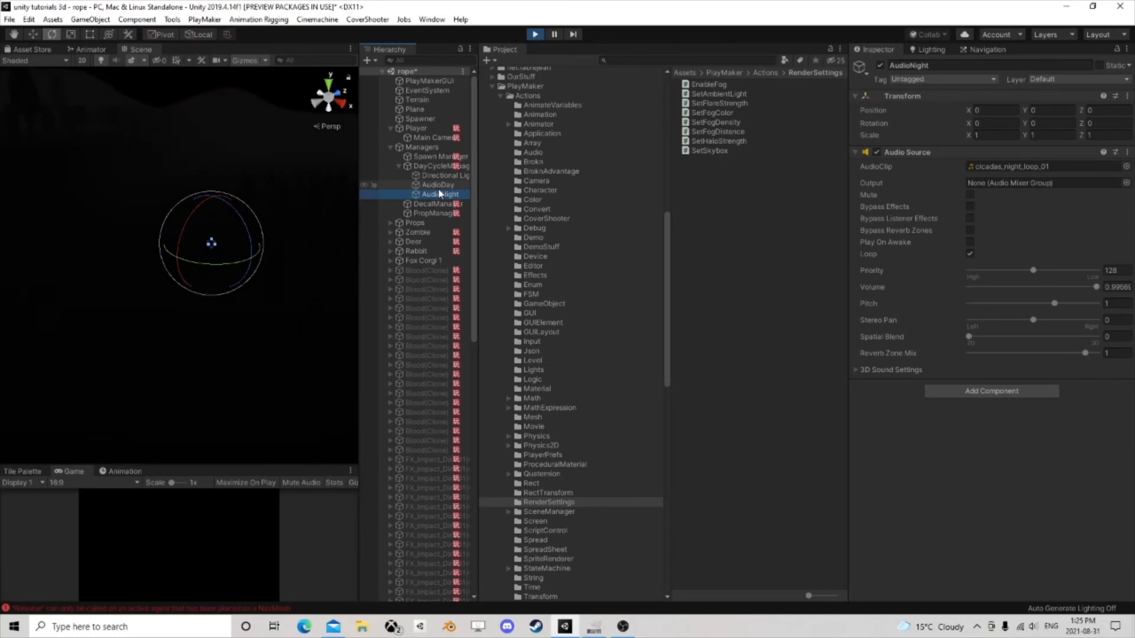
key(Up)
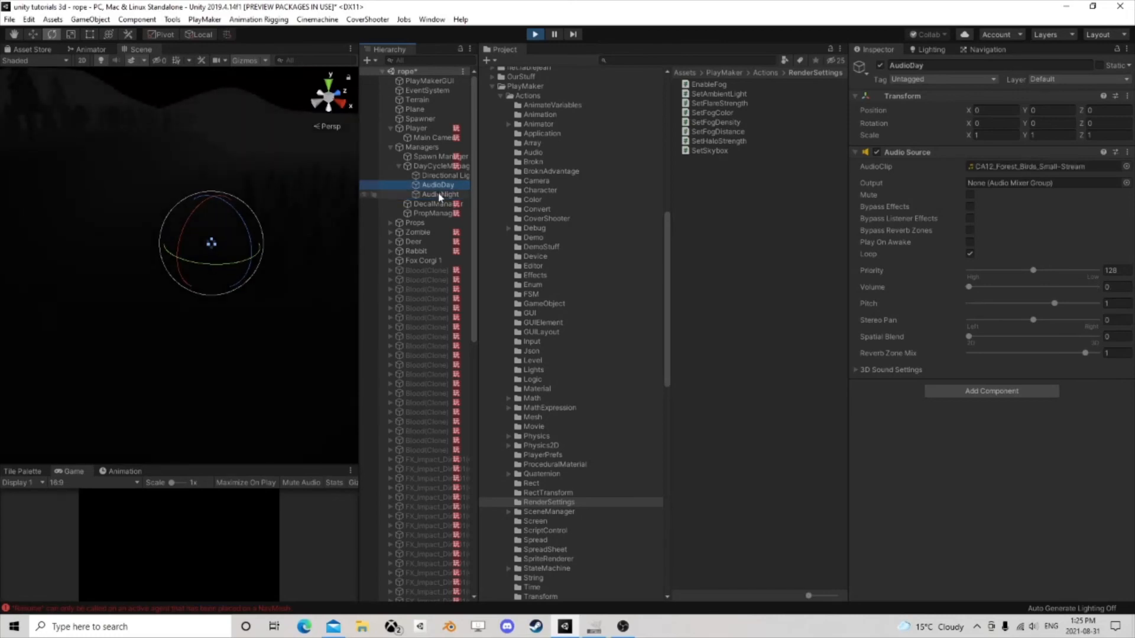
click(441, 195)
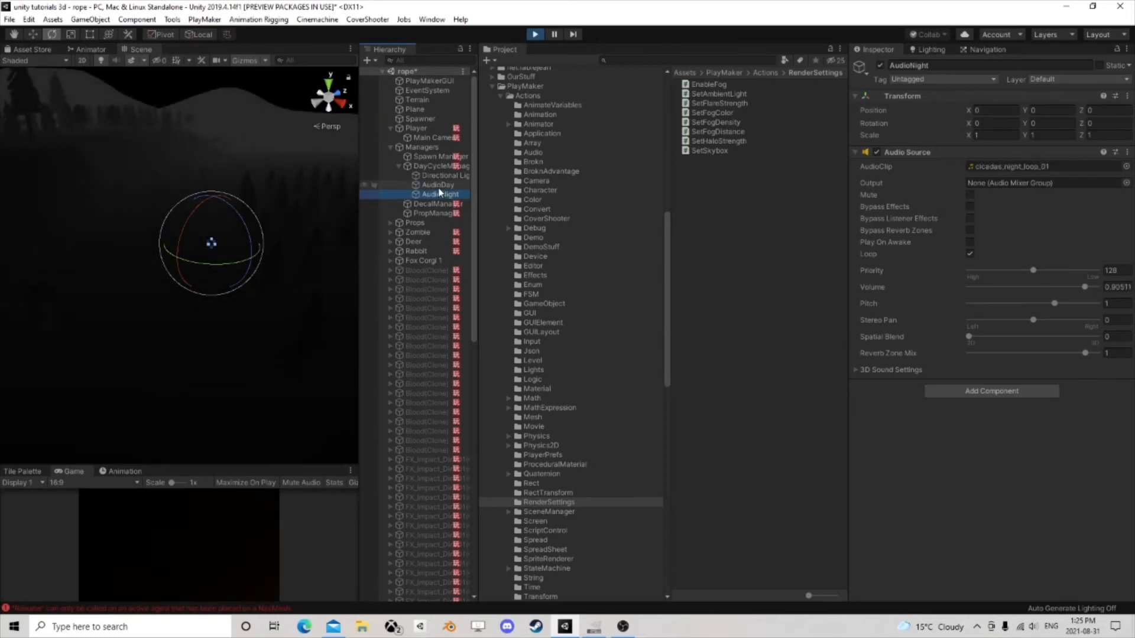
key(Up)
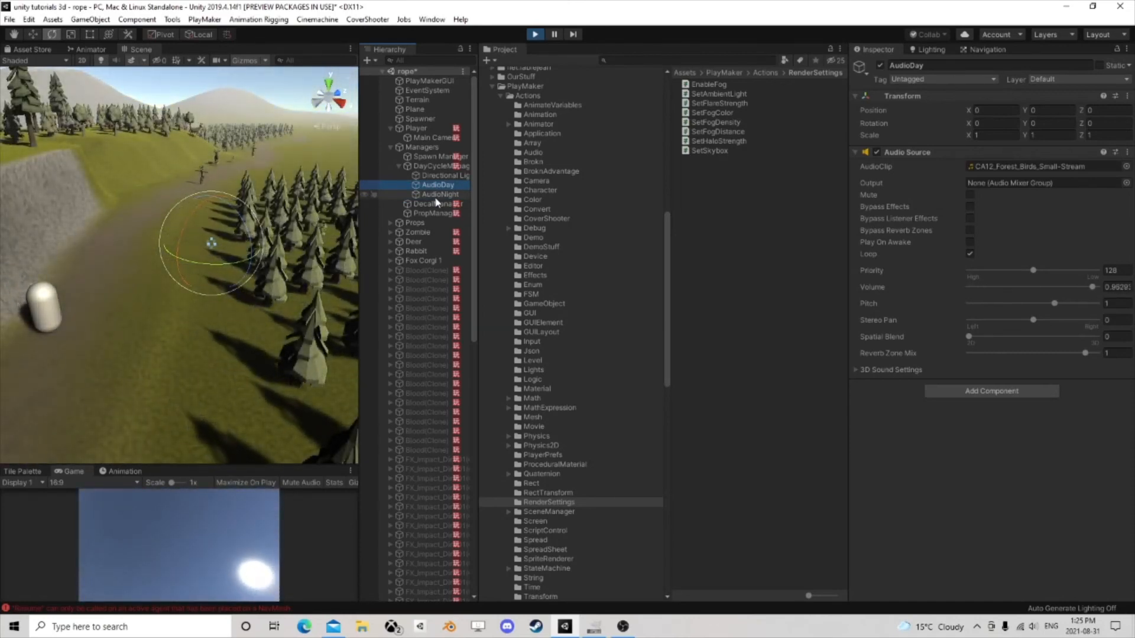
click(439, 194)
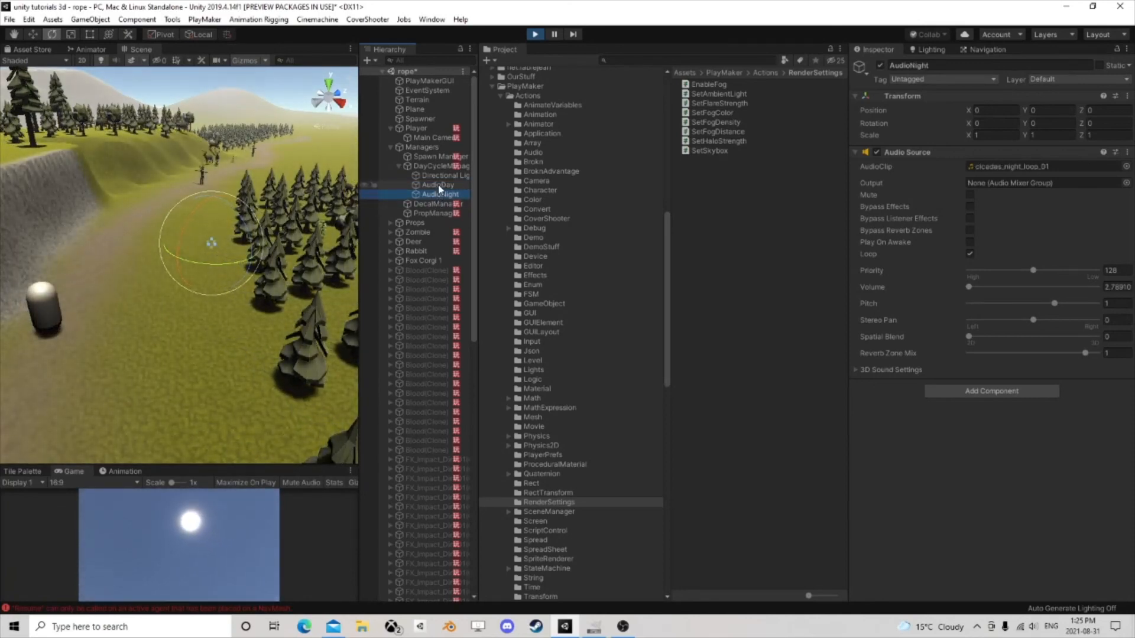
click(438, 186)
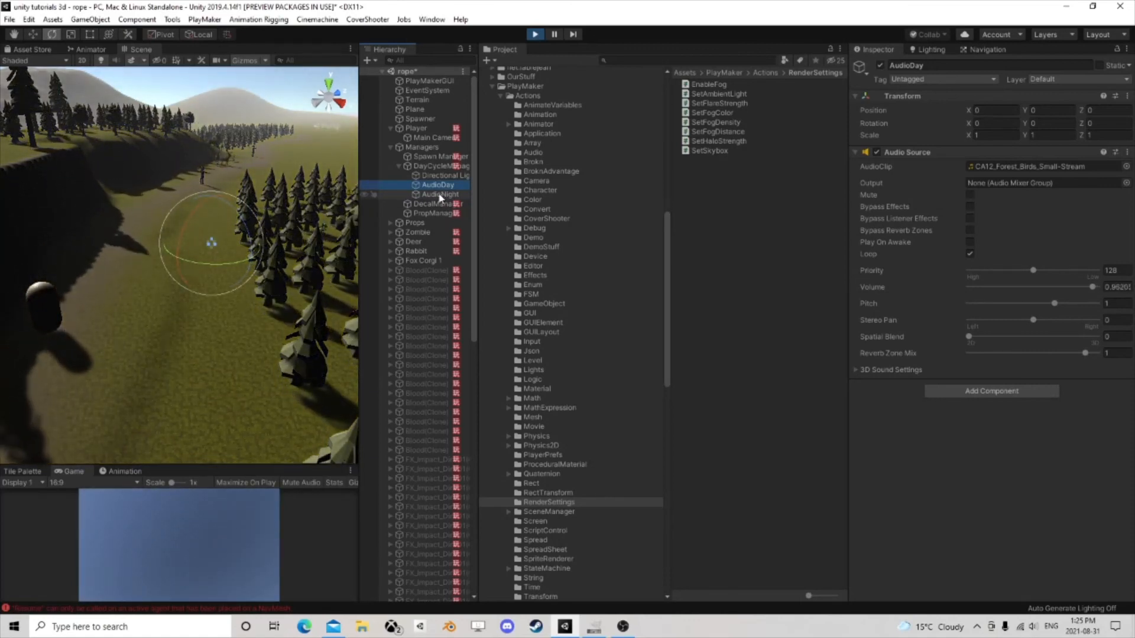
click(439, 195)
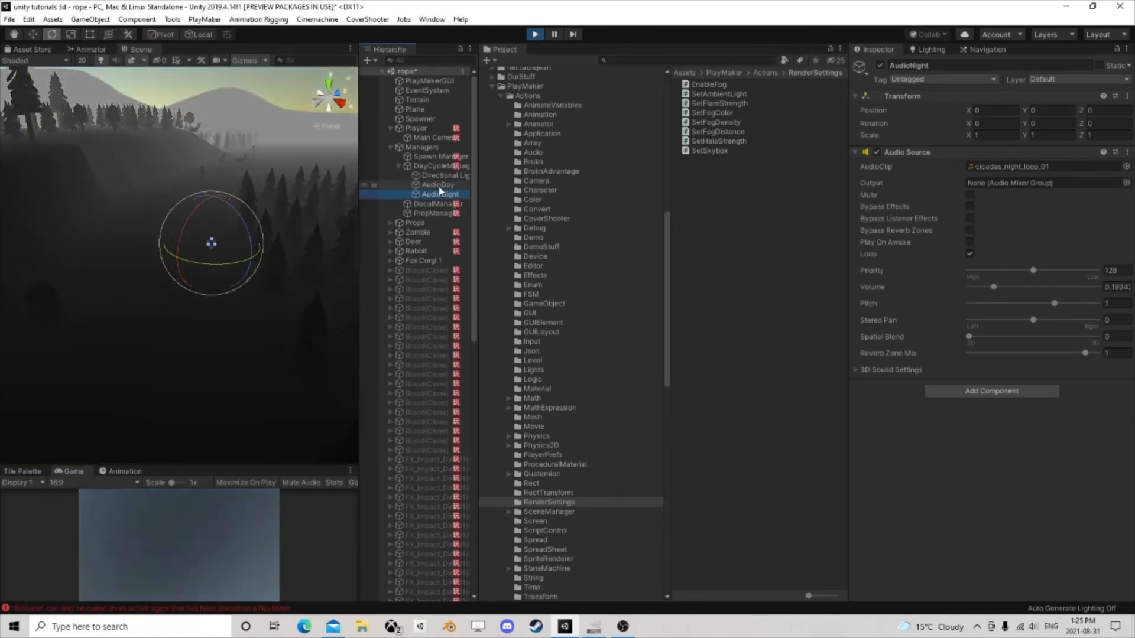
click(534, 35)
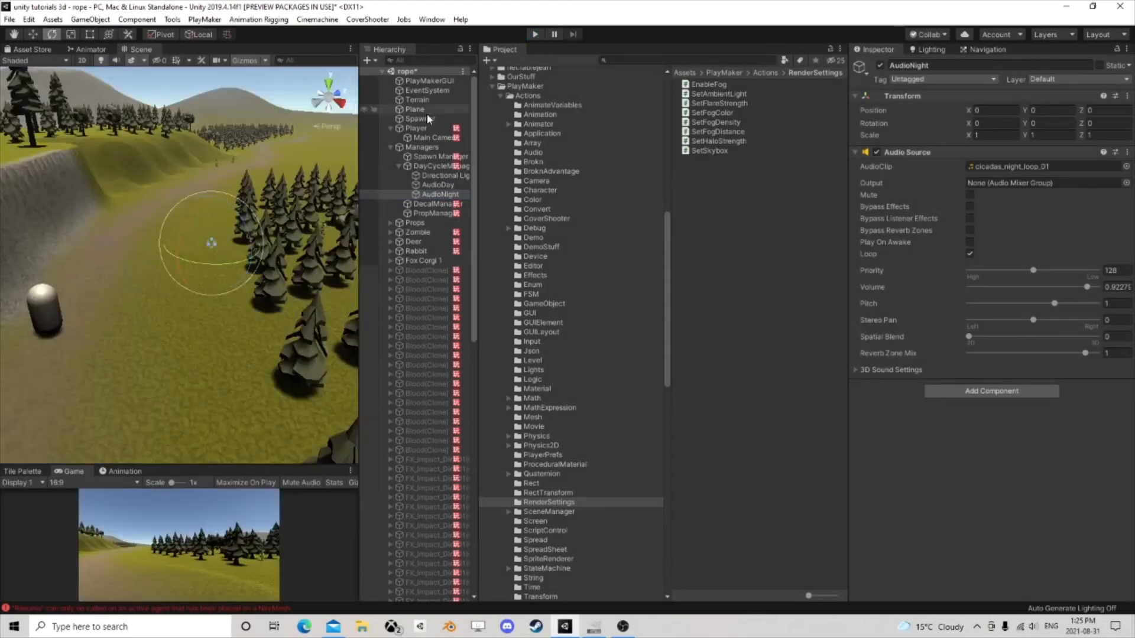
Step: Open DayCycleManager's Time FSM and check the Audio Stop Fade Time in State 2 and State 3
click(430, 175)
click(437, 166)
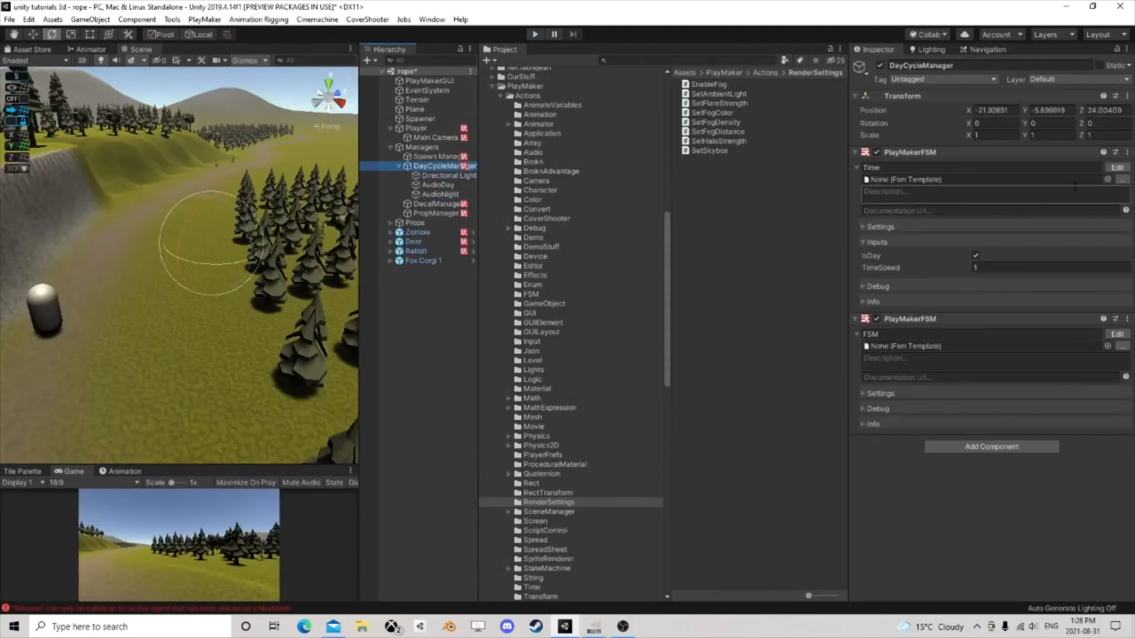
click(1118, 167)
click(207, 223)
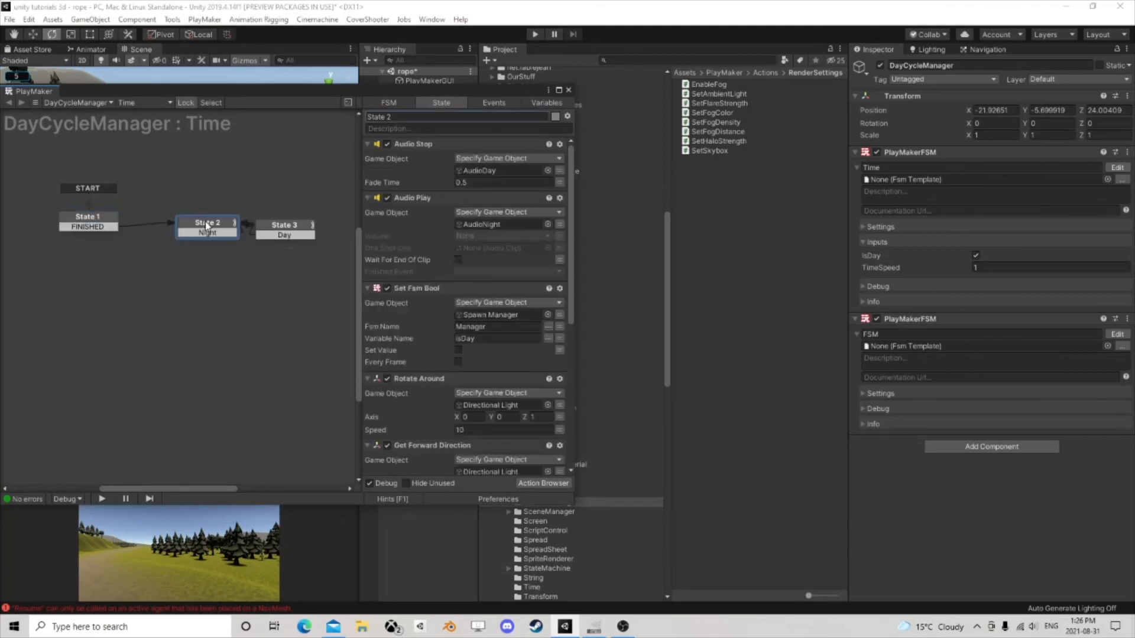
click(483, 183)
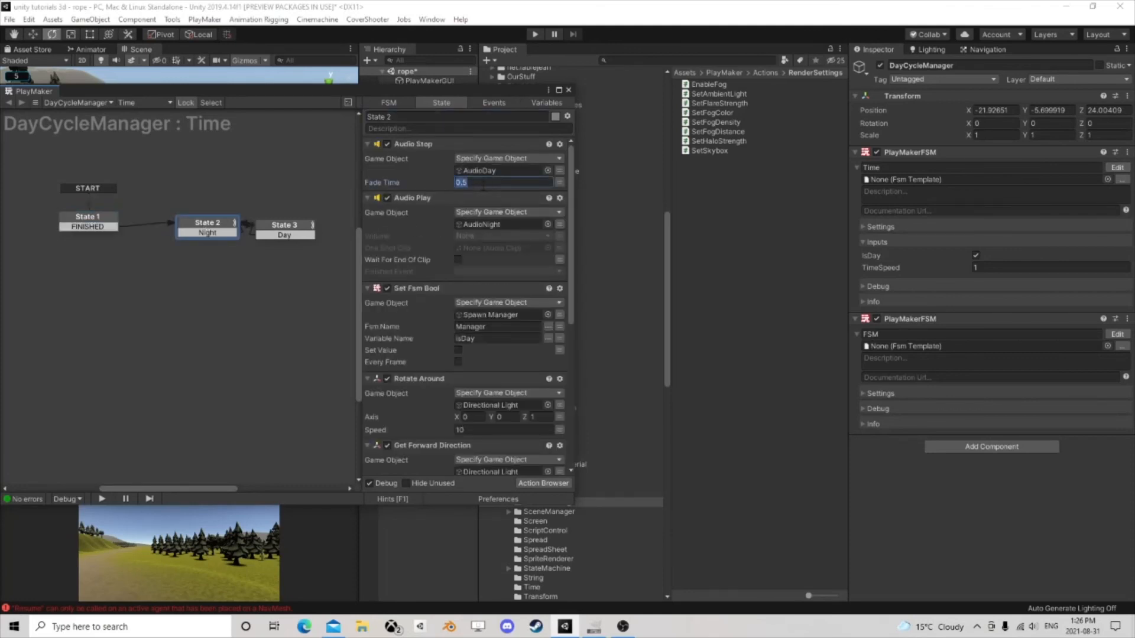
click(288, 230)
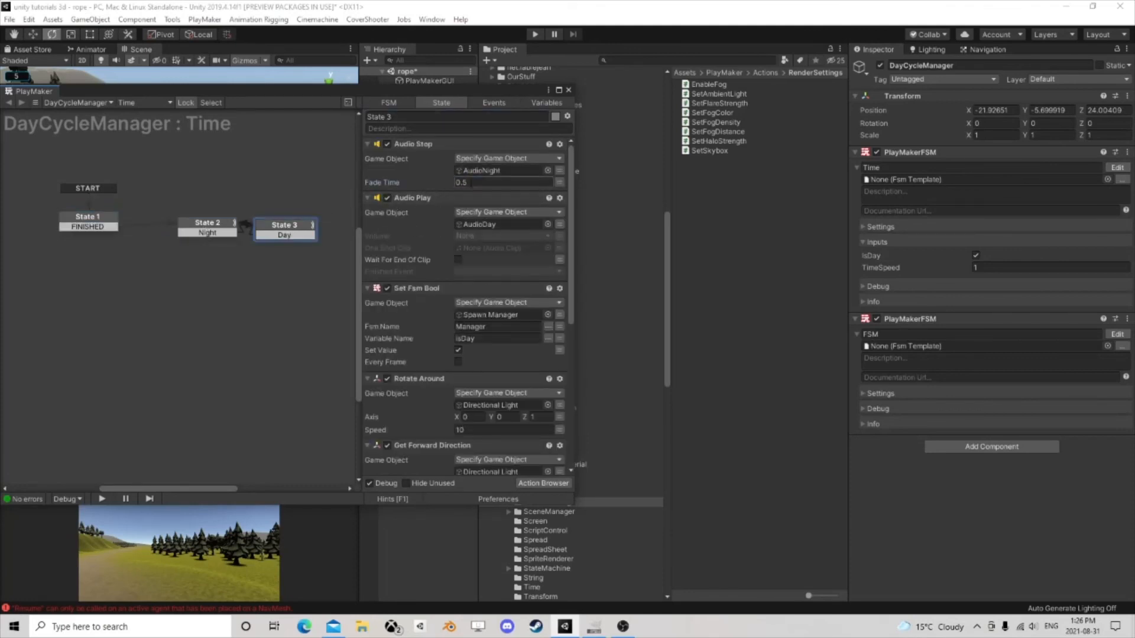
Step: Set the Audio Stop Fade Time to 2 in State 3 and 3 in State 2, close the PlayMaker editor, and save the scene
text(2)
click(211, 223)
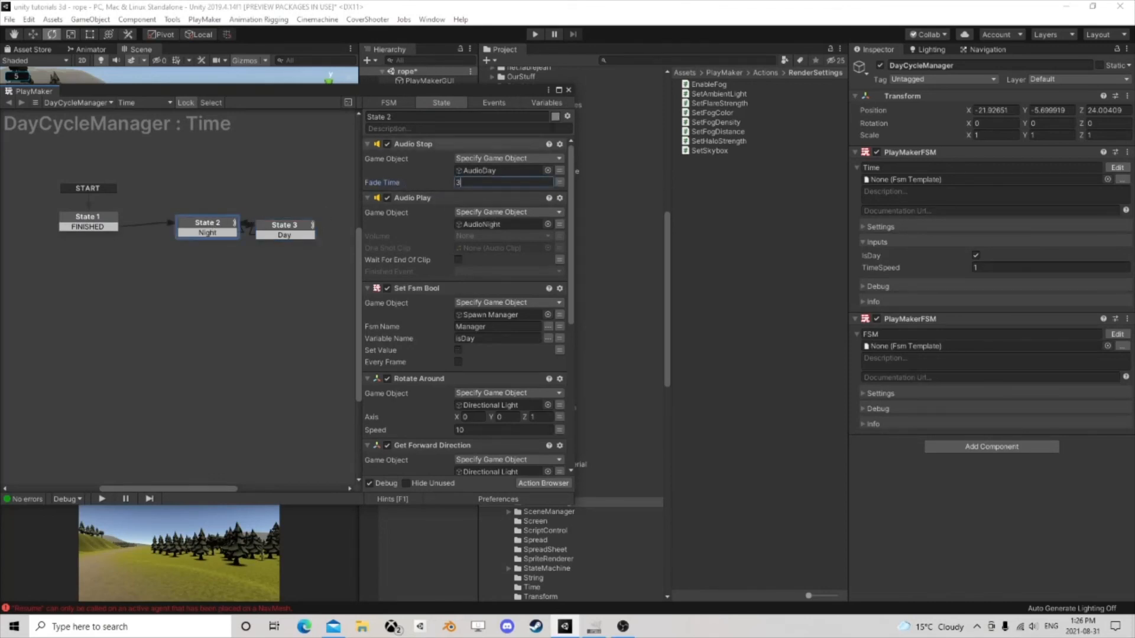
click(569, 91)
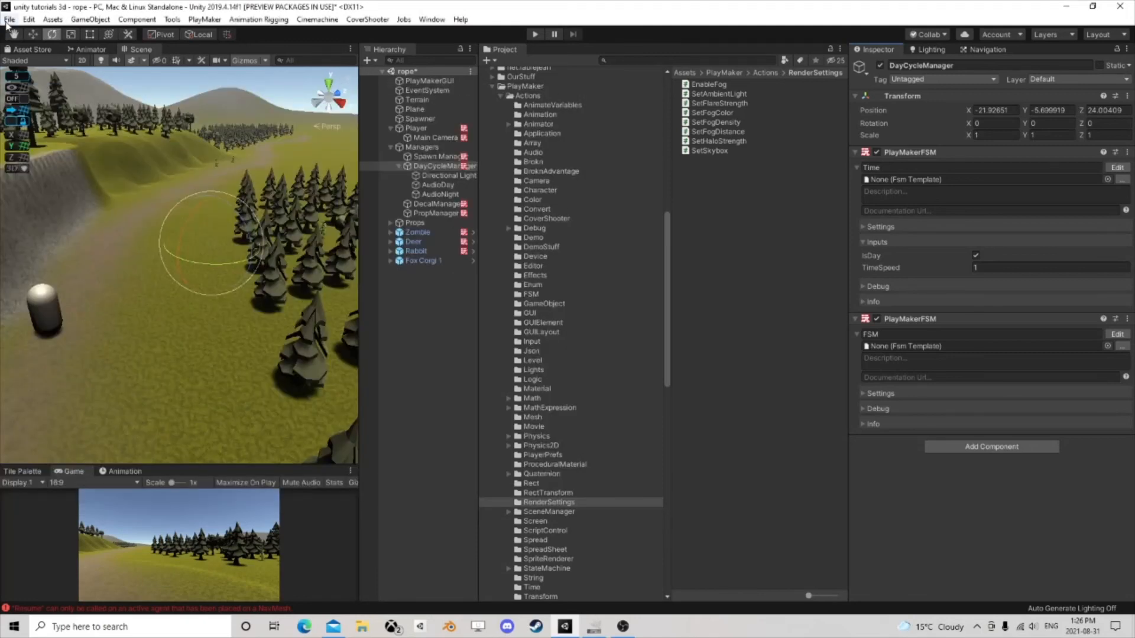
click(10, 19)
click(35, 59)
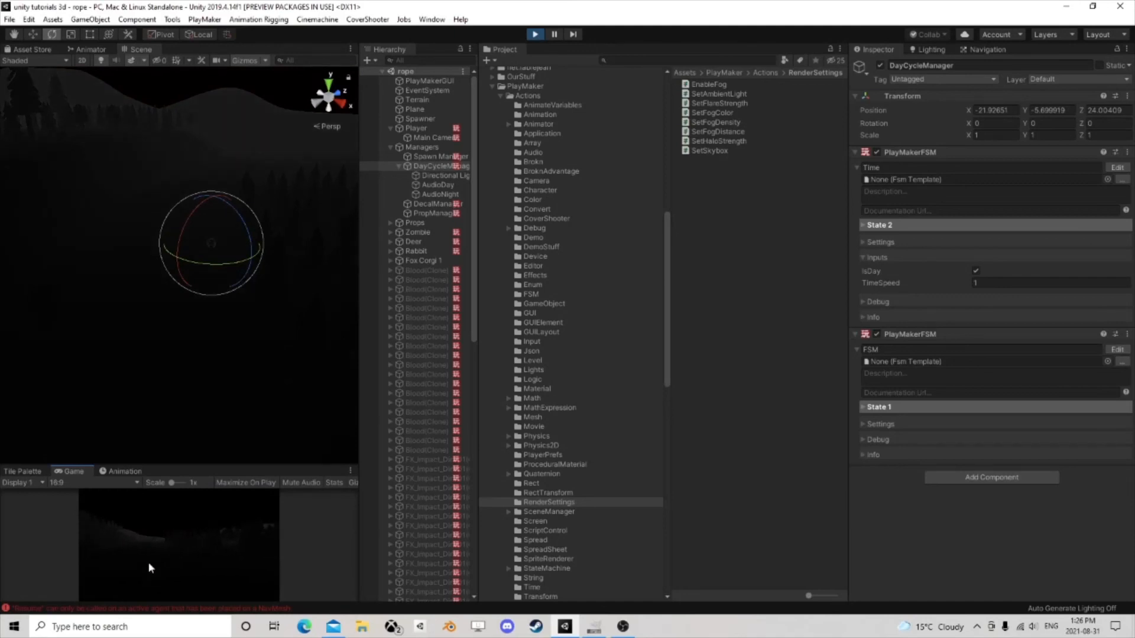
Step: Play the scene with Maximize On Play enabled, watch the day cycle in the enlarged Game view, and stop playback
click(272, 480)
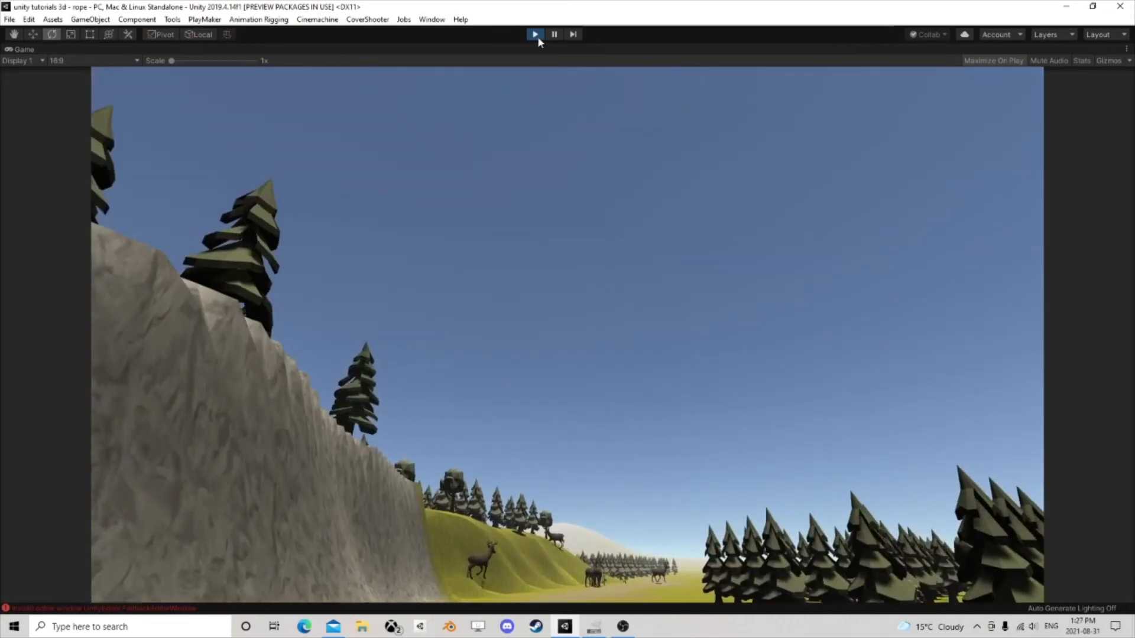
click(535, 35)
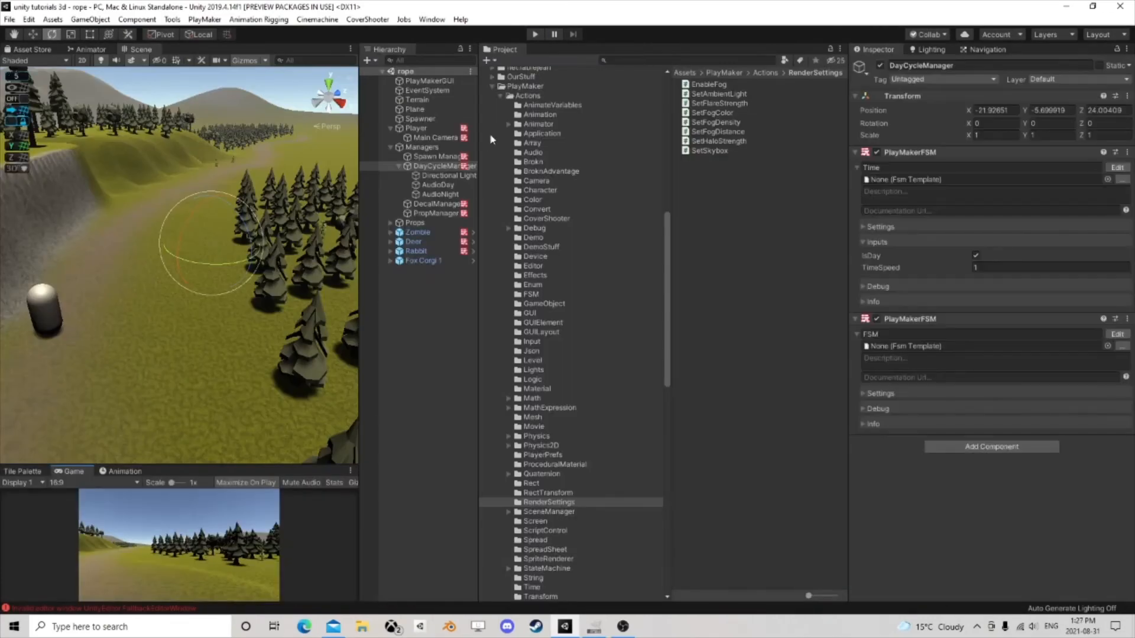
Step: Set the Directional Light's shadow Strength to 0.954, Bias to 0.302 and Normal Bias to 0.43, and save the scene
click(450, 176)
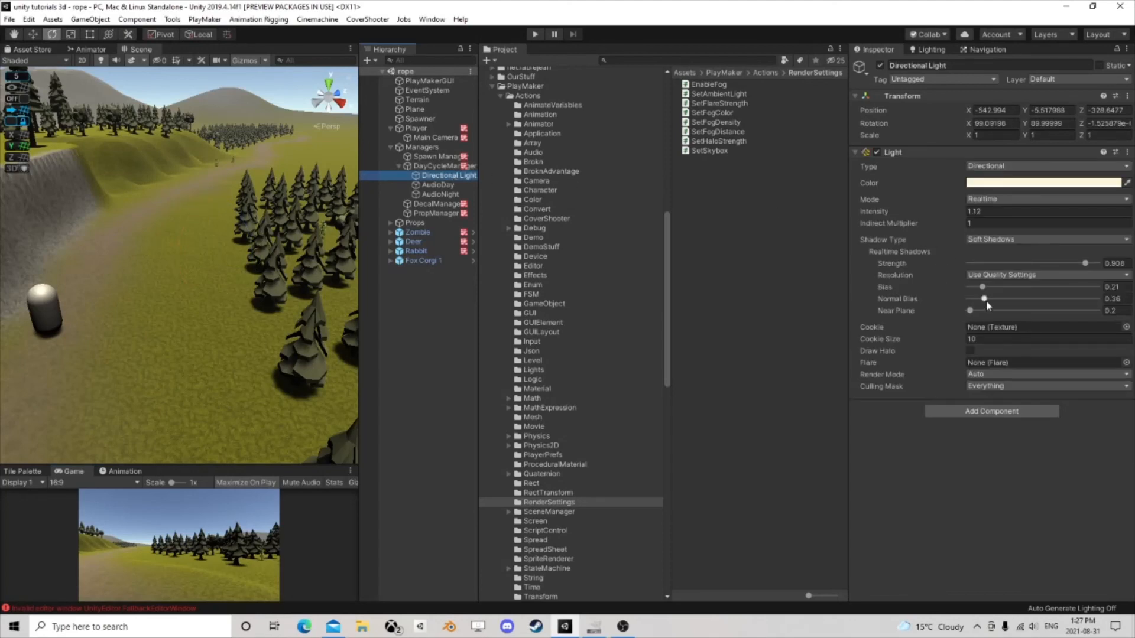
drag(986, 302, 989, 288)
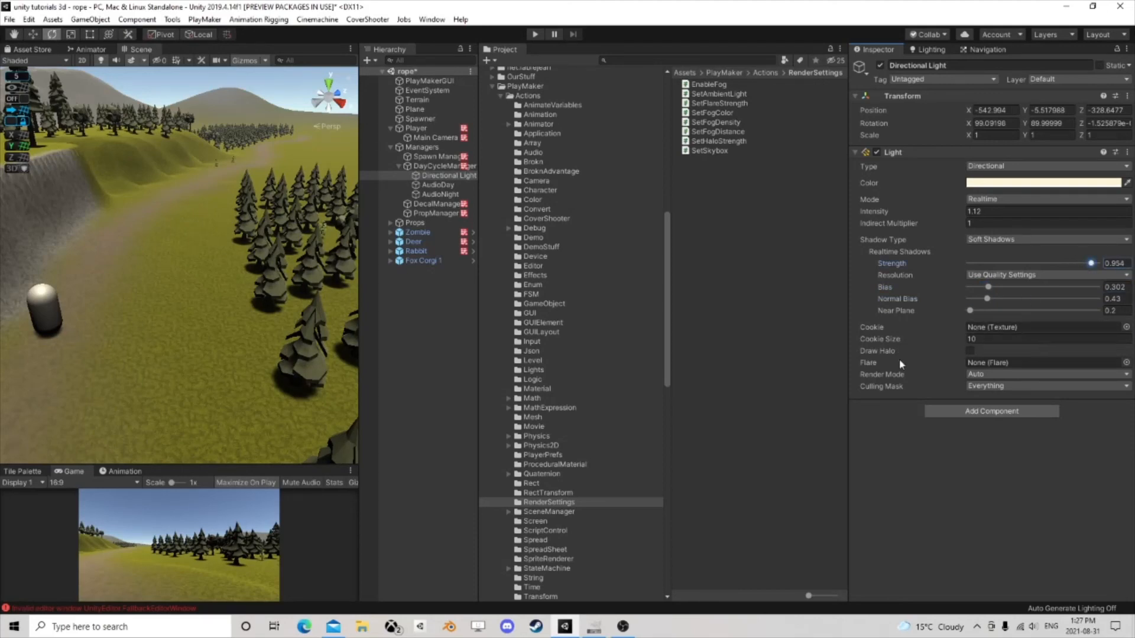
click(10, 19)
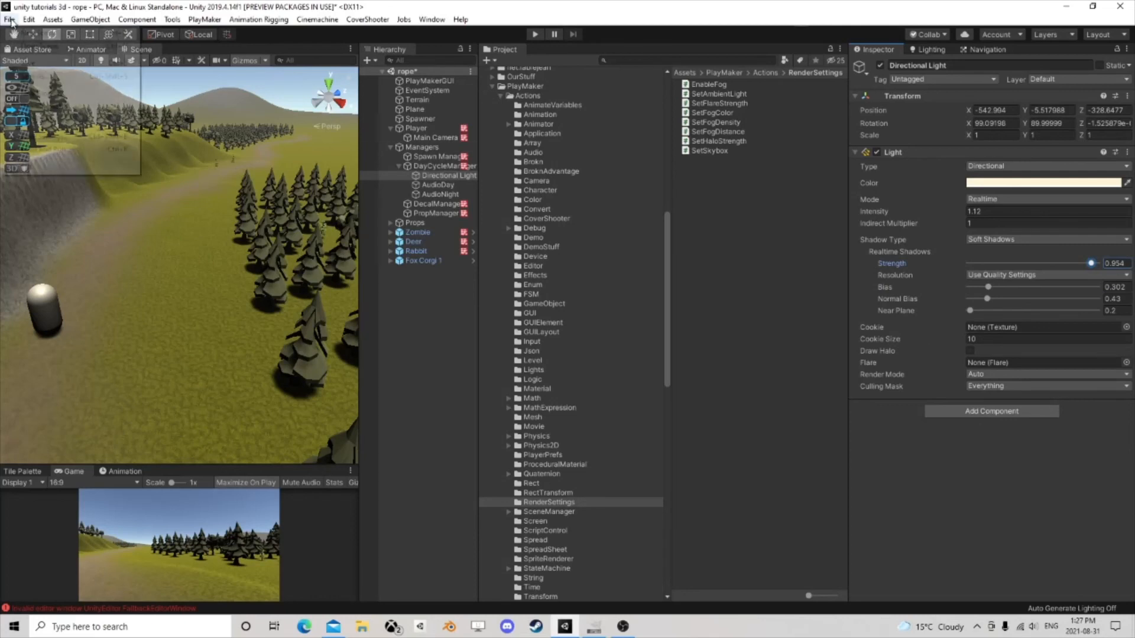
click(23, 66)
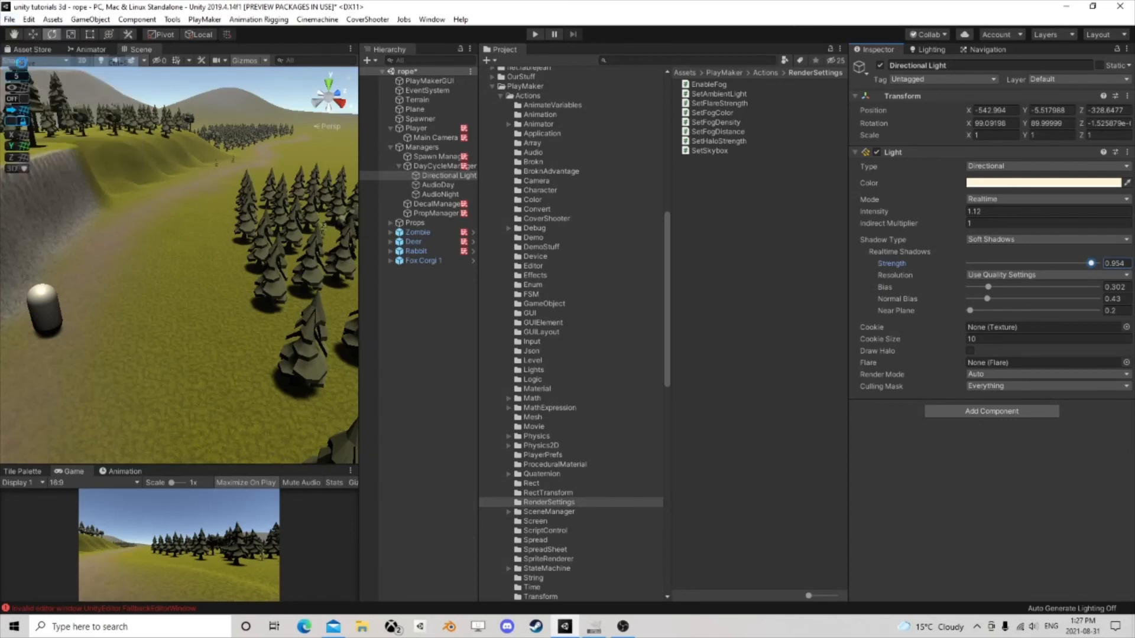
Step: Frame Fox Corgi 1 in the Scene view and move it along the X axis to a position of 1.31
click(414, 232)
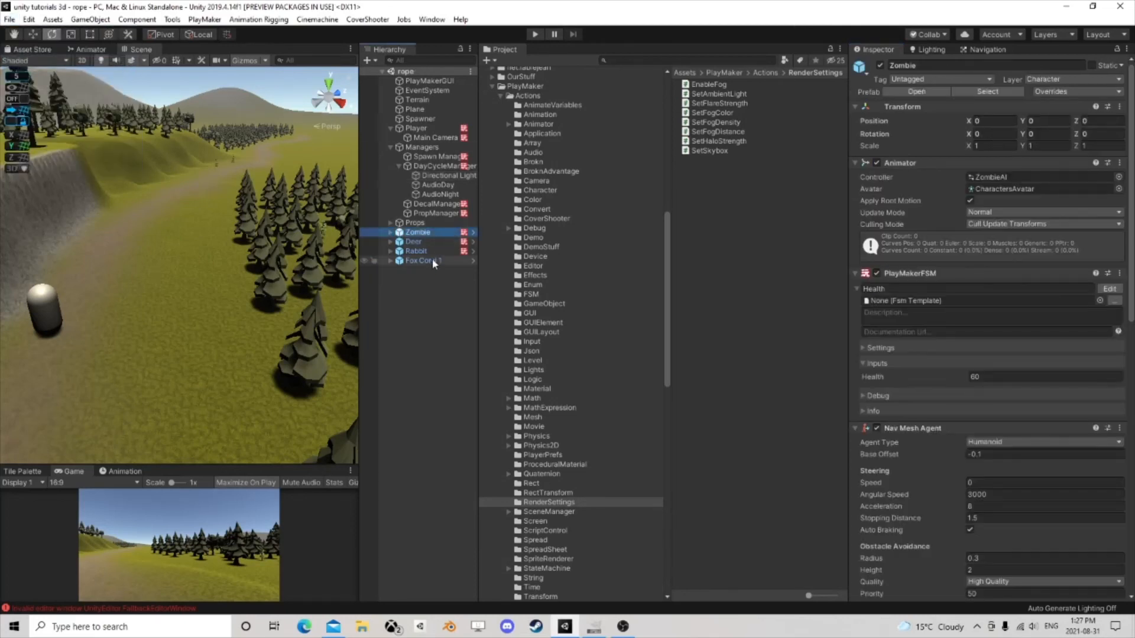
click(433, 260)
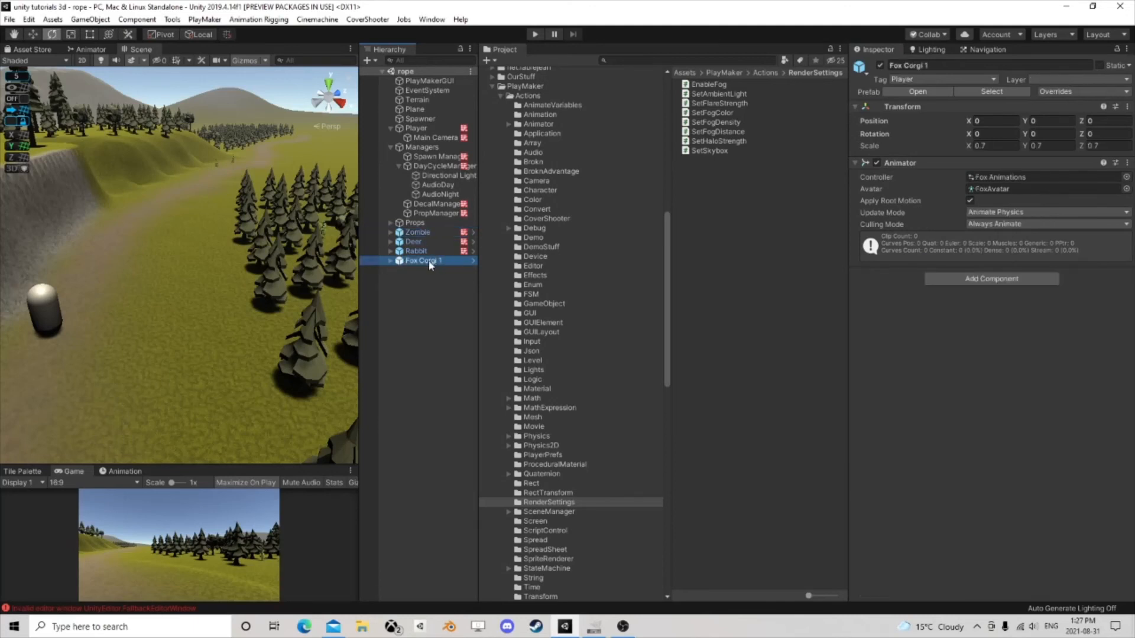
double_click(431, 261)
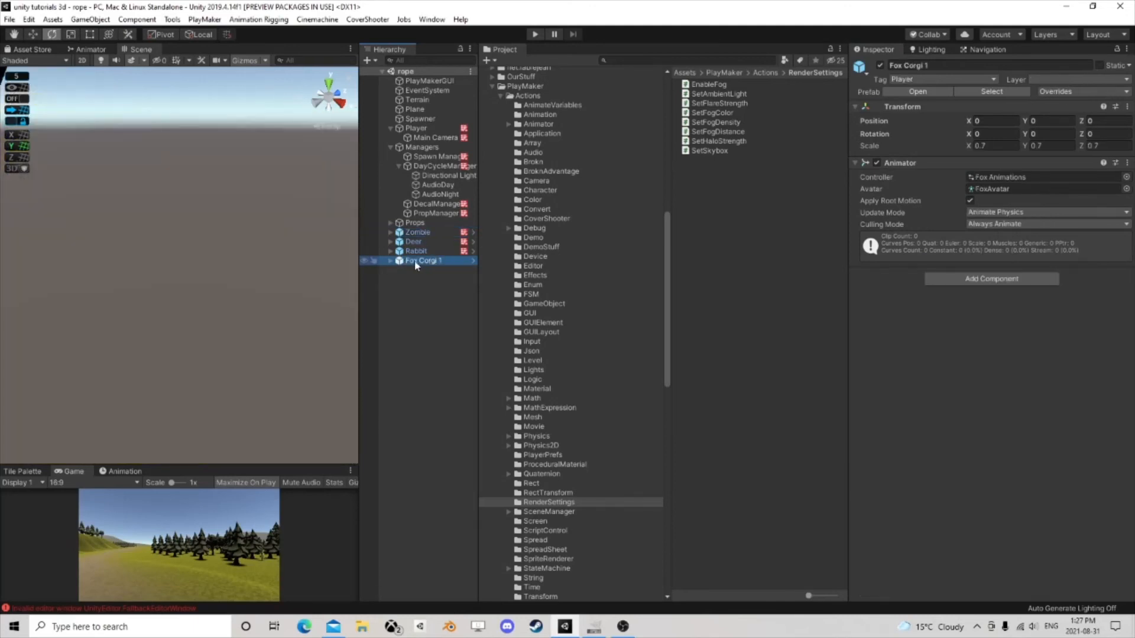
click(30, 36)
drag(212, 312, 285, 338)
Step: Turn off scene lighting in the Scene view and examine the fox model from several angles beside the deer, rabbit and zombie
right_drag(93, 218, 342, 248)
middle_drag(187, 295, 373, 256)
scroll(320, 240, up, 3)
right_drag(146, 240, 346, 216)
middle_drag(196, 299, 348, 255)
scroll(283, 278, down, 3)
right_drag(218, 309, 353, 263)
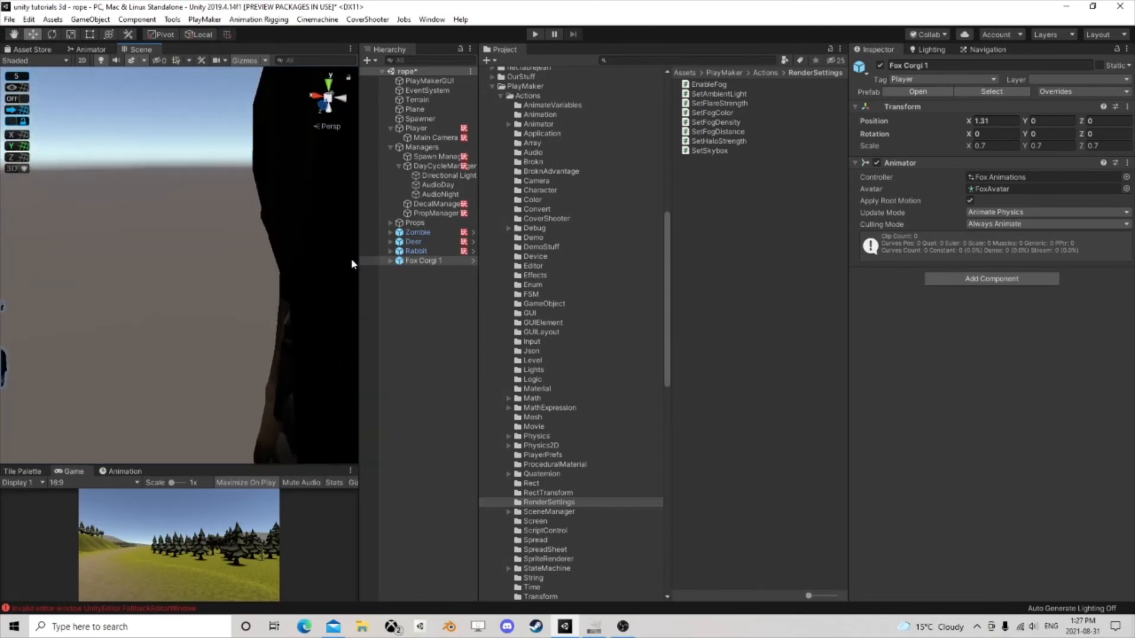
middle_drag(177, 313, 269, 283)
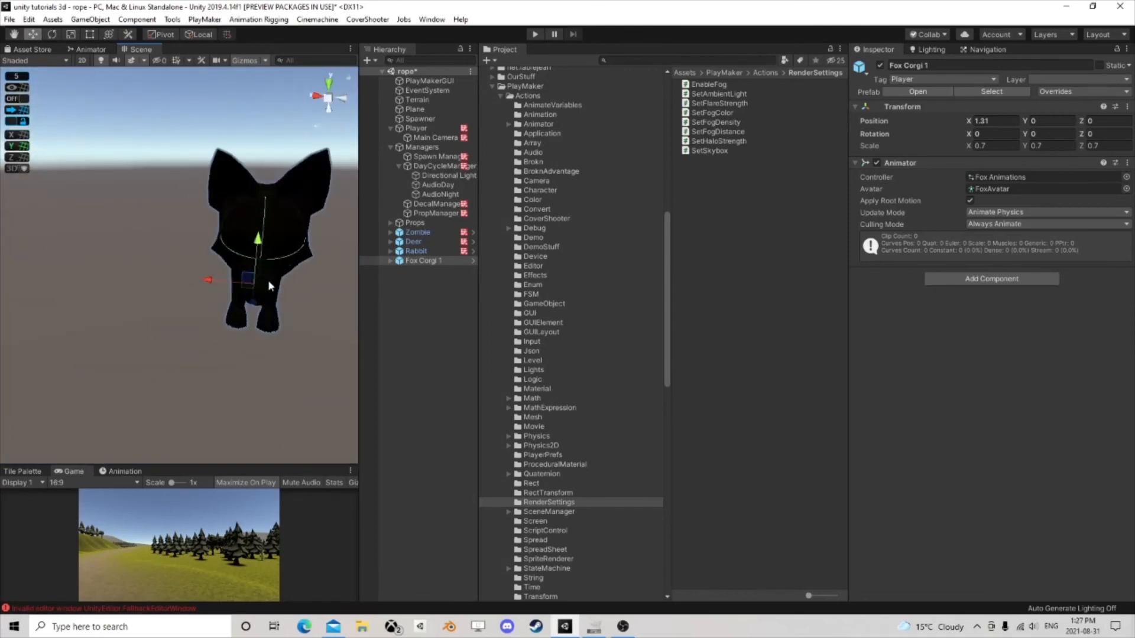
click(101, 60)
right_drag(176, 254, 368, 283)
scroll(177, 257, down, 4)
middle_drag(175, 254, 193, 285)
scroll(217, 263, up, 3)
scroll(216, 264, down, 4)
scroll(219, 263, down, 5)
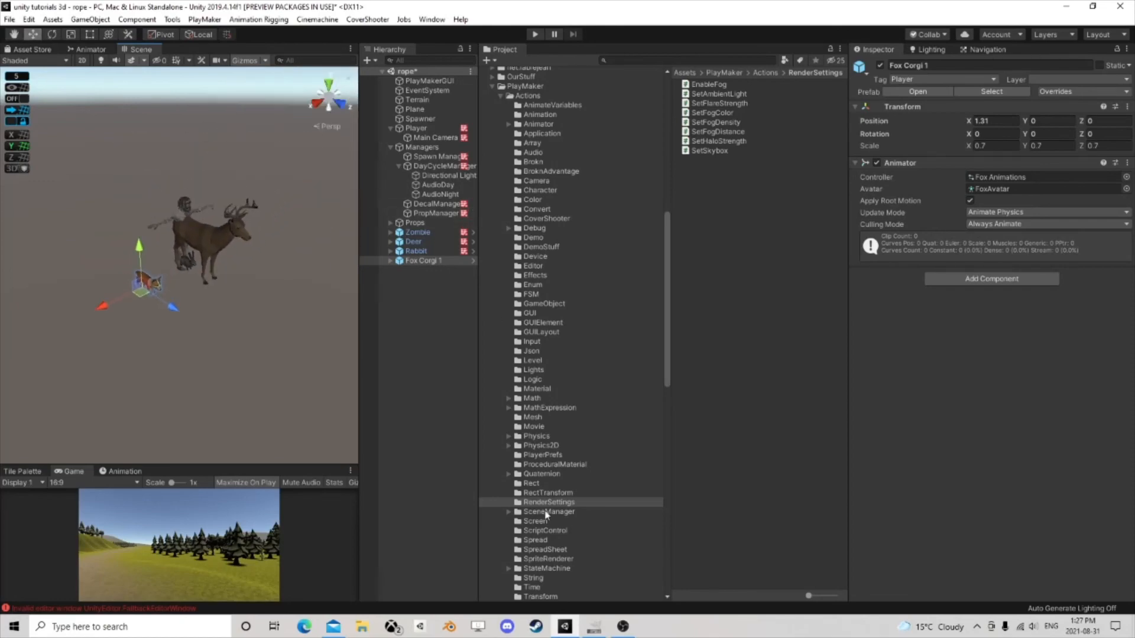
click(622, 626)
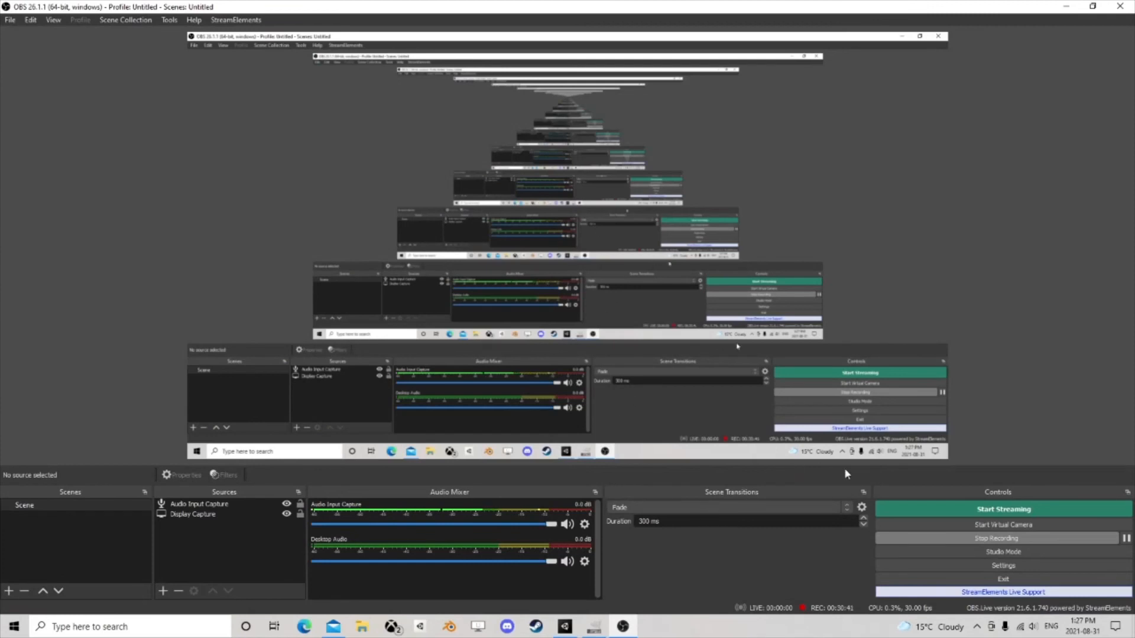